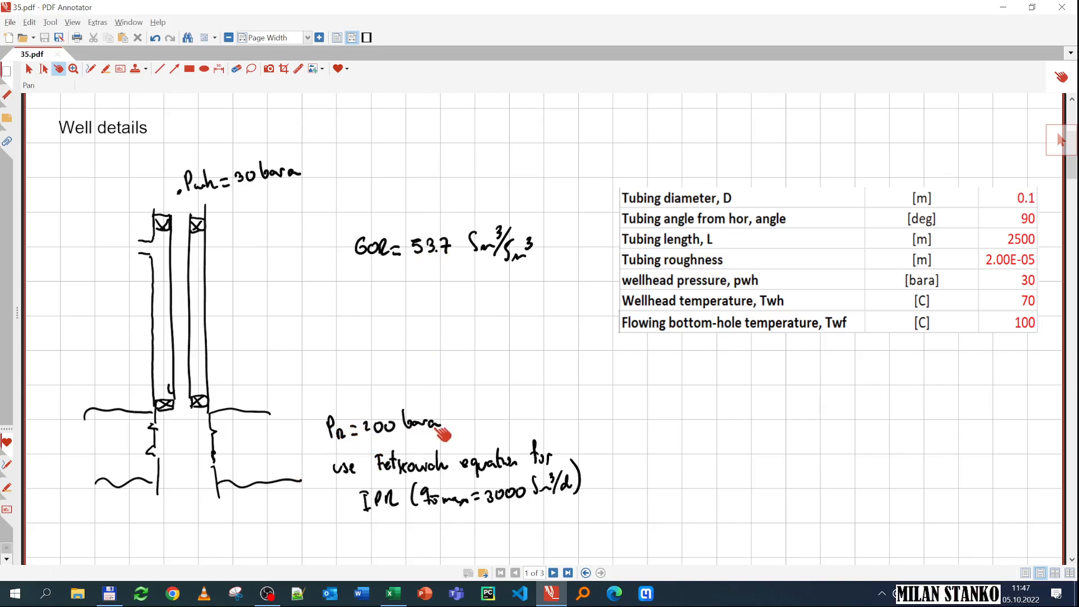
# - Review the gas lift exercise goals, the well data and the description of the mpf_p function's arguments in the lecture notes
pyautogui.scroll(-3, 362, 475)
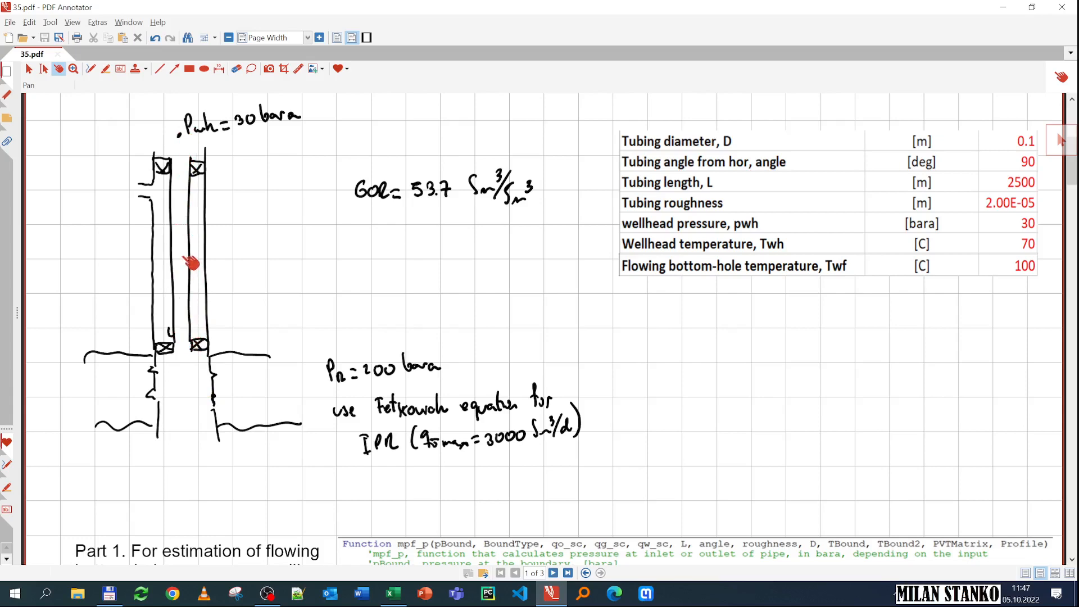
pyautogui.scroll(-3, 587, 260)
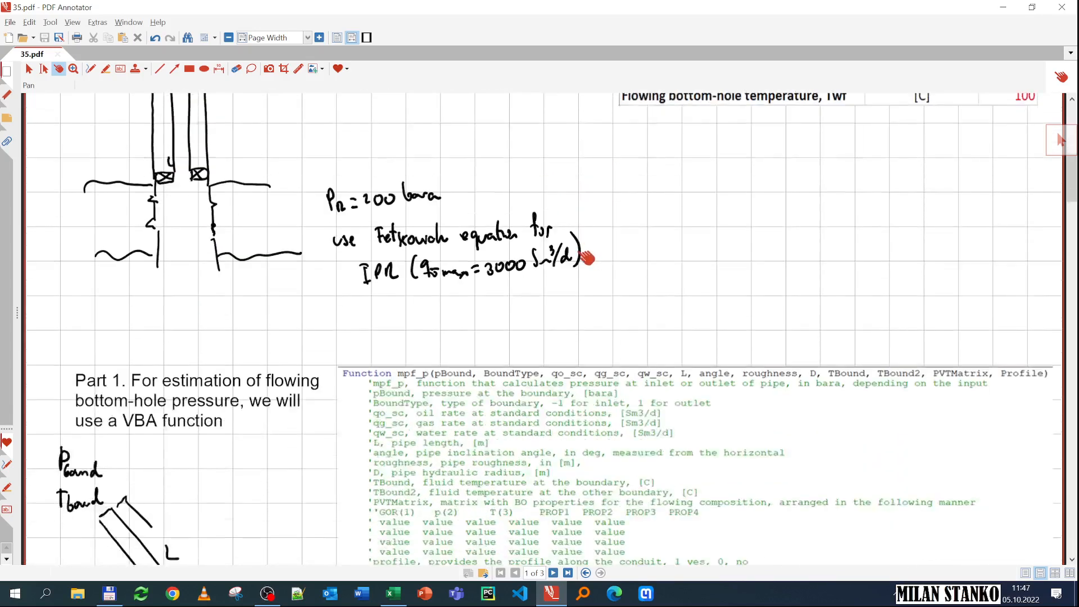
pyautogui.scroll(8, 587, 259)
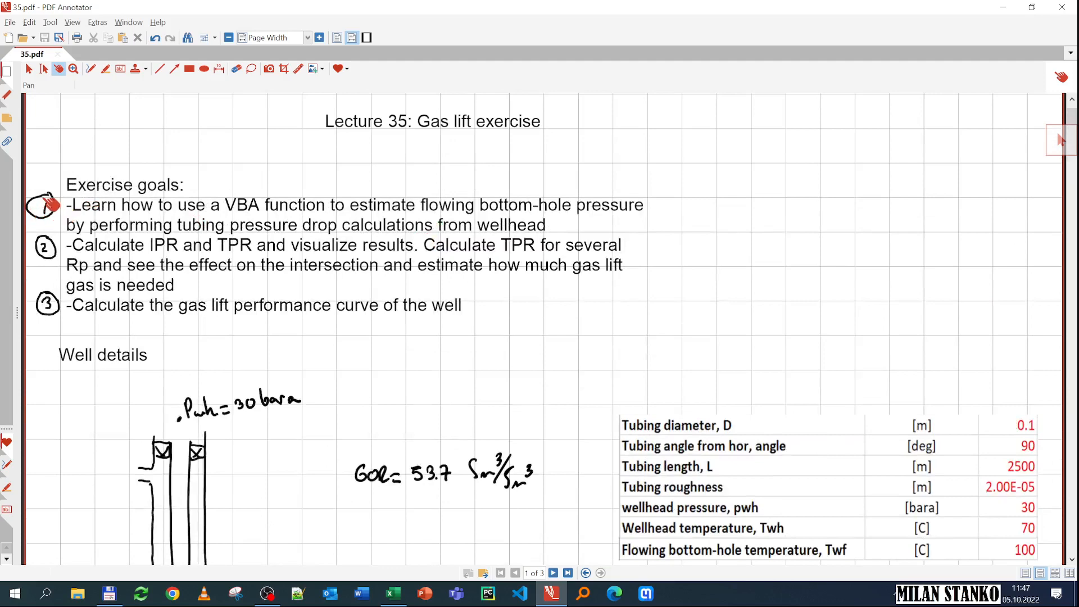
pyautogui.scroll(-8, 63, 220)
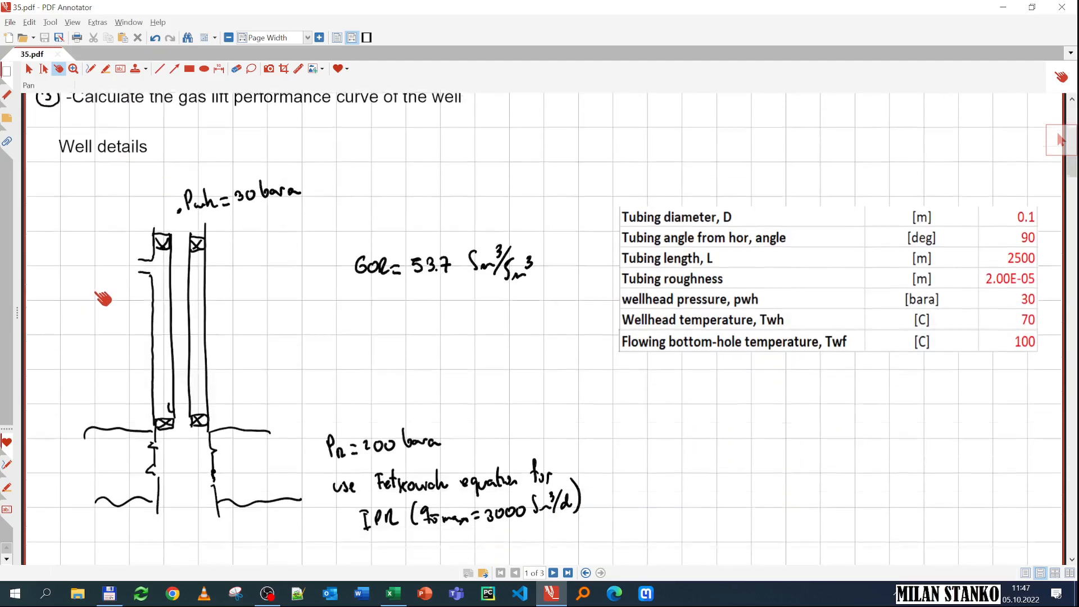
pyautogui.scroll(-3, 101, 304)
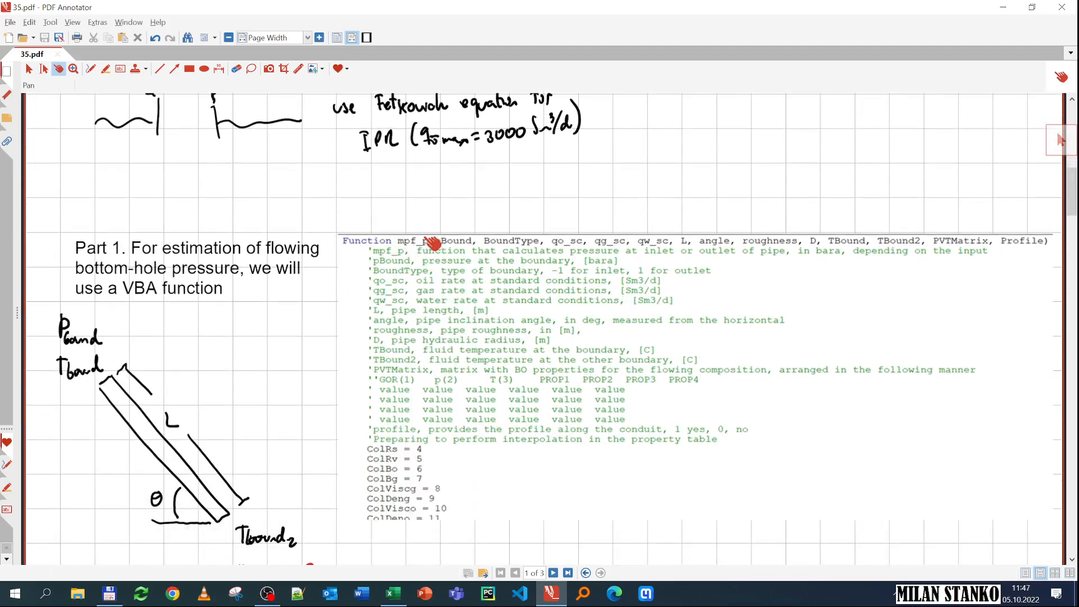
pyautogui.scroll(-1, 418, 265)
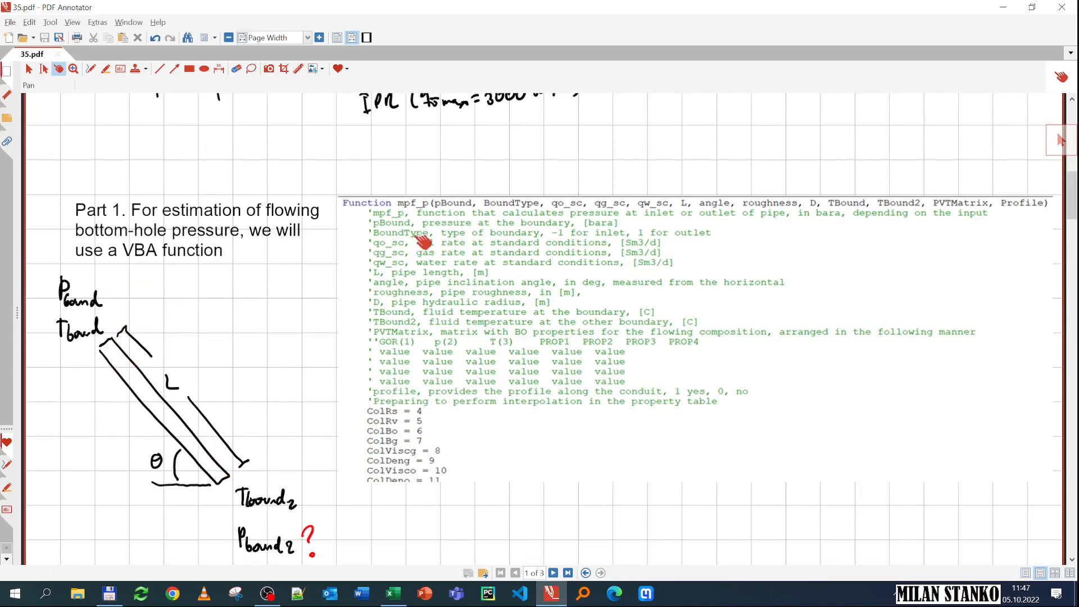
pyautogui.scroll(-1, 270, 544)
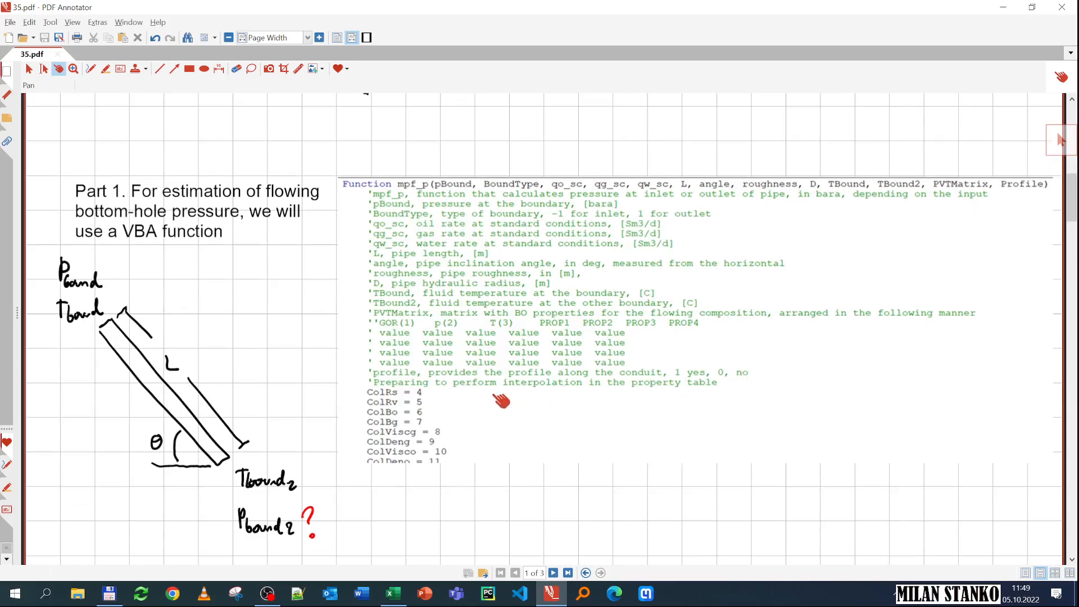
pyautogui.scroll(-1, 501, 400)
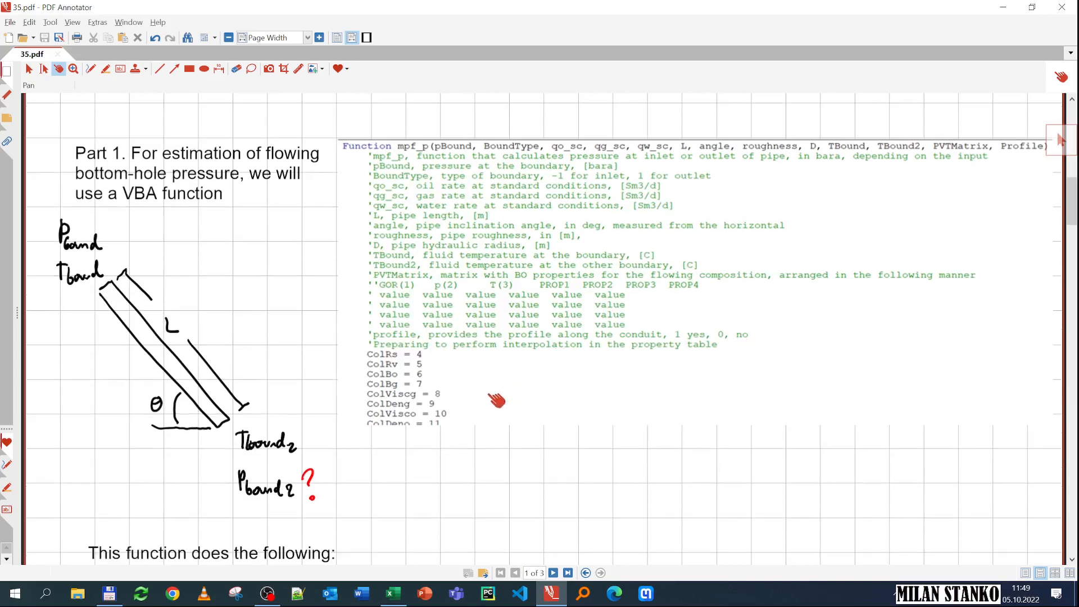
pyautogui.scroll(-3, 393, 401)
pyautogui.scroll(-1, 267, 321)
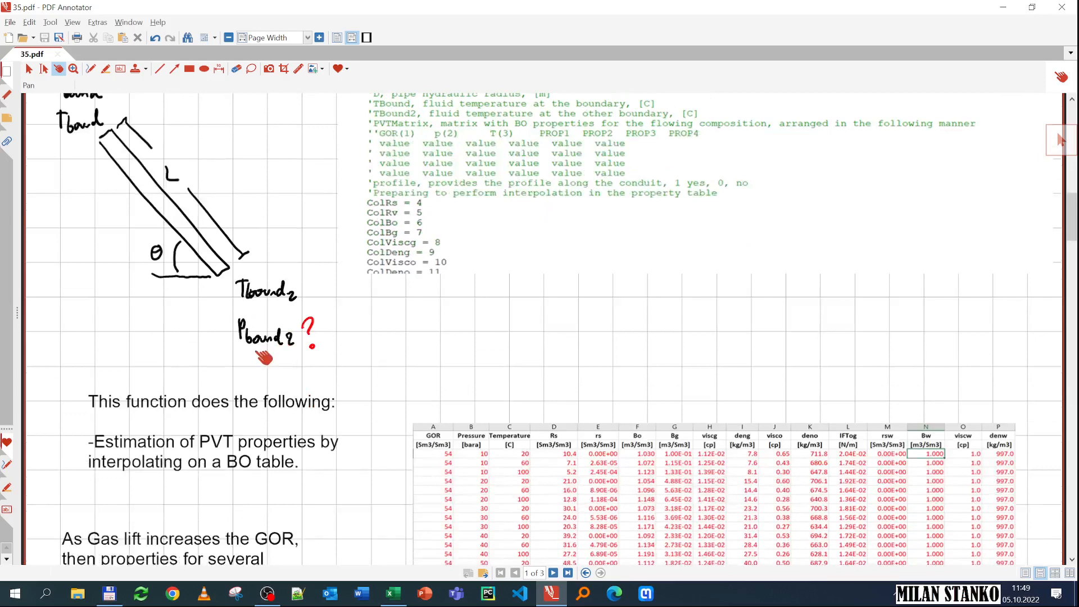
# - Read the notes on estimating PVT properties from the BO table, trilinear interpolation and the library required for the dictionary
pyautogui.scroll(-1, 264, 358)
pyautogui.scroll(-3, 228, 388)
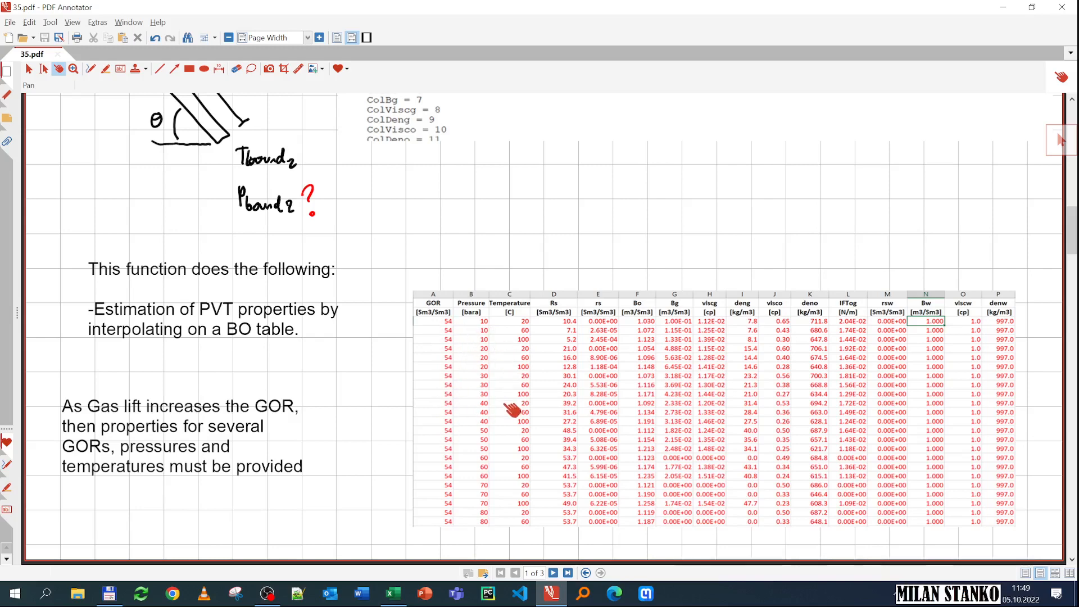
pyautogui.scroll(-5, 376, 428)
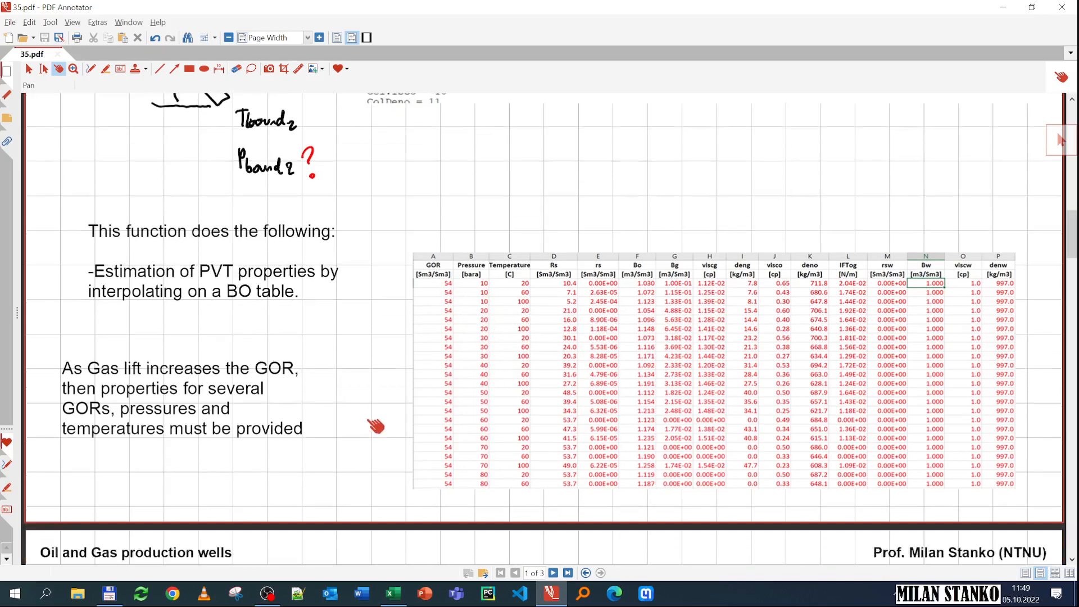
pyautogui.scroll(-2, 330, 423)
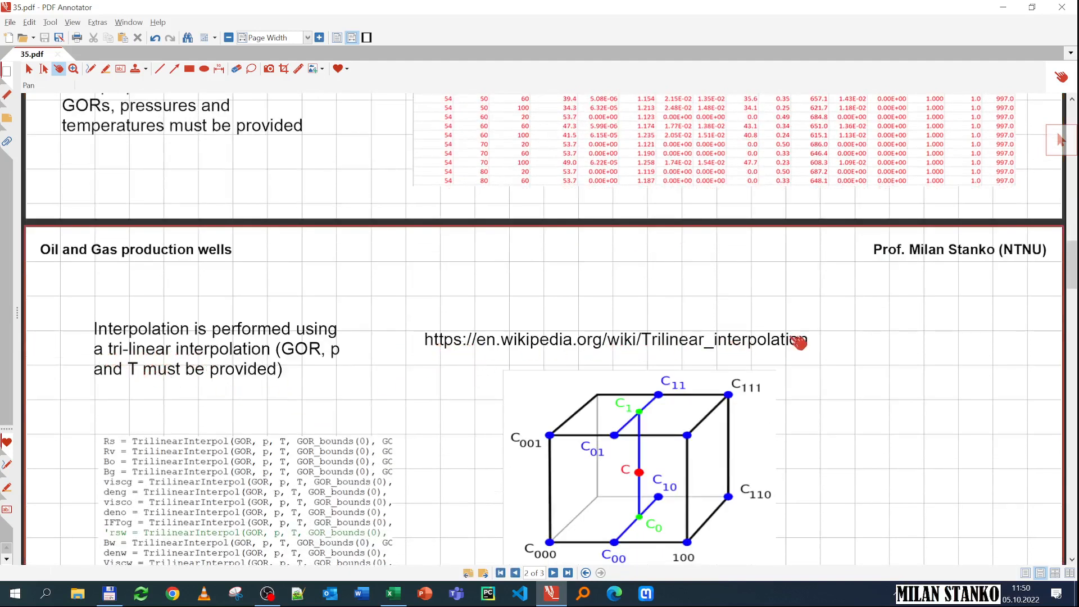
pyautogui.scroll(-3, 646, 345)
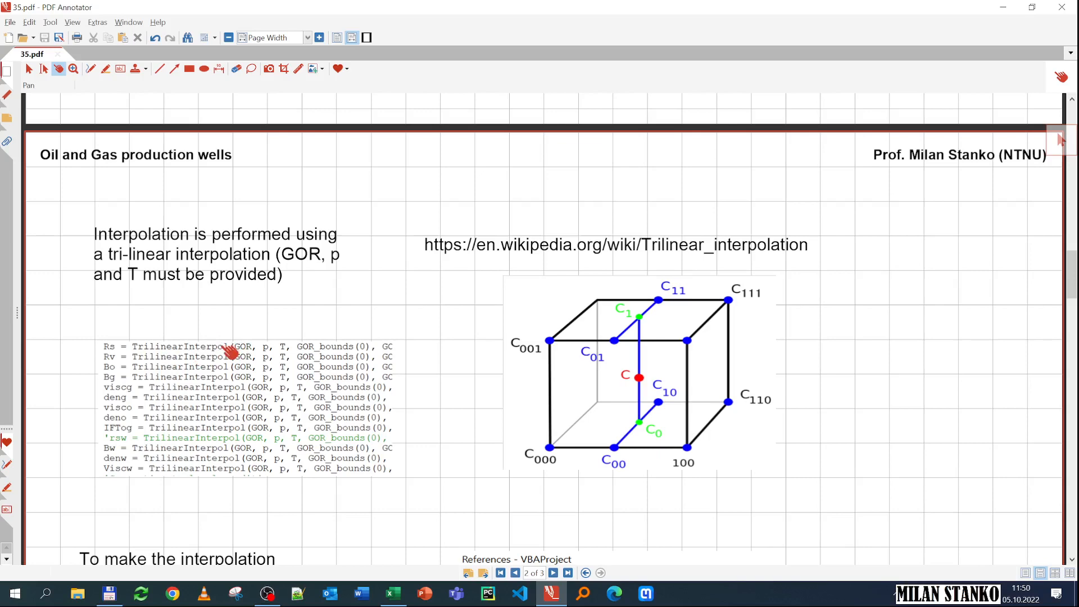
pyautogui.scroll(-2, 228, 365)
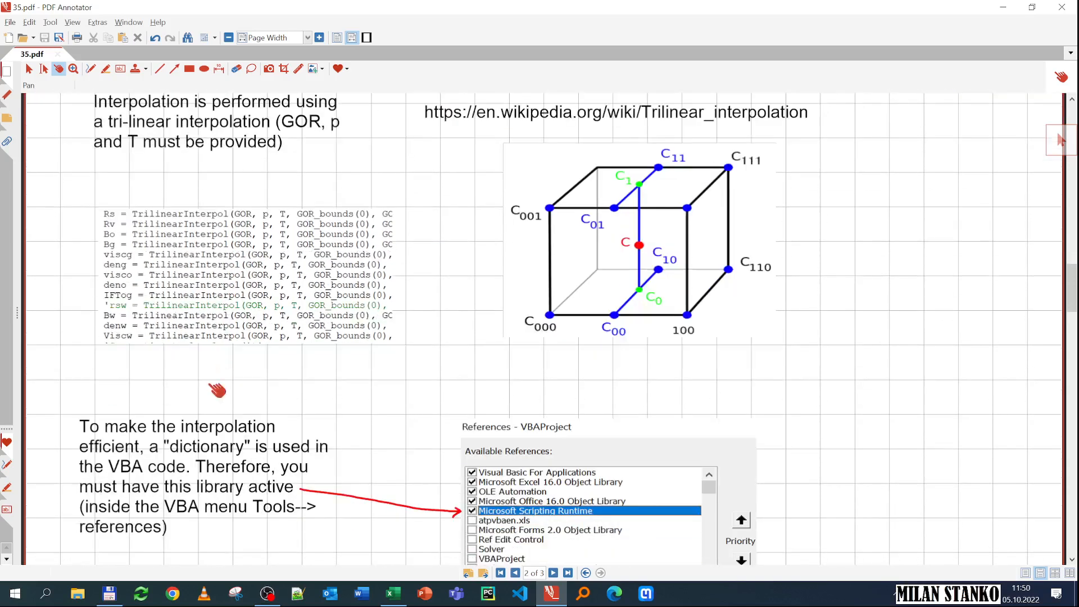
pyautogui.scroll(-1, 205, 425)
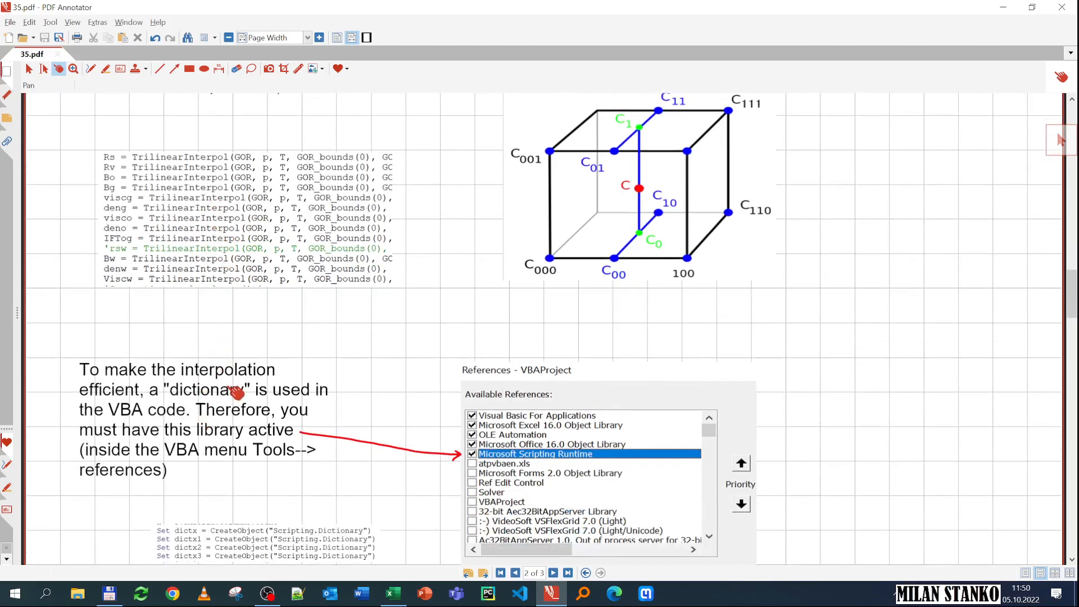
pyautogui.scroll(-1, 170, 413)
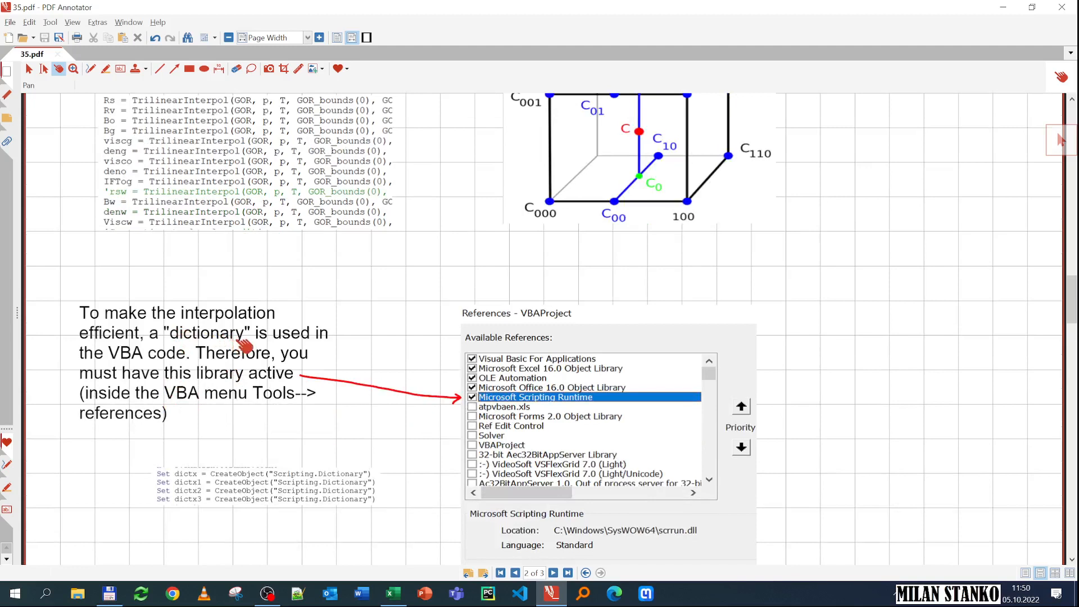
pyautogui.scroll(-2, 194, 489)
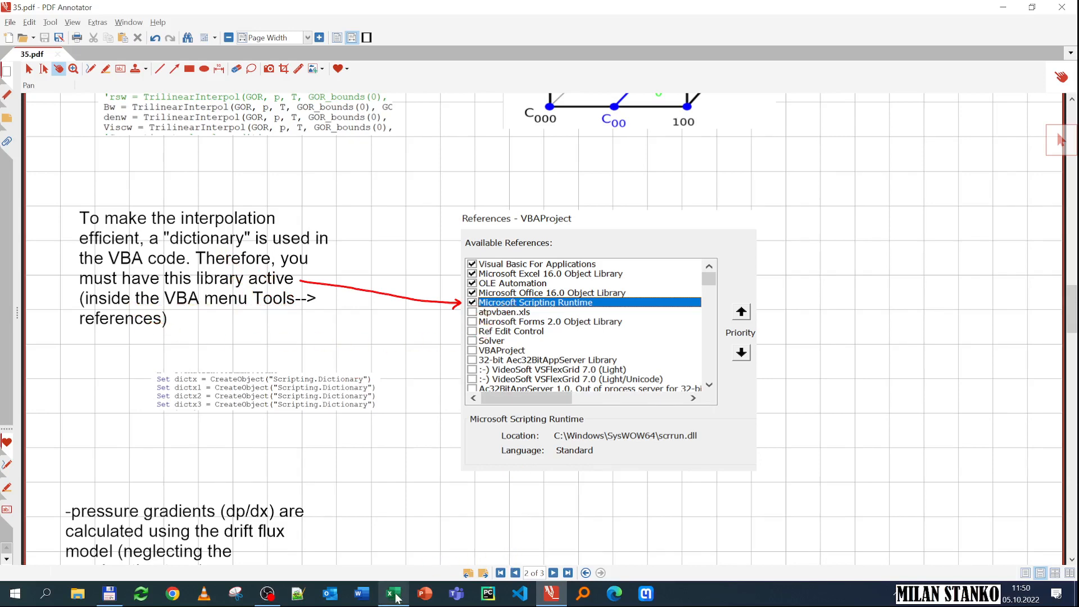
# - Switch to the Gas_lifted_well_v1.xlsm workbook in Excel and check its VBA project references for Microsoft Scripting Runtime
pyautogui.moveTo(398, 599)
pyautogui.click(402, 555)
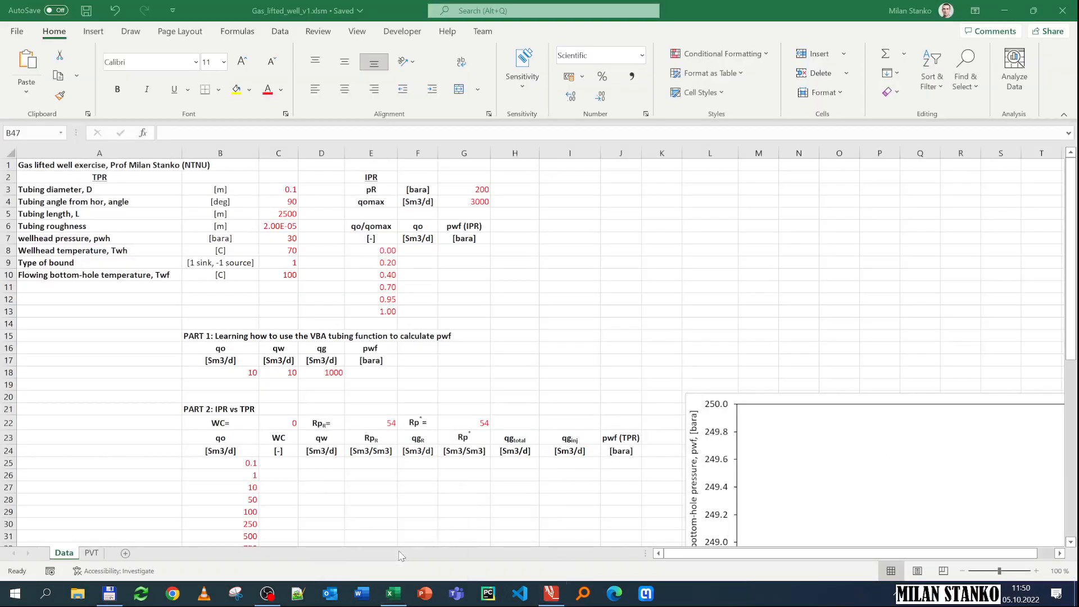
pyautogui.hotkey('alt', 'F11')
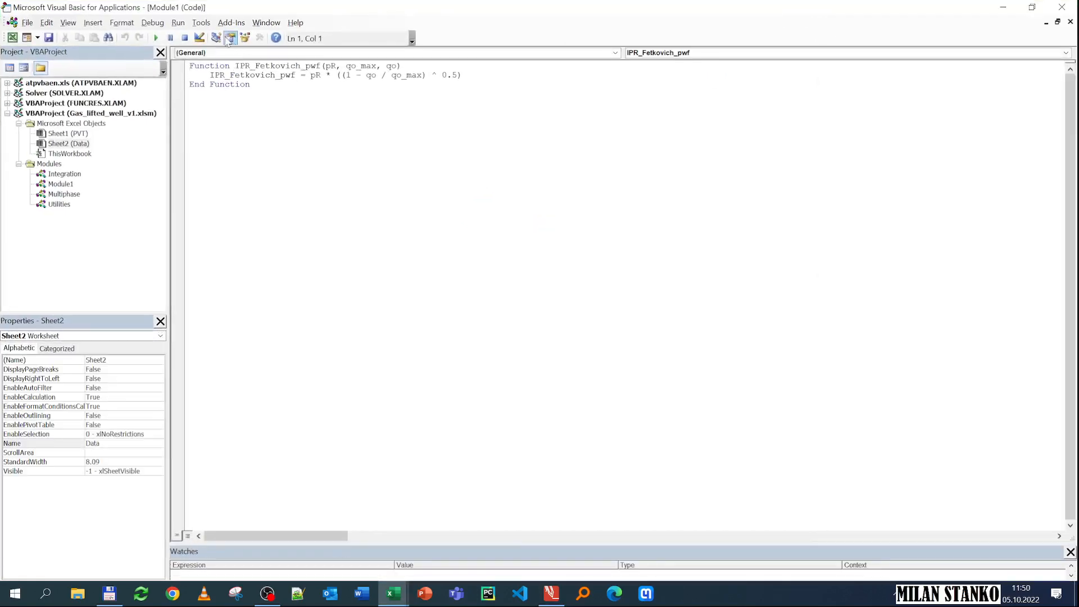
pyautogui.click(201, 22)
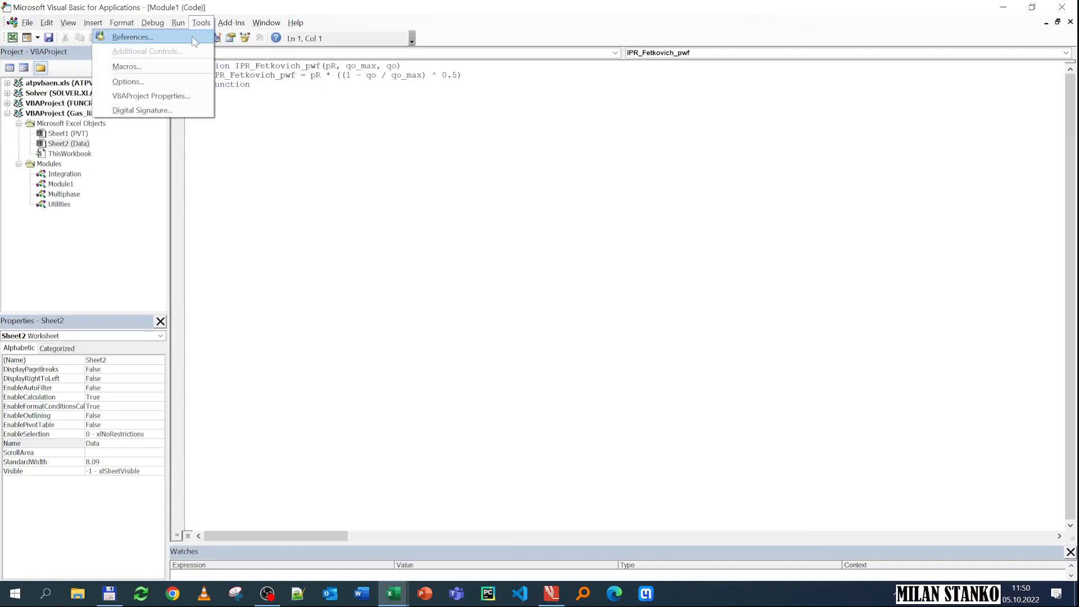
pyautogui.click(191, 38)
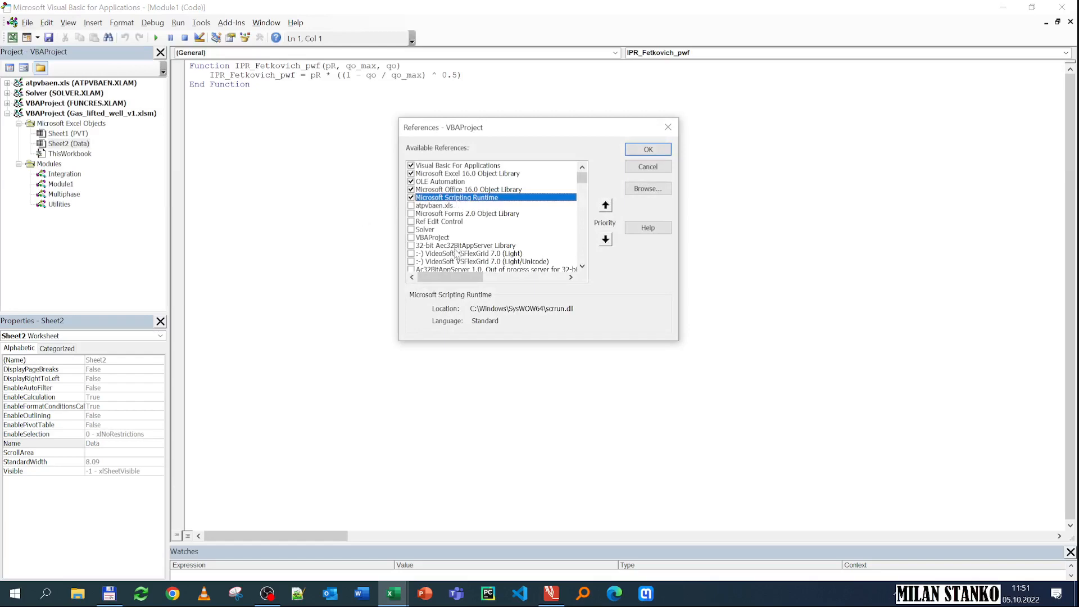
pyautogui.click(668, 127)
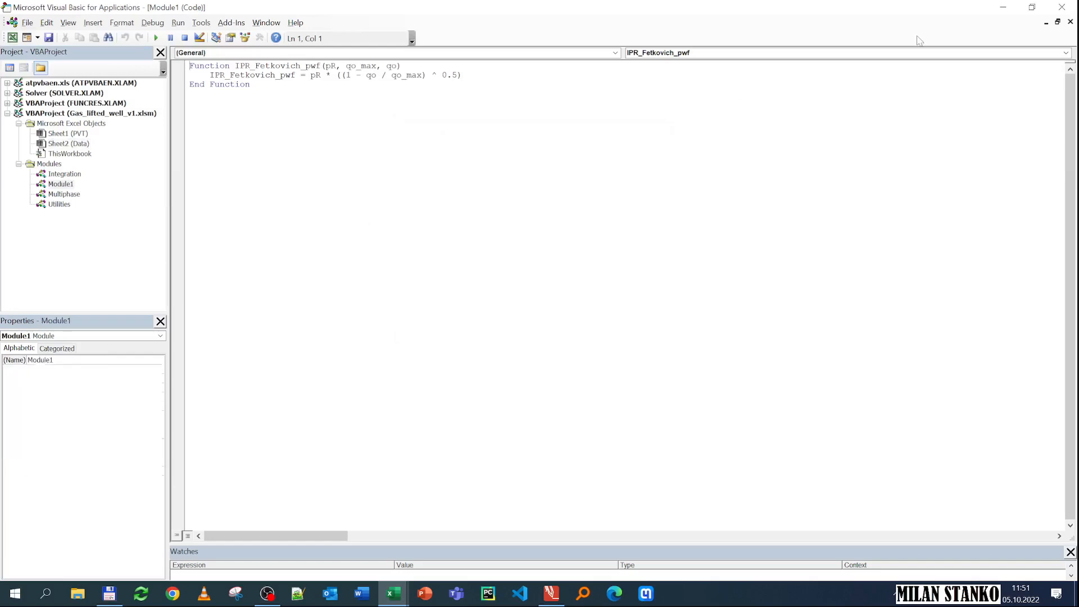
pyautogui.click(1004, 6)
# - Return to the notes in PDF Annotator and read about the pressure gradient, gas holdup, temperature interpolation and Euler pressure integration
pyautogui.click(551, 593)
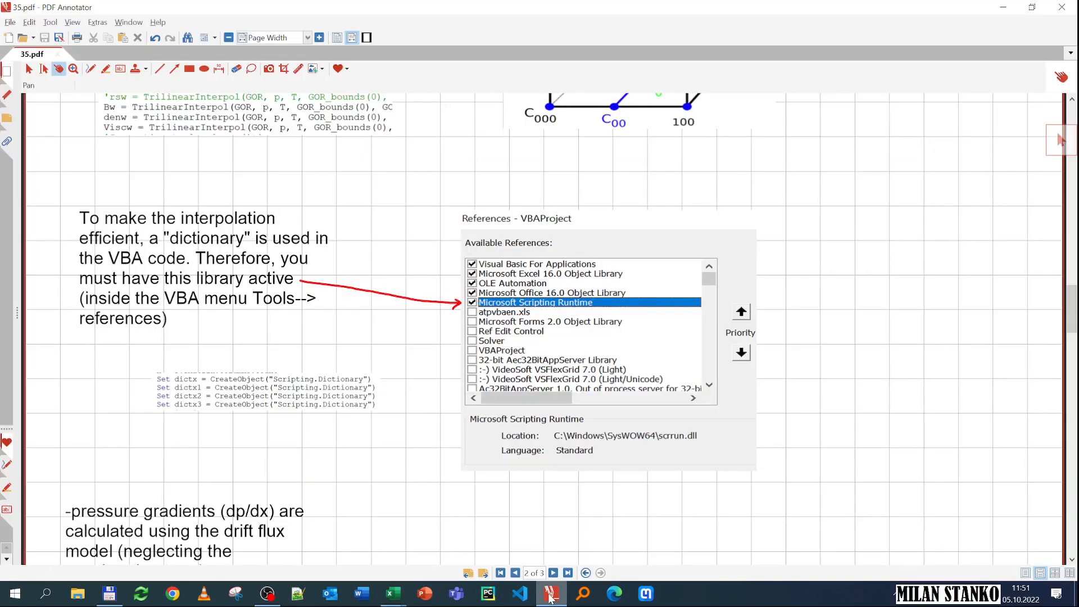
pyautogui.scroll(-2, 297, 373)
pyautogui.scroll(-1, 298, 372)
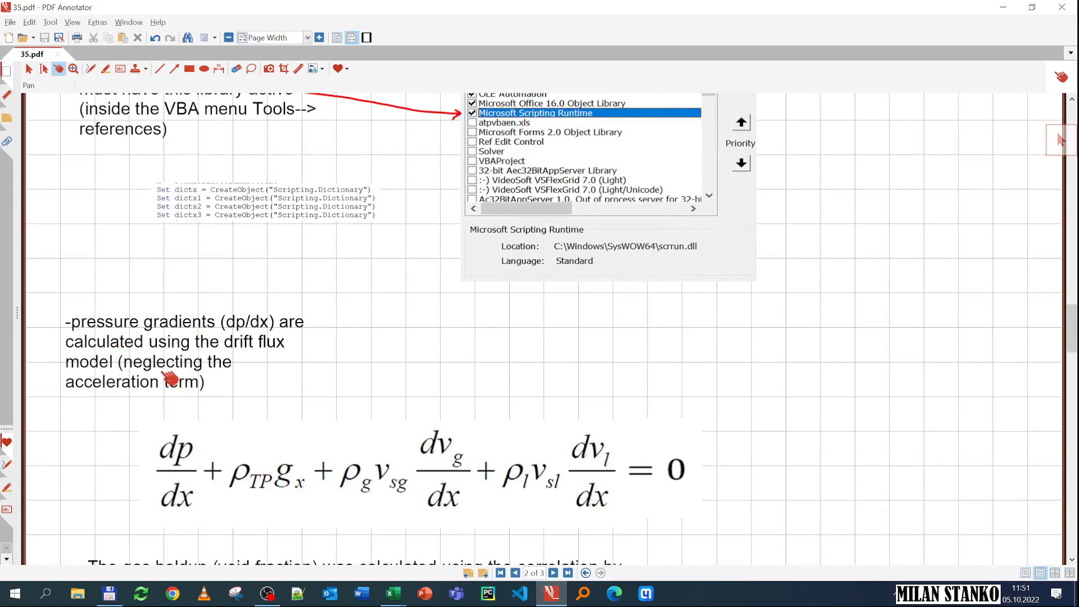
pyautogui.scroll(-1, 111, 371)
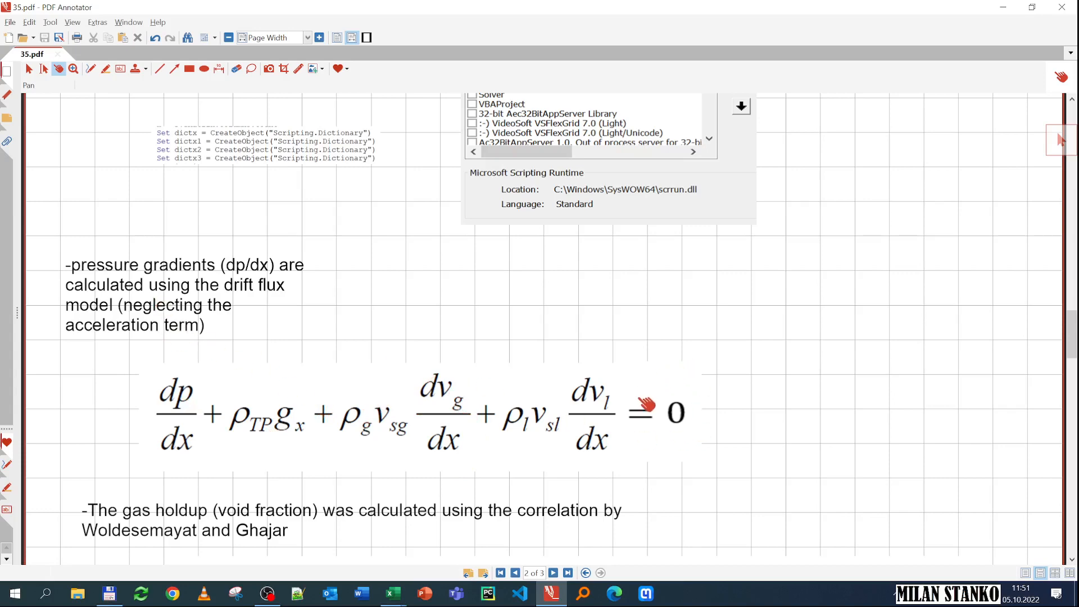
pyautogui.scroll(-3, 644, 404)
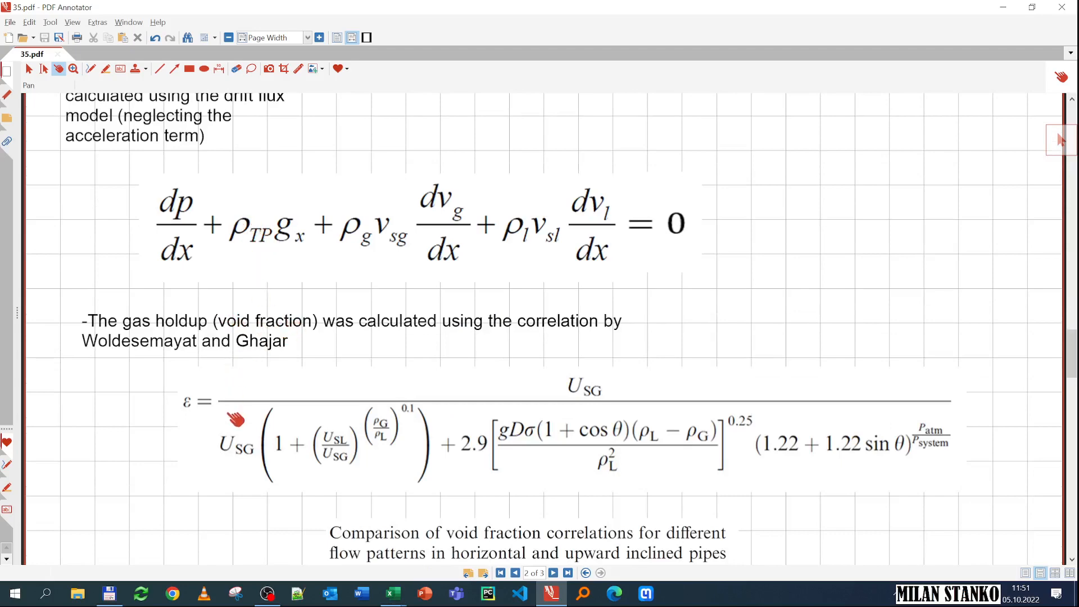
pyautogui.scroll(-3, 277, 359)
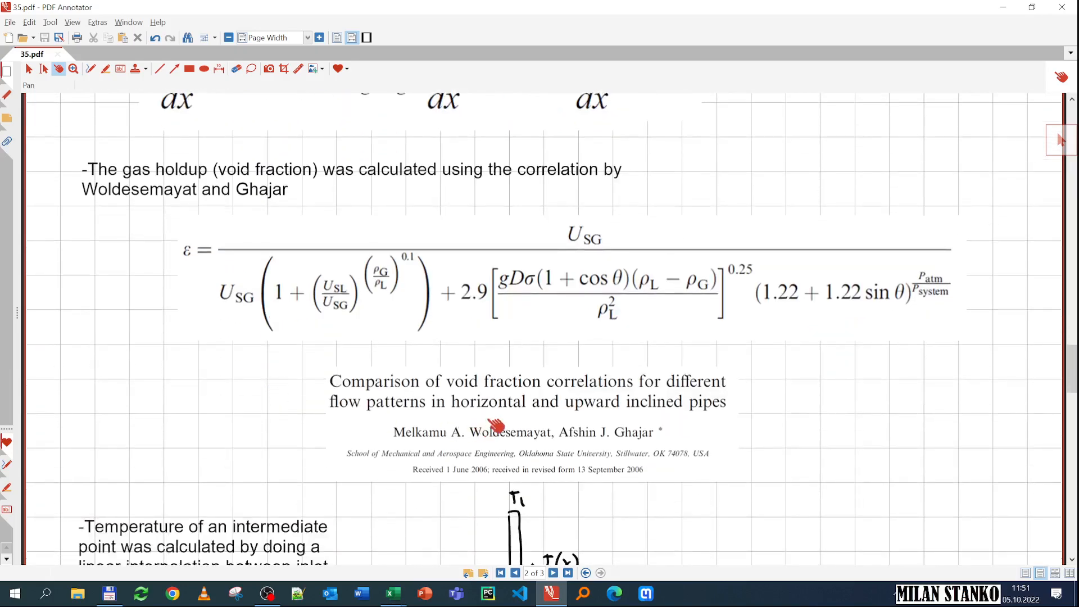
pyautogui.scroll(-3, 335, 378)
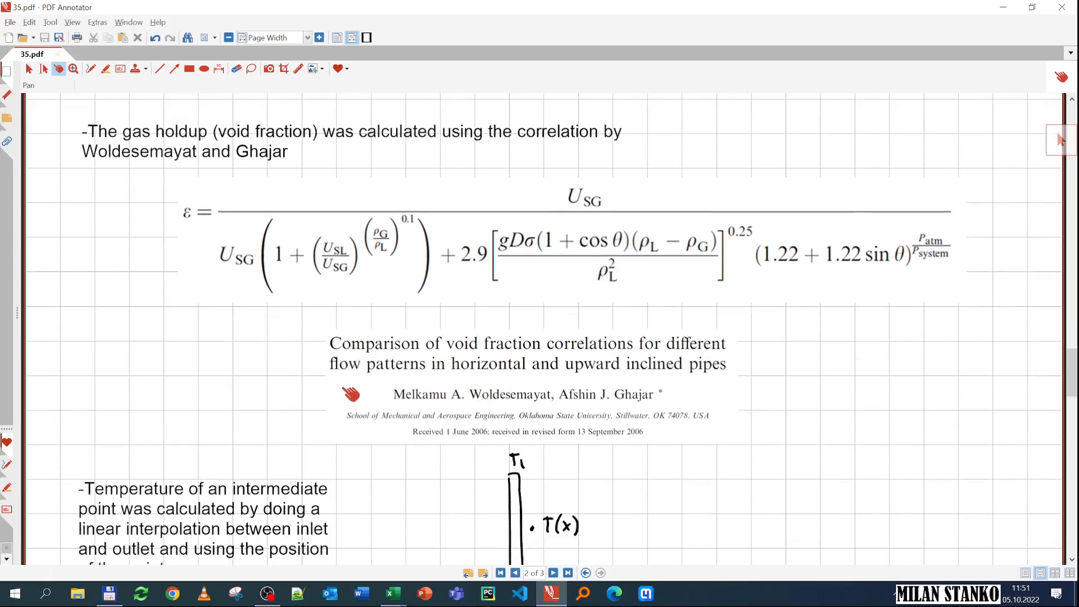
pyautogui.scroll(-2, 338, 380)
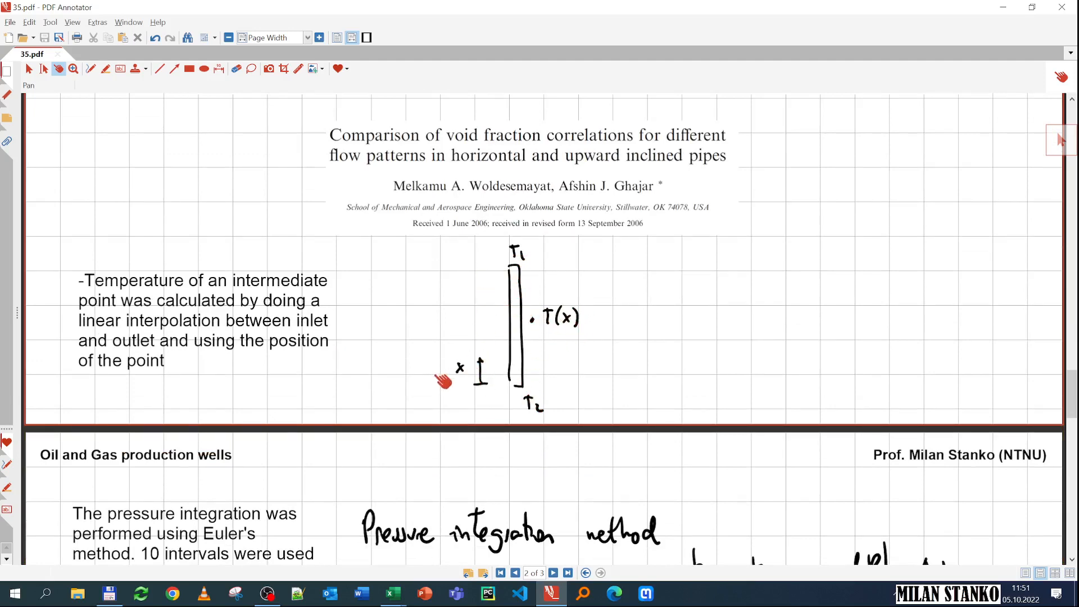
pyautogui.scroll(-3, 379, 362)
pyautogui.scroll(-2, 341, 366)
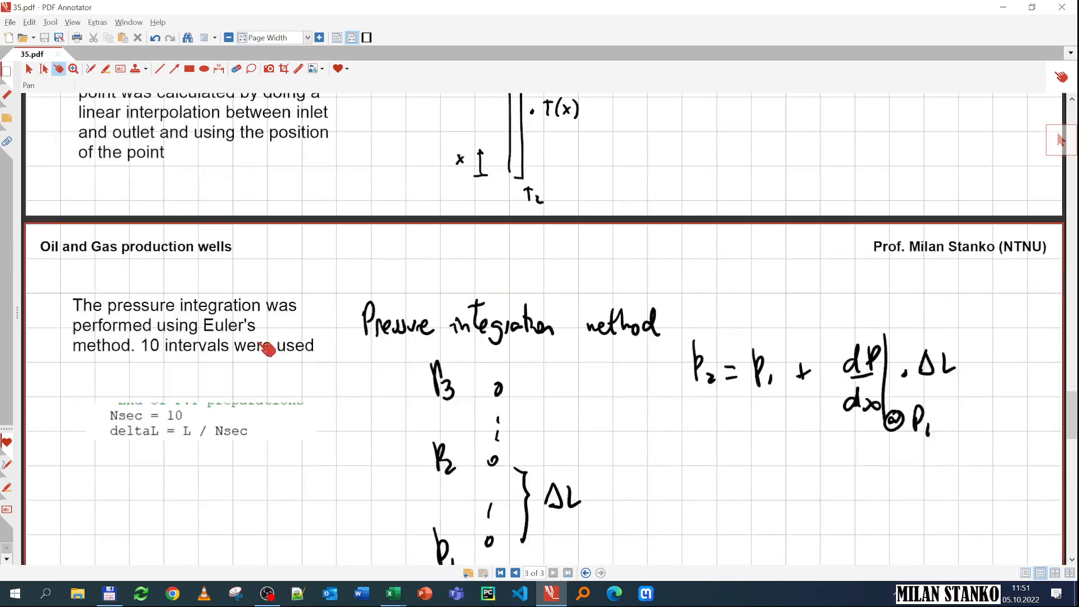
pyautogui.scroll(-1, 346, 367)
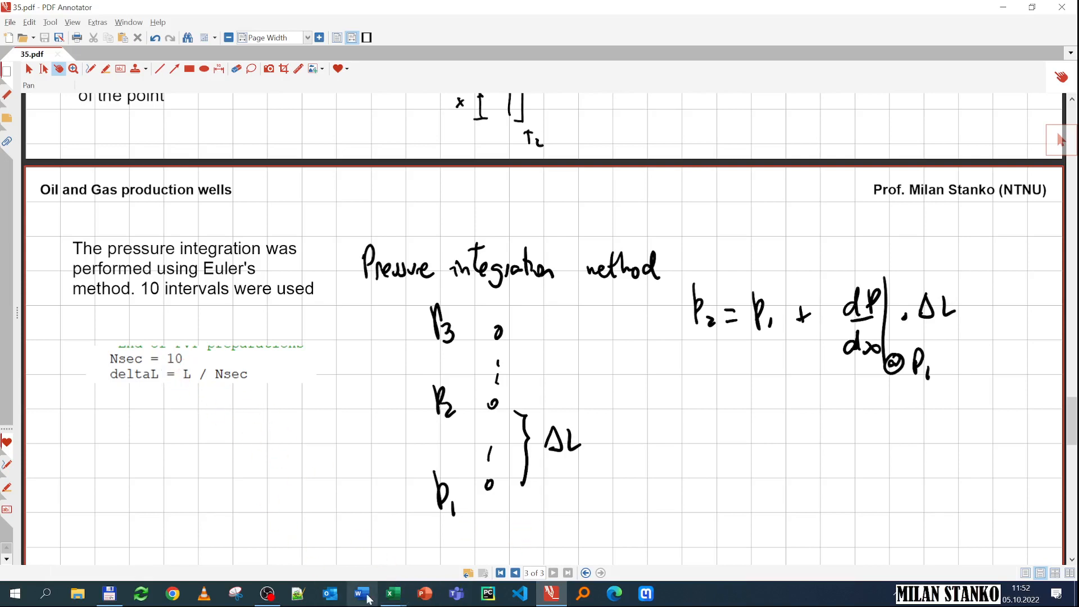
# - Switch to the VBA editor, open the Integration module and examine mpf_p's argument comments and the dictionary code that prepares the PVT table
pyautogui.moveTo(395, 597)
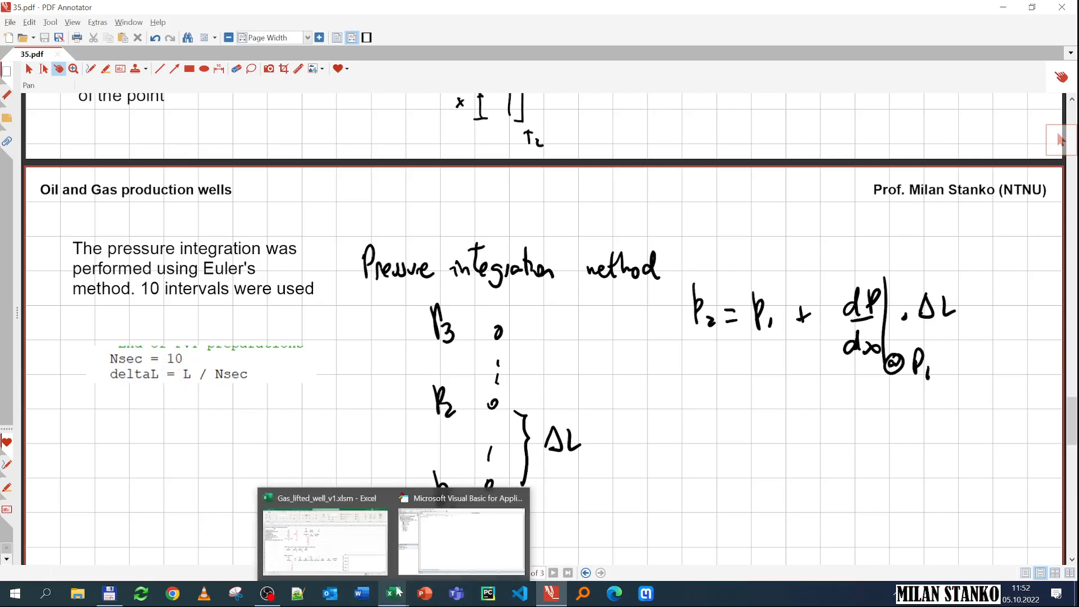
pyautogui.click(461, 540)
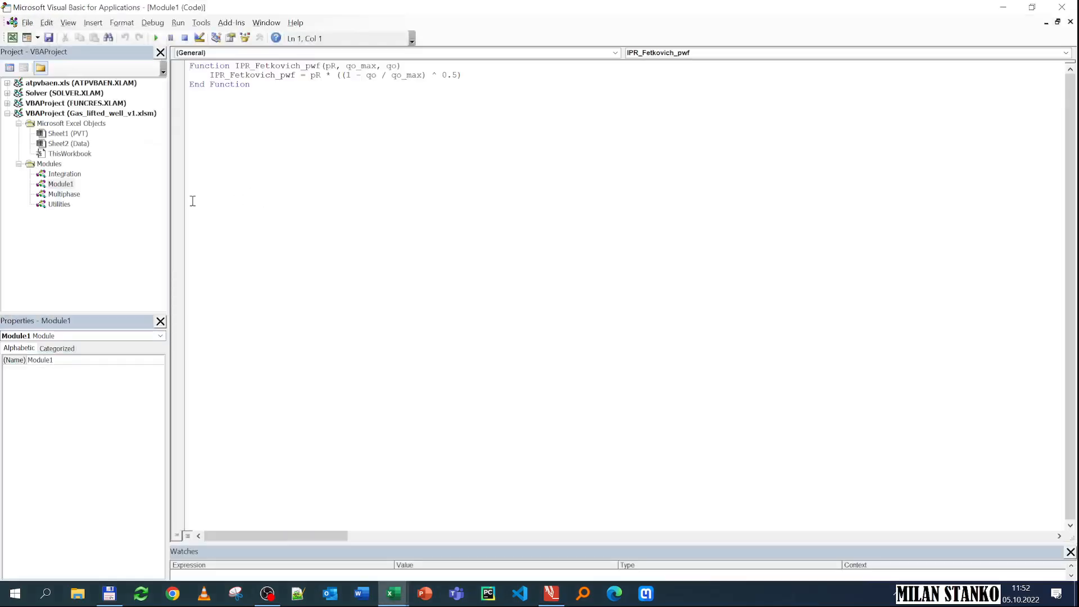
pyautogui.doubleClick(62, 175)
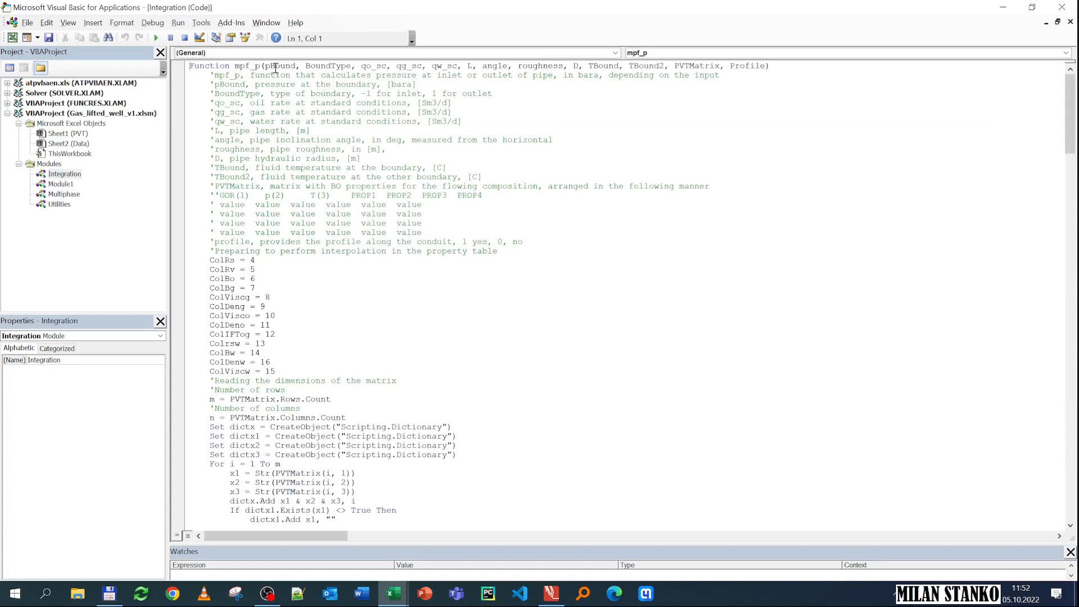
pyautogui.scroll(-2, 274, 174)
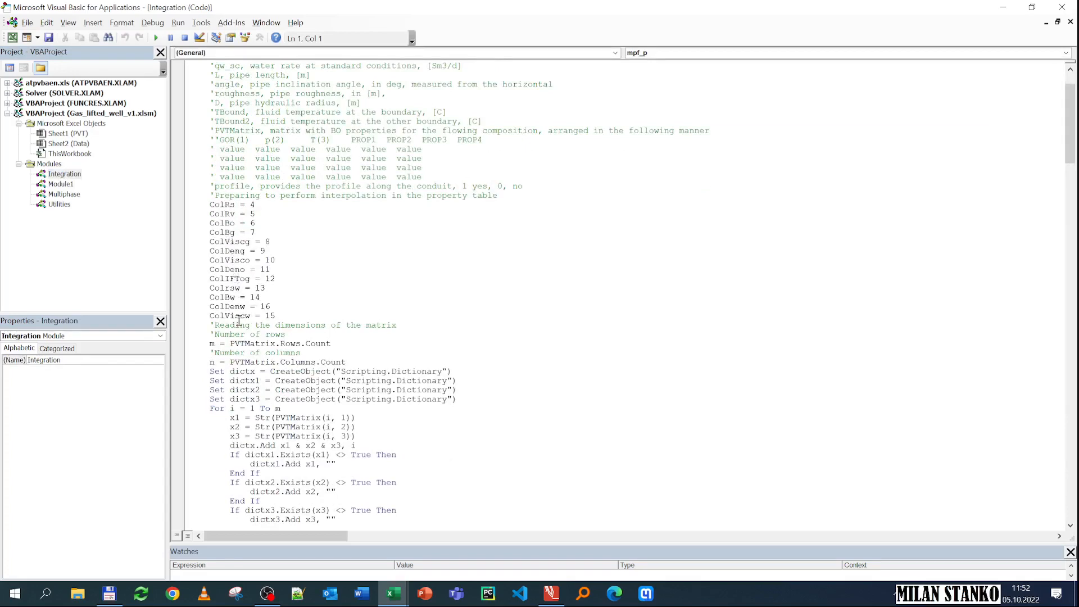
pyautogui.scroll(-6, 239, 320)
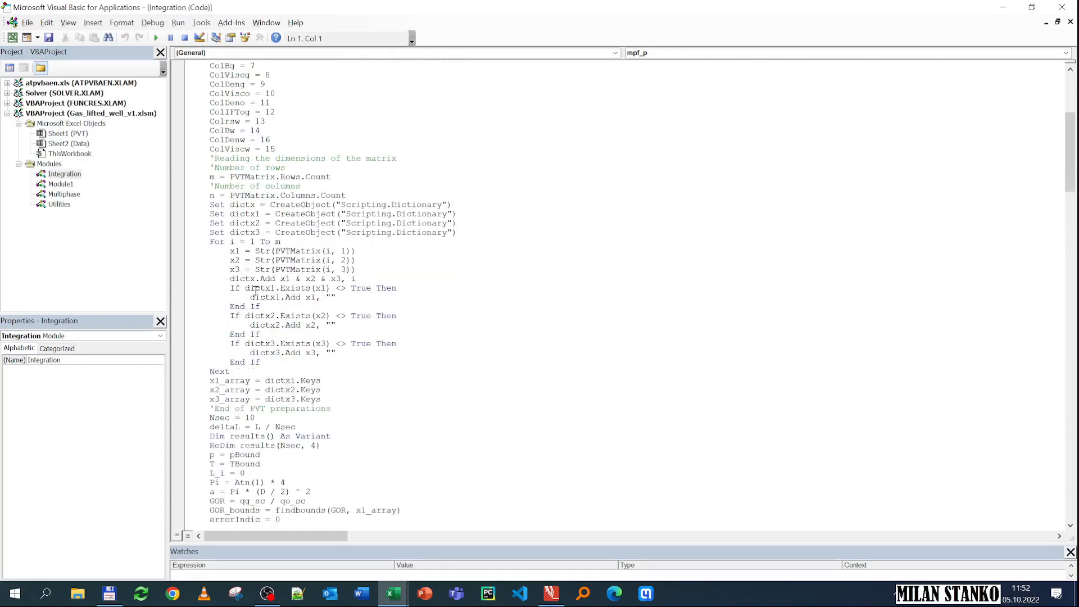
pyautogui.scroll(-4, 256, 353)
pyautogui.scroll(-4, 277, 336)
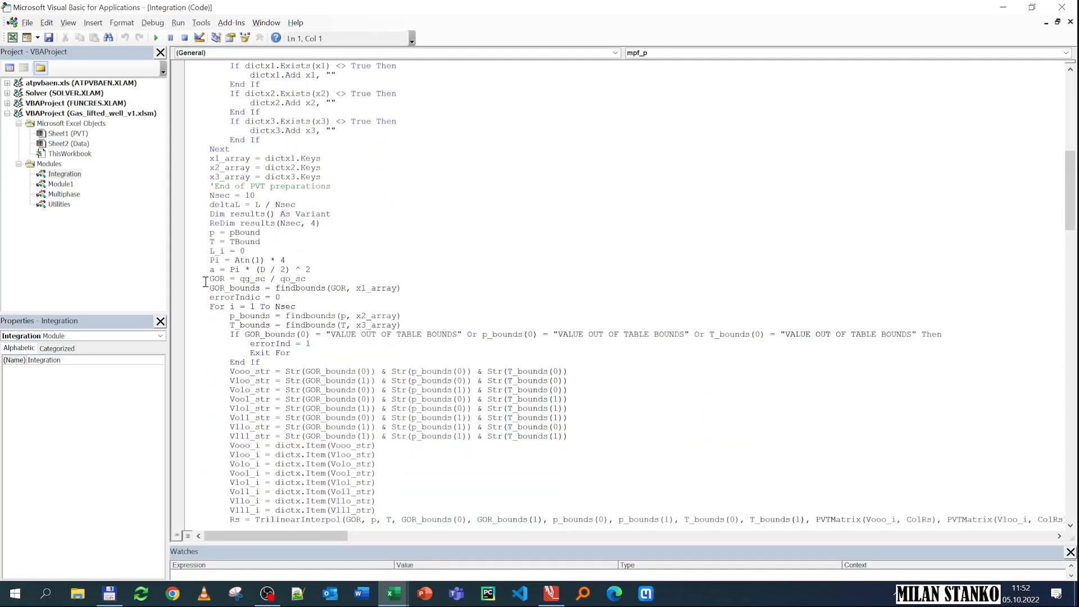
# - Examine how mpf_p finds the GOR bounds, loops over Nsec sections and interpolates the fluid properties with TrilinearInterpol
pyautogui.moveTo(206, 281); pyautogui.dragTo(322, 305)
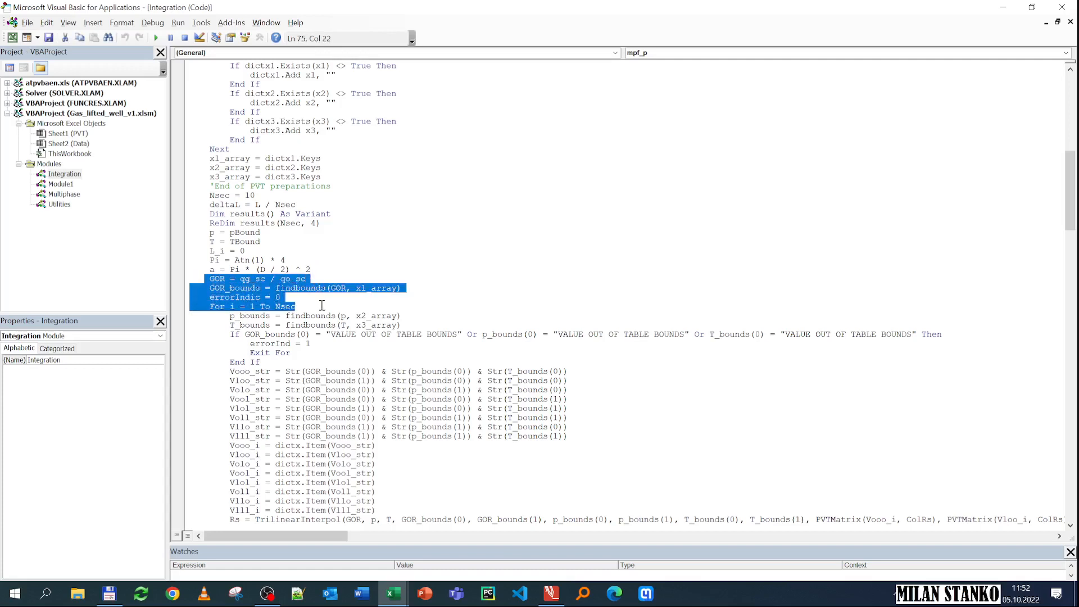
pyautogui.click(225, 315)
pyautogui.moveTo(207, 307); pyautogui.dragTo(289, 306)
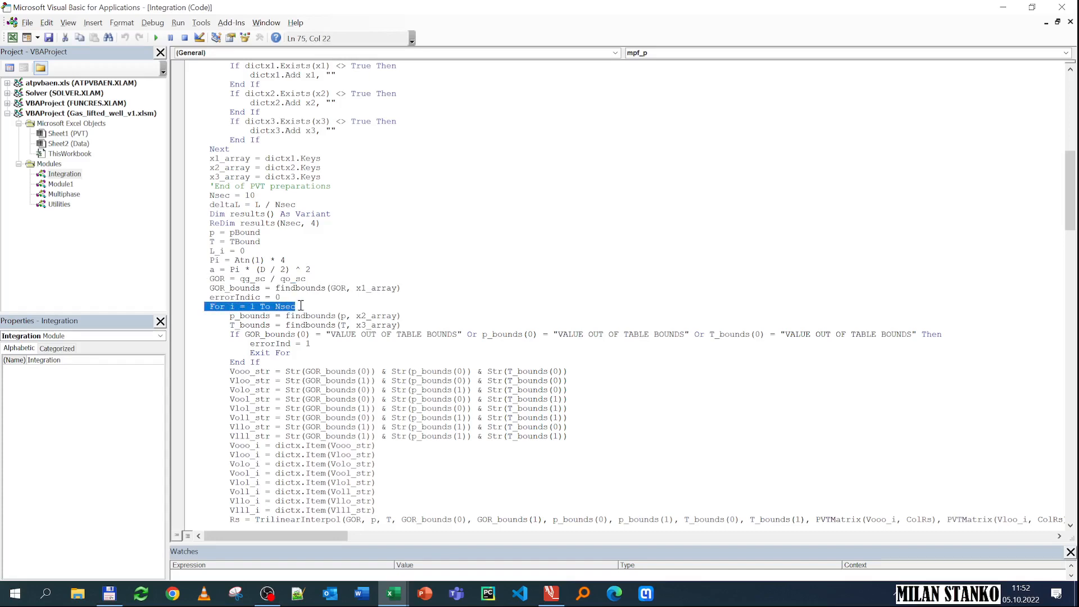
pyautogui.scroll(-4, 301, 306)
pyautogui.scroll(-2, 236, 229)
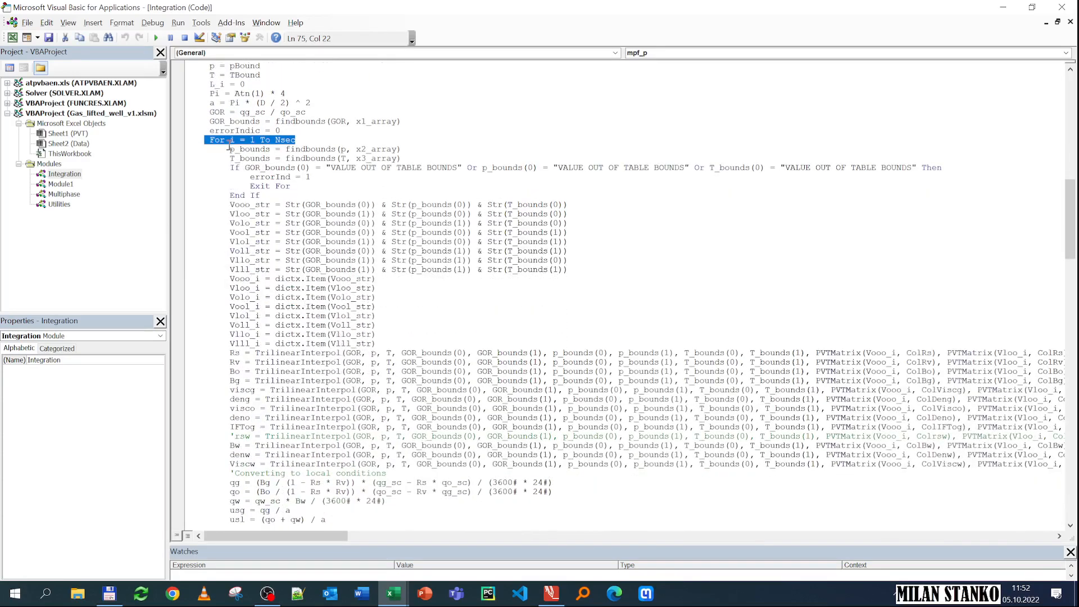
pyautogui.moveTo(230, 149); pyautogui.dragTo(404, 462)
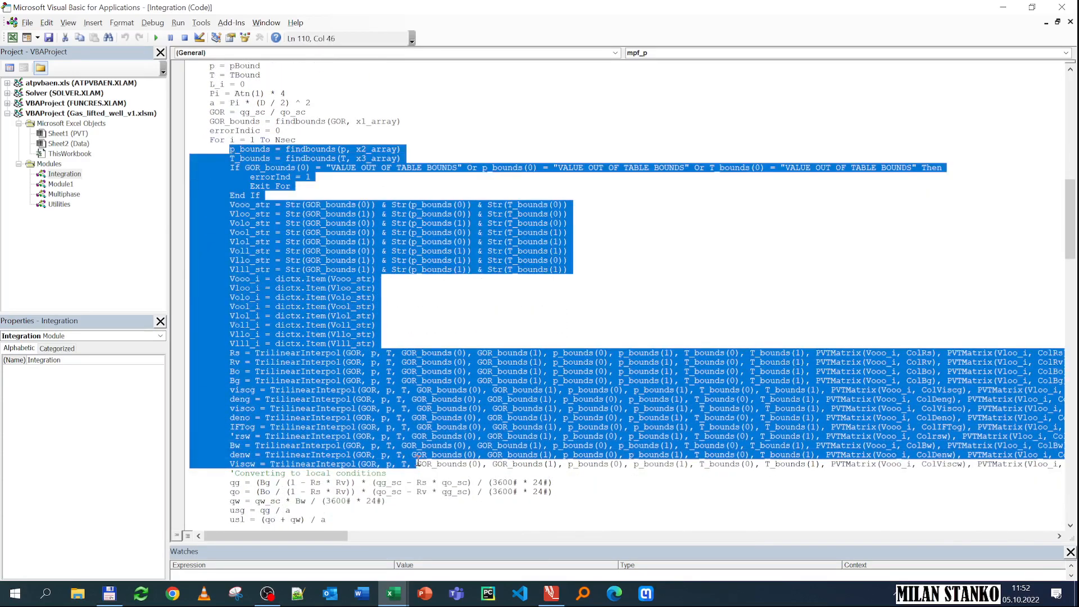
pyautogui.scroll(-2, 239, 299)
pyautogui.scroll(-5, 245, 393)
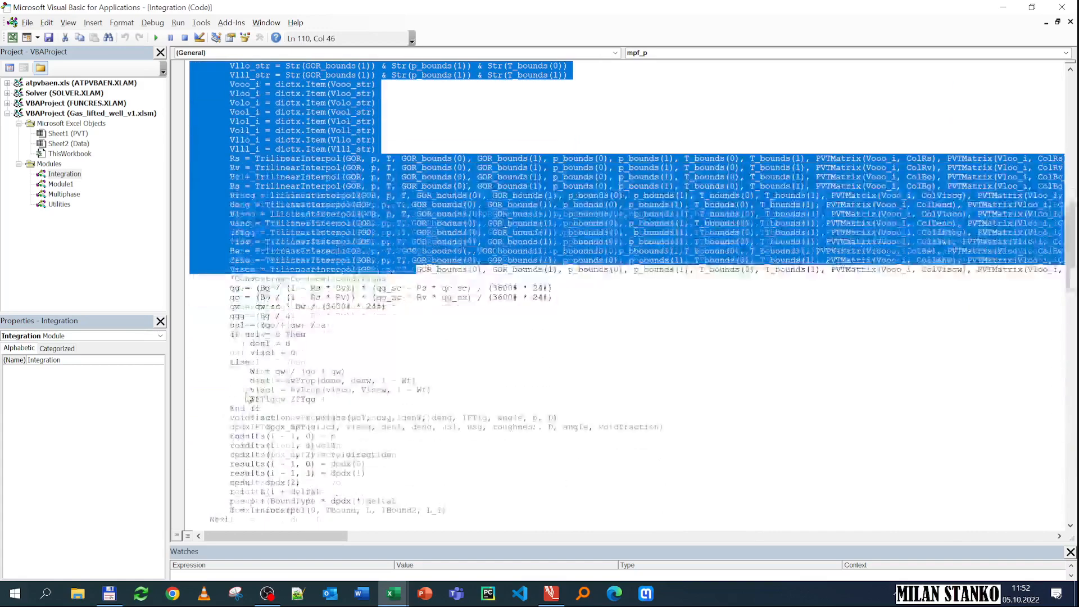
# - Examine the code converting rates to local conditions and computing void fraction, dpdx and the next pressure from deltaL
pyautogui.moveTo(229, 288); pyautogui.dragTo(441, 396)
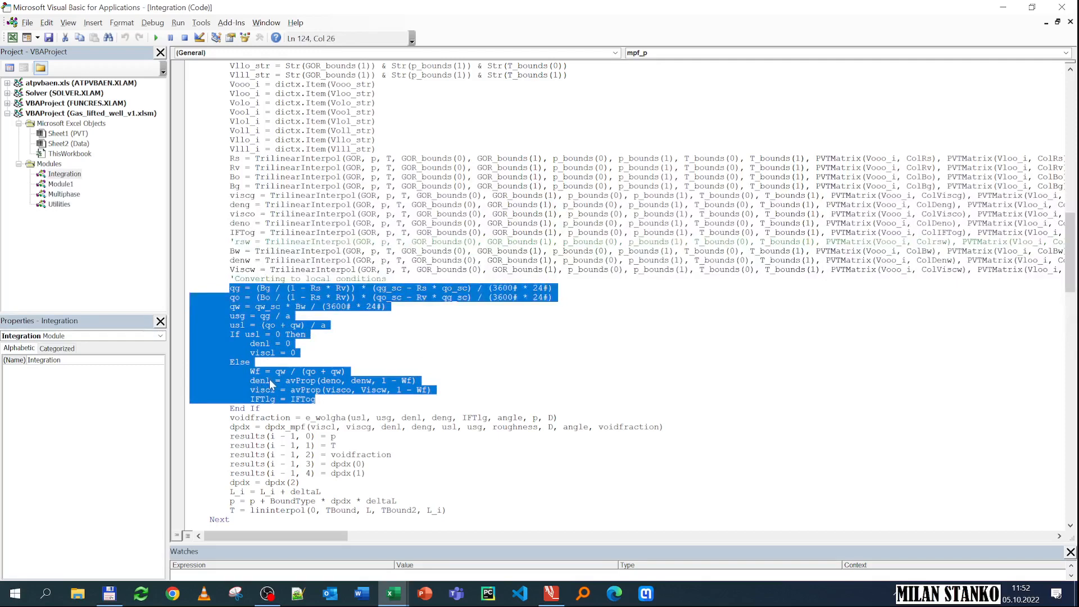
pyautogui.scroll(-3, 272, 394)
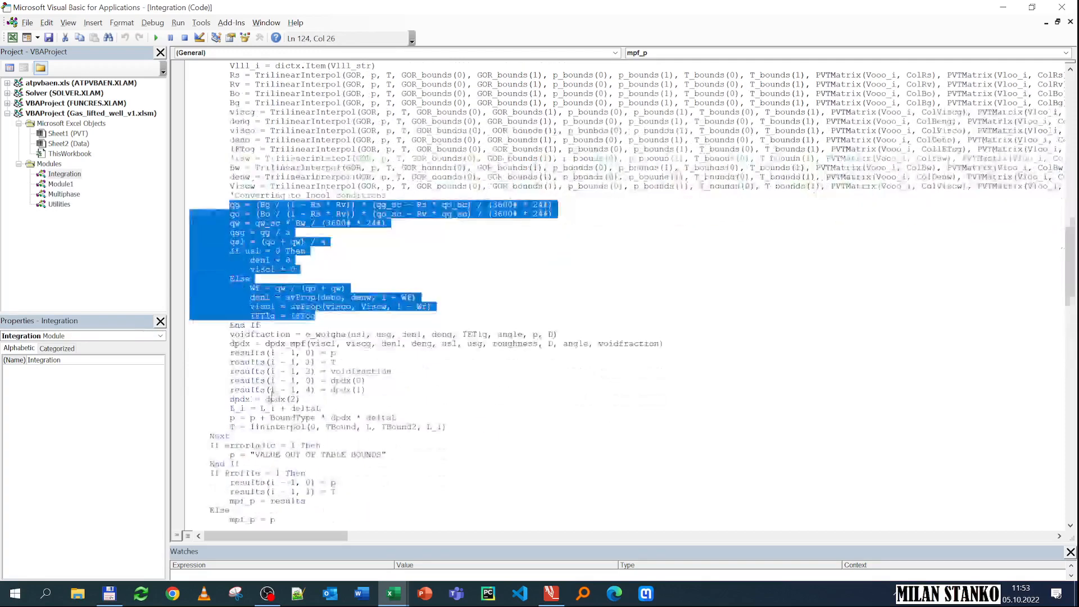
pyautogui.moveTo(229, 336); pyautogui.dragTo(267, 399)
pyautogui.click(233, 345)
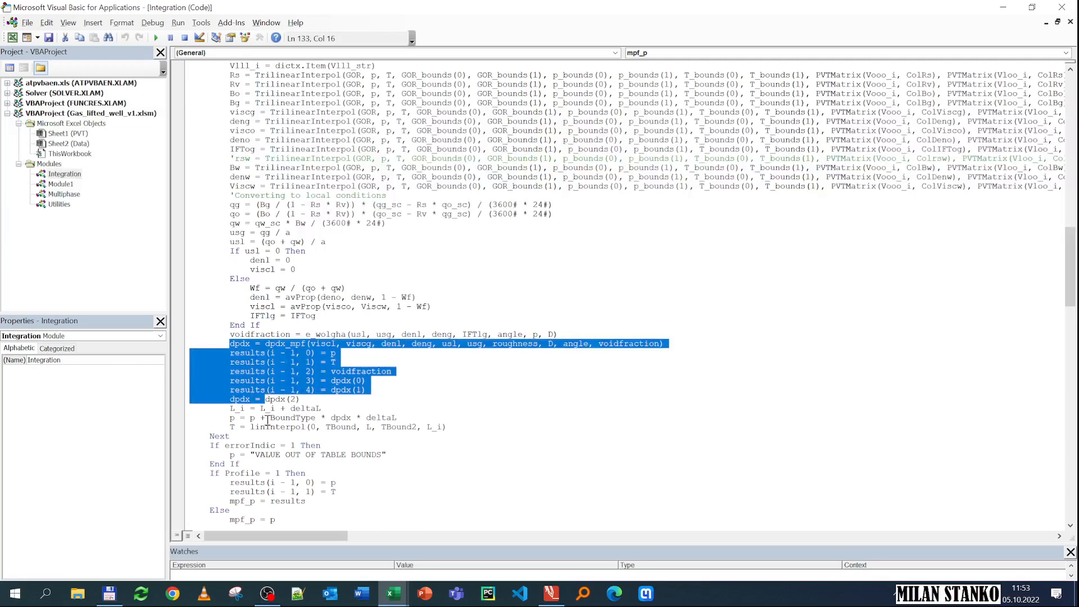
pyautogui.click(267, 418)
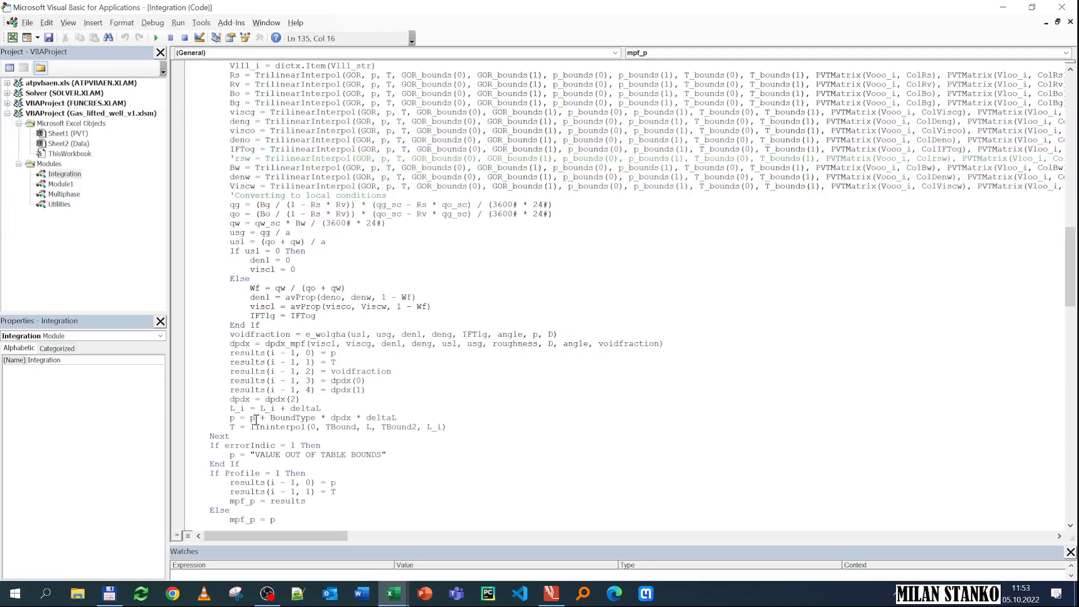
pyautogui.moveTo(332, 417); pyautogui.dragTo(389, 417)
pyautogui.scroll(-5, 260, 331)
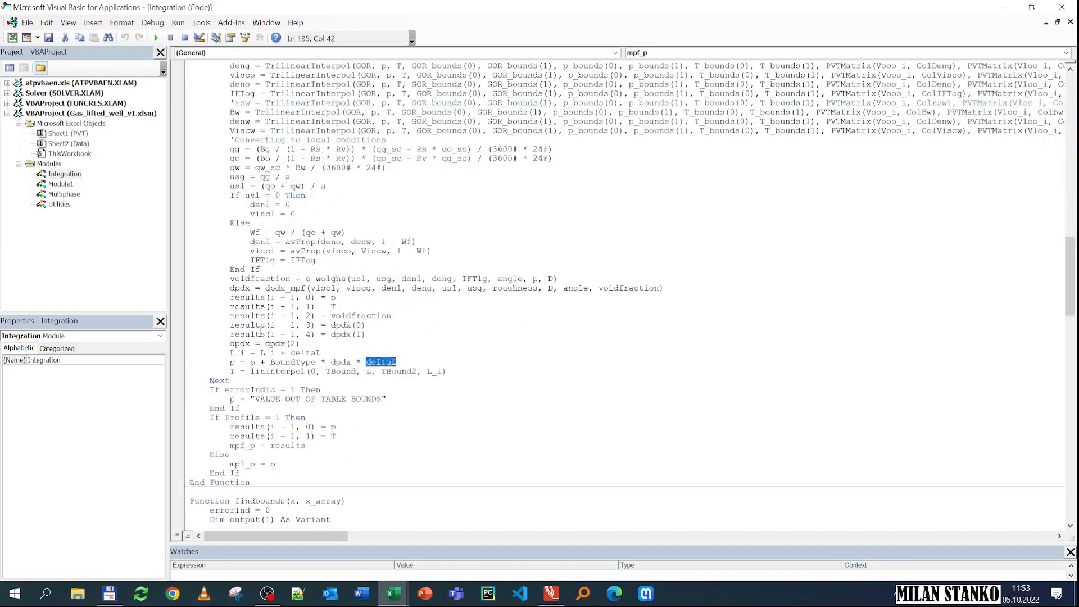
pyautogui.scroll(5, 261, 332)
pyautogui.scroll(1, 261, 332)
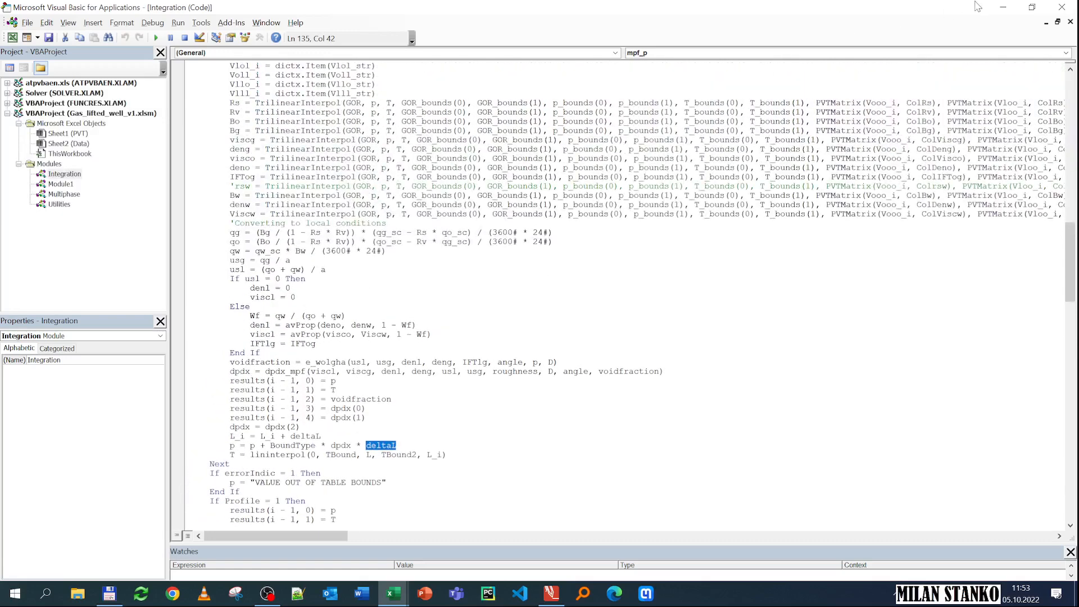
# - Switch to the Data sheet of Gas_lifted_well_v1.xlsm and review the inputs for the Part 1 pwf calculation
pyautogui.click(1004, 7)
pyautogui.scroll(-2, 240, 381)
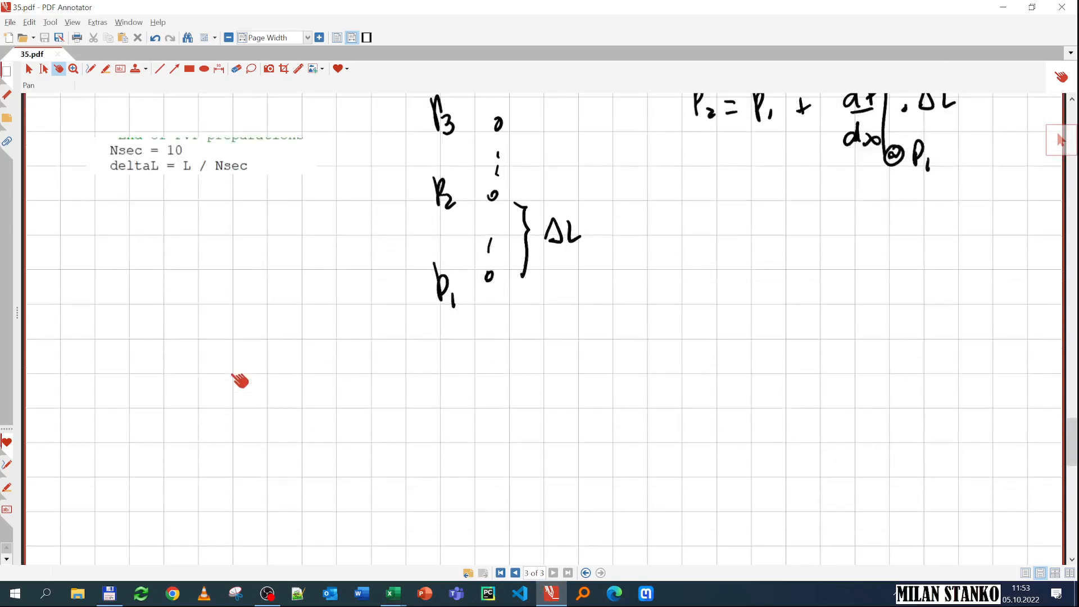
pyautogui.moveTo(392, 600)
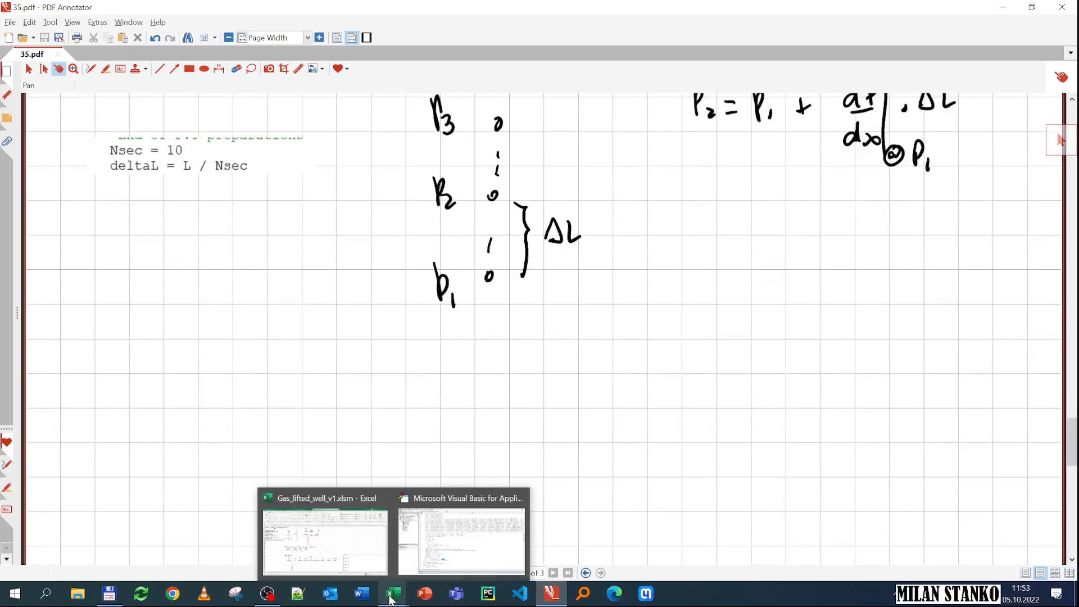
pyautogui.click(321, 534)
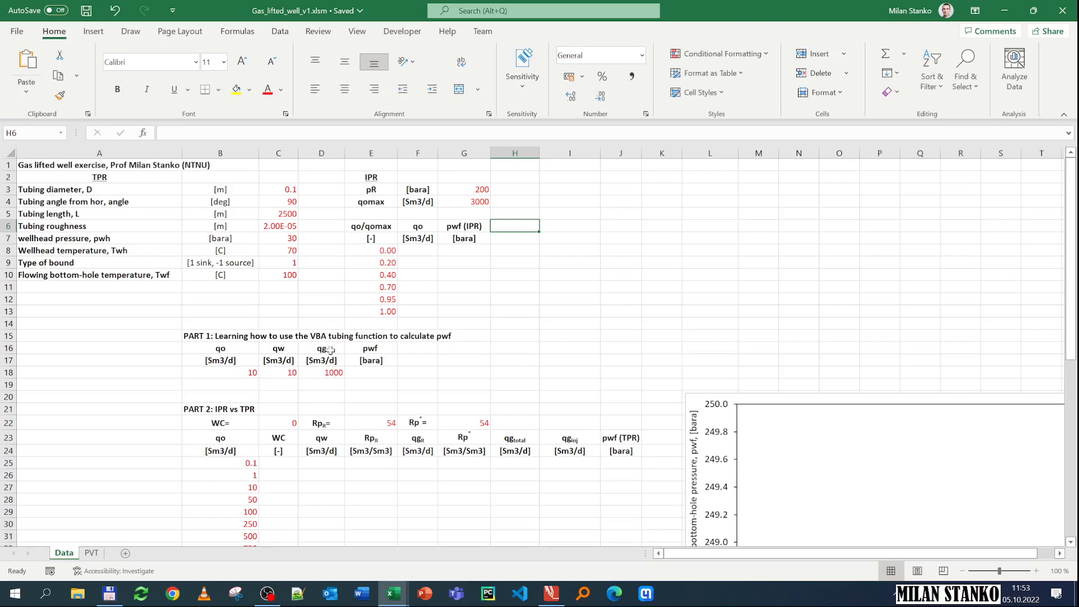
pyautogui.click(244, 382)
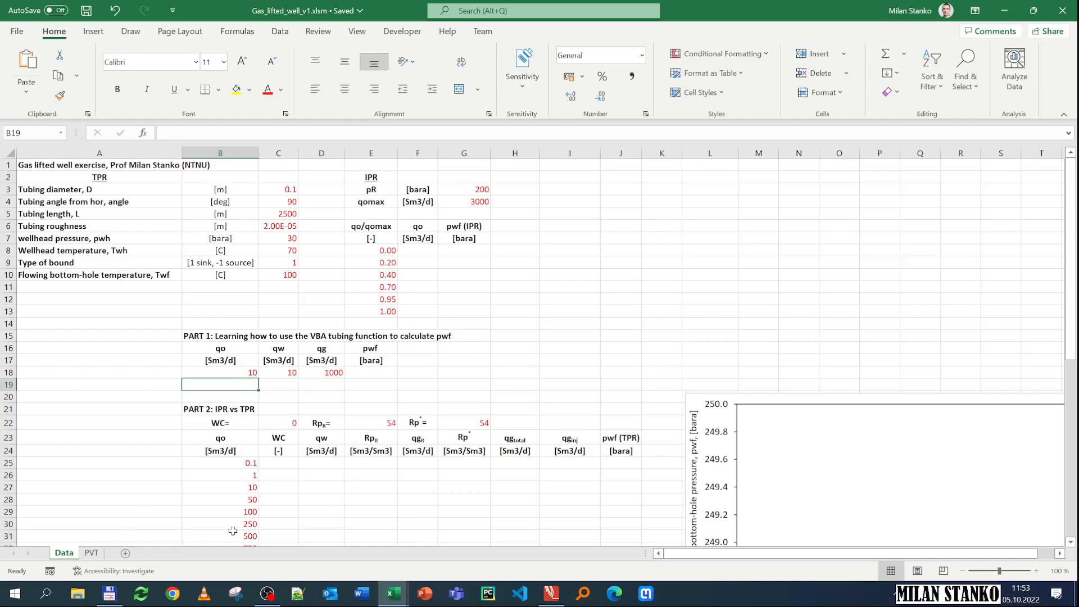
# - Check the exercise goals and the well's GOR in the PDF Annotator notes and return to the Excel workbook
pyautogui.click(551, 593)
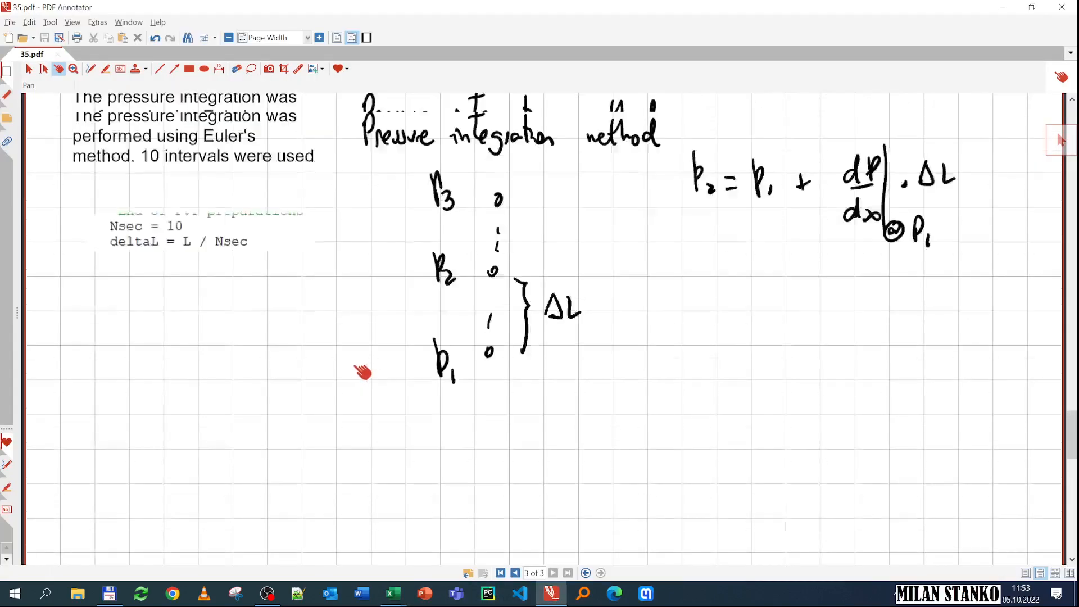
pyautogui.scroll(8, 364, 376)
pyautogui.moveTo(1071, 402); pyautogui.dragTo(1071, 121)
pyautogui.scroll(-2, 333, 422)
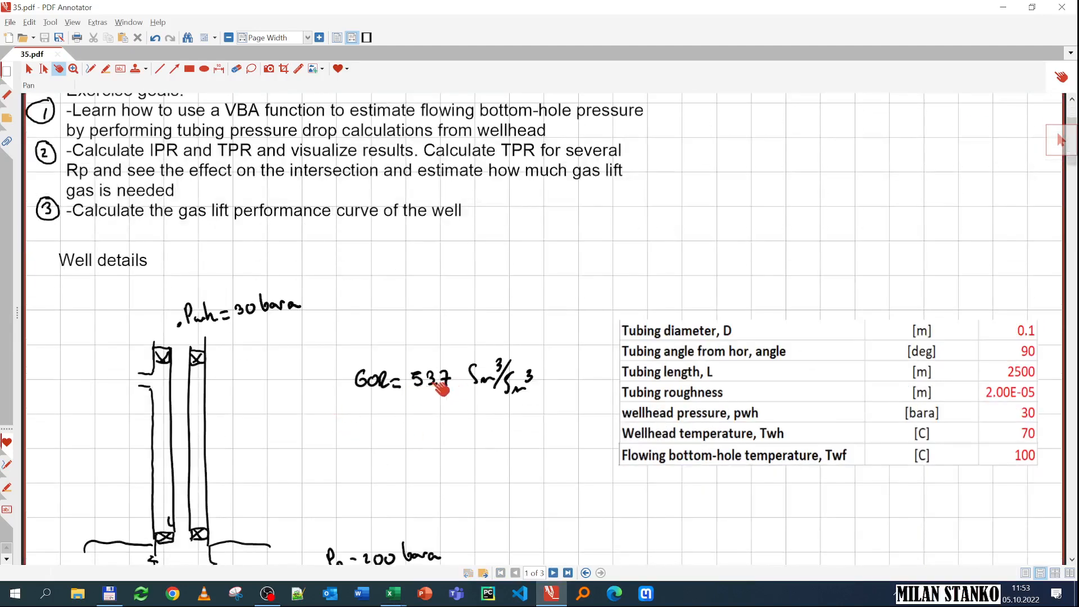
pyautogui.click(1016, 7)
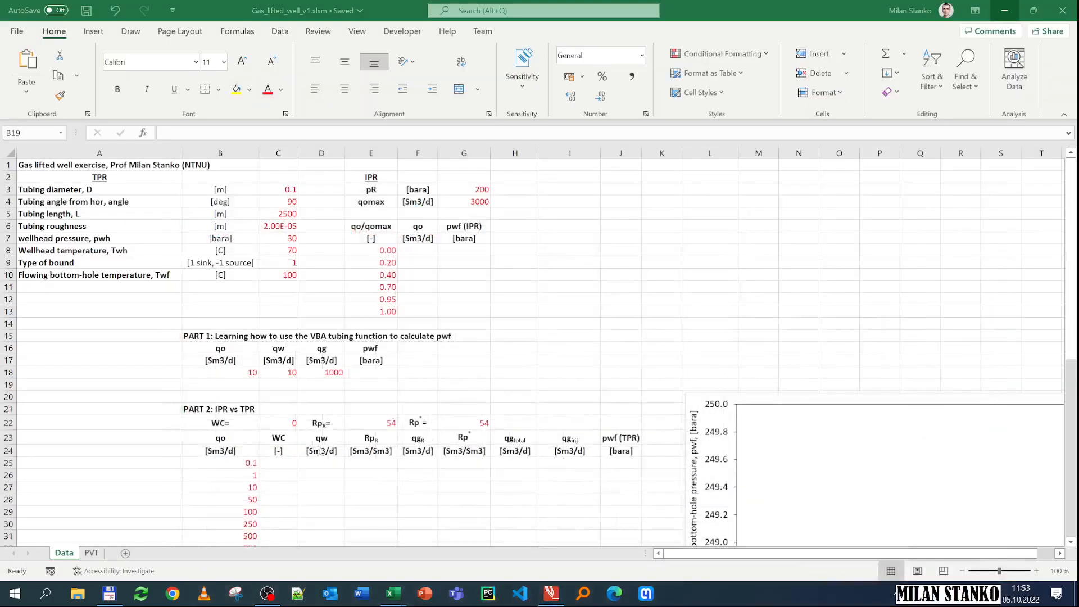
# - Start the mpf_p function in cell E18 through its argument entry form, with PBound set to C7 and BoundType to C9
pyautogui.click(374, 372)
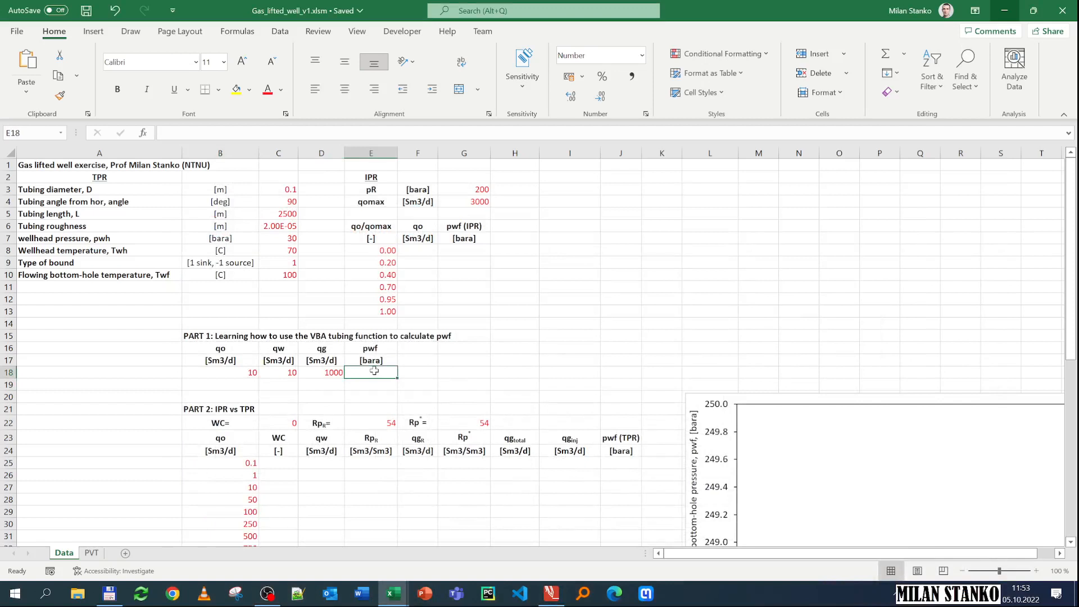
pyautogui.write('=mpf')
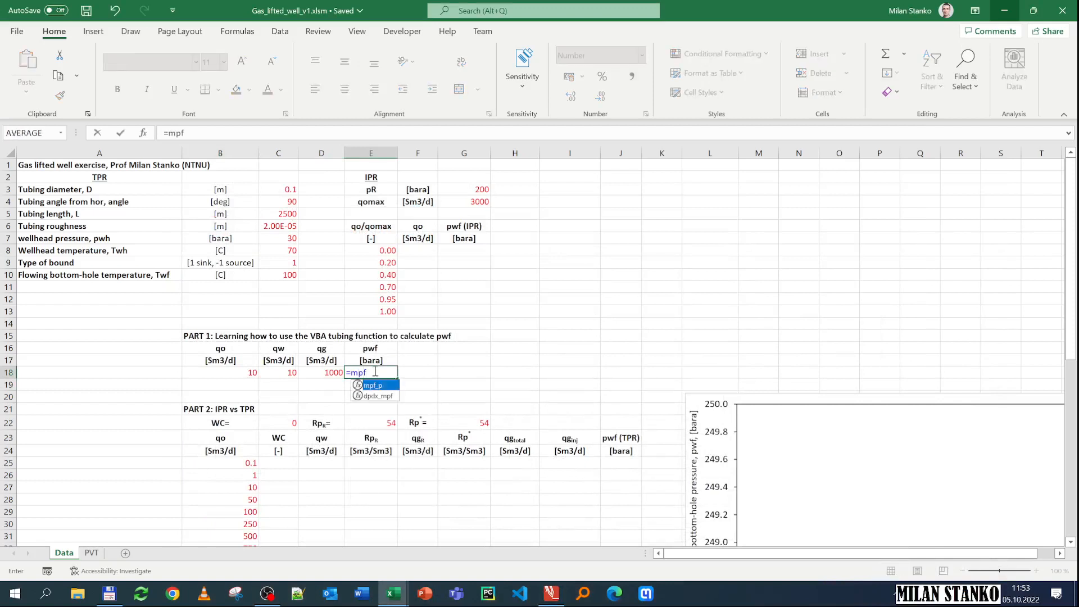
pyautogui.doubleClick(380, 386)
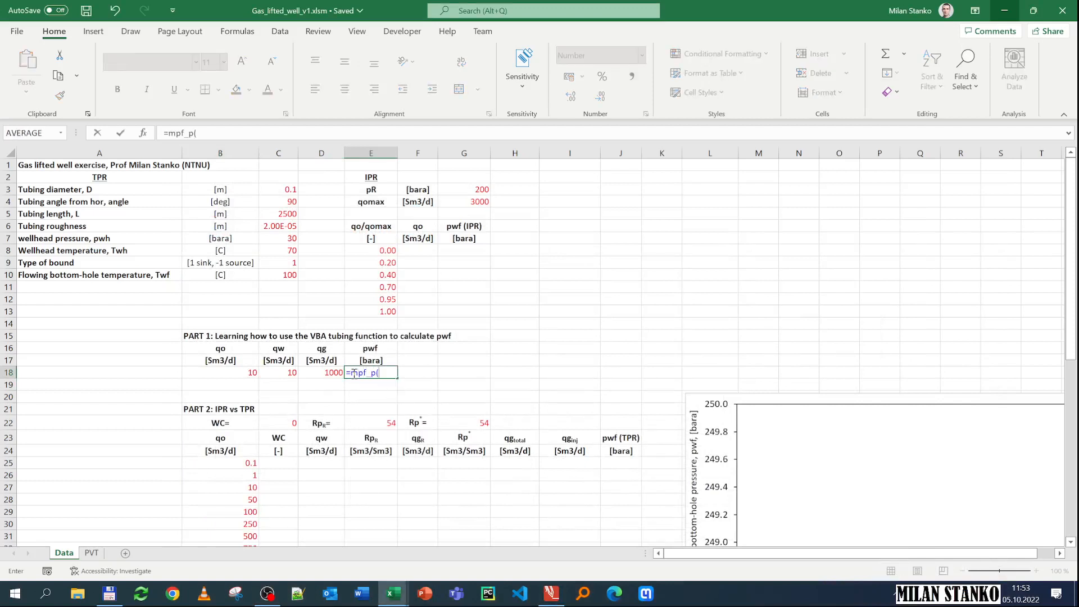
pyautogui.click(143, 133)
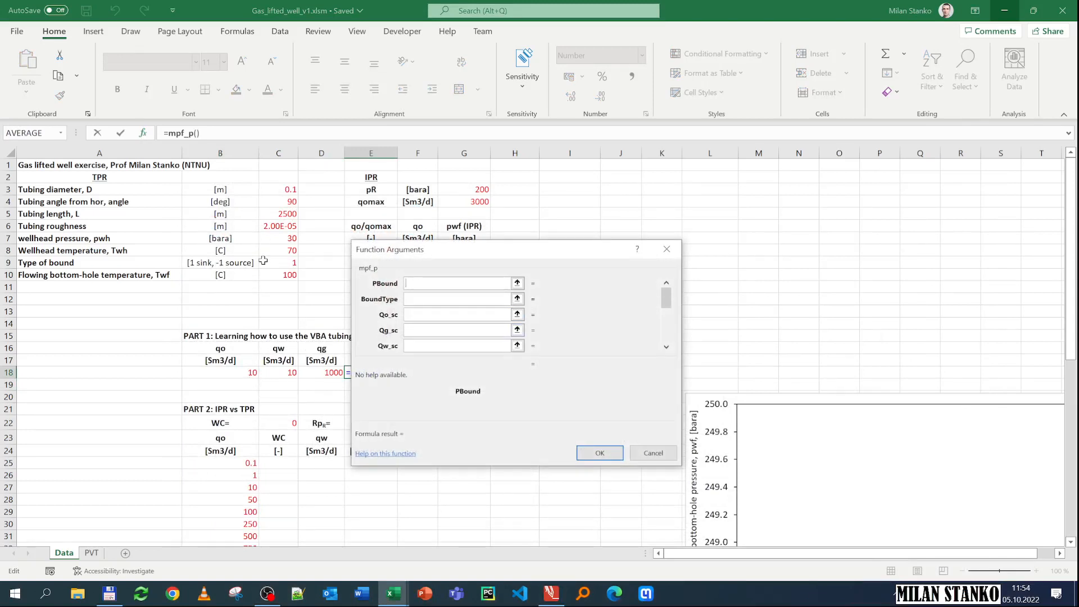
pyautogui.click(278, 238)
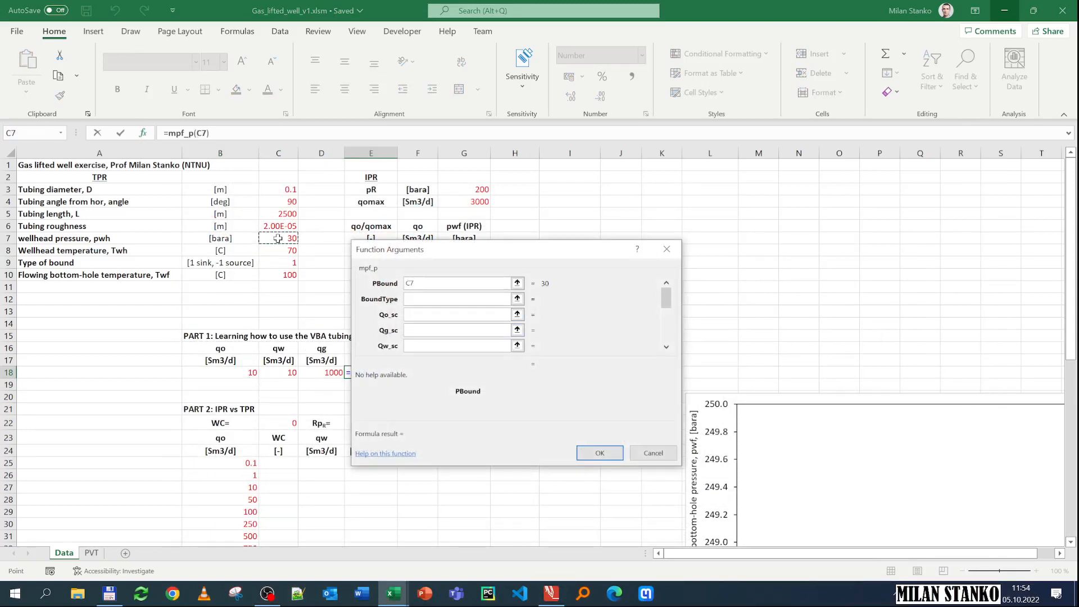
pyautogui.click(420, 300)
pyautogui.click(282, 262)
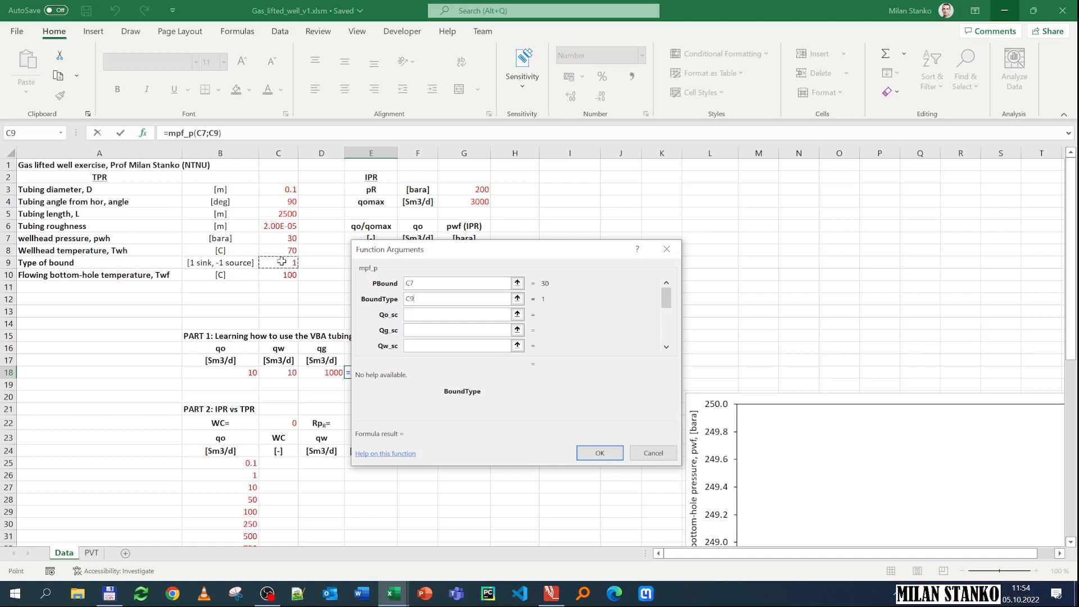
# - Set the rate arguments of mpf_p: Qo_sc to B18, Qg_sc to D18 and Qw_sc to C18
pyautogui.click(425, 314)
pyautogui.click(239, 371)
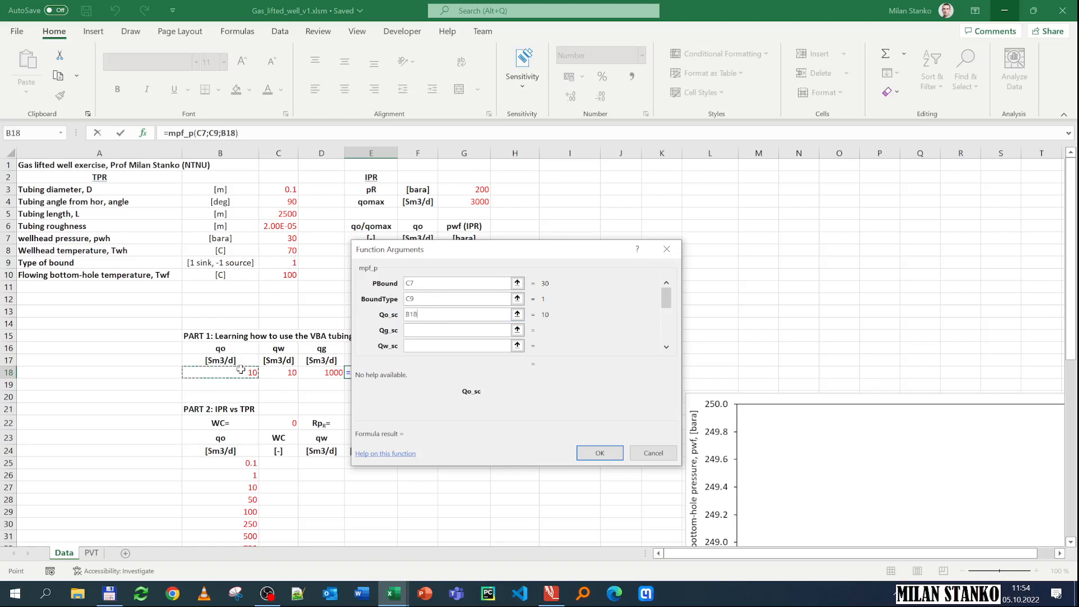
pyautogui.click(417, 330)
pyautogui.click(279, 374)
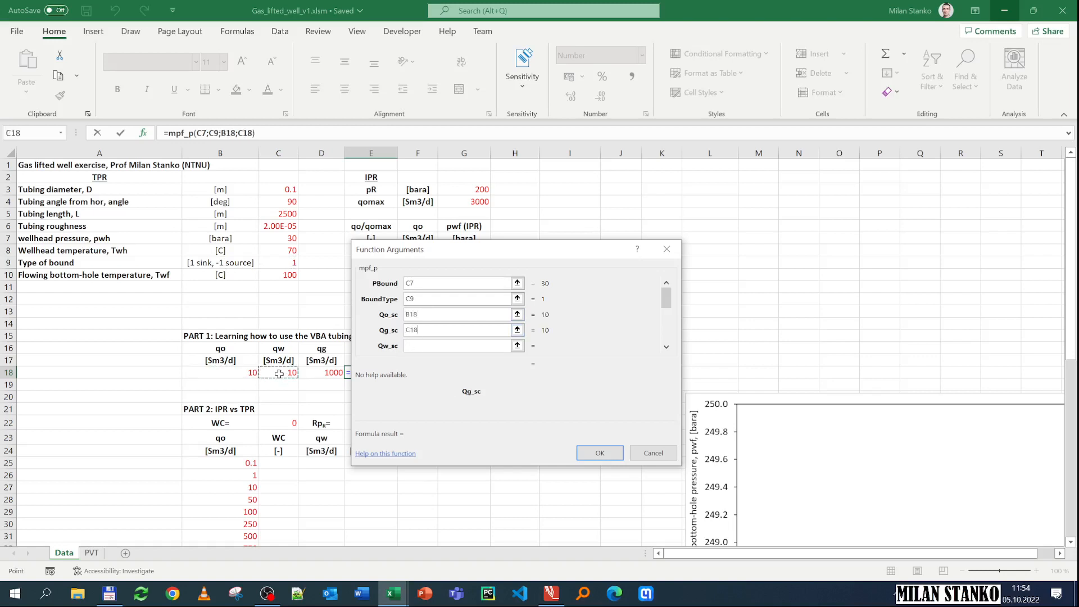
pyautogui.click(414, 345)
pyautogui.doubleClick(426, 330)
pyautogui.click(323, 373)
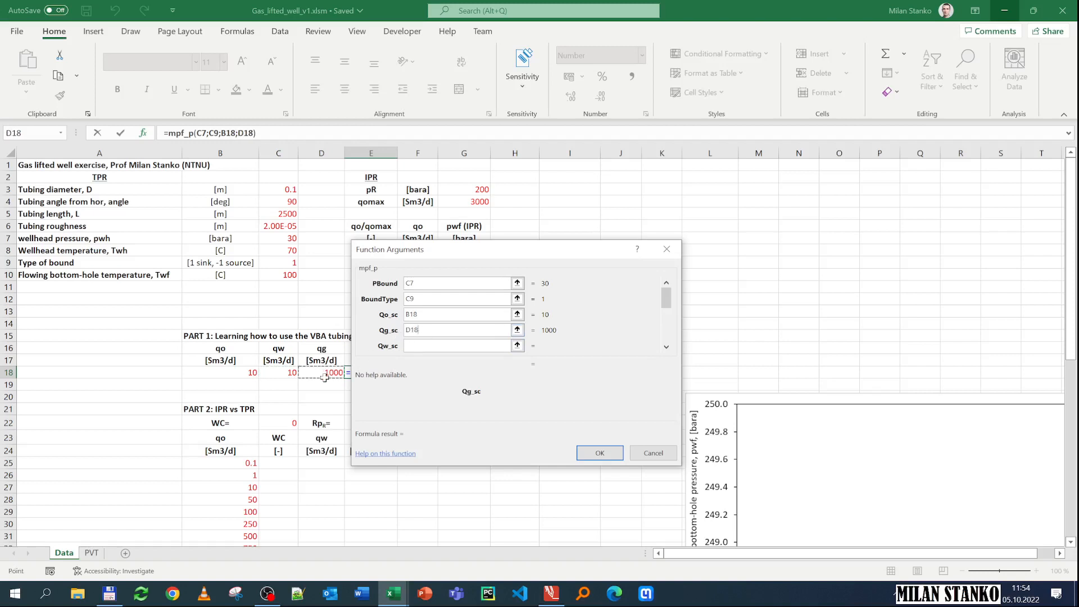
pyautogui.click(432, 345)
pyautogui.click(278, 372)
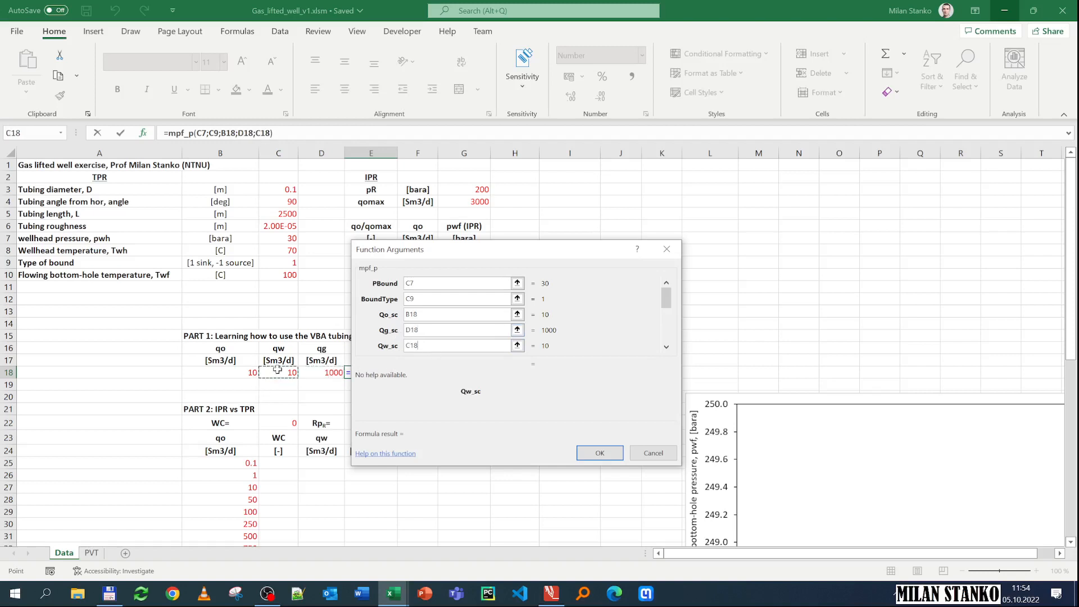
# - Set the pipe arguments of mpf_p: L to C5, Angle to C4, Roughness to C6 and D to C3
pyautogui.click(666, 347)
pyautogui.click(666, 347)
pyautogui.click(667, 347)
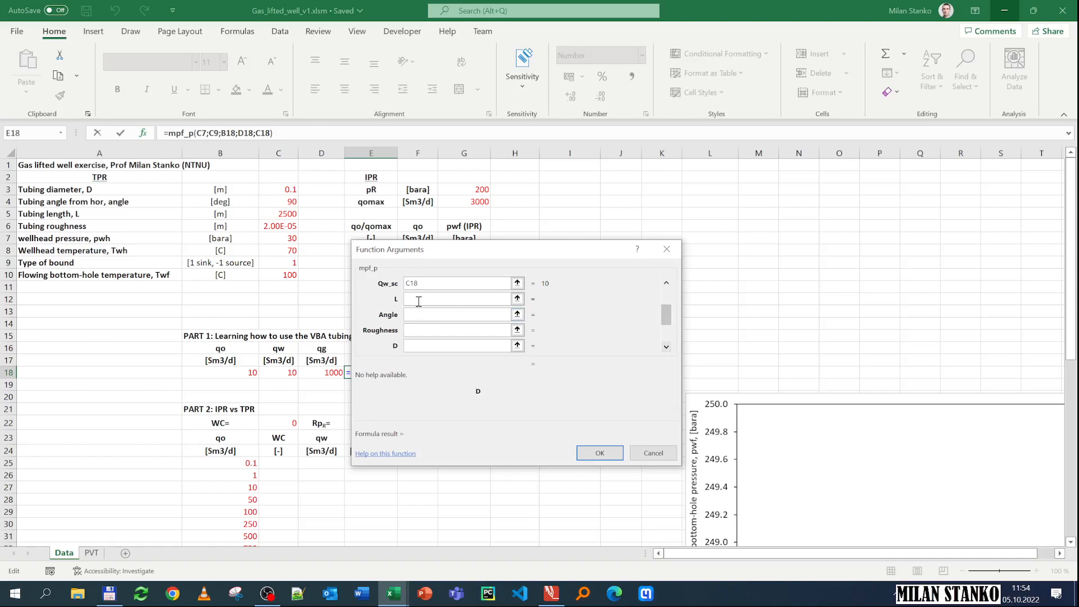
pyautogui.click(279, 218)
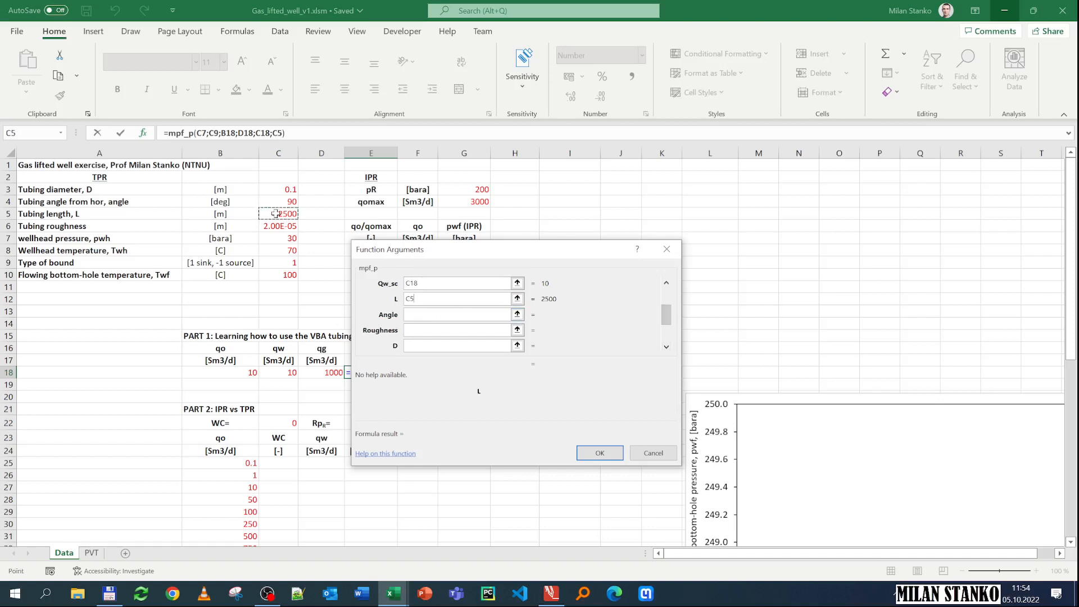
pyautogui.click(415, 314)
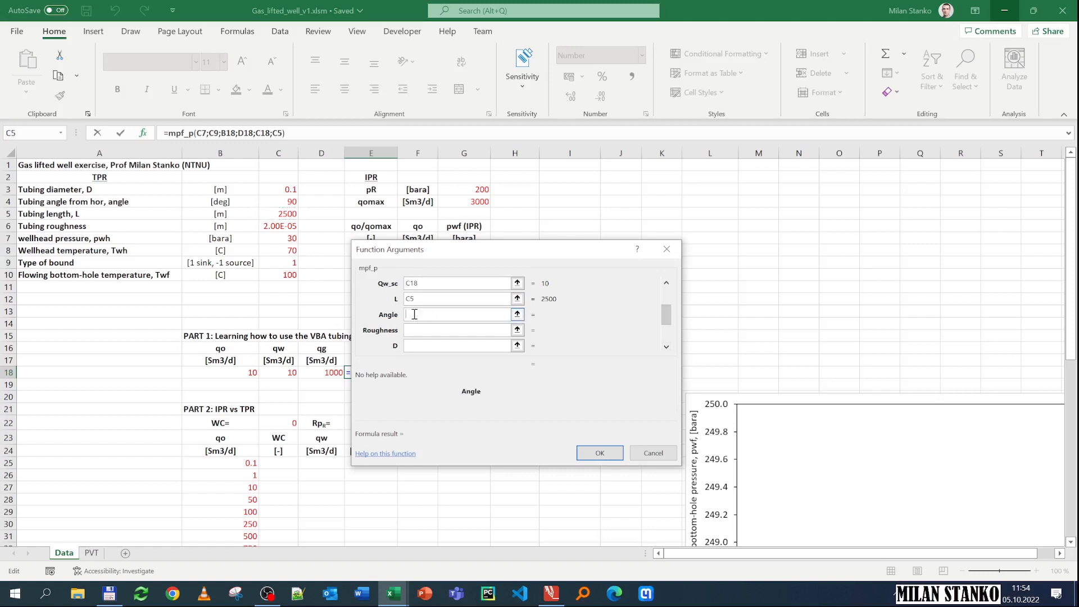
pyautogui.click(282, 201)
pyautogui.press('Tab')
pyautogui.click(284, 226)
pyautogui.click(420, 346)
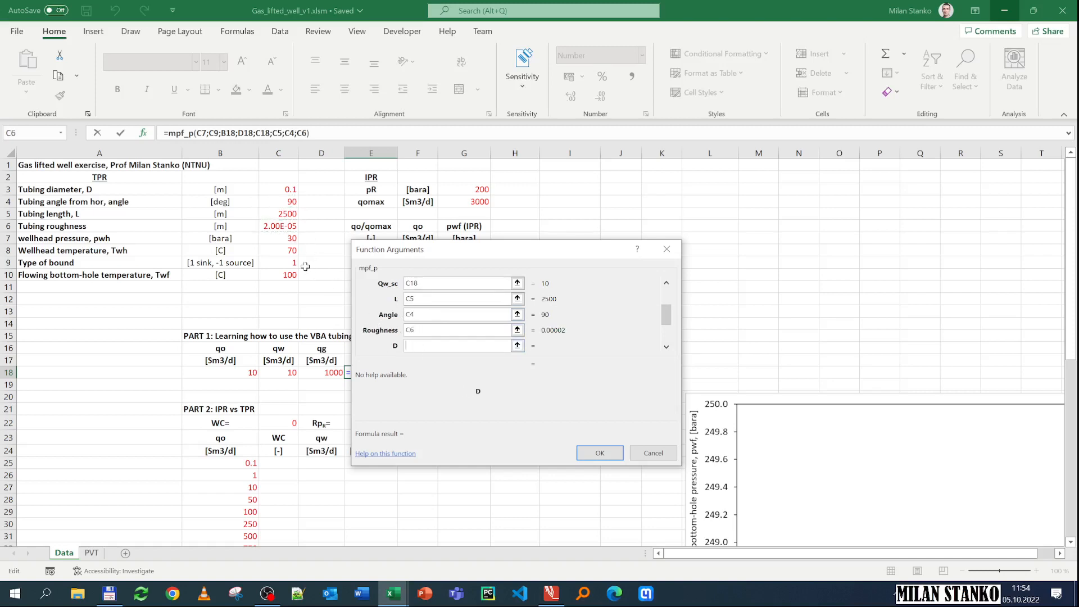
pyautogui.click(286, 188)
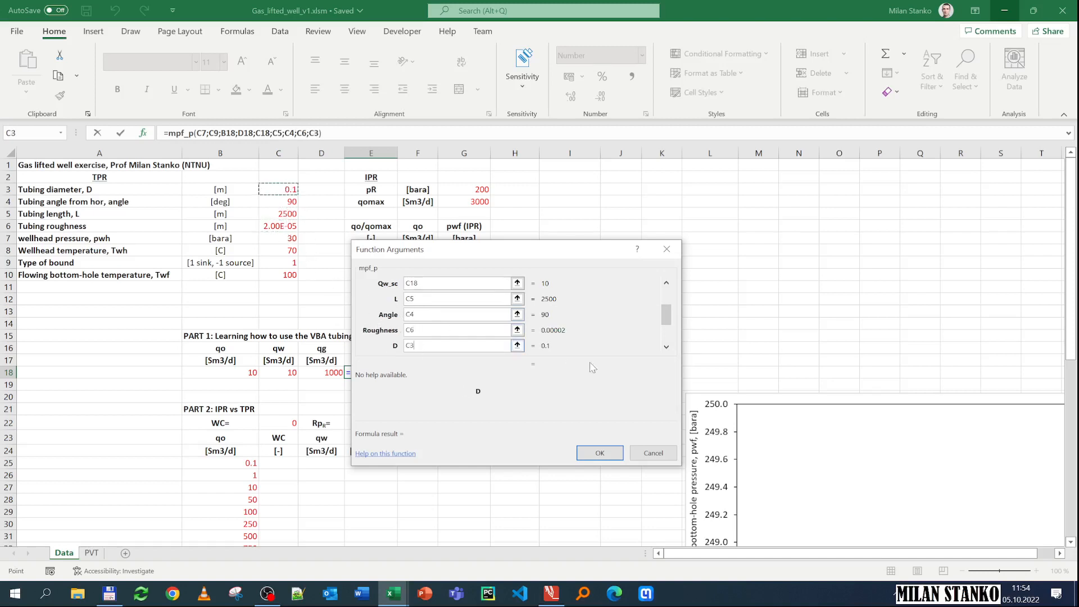
# - Set the temperature arguments of mpf_p: TBound to C8 and TBound2 to C10
pyautogui.click(667, 347)
pyautogui.click(666, 347)
pyautogui.click(667, 347)
pyautogui.click(422, 299)
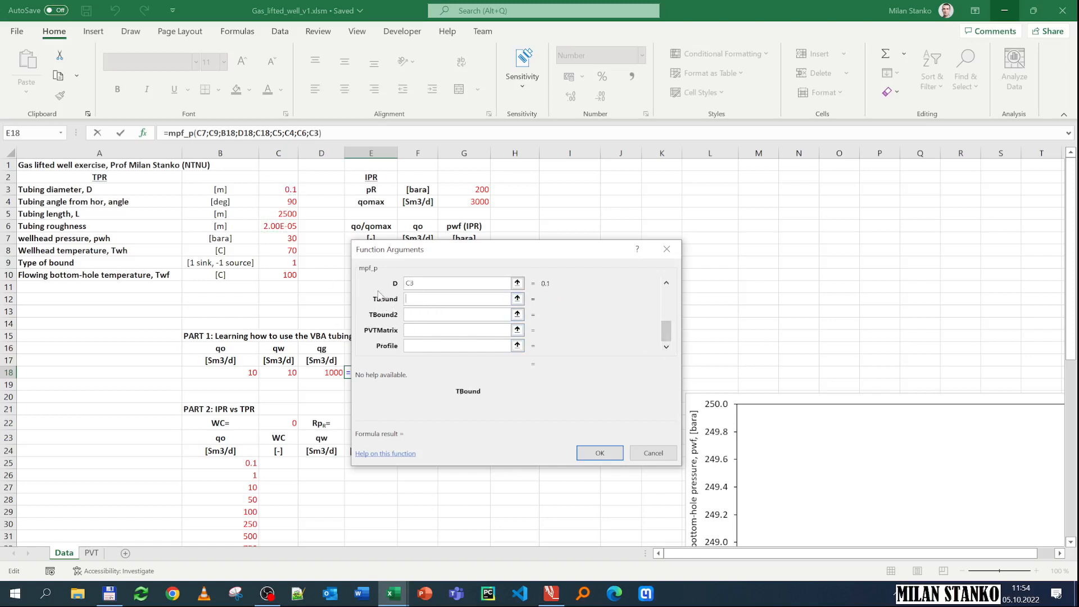
pyautogui.click(289, 252)
pyautogui.click(420, 314)
pyautogui.click(282, 274)
# - Set PVTMatrix to the range A3:P992 of the PVT sheet and Profile to 0, and complete the mpf_p formula
pyautogui.click(416, 333)
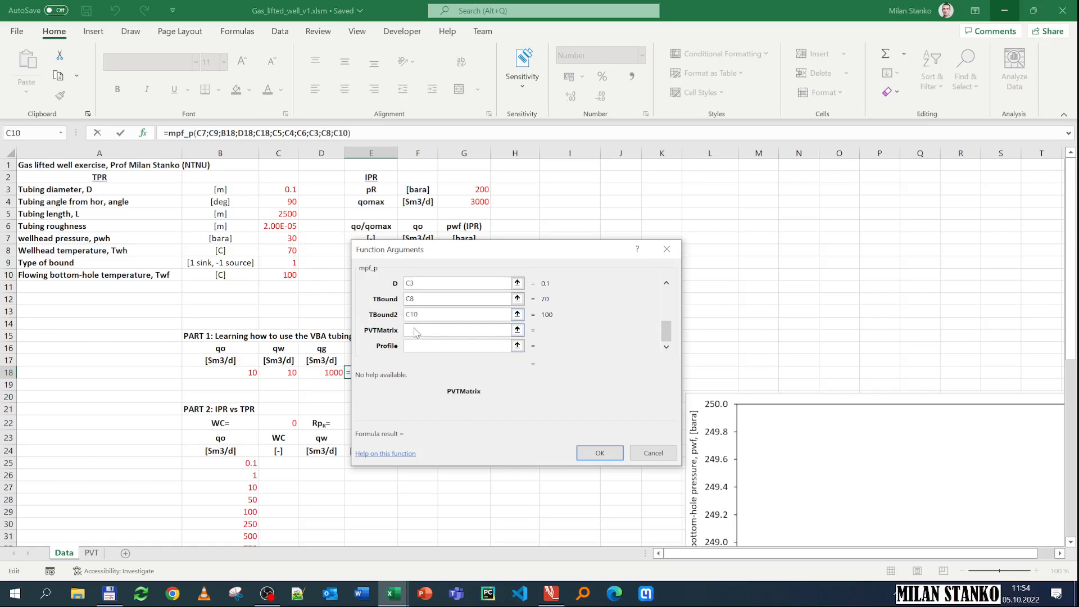
pyautogui.click(92, 554)
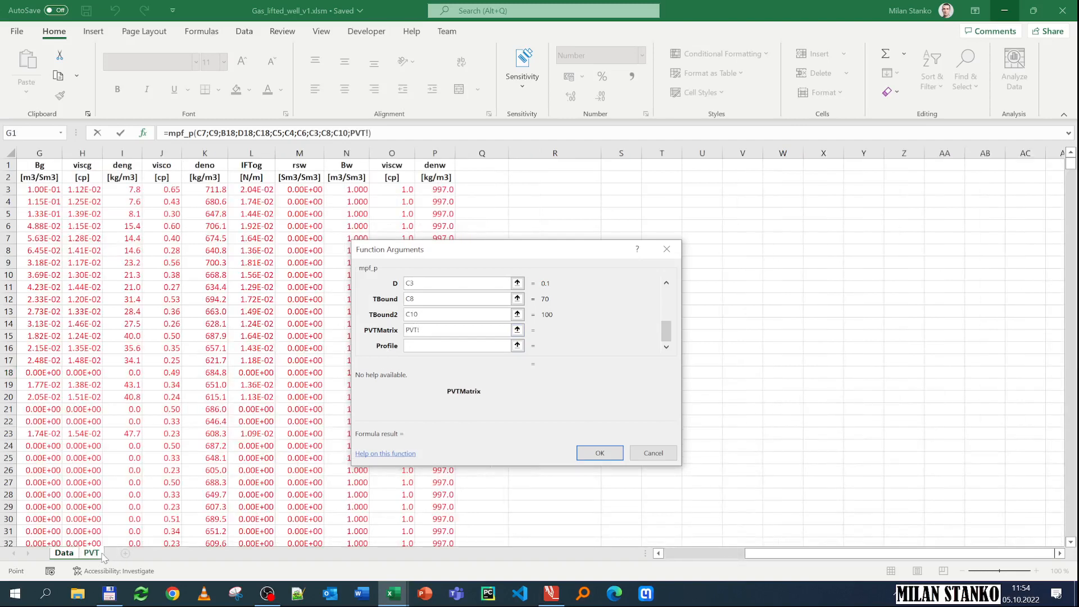
pyautogui.moveTo(787, 555); pyautogui.dragTo(706, 557)
pyautogui.click(36, 188)
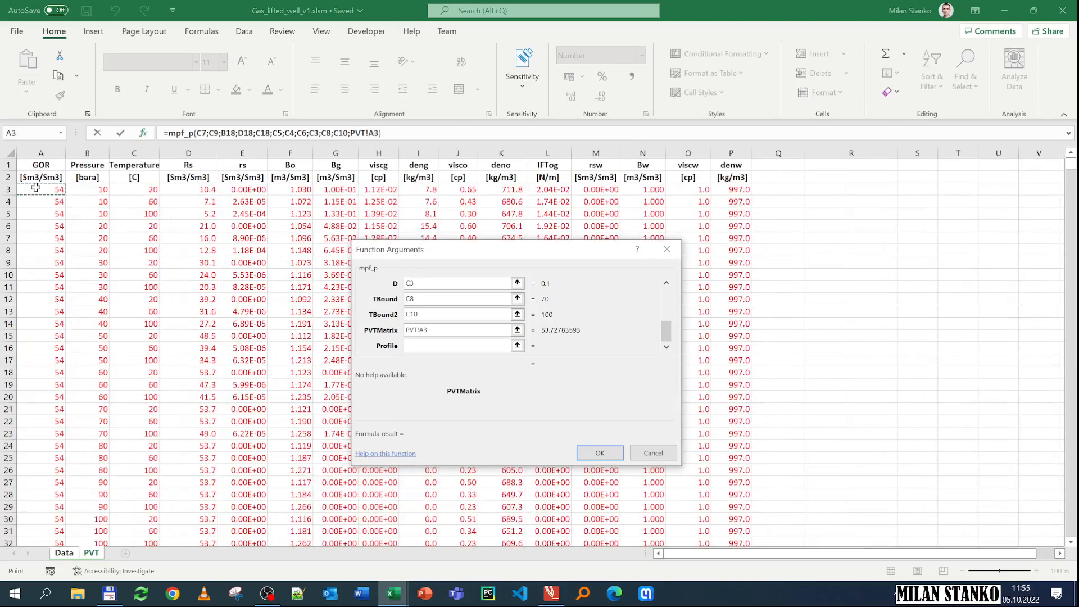
pyautogui.hotkey('ctrl', 'shift', 'Right')
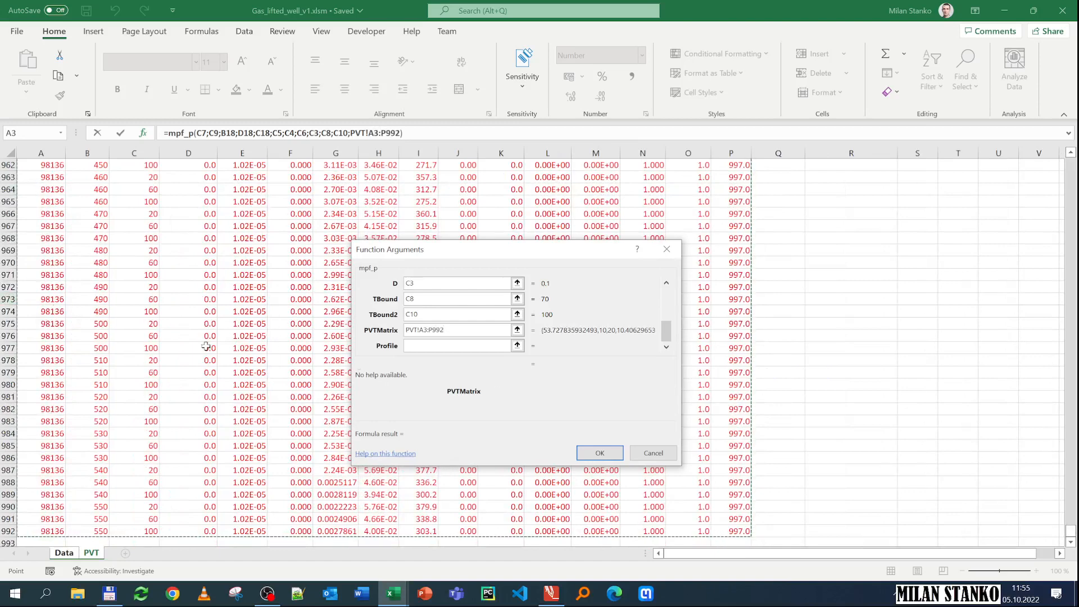
pyautogui.click(424, 345)
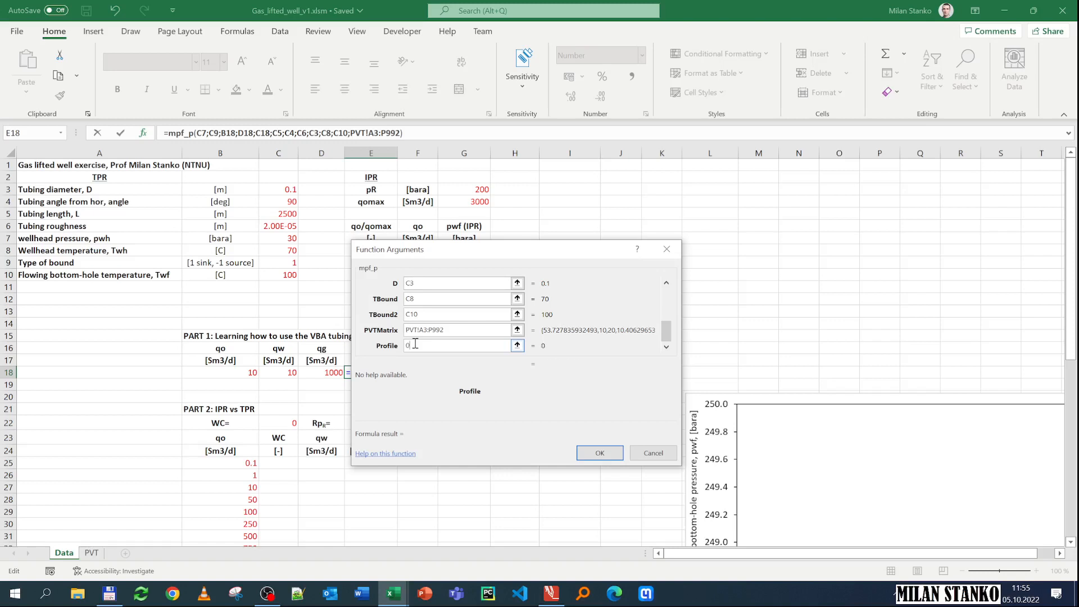
pyautogui.press('Return')
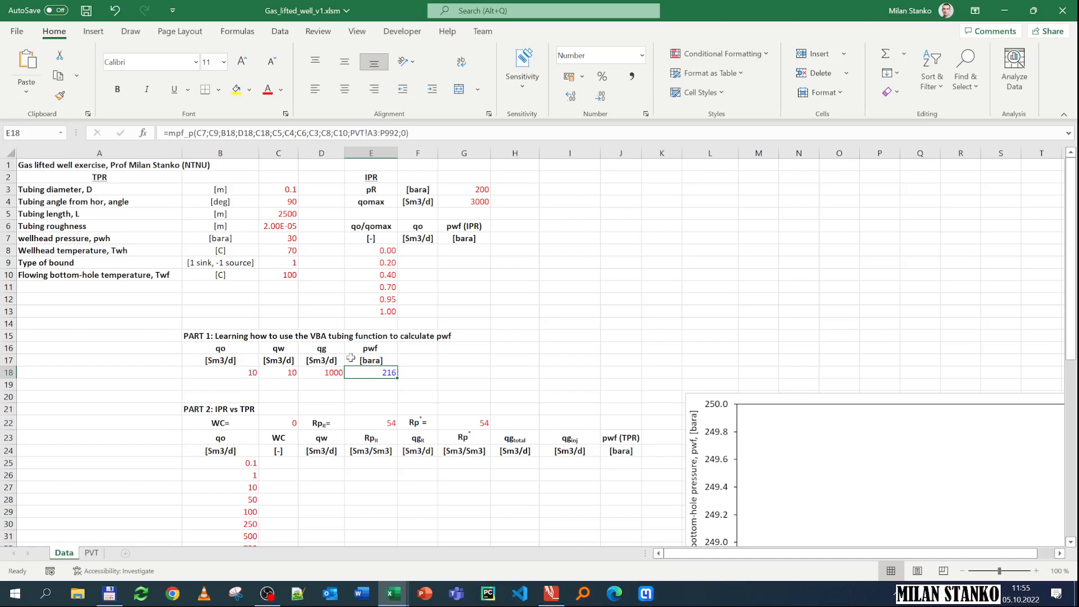
# - Set the Part 1 oil rate in B18 to 1000 Sm3/d and inspect the gas rate formula in D18
pyautogui.click(242, 377)
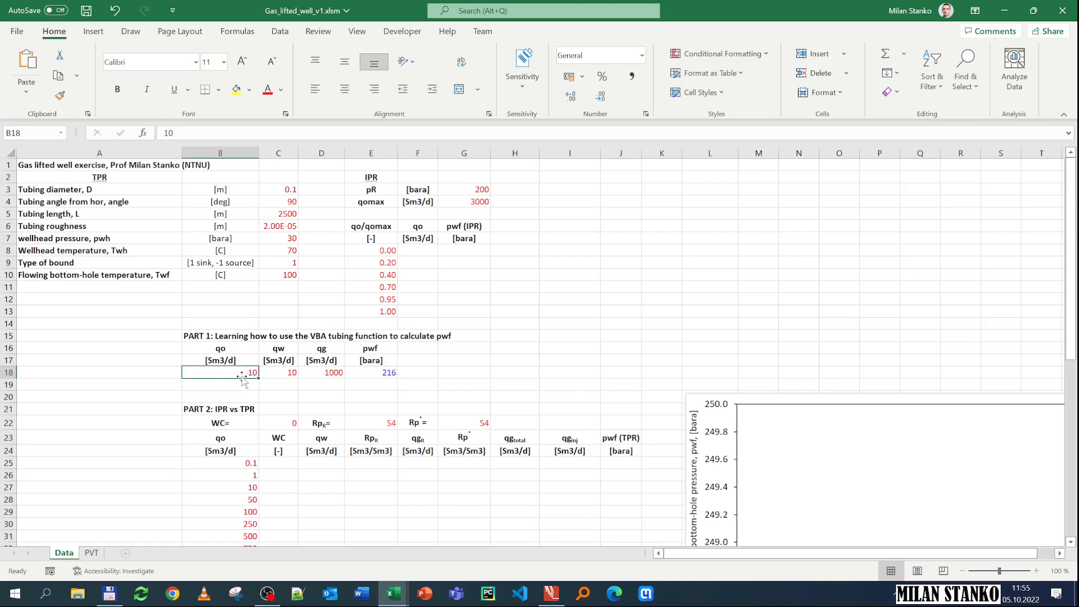
pyautogui.doubleClick(242, 376)
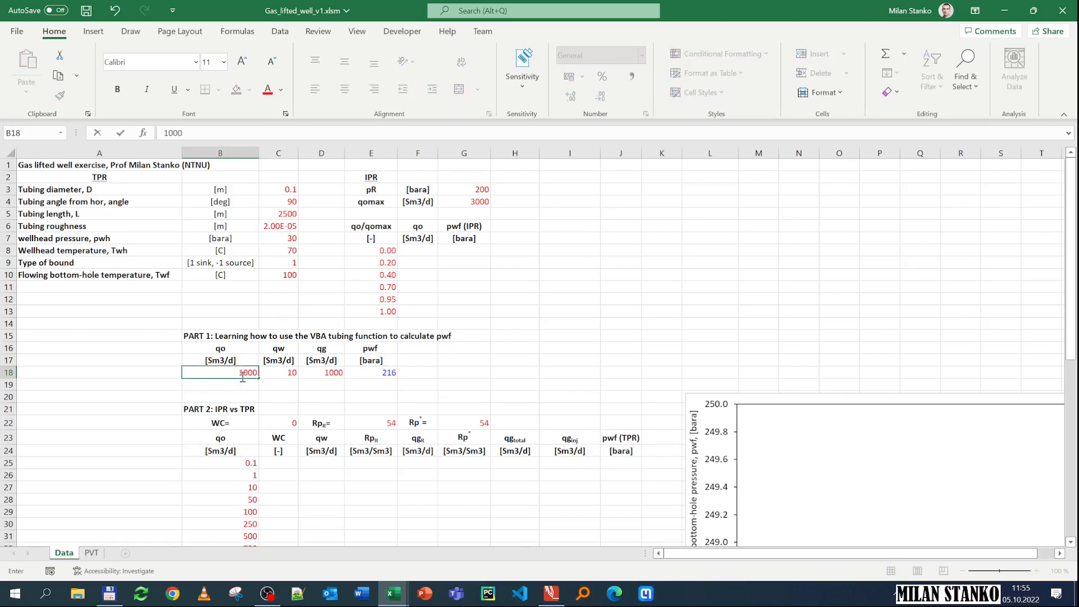
pyautogui.write('00')
pyautogui.press('Return')
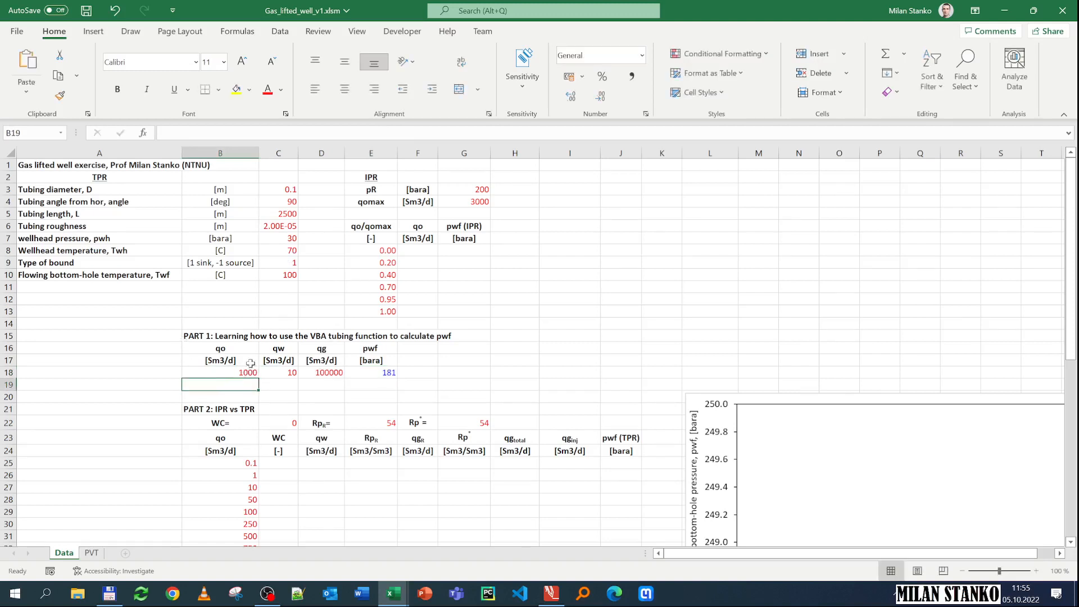
pyautogui.click(329, 373)
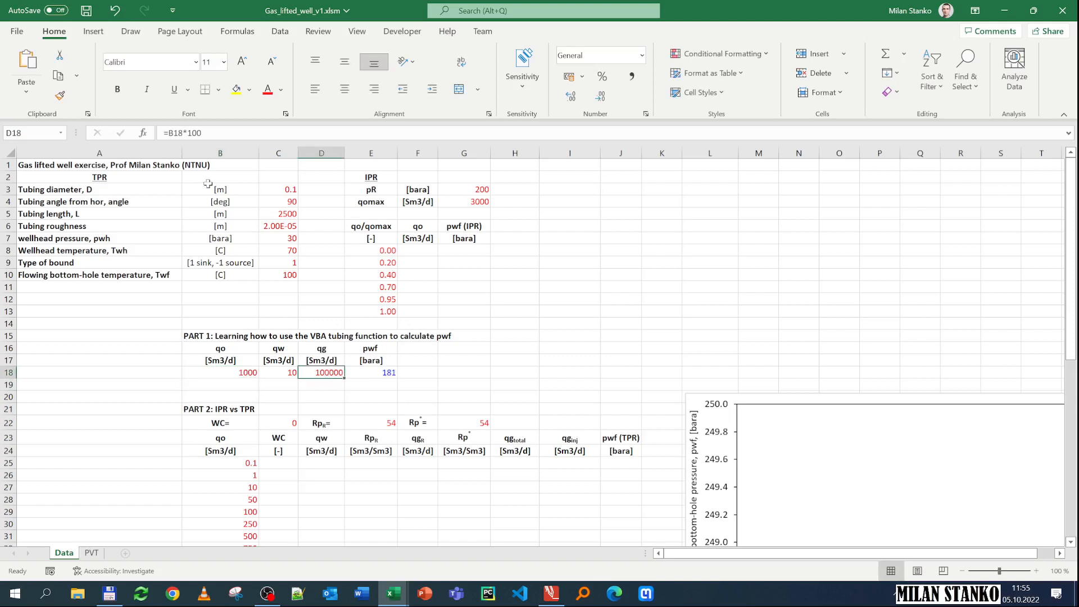
pyautogui.click(181, 133)
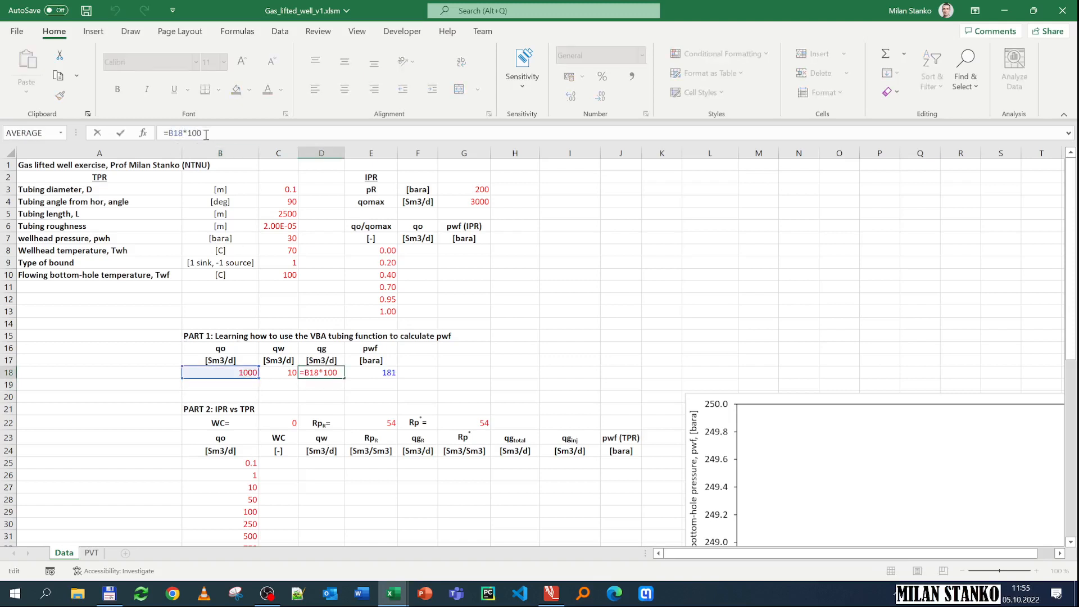
# - Set the Part 1 water rate in C18 to 1000 Sm3/d
pyautogui.click(283, 377)
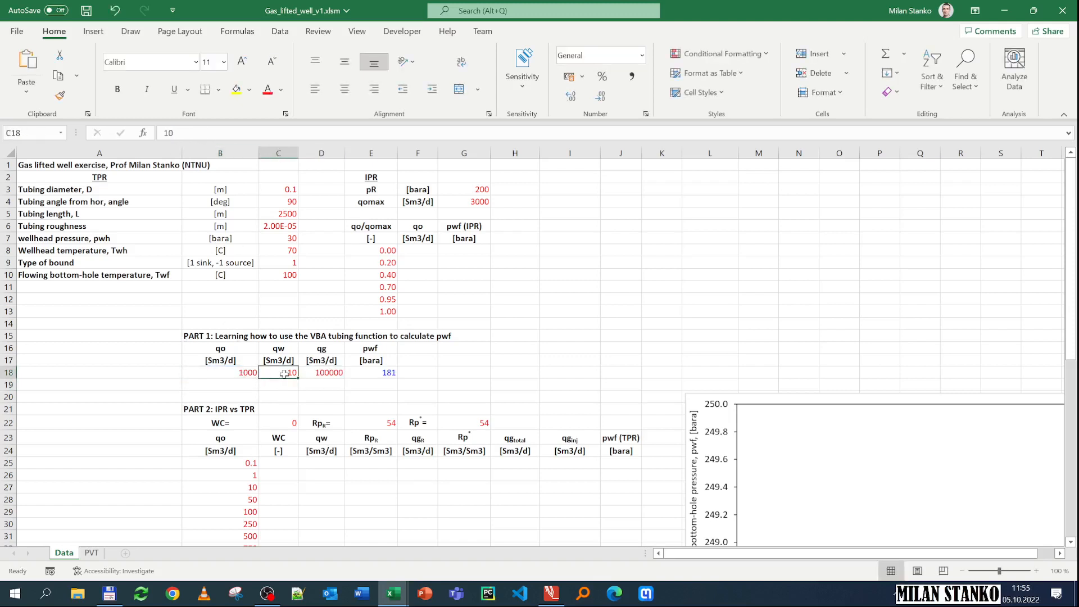
pyautogui.write('100')
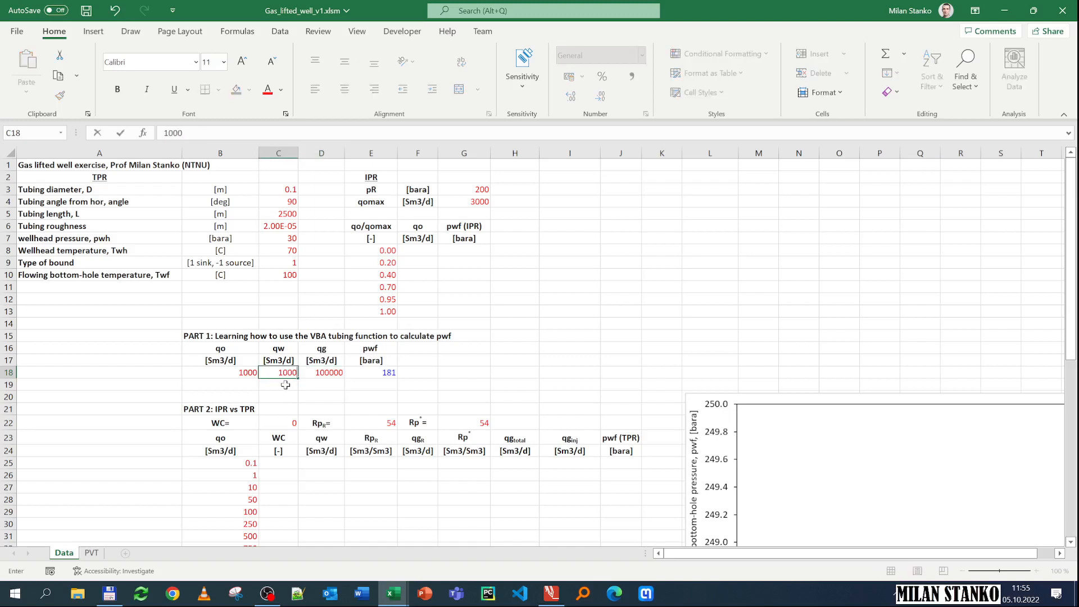
pyautogui.write('0')
pyautogui.press('Return')
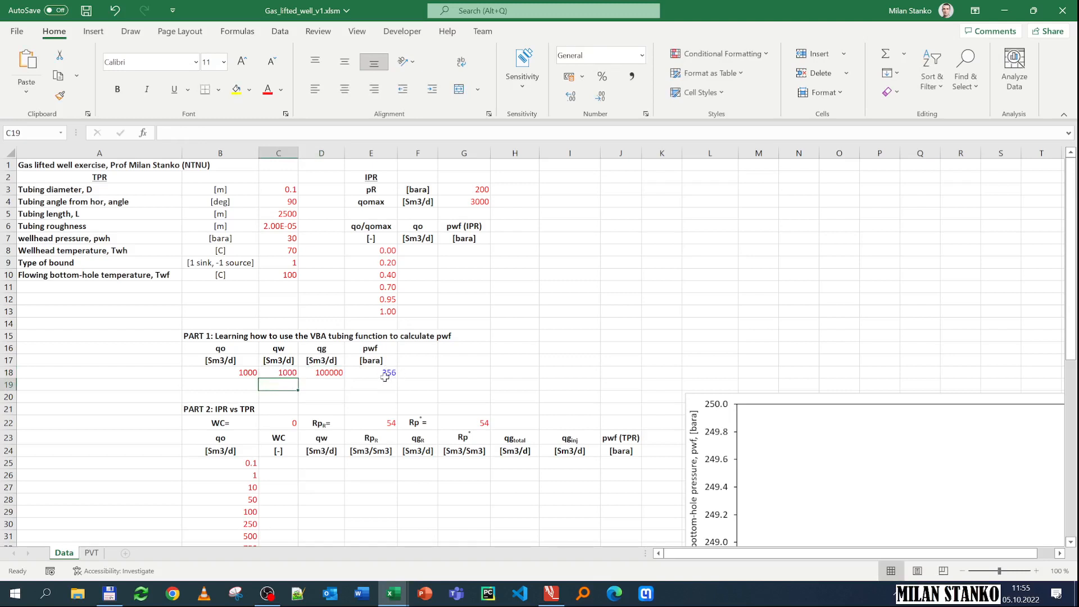
# - Set both the oil rate in B18 and the water rate in C18 to 500 Sm3/d
pyautogui.click(239, 372)
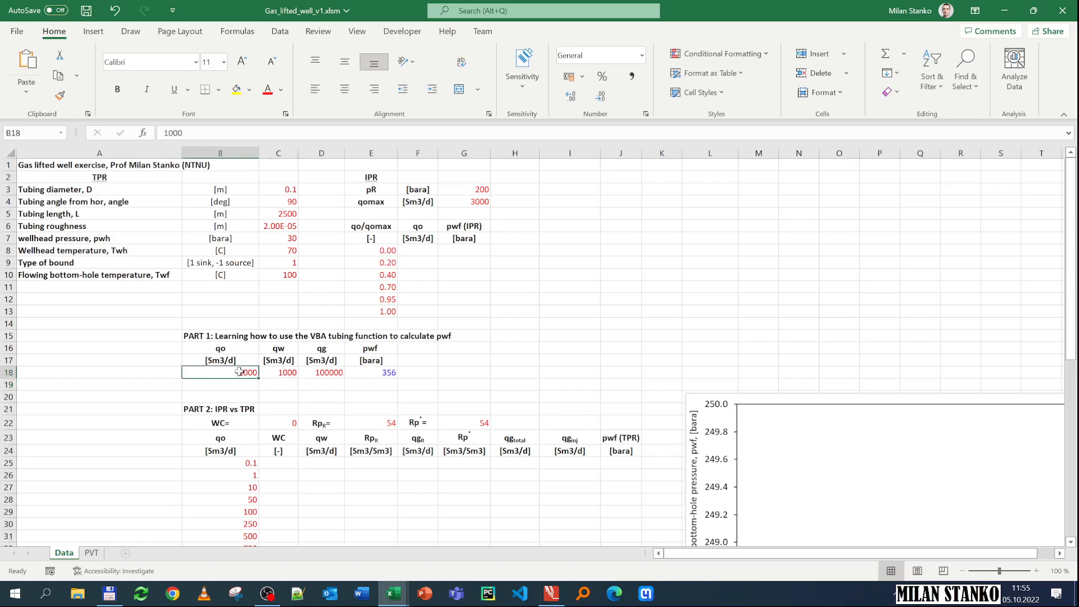
pyautogui.write('500')
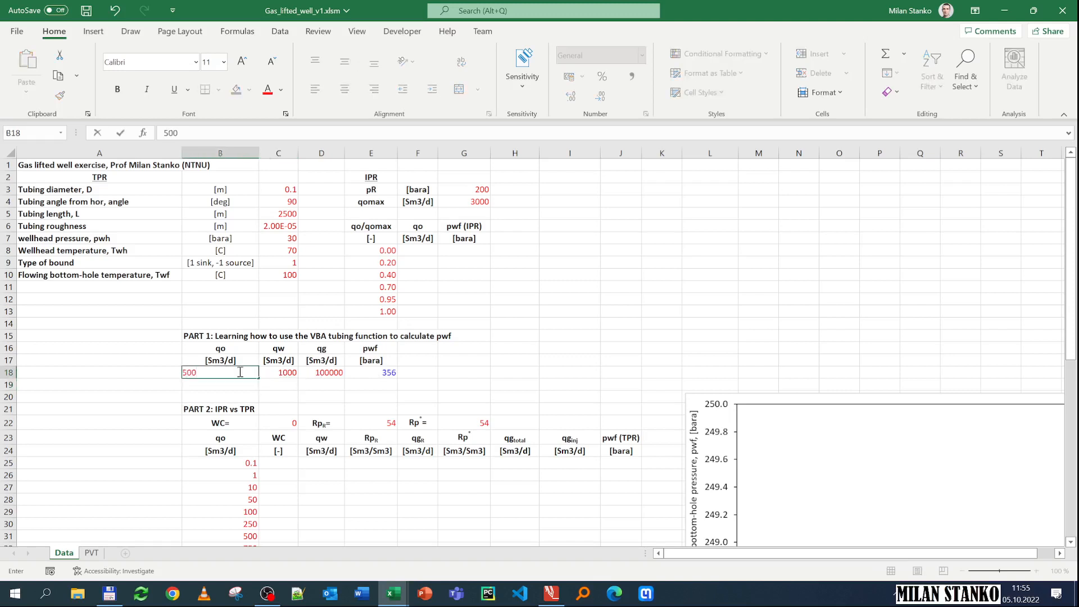
pyautogui.press('Return')
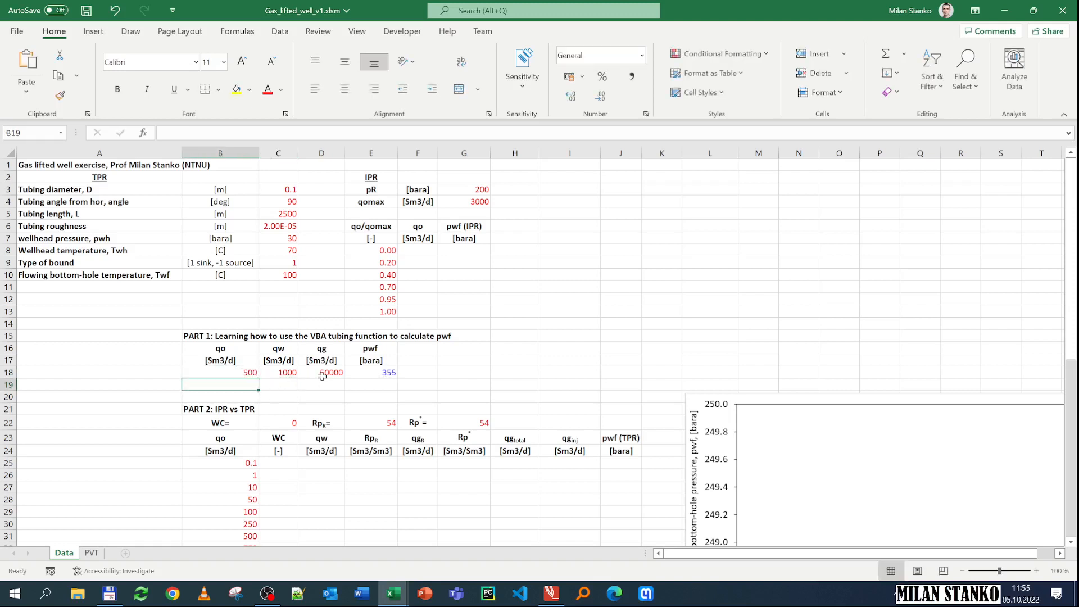
pyautogui.click(288, 371)
pyautogui.write('500')
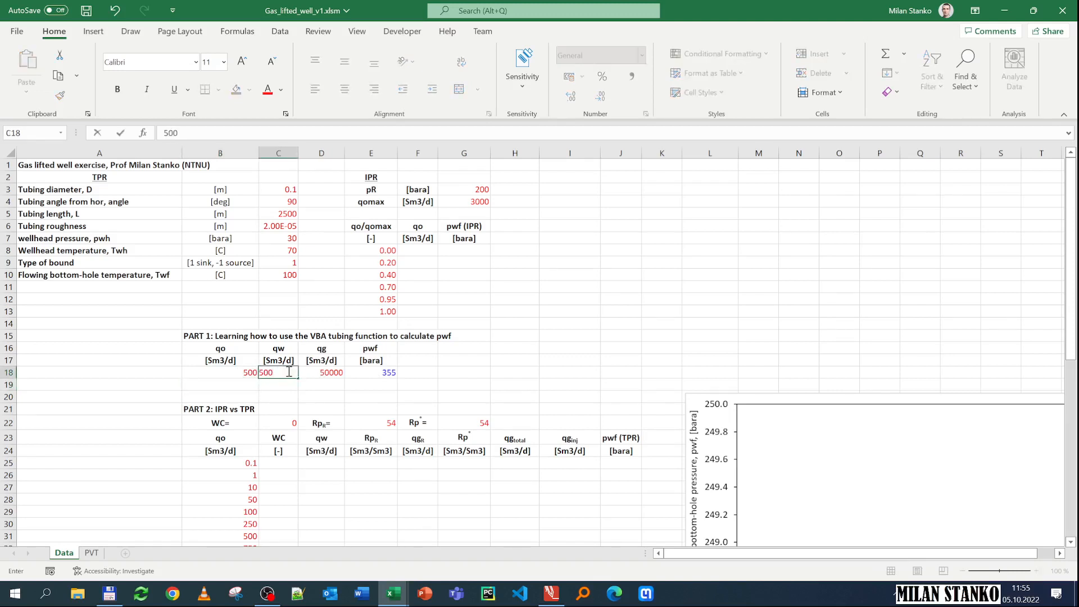
pyautogui.press('Return')
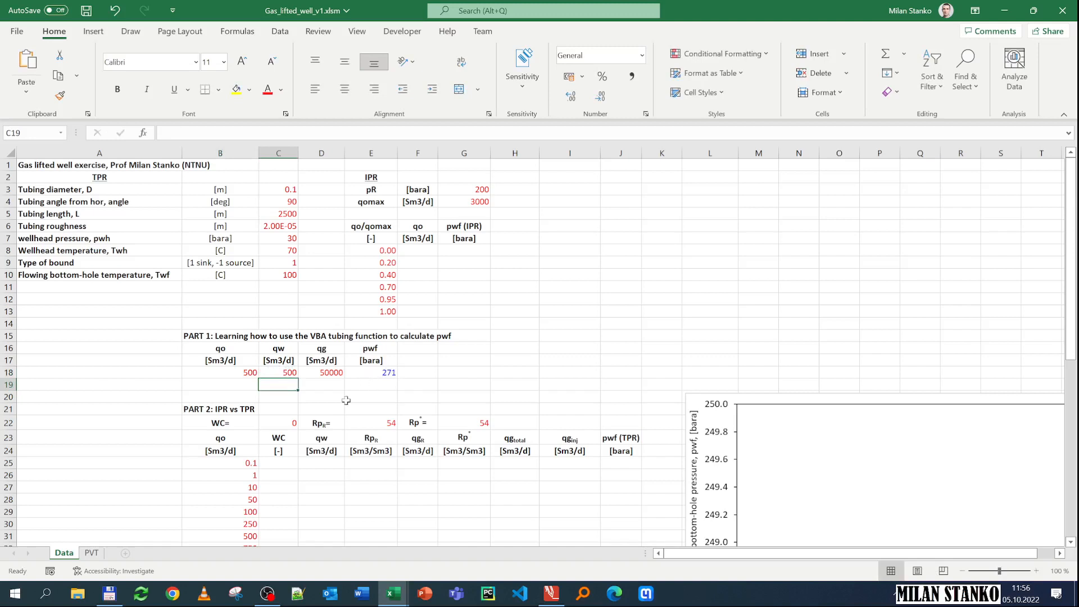
# - Capture the Part 1 table with its heading in Snipping Tool and copy the snip
pyautogui.click(237, 594)
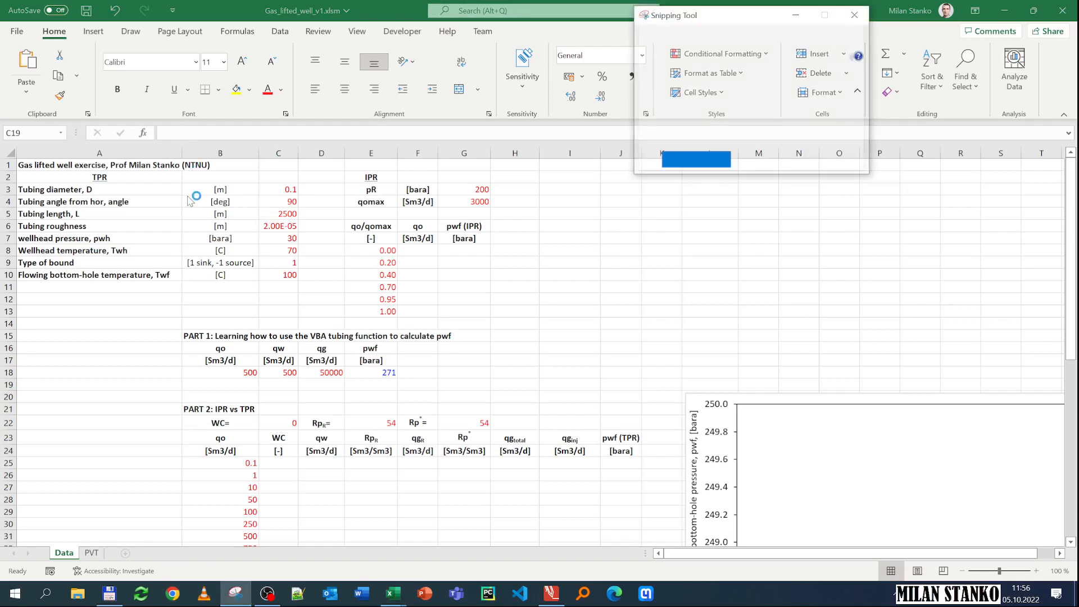
pyautogui.click(652, 35)
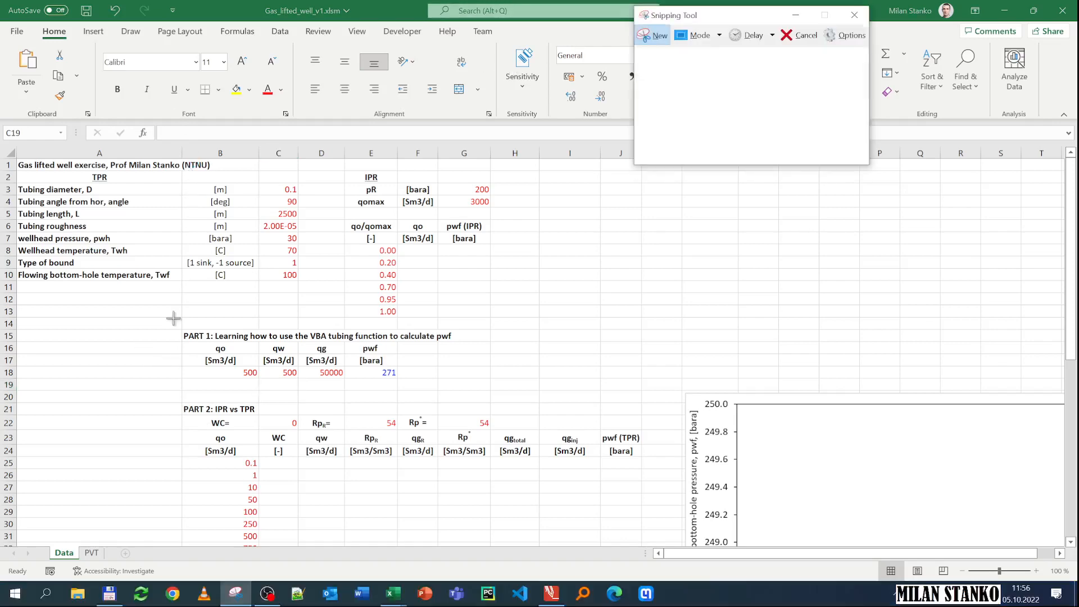
pyautogui.moveTo(180, 328); pyautogui.dragTo(467, 379)
pyautogui.click(145, 240)
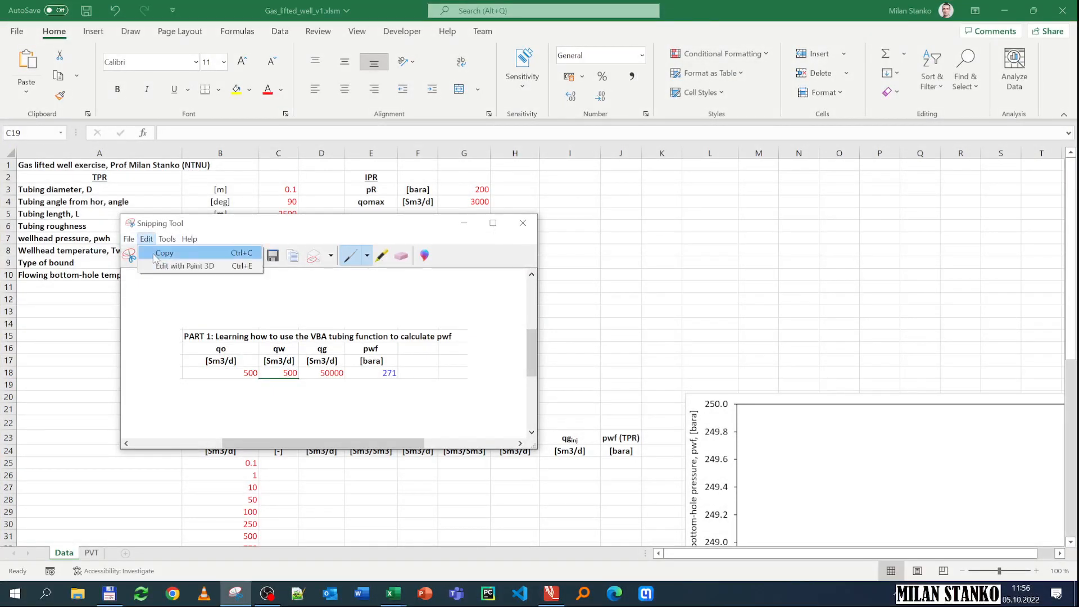
pyautogui.click(164, 251)
# - Switch to 35.pdf in PDF Annotator and paste the Part 1 table snip below the handwritten sketch on page 3
pyautogui.click(550, 595)
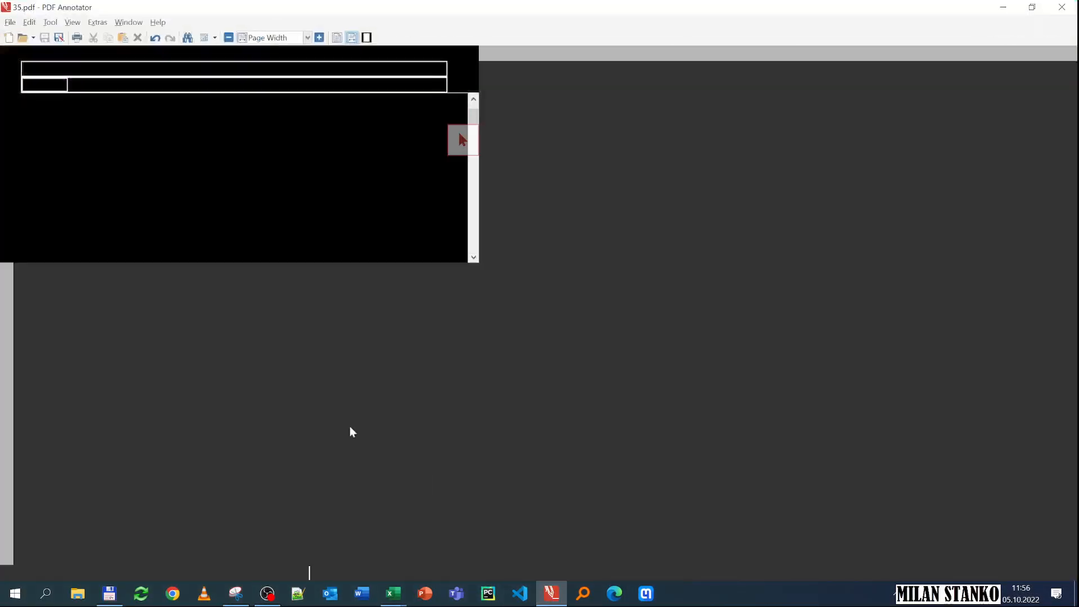
pyautogui.scroll(-1, 205, 315)
pyautogui.scroll(-5, 205, 315)
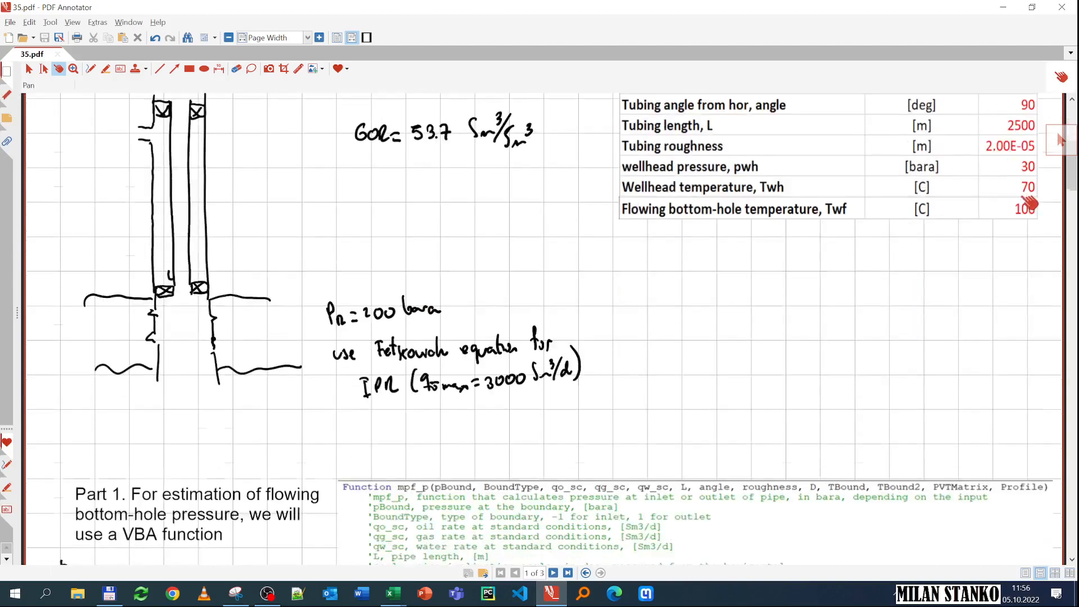
pyautogui.moveTo(1071, 169); pyautogui.dragTo(1069, 452)
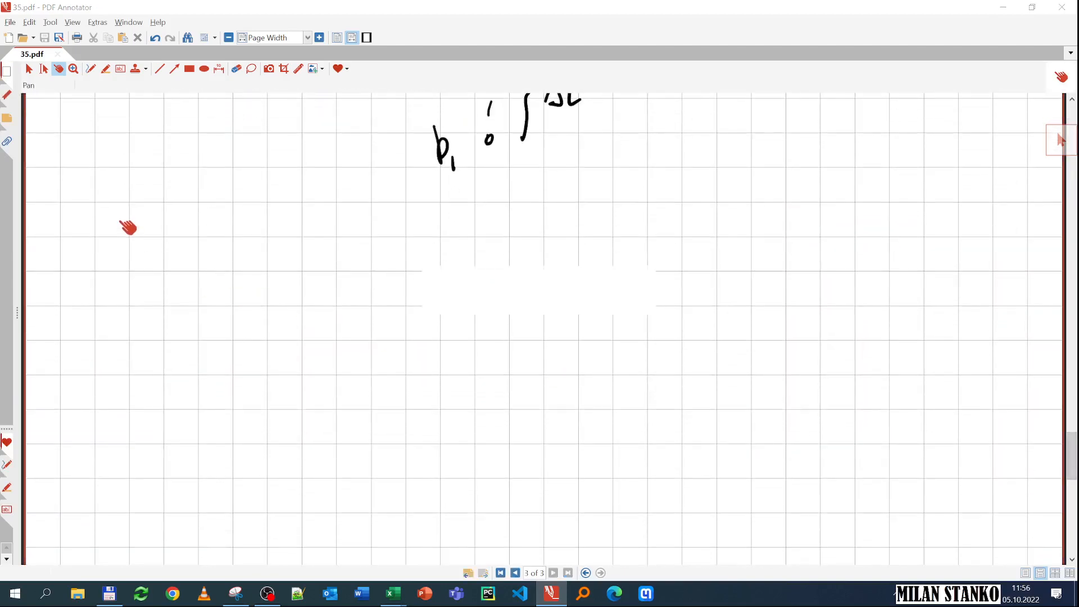
pyautogui.hotkey('ctrl', 'v')
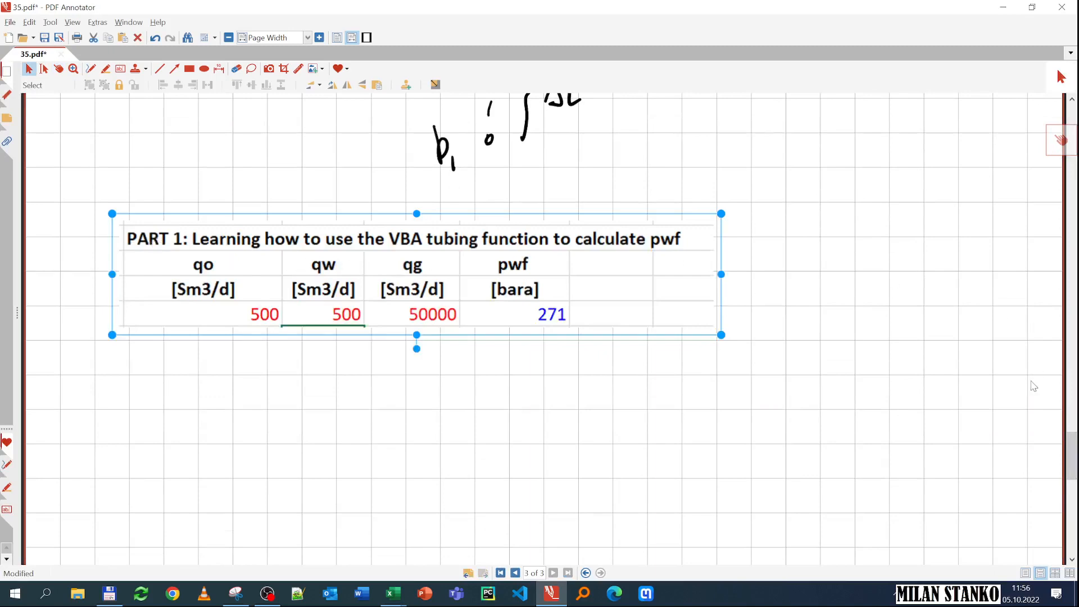
# - Go back to the first page of the 35.pdf notes and review the exercise goals
pyautogui.moveTo(1072, 453); pyautogui.dragTo(1072, 121)
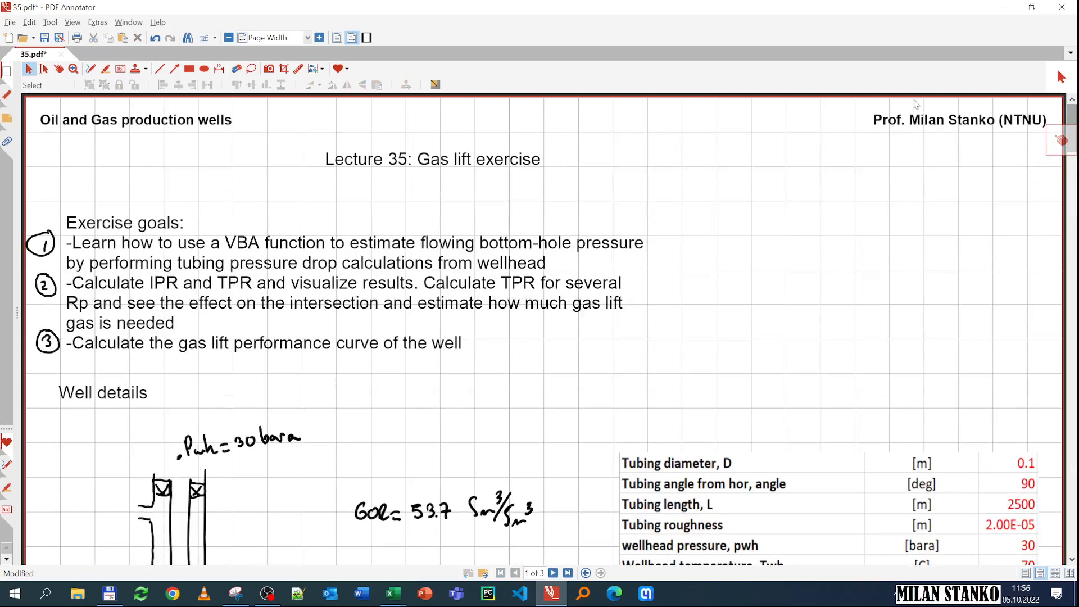
pyautogui.click(1007, 9)
pyautogui.click(1006, 9)
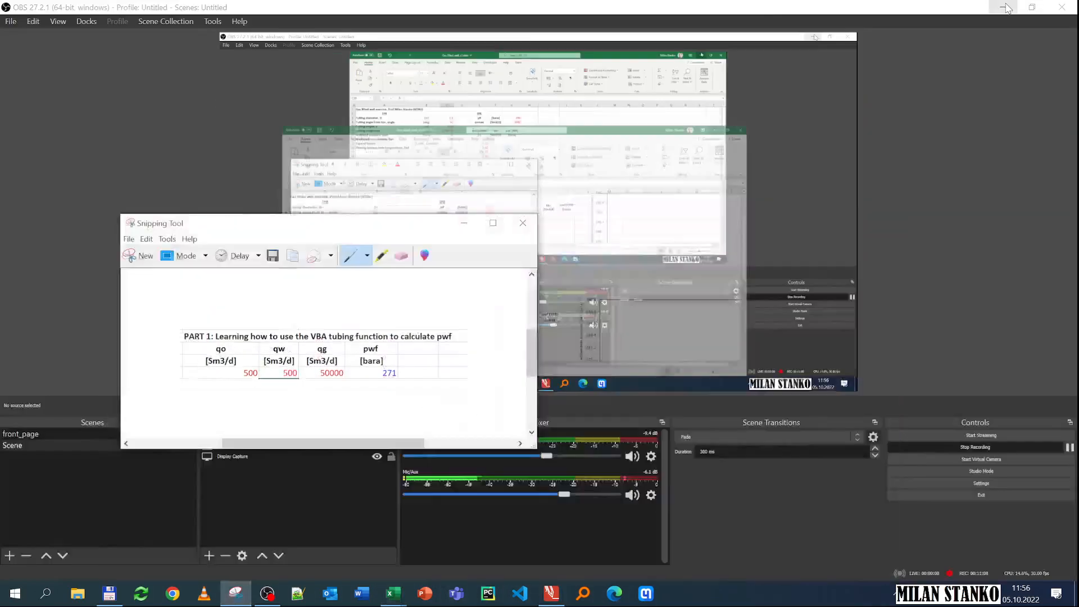
pyautogui.click(551, 594)
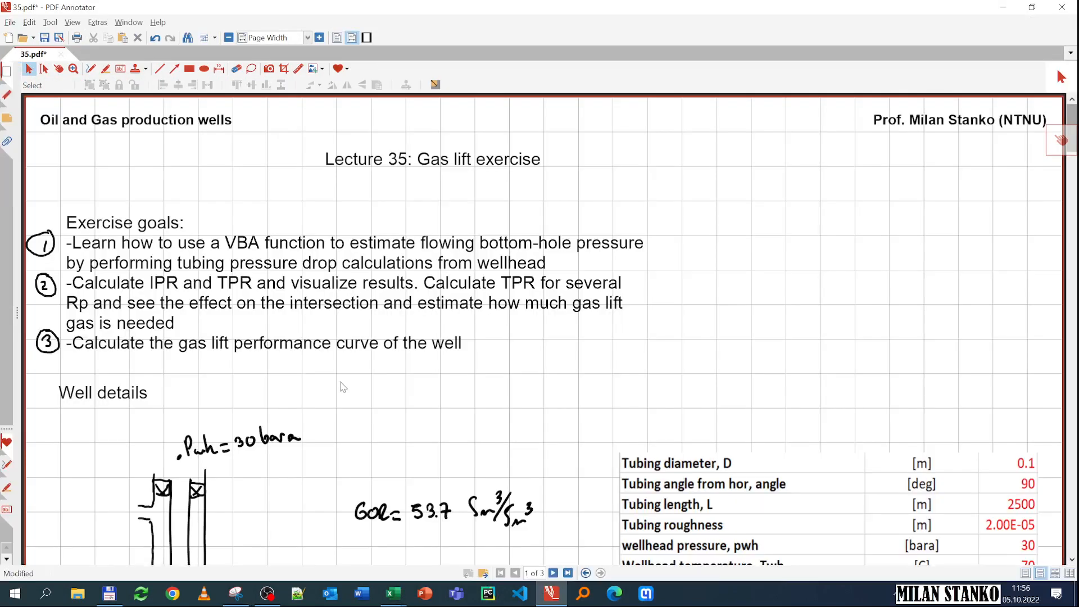
# - Capture the second exercise goal, on calculating IPR and TPR, as a snip in Snipping Tool and copy it
pyautogui.click(235, 593)
pyautogui.click(136, 257)
pyautogui.moveTo(76, 288); pyautogui.dragTo(636, 336)
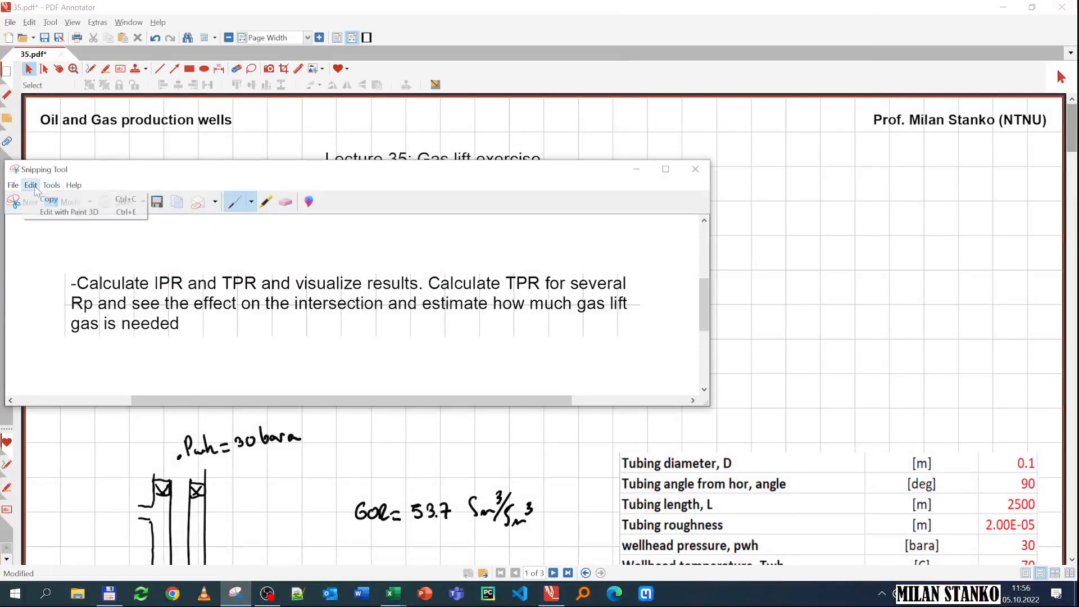
# - Return to 35.pdf in PDF Annotator and paste the IPR and TPR goal snip below the Part 1 table on page 3
pyautogui.click(548, 595)
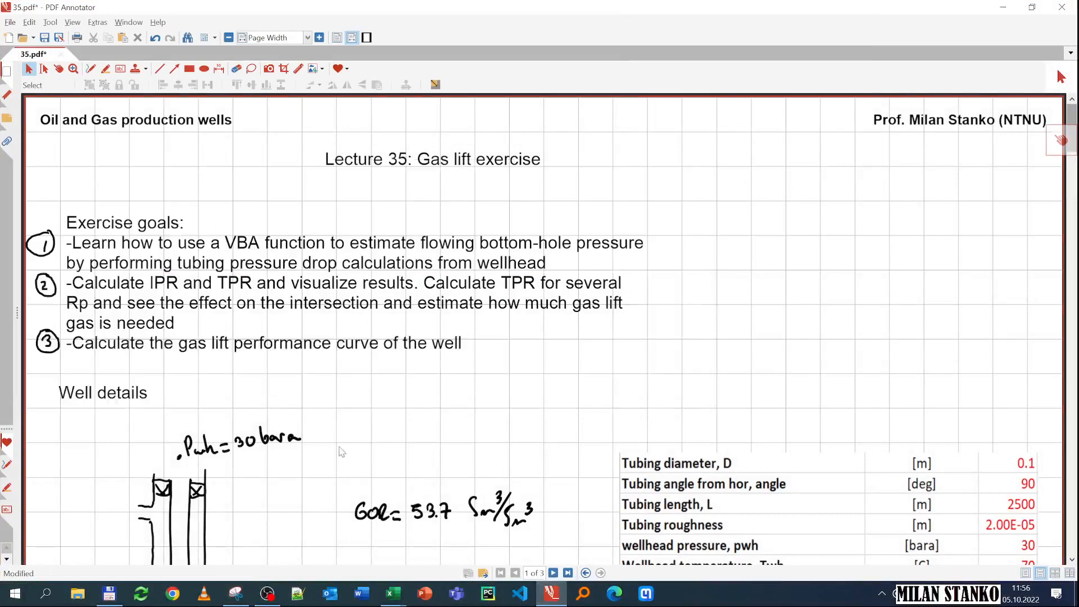
pyautogui.scroll(-8, 1061, 141)
pyautogui.scroll(-15, 1062, 140)
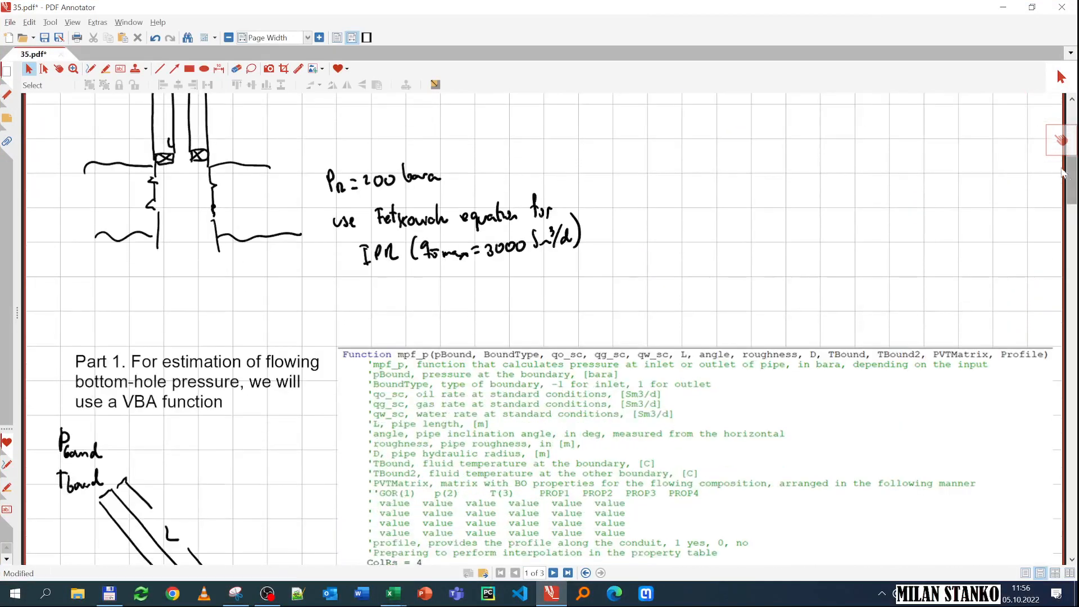
pyautogui.scroll(5, 540, 329)
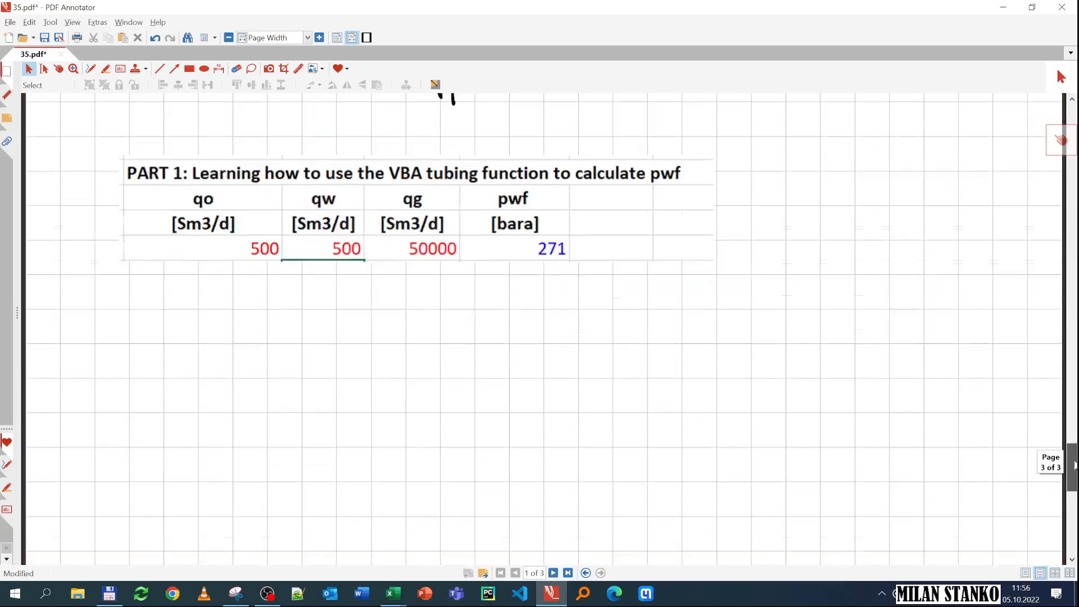
pyautogui.write('-Calculate IPR and TPR and visualize results. Calculate TPR for several Rp and see the effect on the intersection and estimate how much gas lift gas is needed')
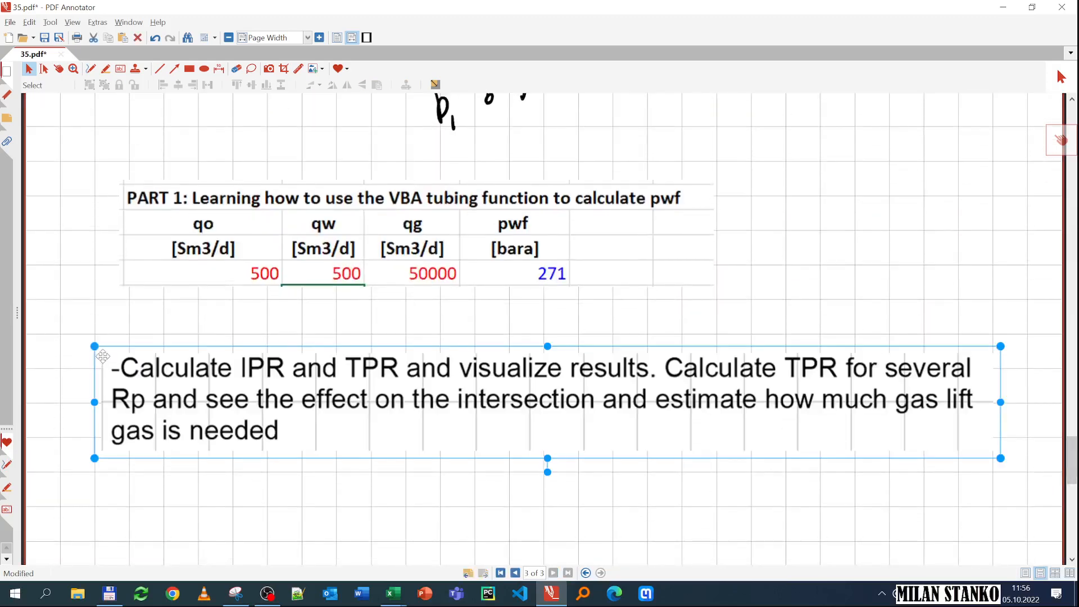
pyautogui.moveTo(224, 386); pyautogui.dragTo(192, 376)
pyautogui.click(236, 471)
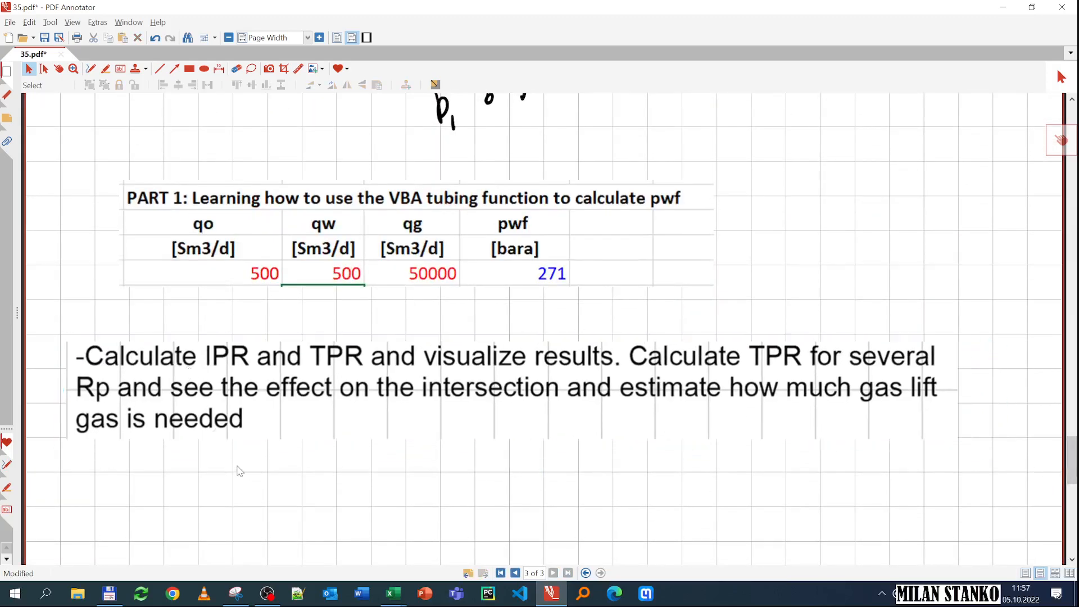
# - Switch to Gas_lifted_well_v1.xlsm in Excel, enter =$G$4*E8 in F8 for the IPR oil rate and fill it down to F13
pyautogui.click(394, 594)
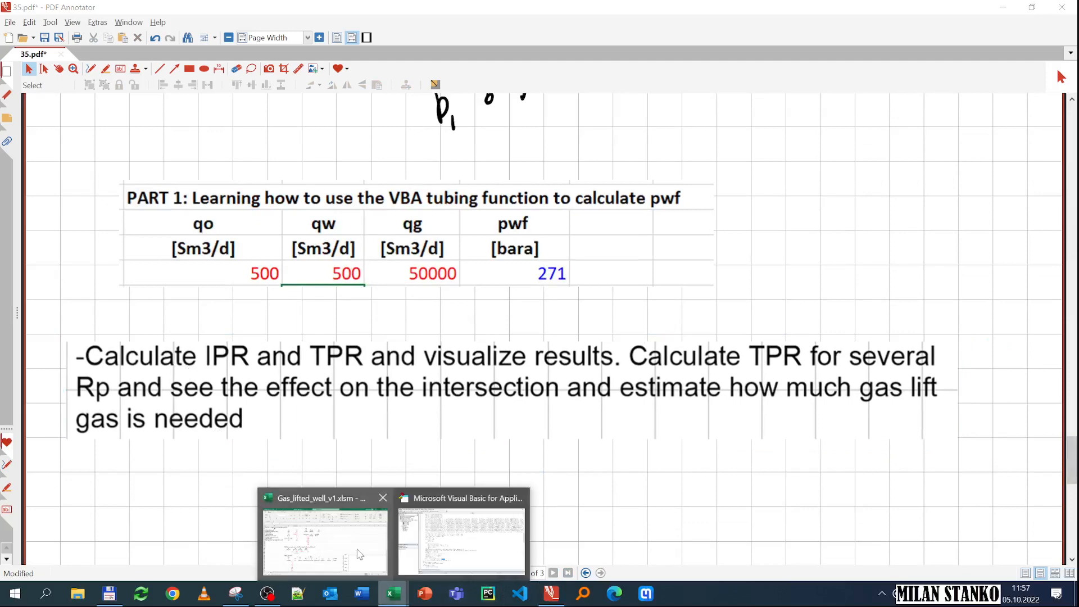
pyautogui.click(360, 529)
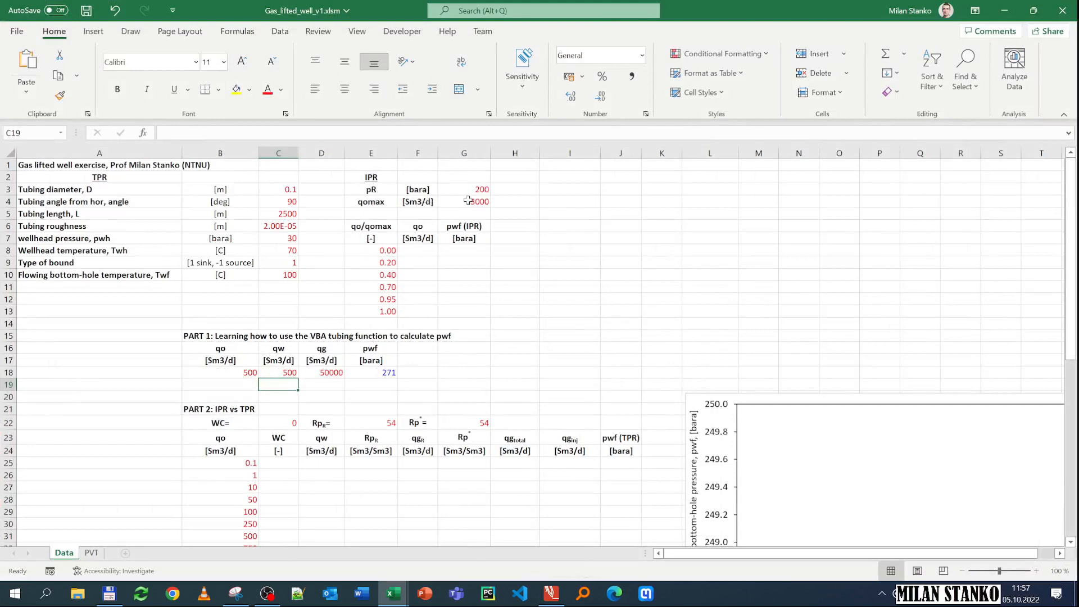
pyautogui.click(425, 254)
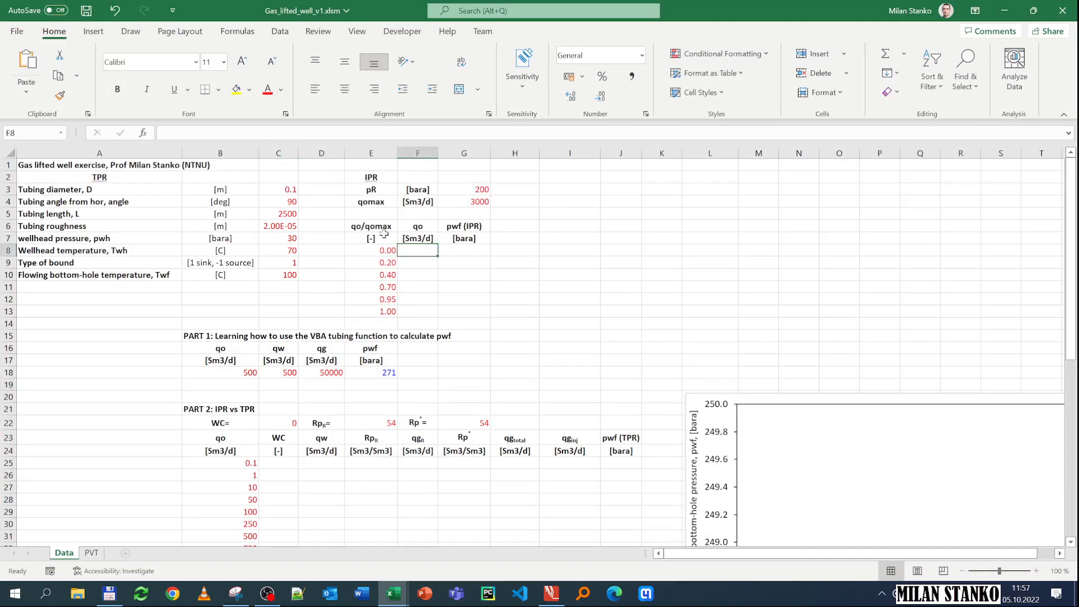
pyautogui.write('=')
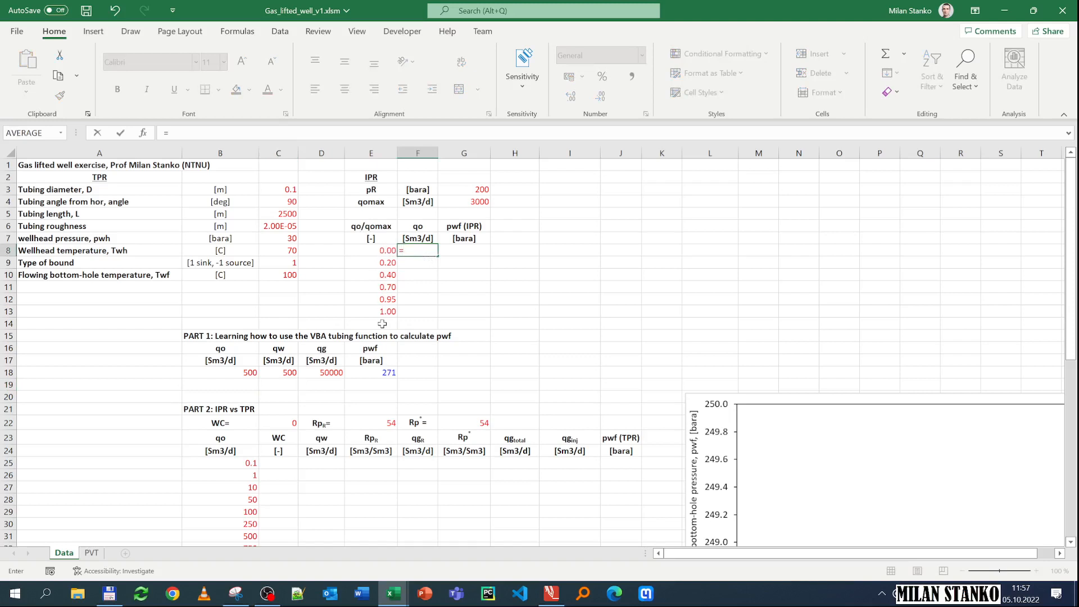
pyautogui.click(475, 203)
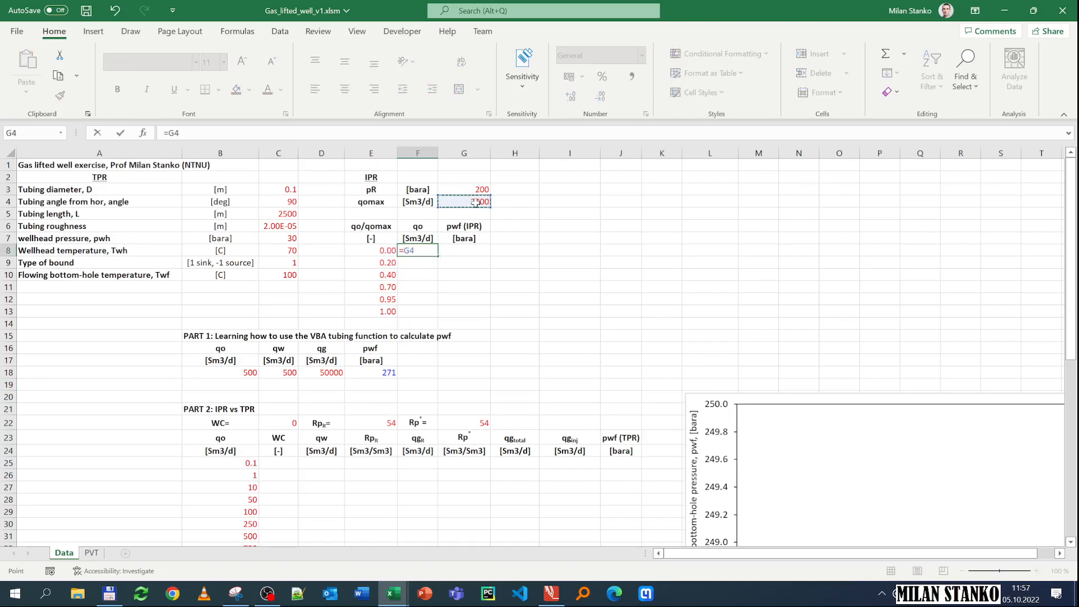
pyautogui.press('F4')
pyautogui.write('*')
pyautogui.click(378, 251)
pyautogui.press('Return')
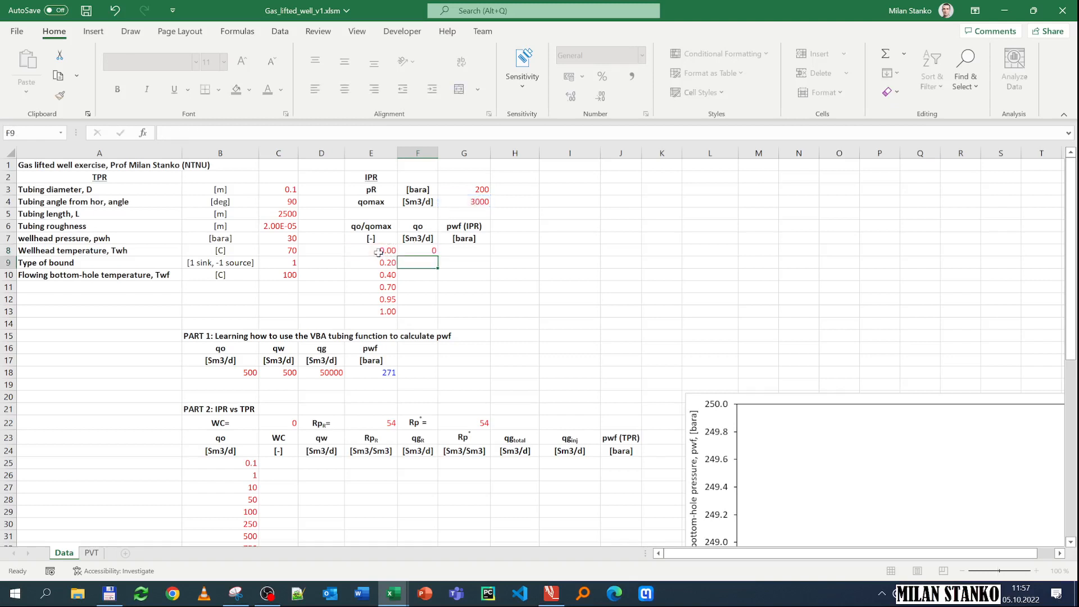
pyautogui.click(432, 250)
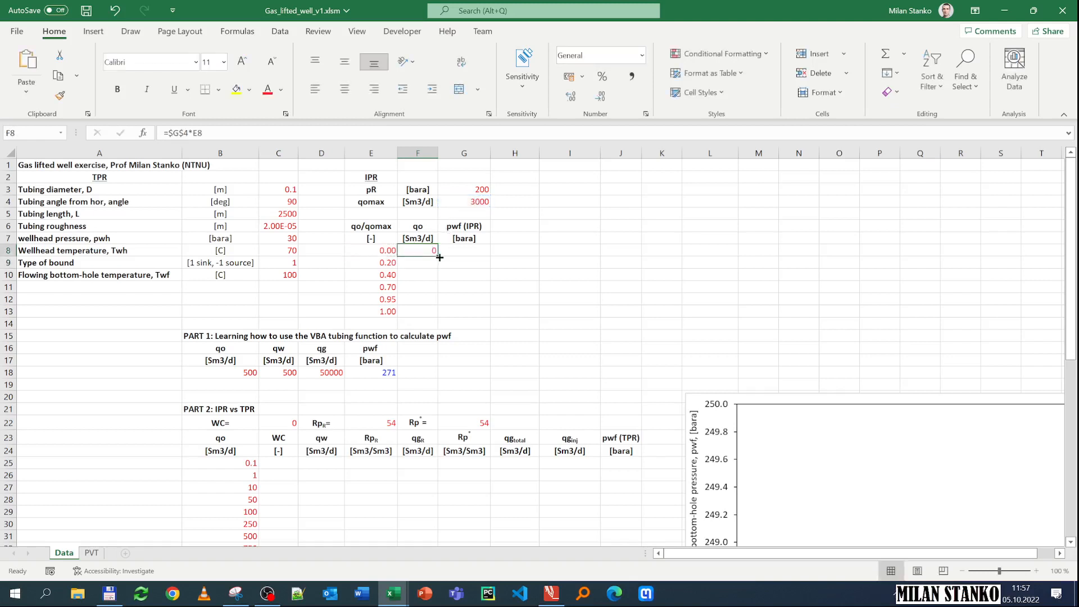
pyautogui.moveTo(439, 257); pyautogui.dragTo(444, 312)
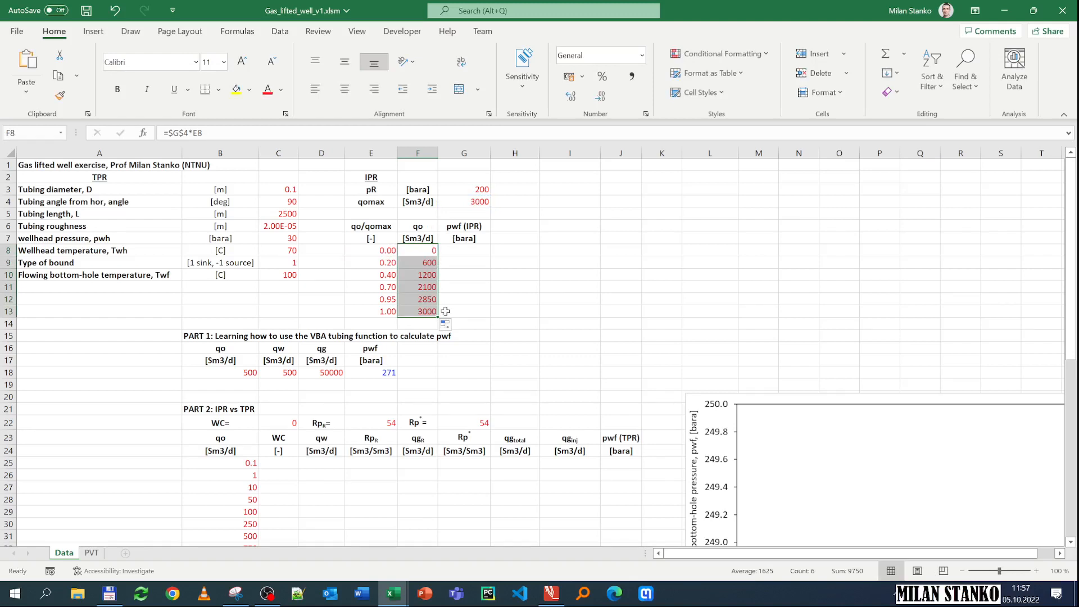
# - Review the IPR_Fetkovich_pwf function in Module1 of the workbook's VBA project and return to the Data sheet
pyautogui.click(454, 250)
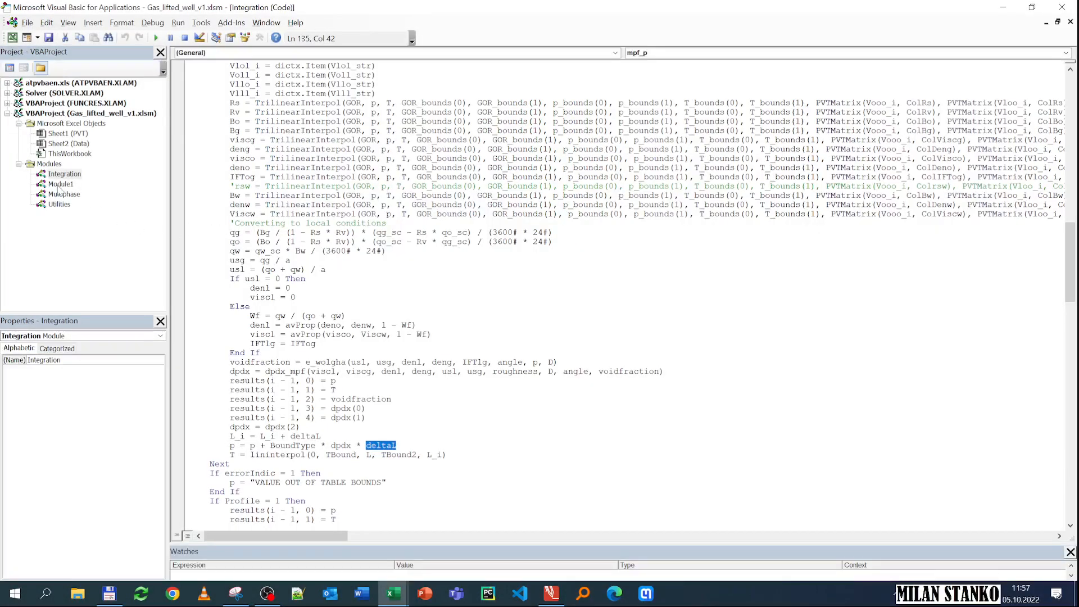
pyautogui.doubleClick(60, 184)
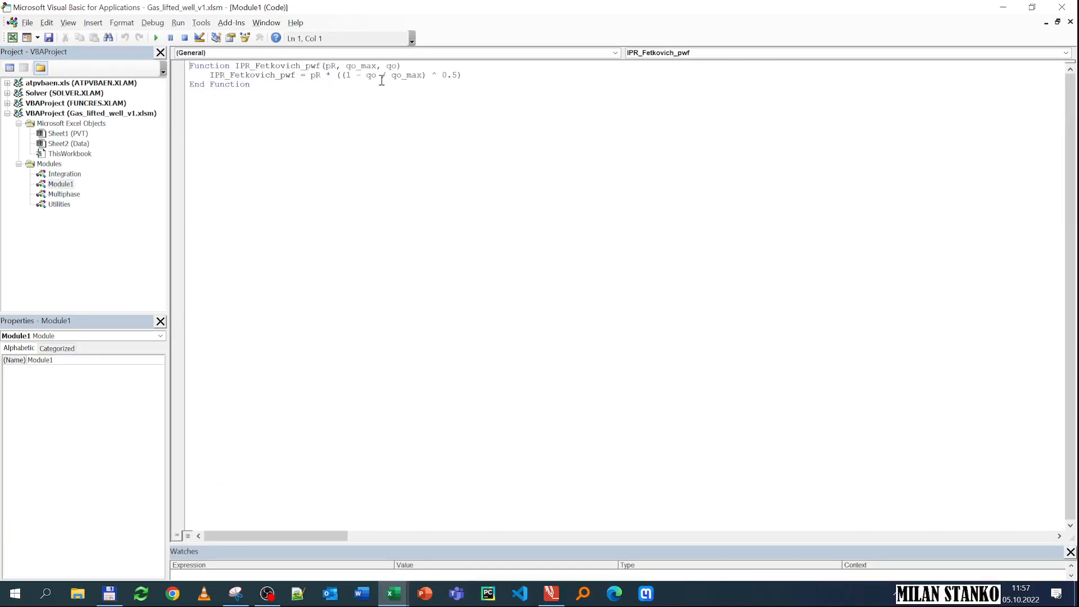
pyautogui.click(1004, 7)
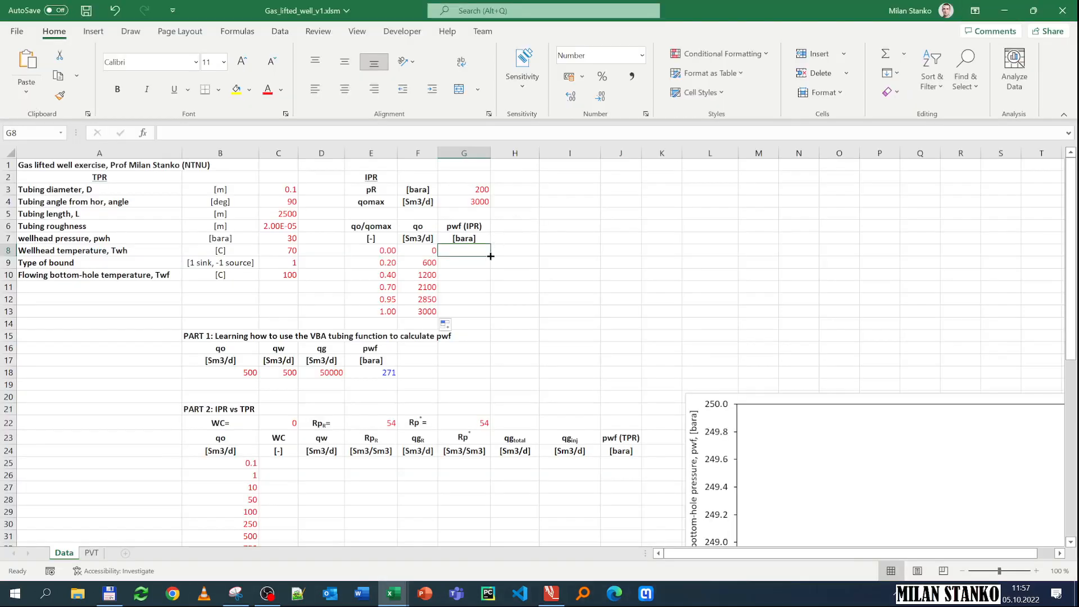
# - Enter =IPR_Fetkovich_pwf($G$3;$G$4;F8) in G8 and fill it down to G13 to calculate the IPR bottom-hole pressures
pyautogui.write('=ipr')
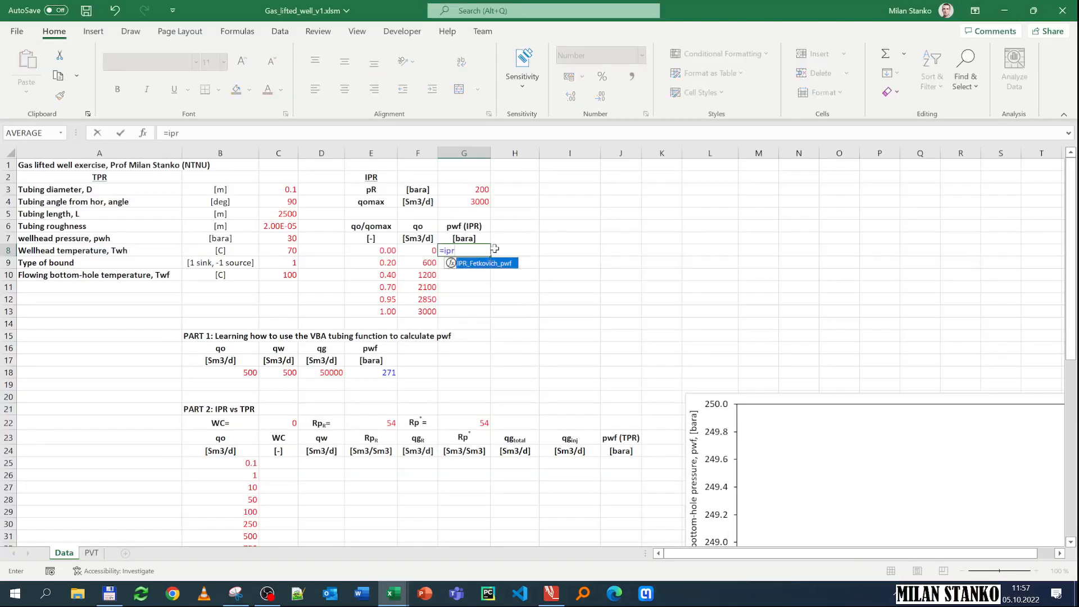
pyautogui.doubleClick(485, 263)
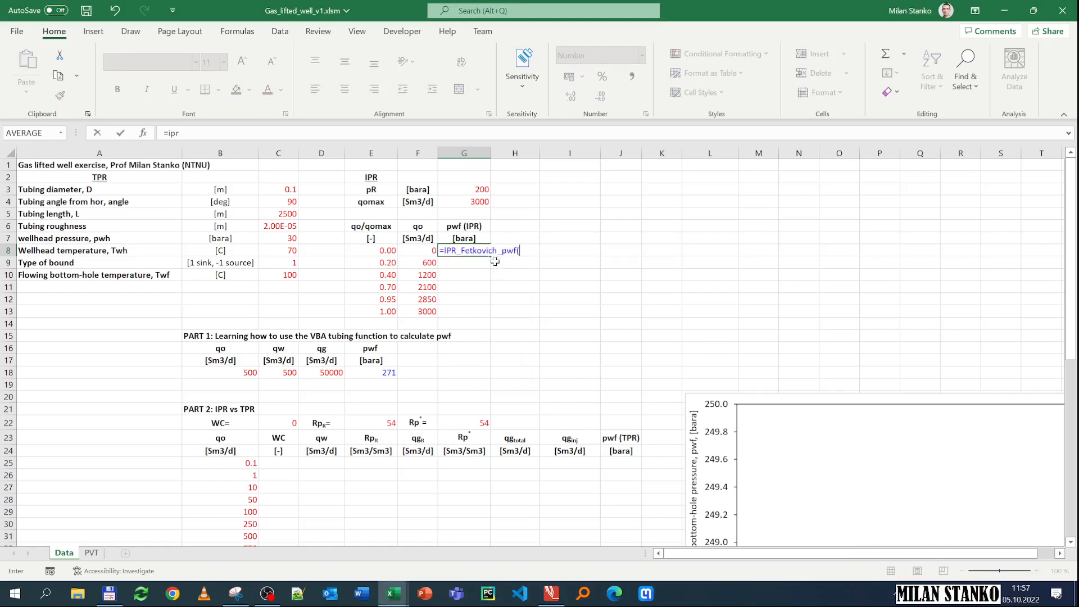
pyautogui.click(143, 134)
pyautogui.click(466, 191)
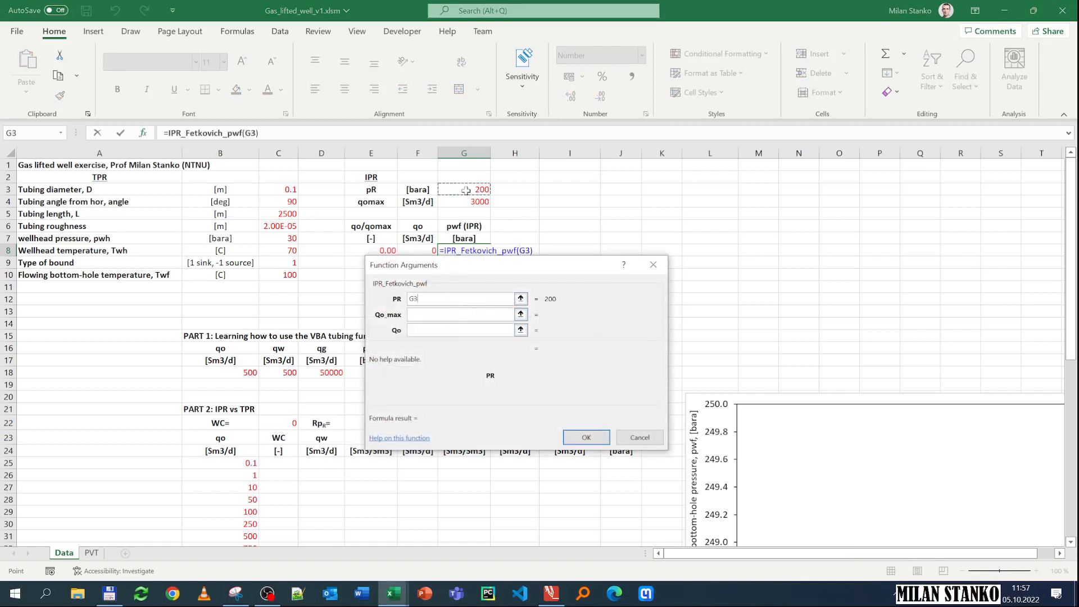
pyautogui.press('F4')
pyautogui.click(430, 314)
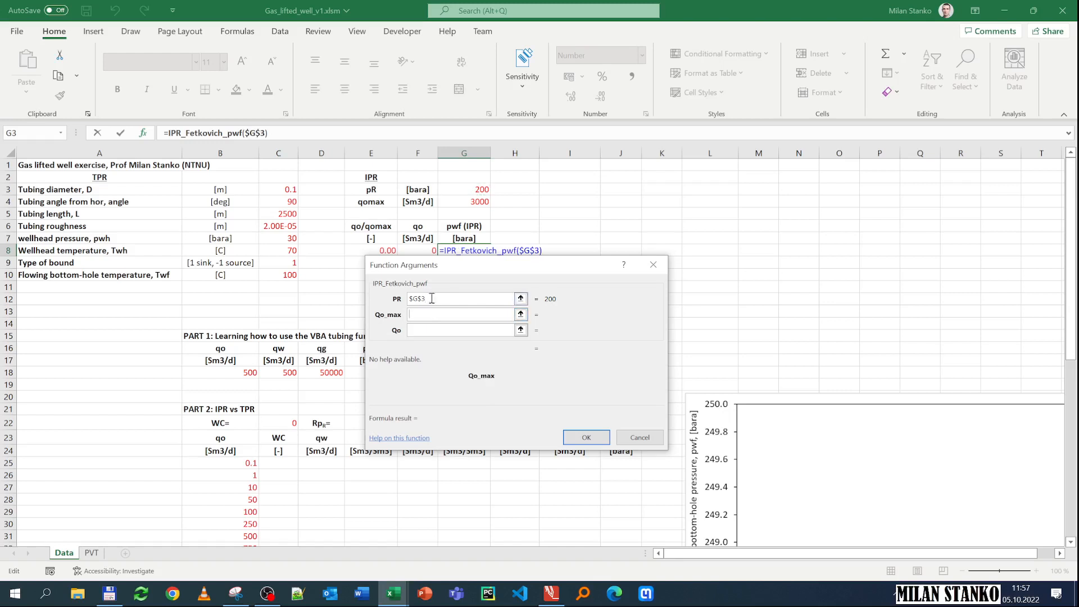
pyautogui.click(459, 198)
pyautogui.press('F4')
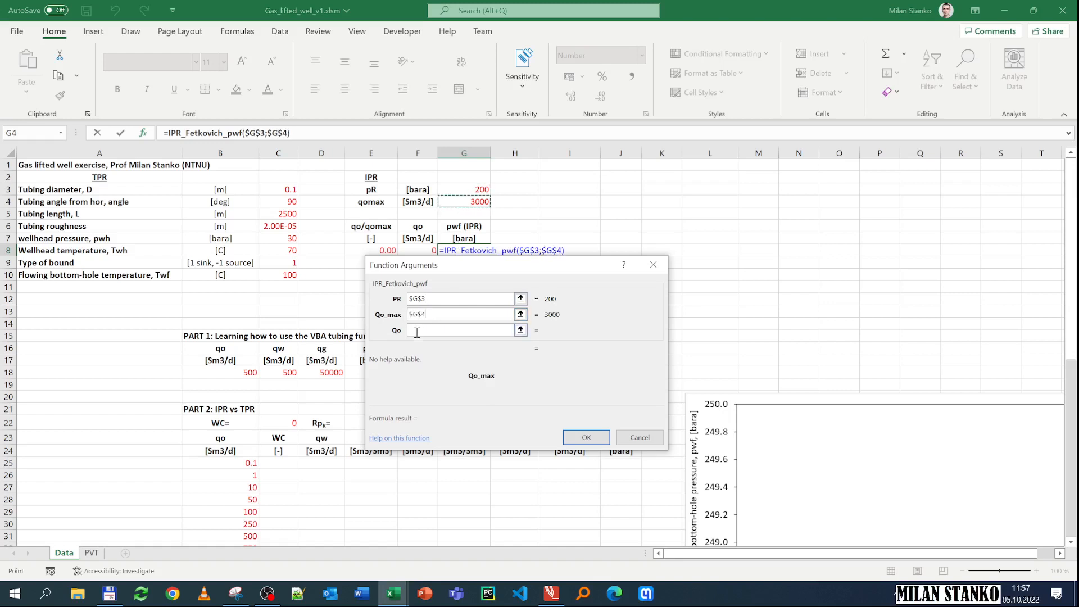
pyautogui.click(417, 331)
pyautogui.click(420, 251)
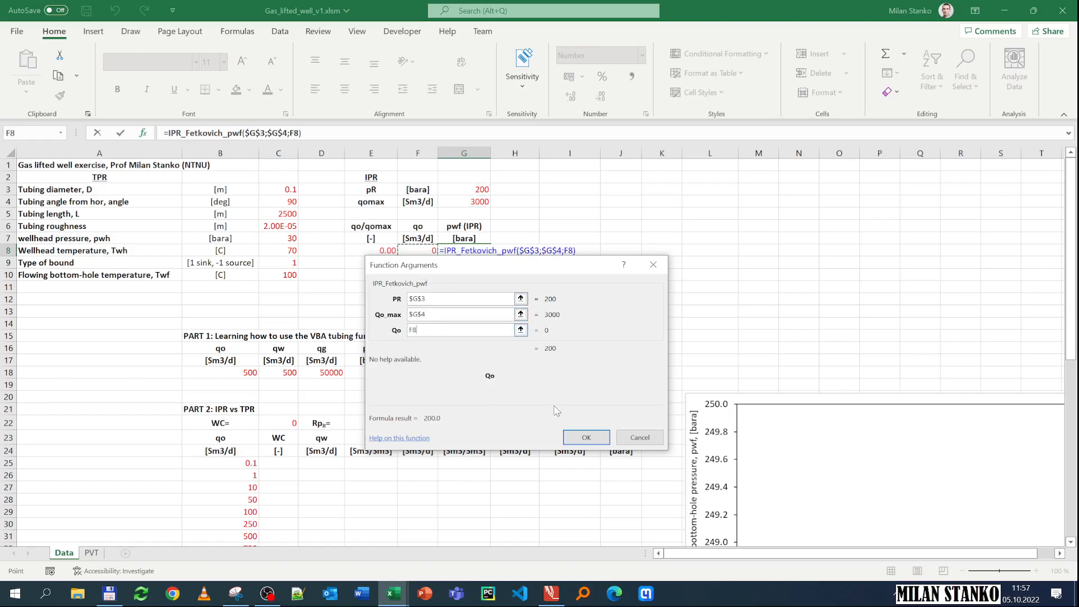
pyautogui.click(586, 438)
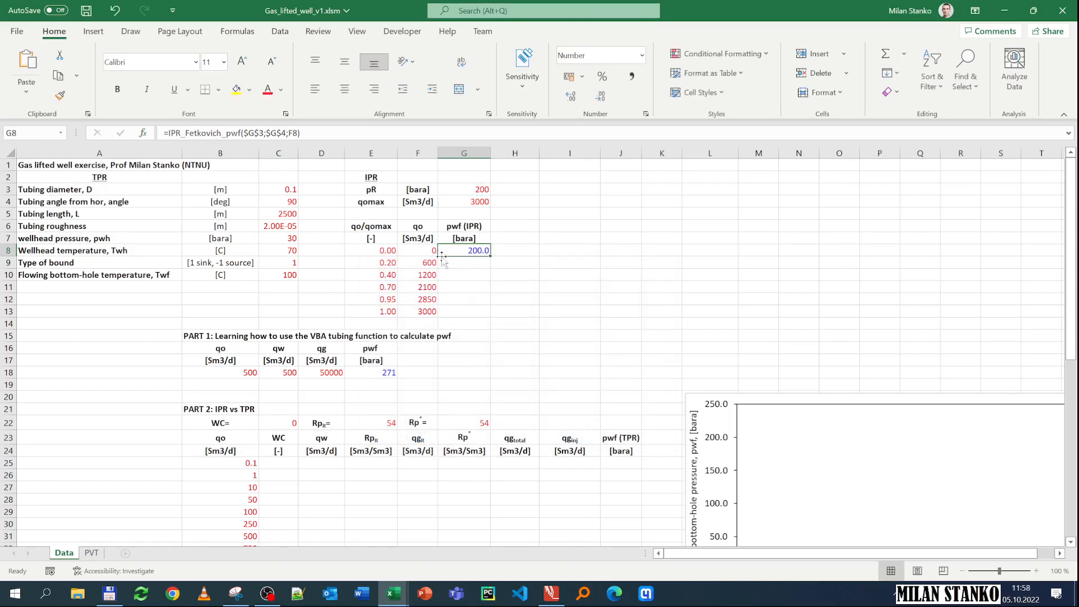
pyautogui.doubleClick(491, 258)
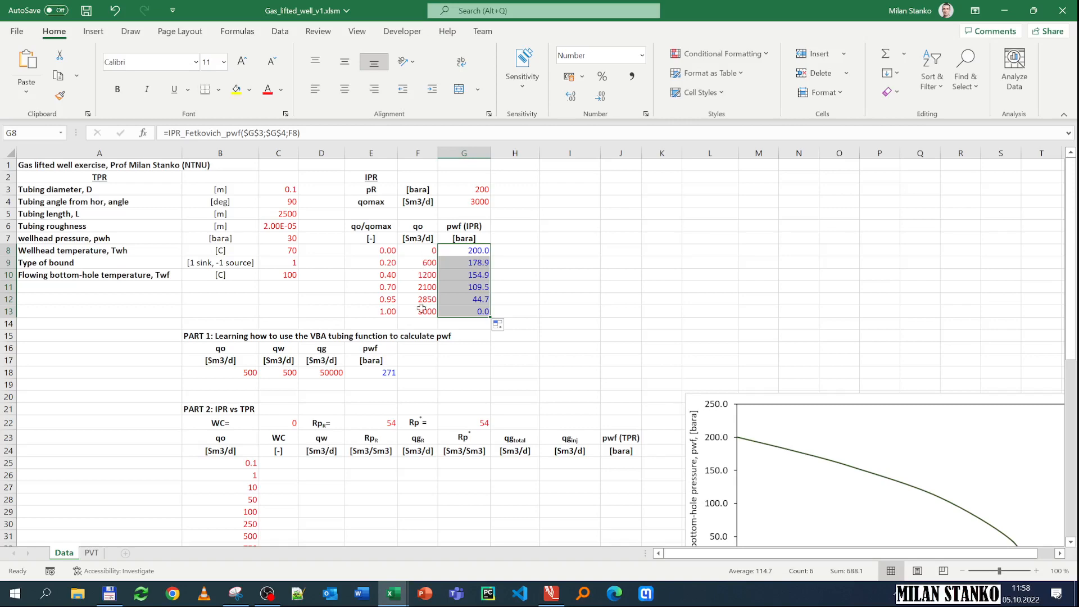
# - Examine the IPR curve and the Part 2 inputs for WC, RpR and Rp* in C22, E22 and G22
pyautogui.scroll(-2, 645, 397)
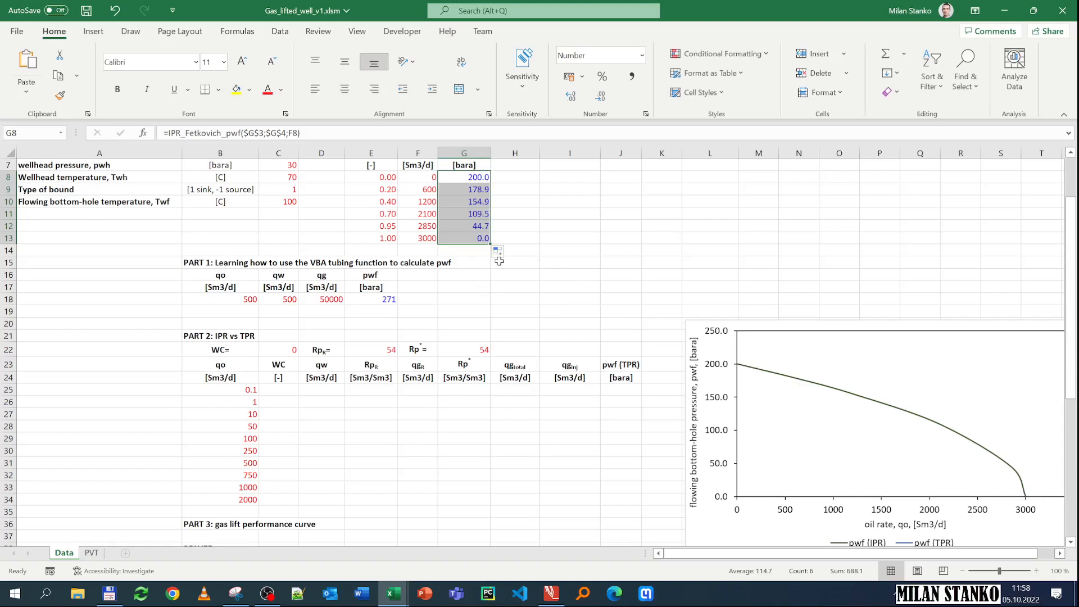
pyautogui.scroll(-1, 284, 374)
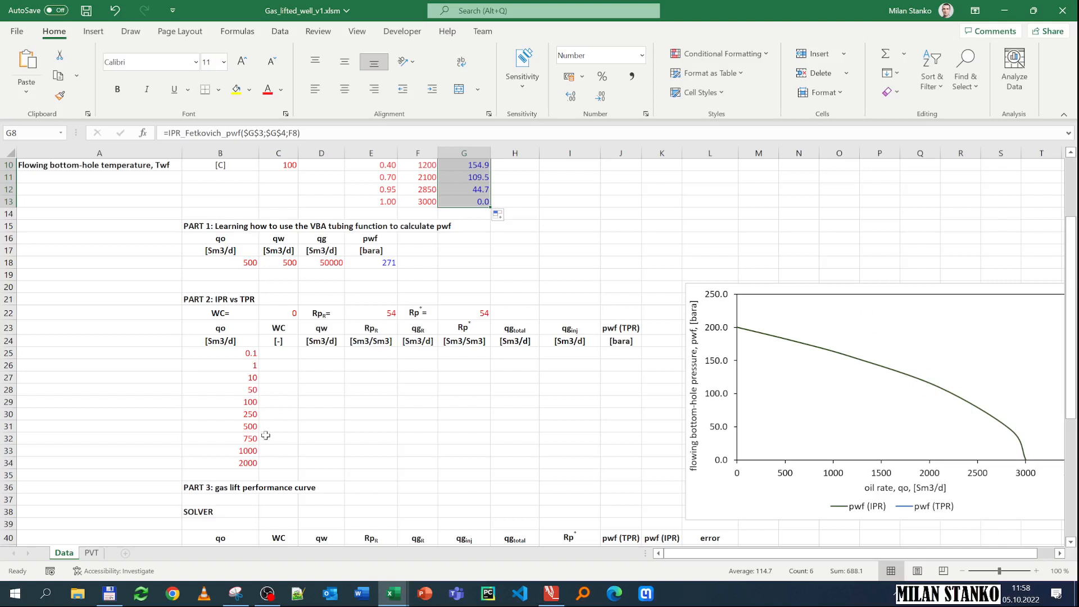
pyautogui.click(286, 312)
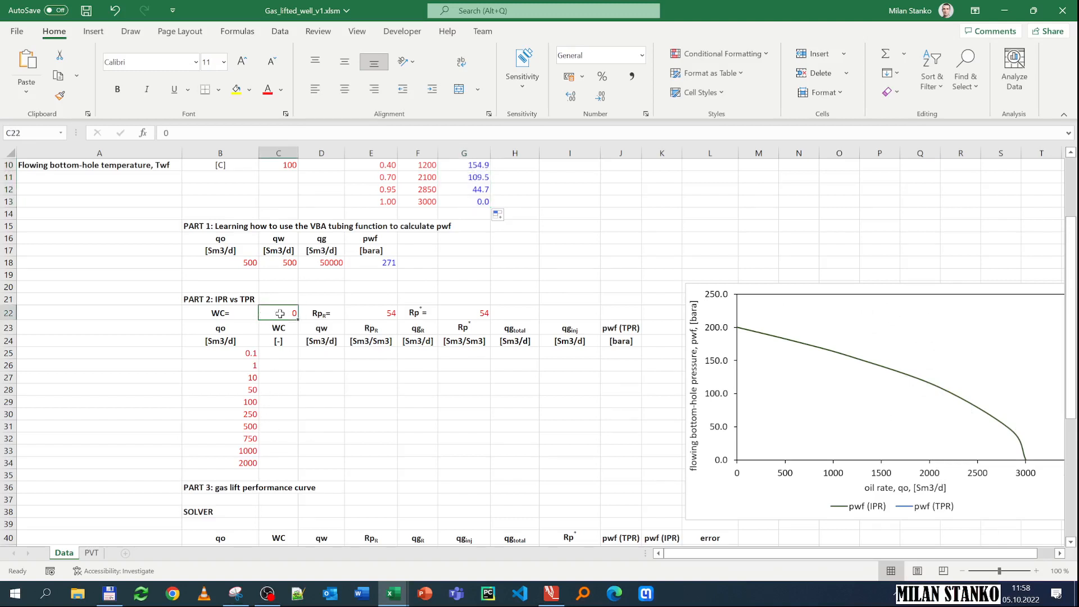
pyautogui.click(380, 317)
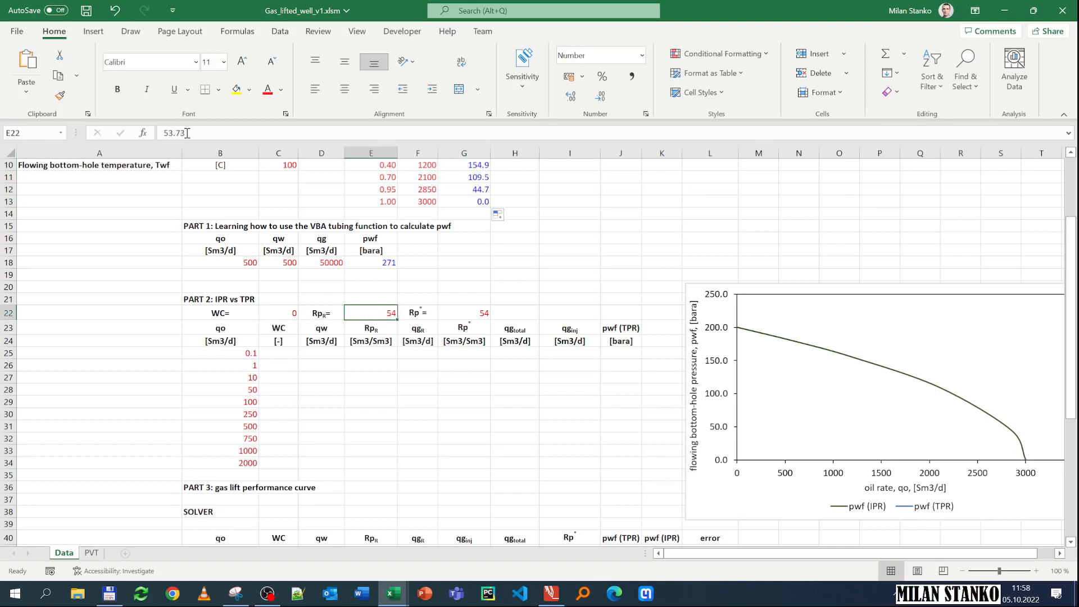
pyautogui.click(461, 315)
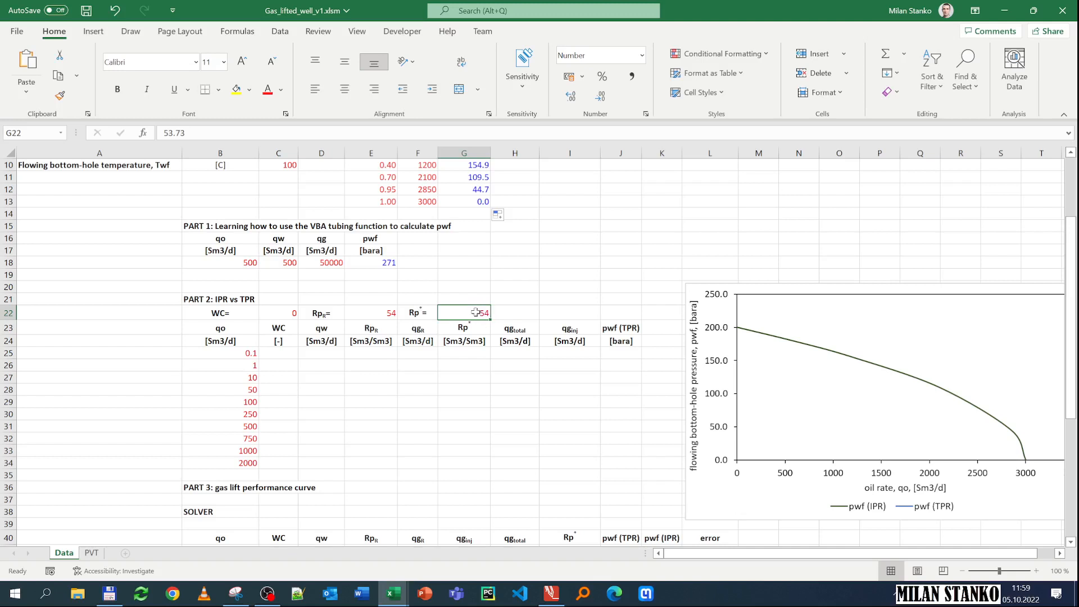
# - Enter =$C$22 in C25 for the water cut and fill it down to C34
pyautogui.click(277, 351)
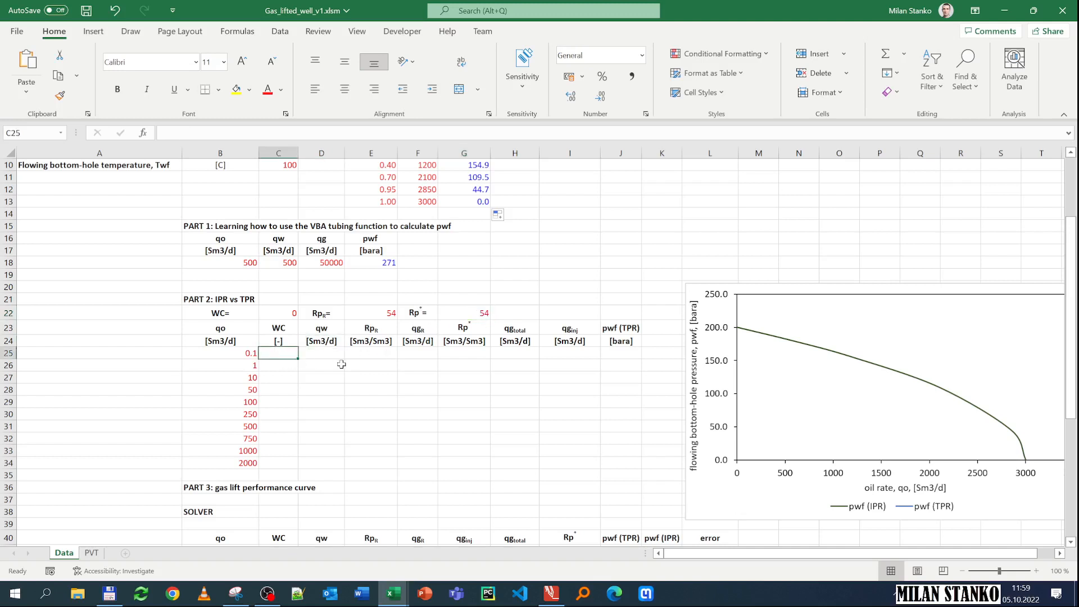
pyautogui.write('=')
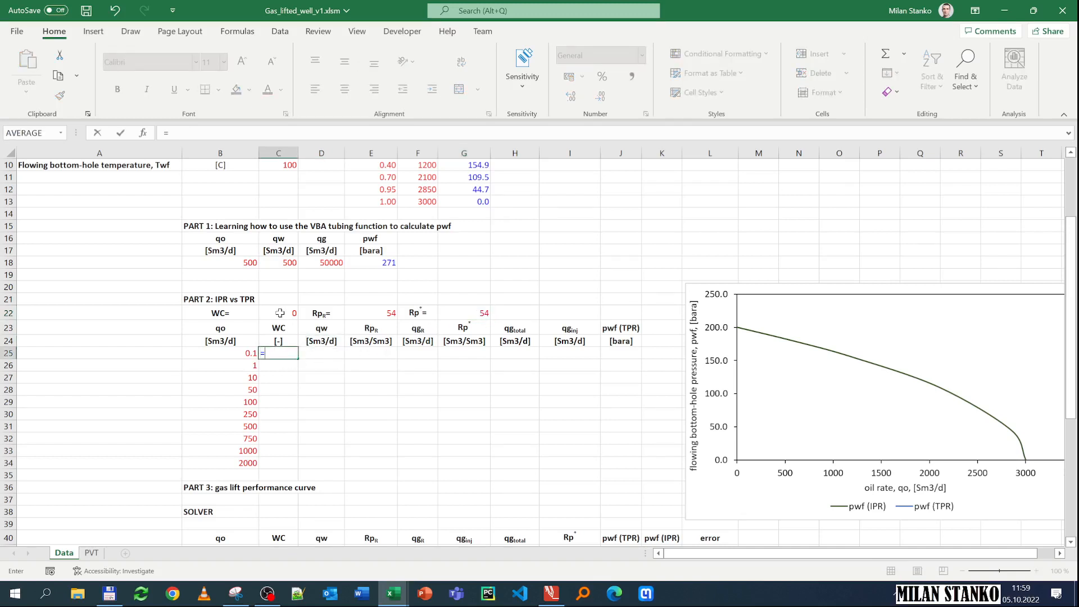
pyautogui.click(280, 312)
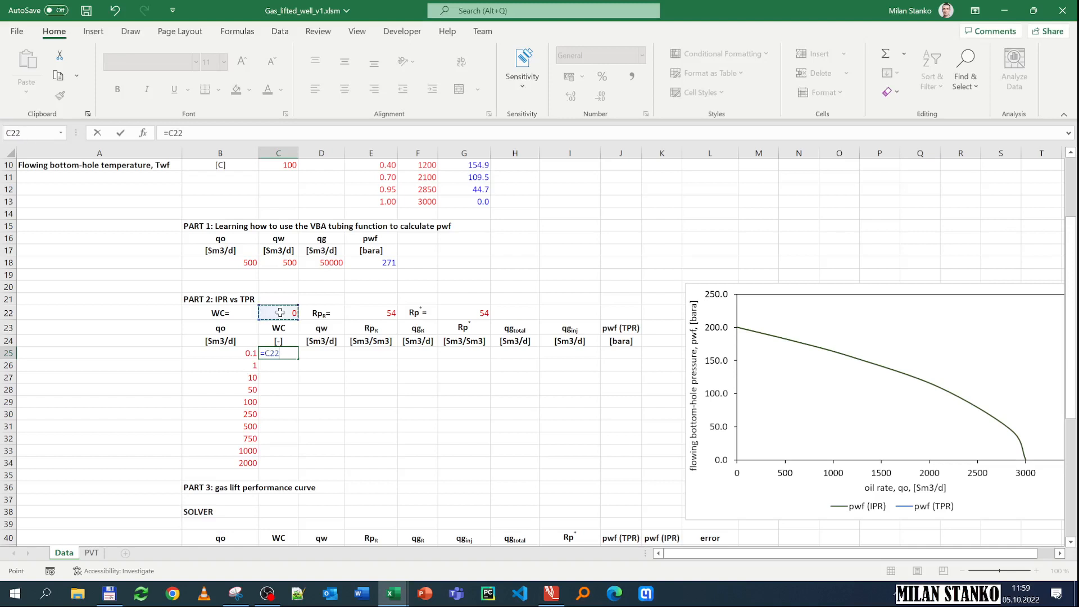
pyautogui.press('F4')
pyautogui.press('Return')
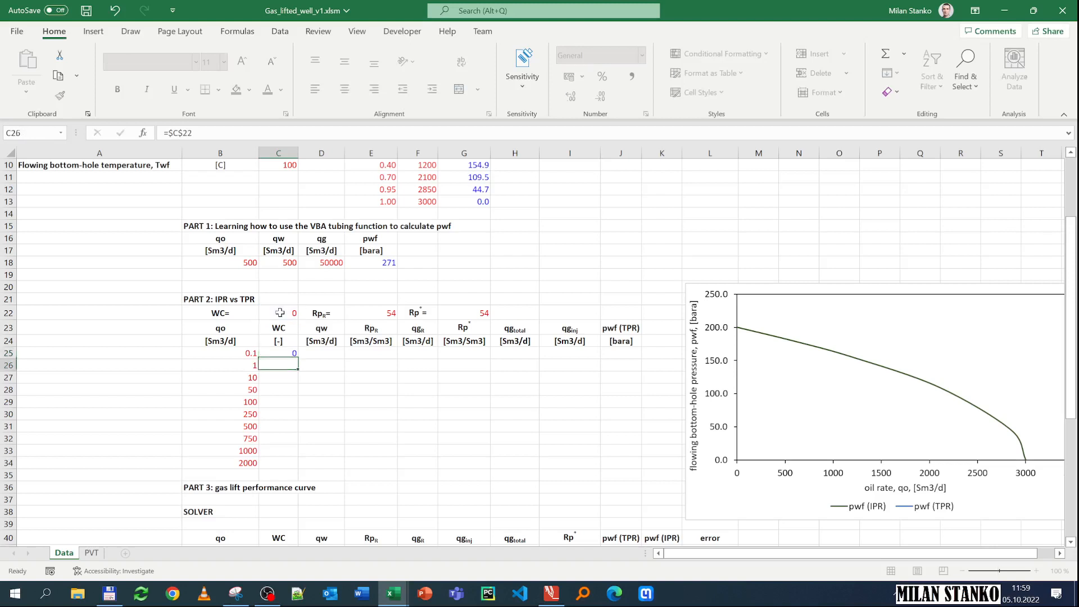
pyautogui.click(293, 353)
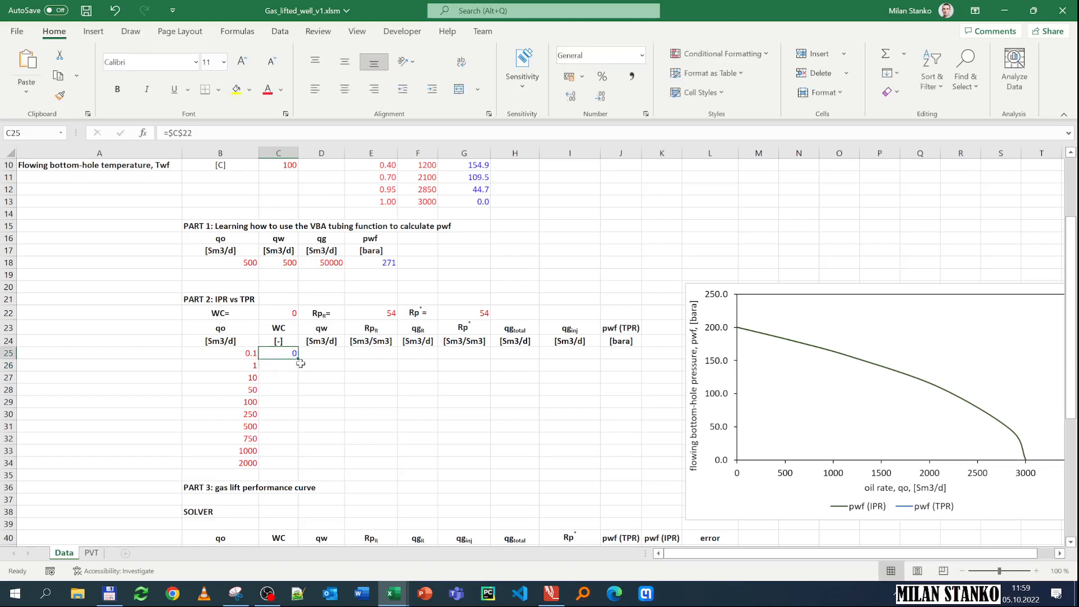
pyautogui.doubleClick(298, 359)
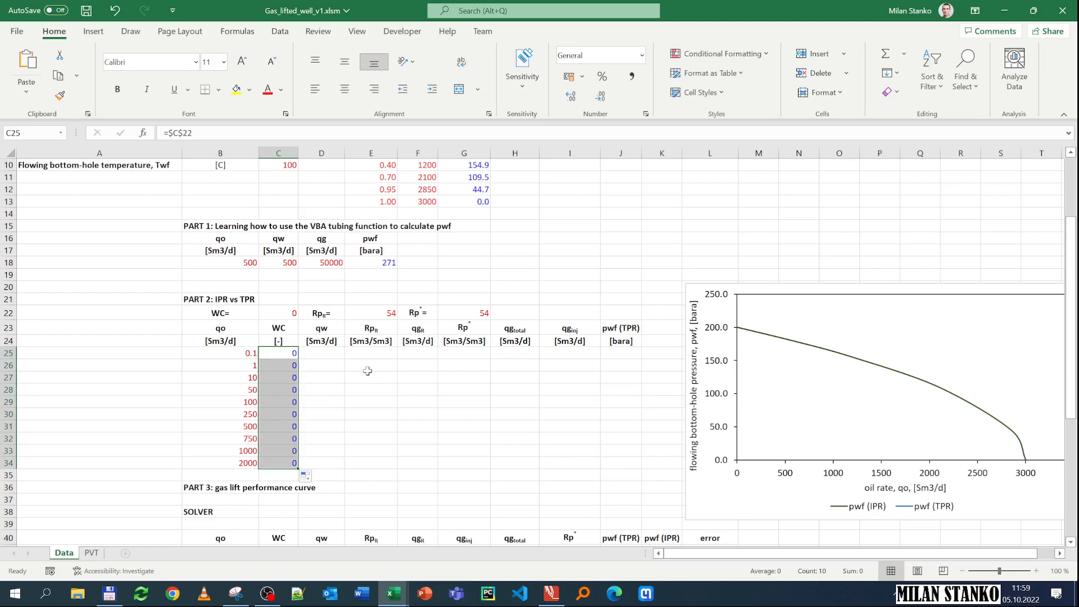
# - Enter =B25*C25/(1-C25) in D25 for the water rate qw and fill it down to D34
pyautogui.click(322, 352)
pyautogui.write('=')
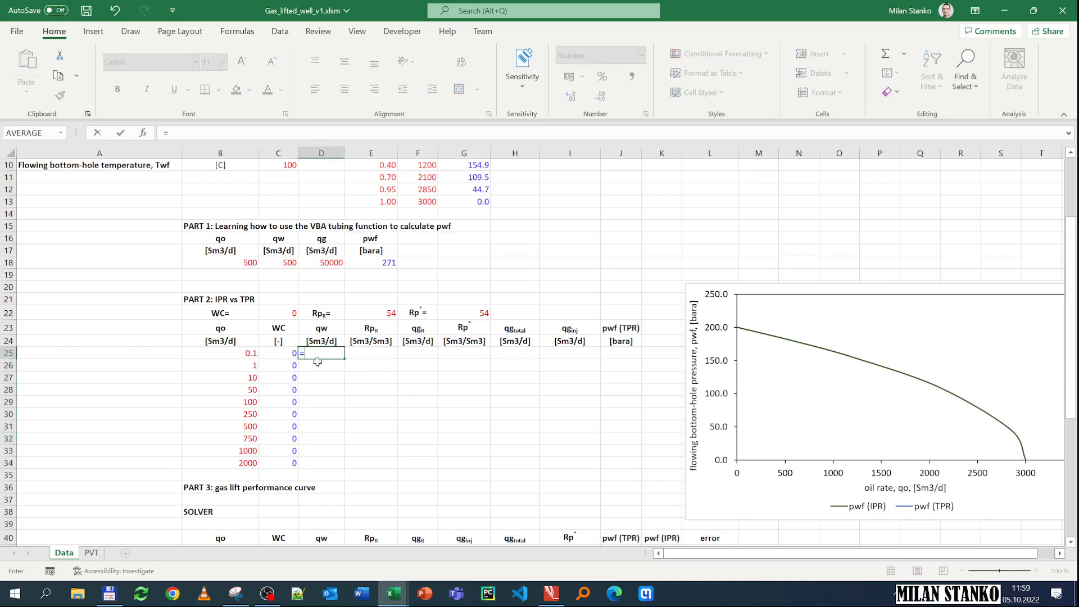
pyautogui.click(241, 353)
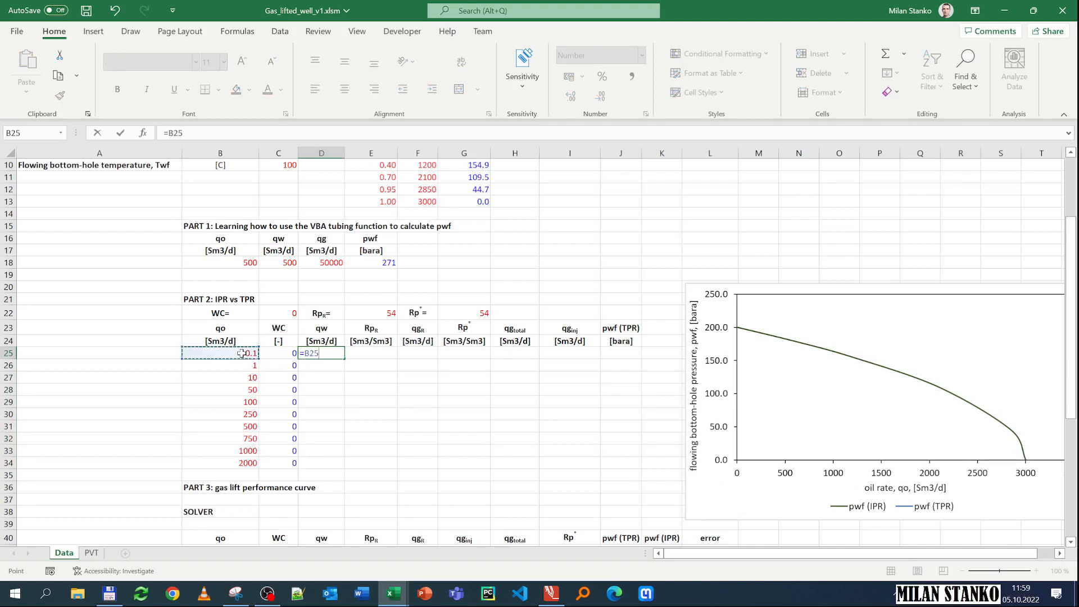
pyautogui.write('*')
pyautogui.click(276, 354)
pyautogui.write('/(1-')
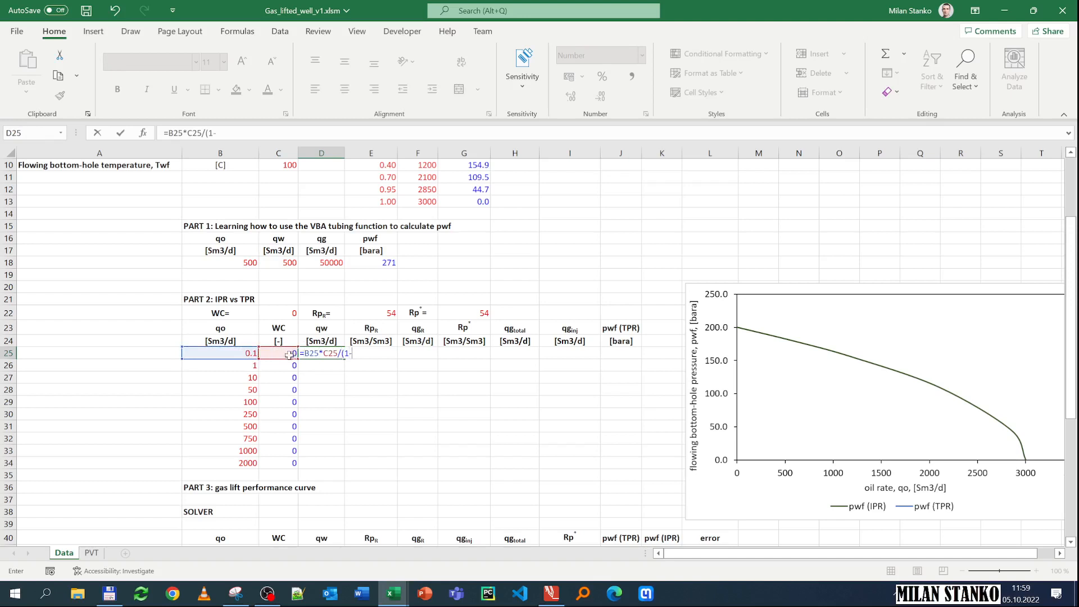
pyautogui.click(288, 354)
pyautogui.write(')')
pyautogui.press('Return')
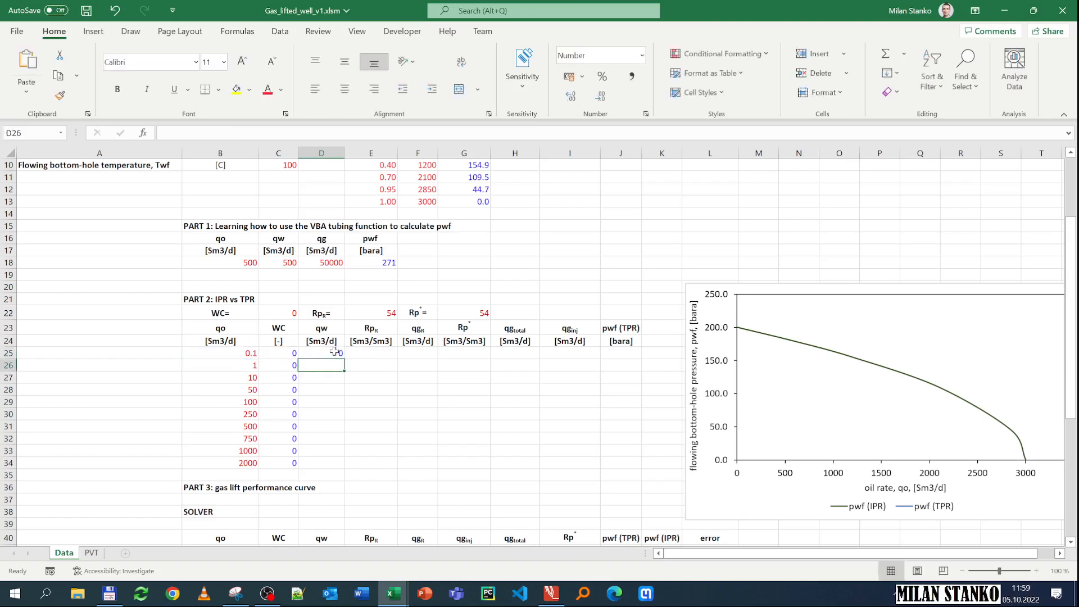
pyautogui.click(335, 352)
pyautogui.doubleClick(344, 358)
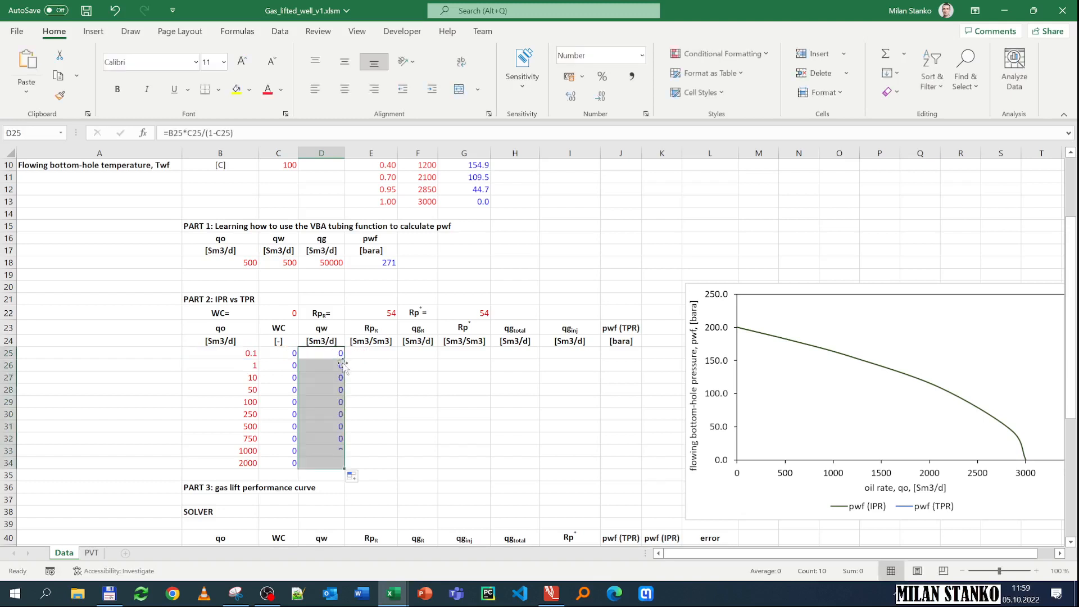
# - Set the Part 2 water cut in C22 to 0.5 and check the water rate formula in D25
pyautogui.click(280, 313)
pyautogui.write('0.5')
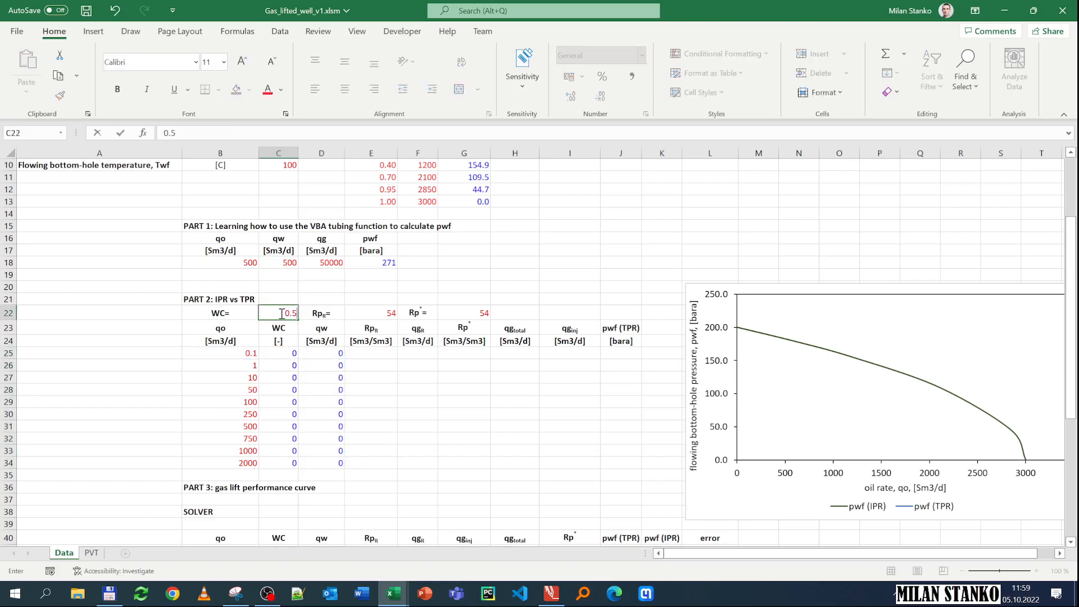
pyautogui.press('Return')
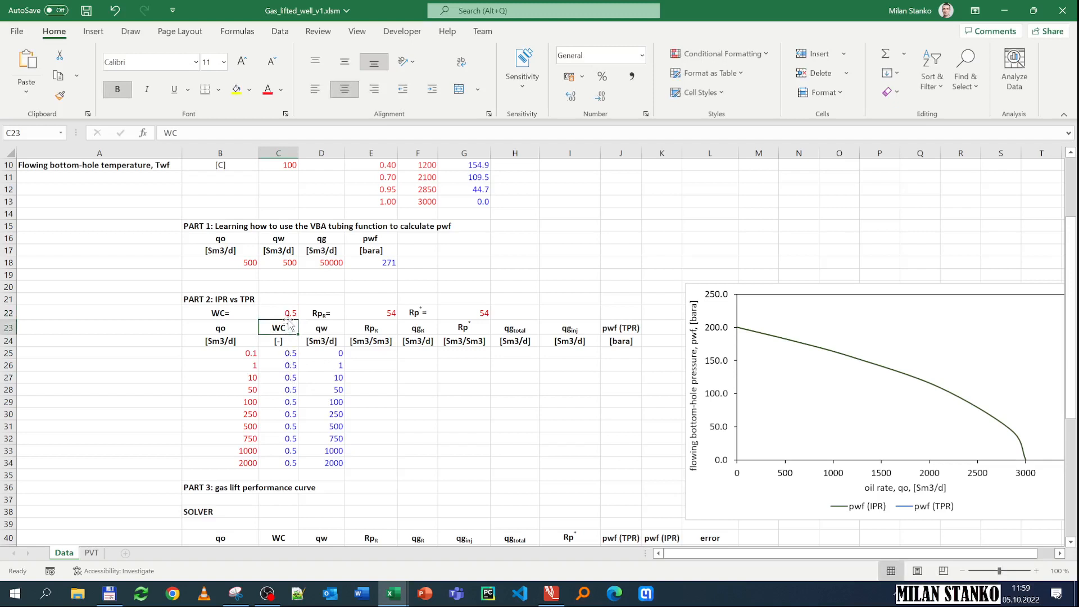
pyautogui.click(286, 313)
pyautogui.click(334, 353)
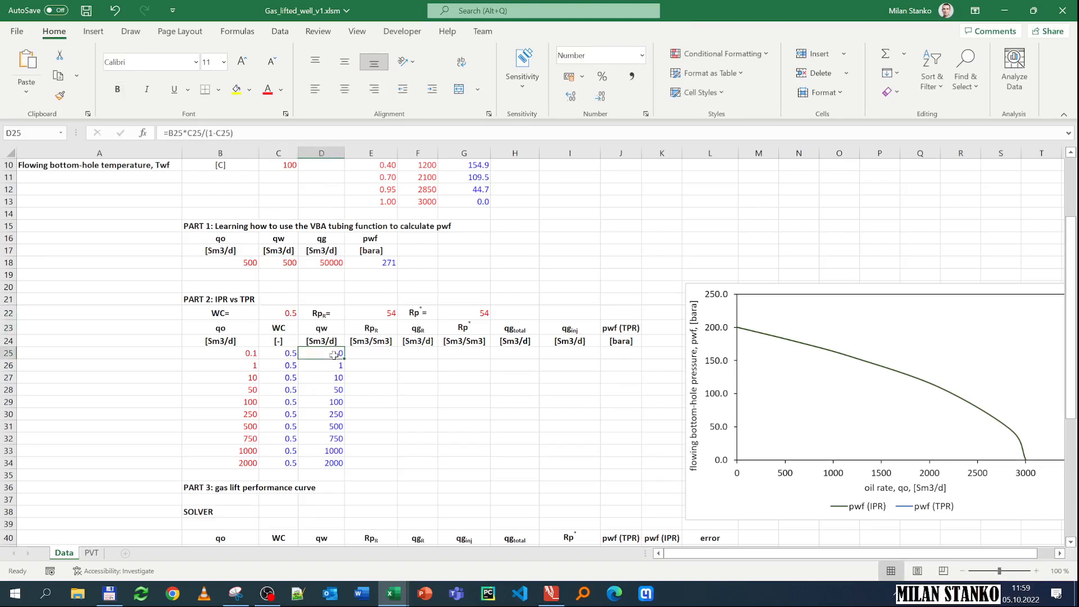
pyautogui.click(207, 132)
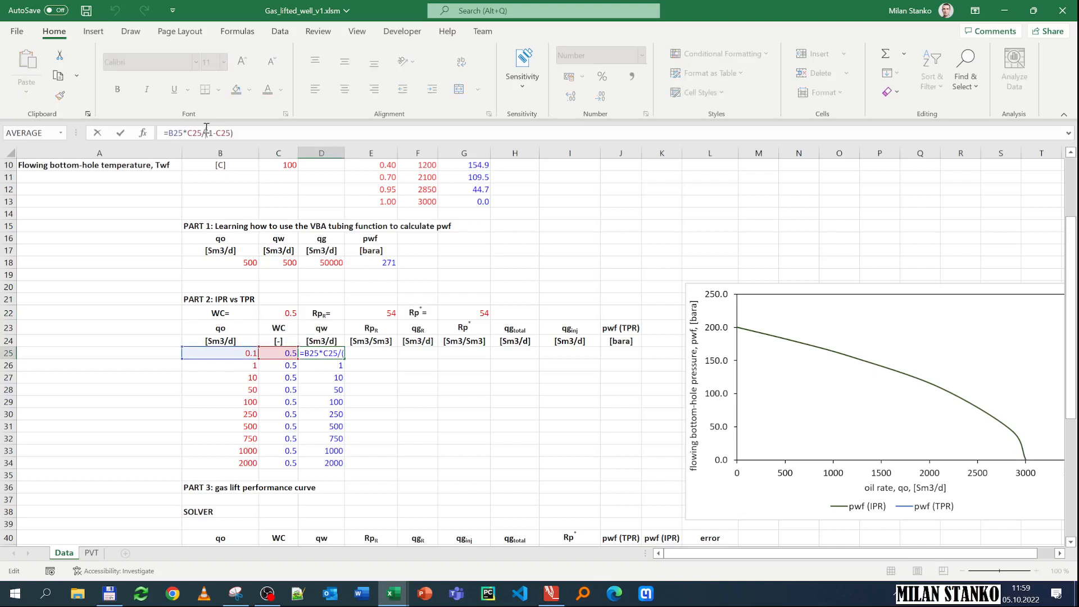
pyautogui.press('Escape')
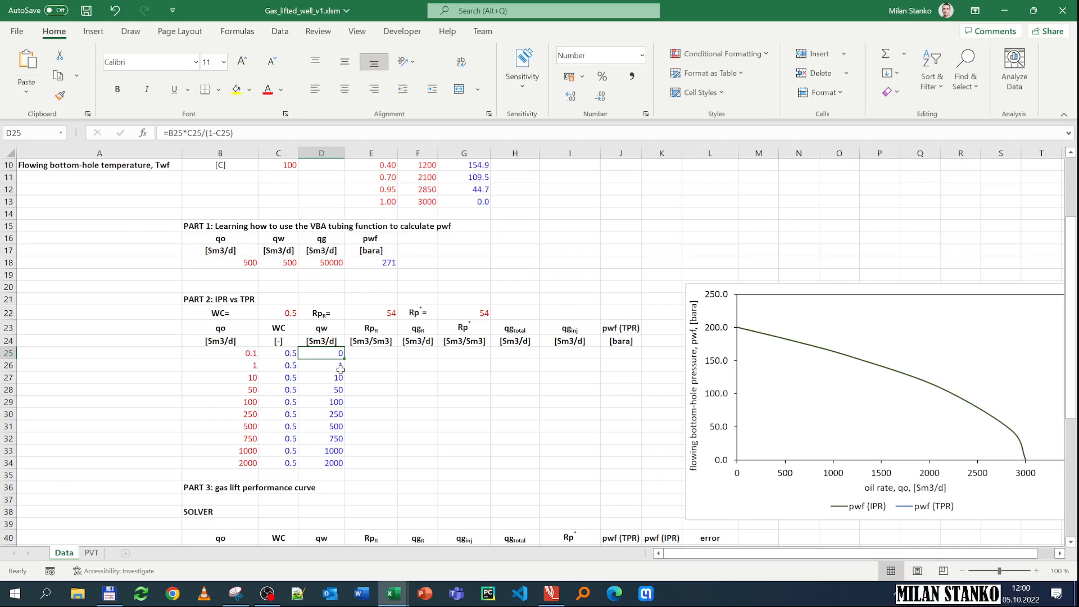
# - Try a water cut of 0.3 in C22 to test the water rates and set it back to 0.5
pyautogui.click(283, 380)
pyautogui.click(286, 315)
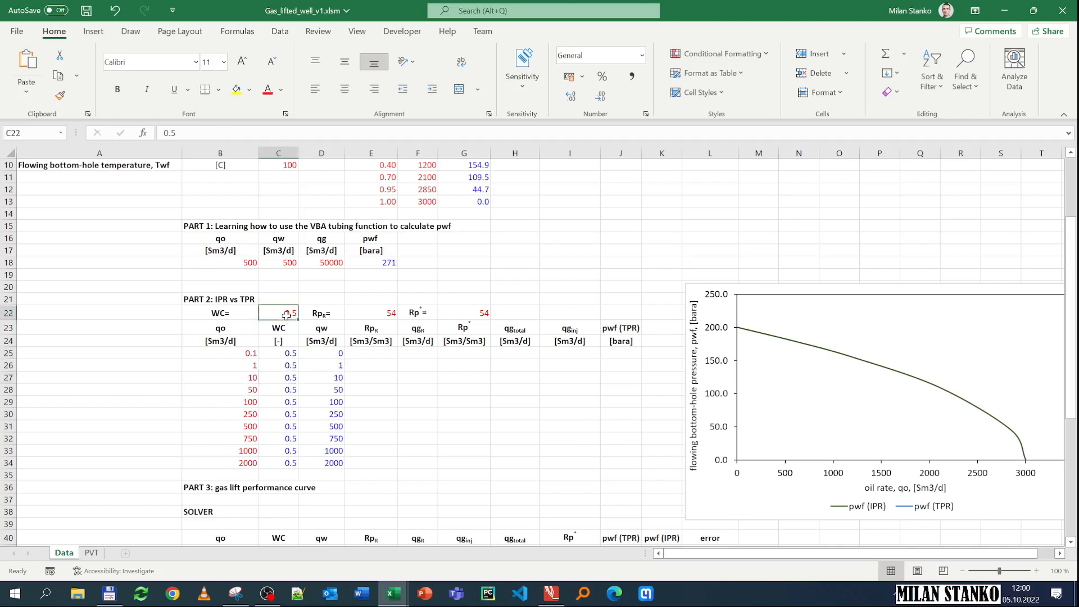
pyautogui.write('0.3')
pyautogui.press('Return')
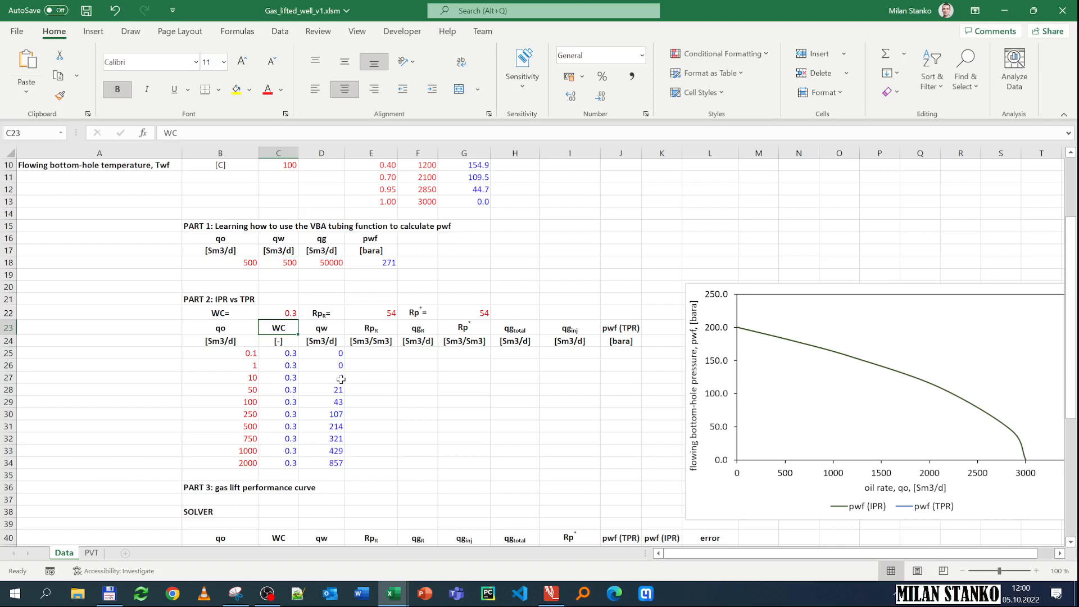
pyautogui.click(289, 314)
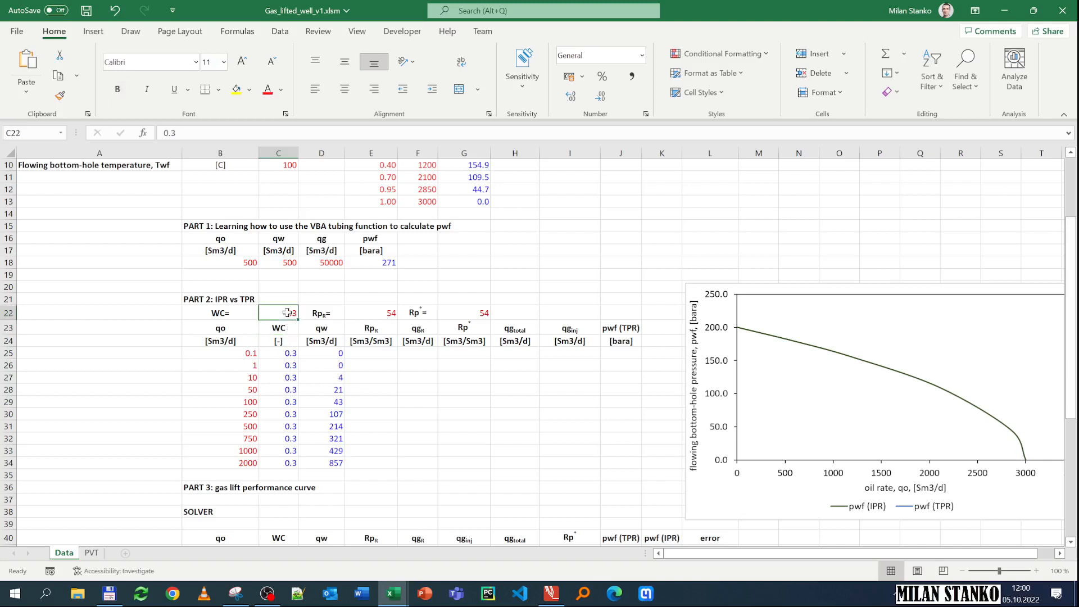
pyautogui.doubleClick(288, 313)
pyautogui.press('BackSpace')
pyautogui.write('5')
pyautogui.press('Return')
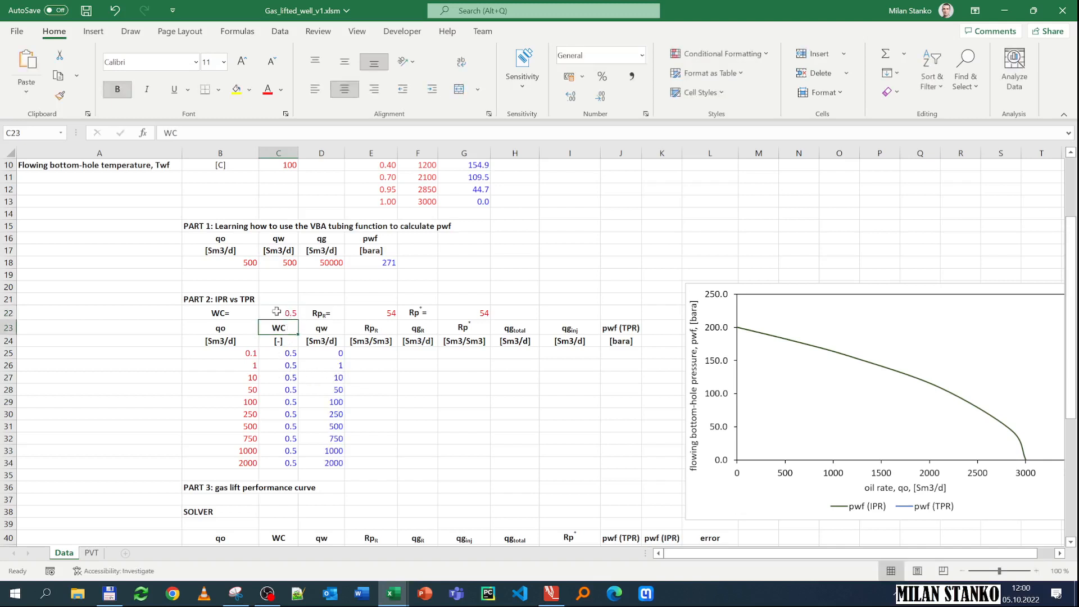
# - Enter =$E$22 in E25 for the reservoir gas-oil ratio RpR and fill it down to E34
pyautogui.click(375, 355)
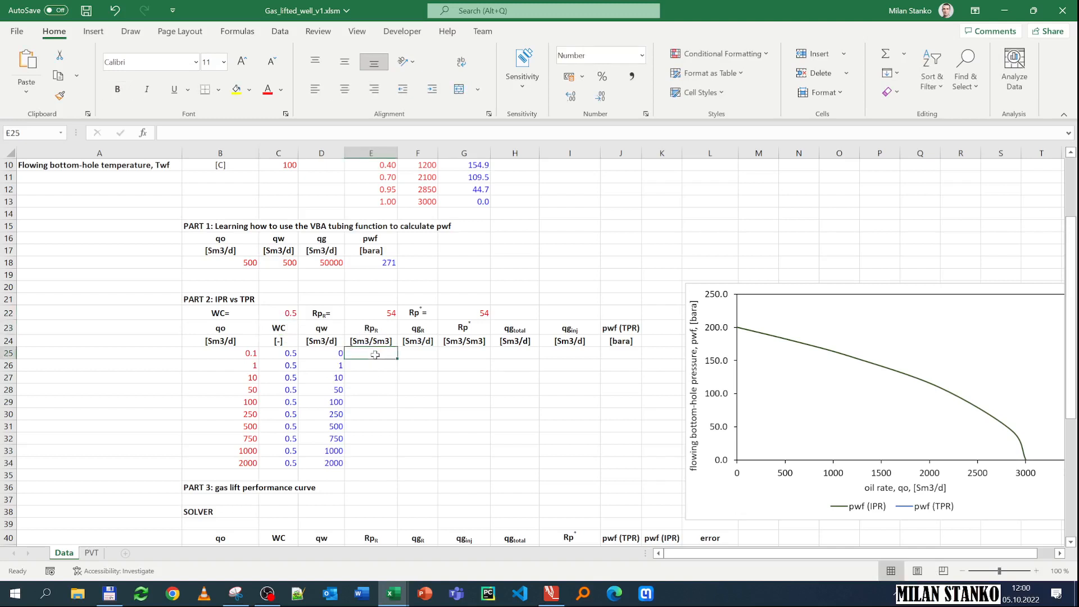
pyautogui.write('=')
pyautogui.press('Up')
pyautogui.press('Up')
pyautogui.press('Up')
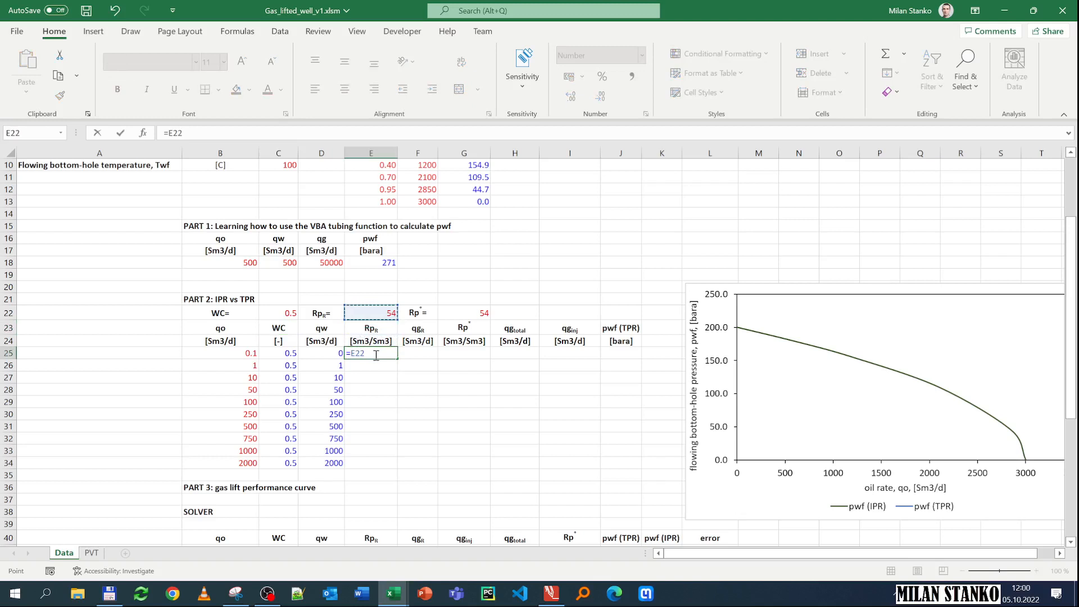
pyautogui.press('F4')
pyautogui.press('Return')
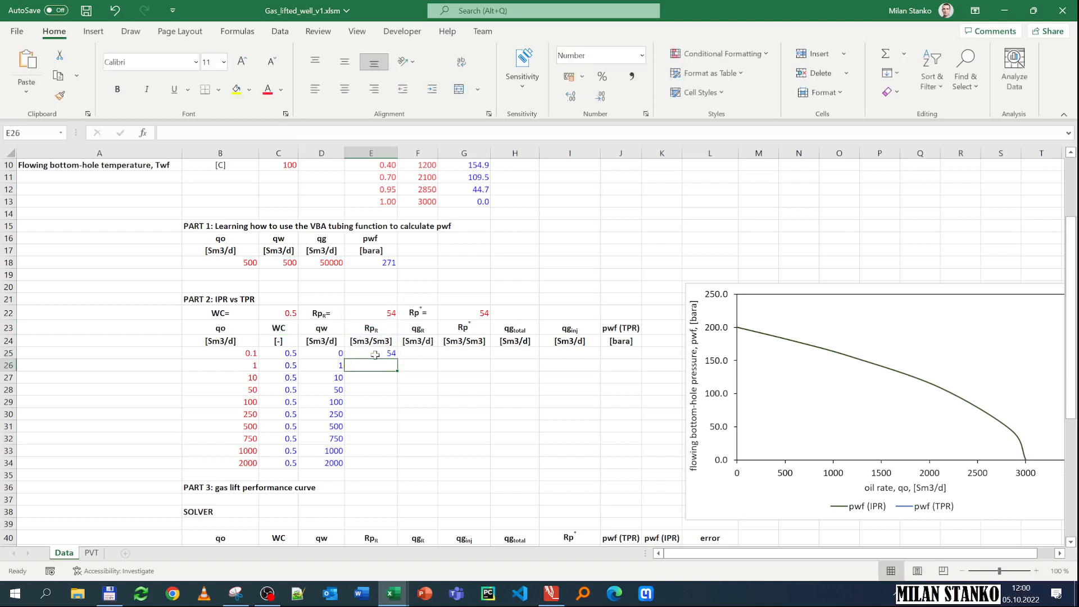
pyautogui.click(373, 354)
pyautogui.doubleClick(397, 358)
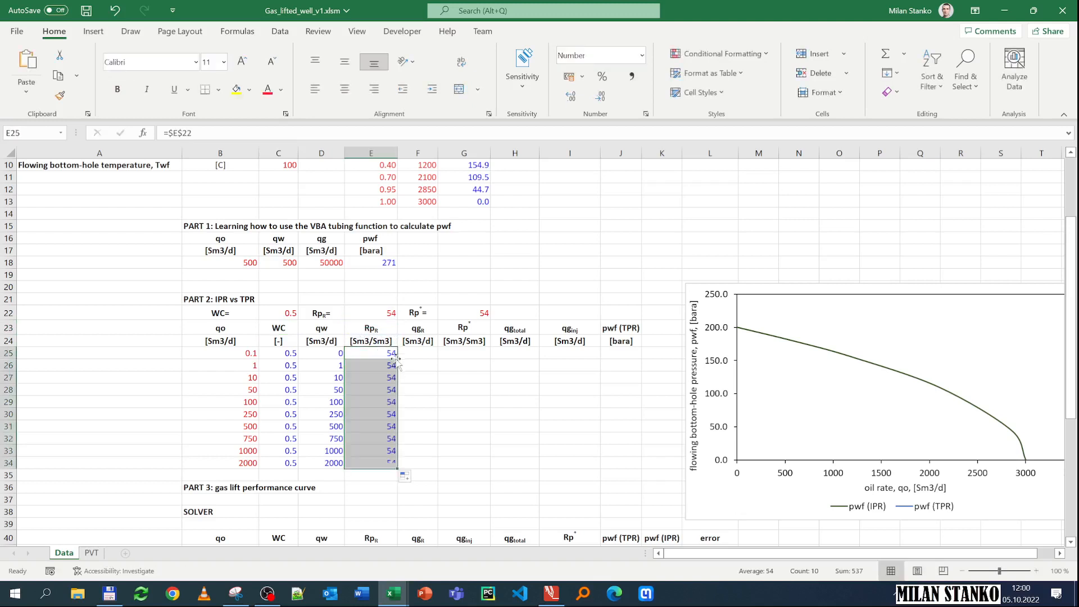
# - Enter =E25*B25 in F25 for the reservoir gas rate qgR and fill it down to F34
pyautogui.click(417, 353)
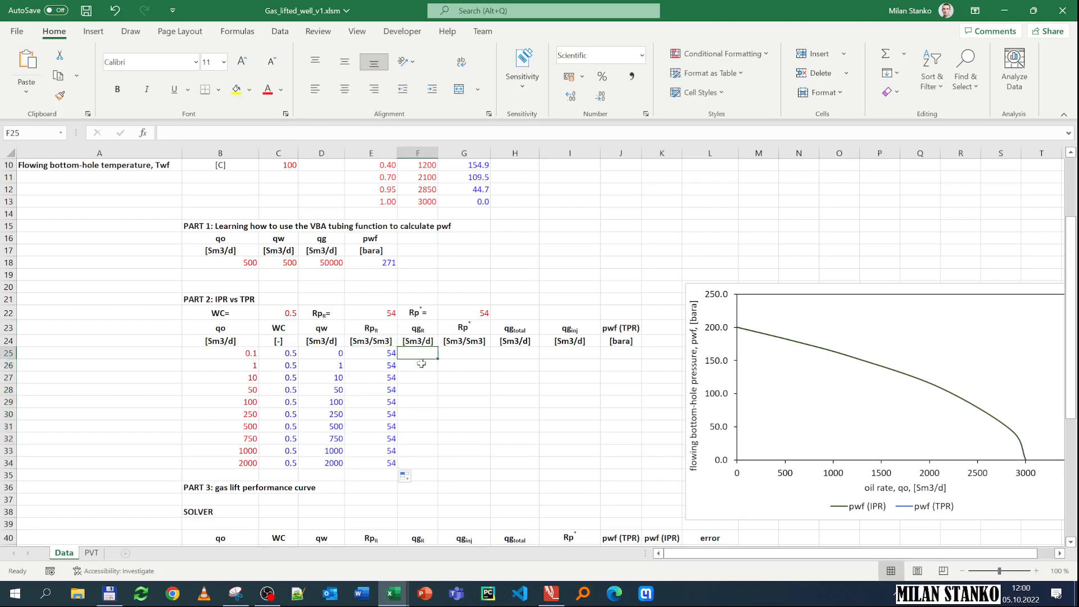
pyautogui.write('=')
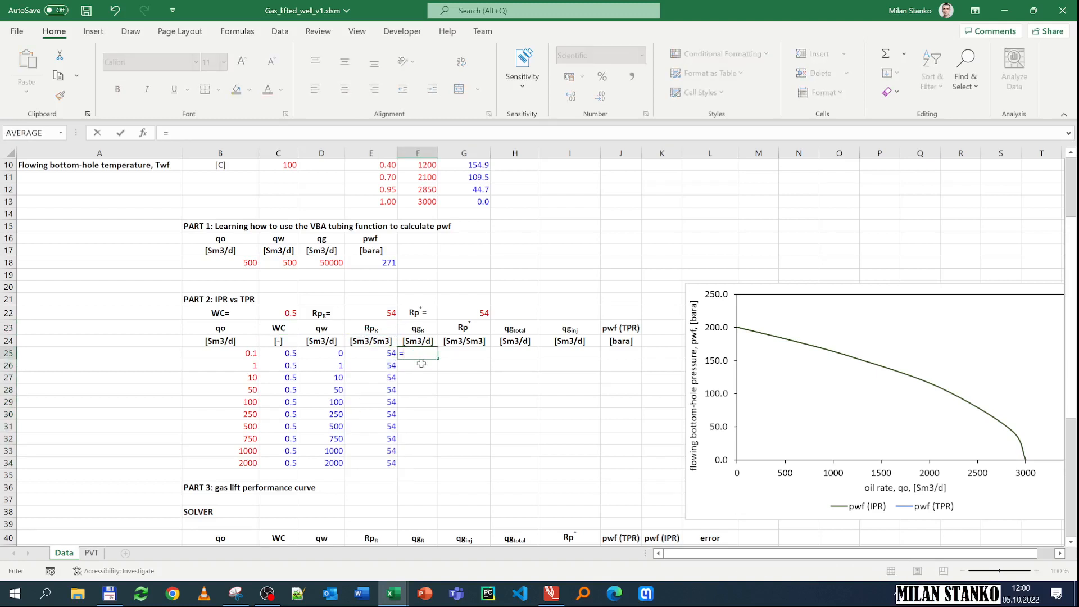
pyautogui.press('Left')
pyautogui.write('*')
pyautogui.press('Left')
pyautogui.press('Left')
pyautogui.press('Left')
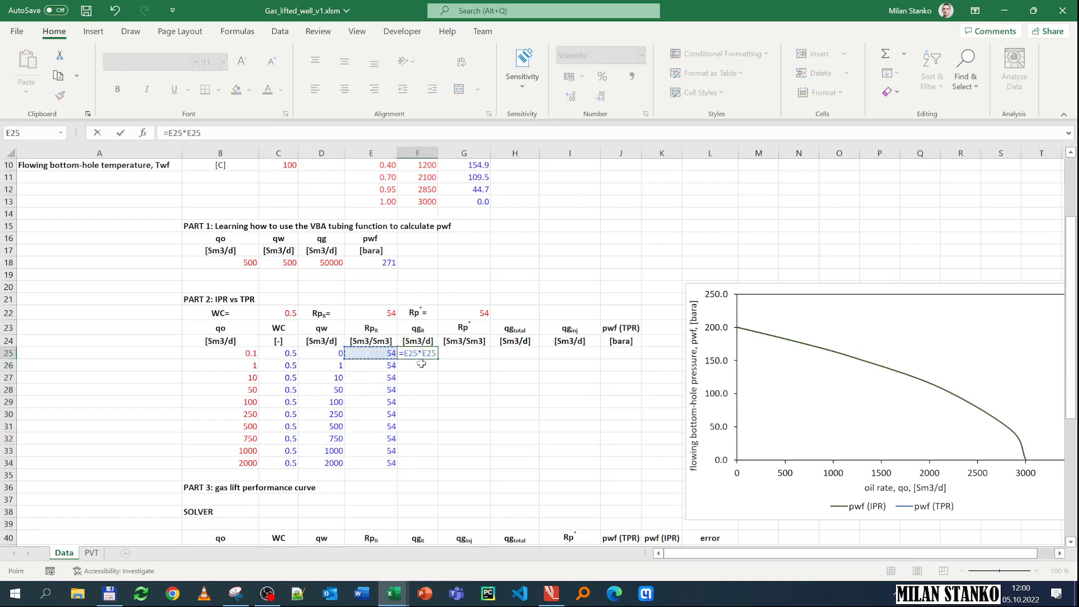
pyautogui.press('Return')
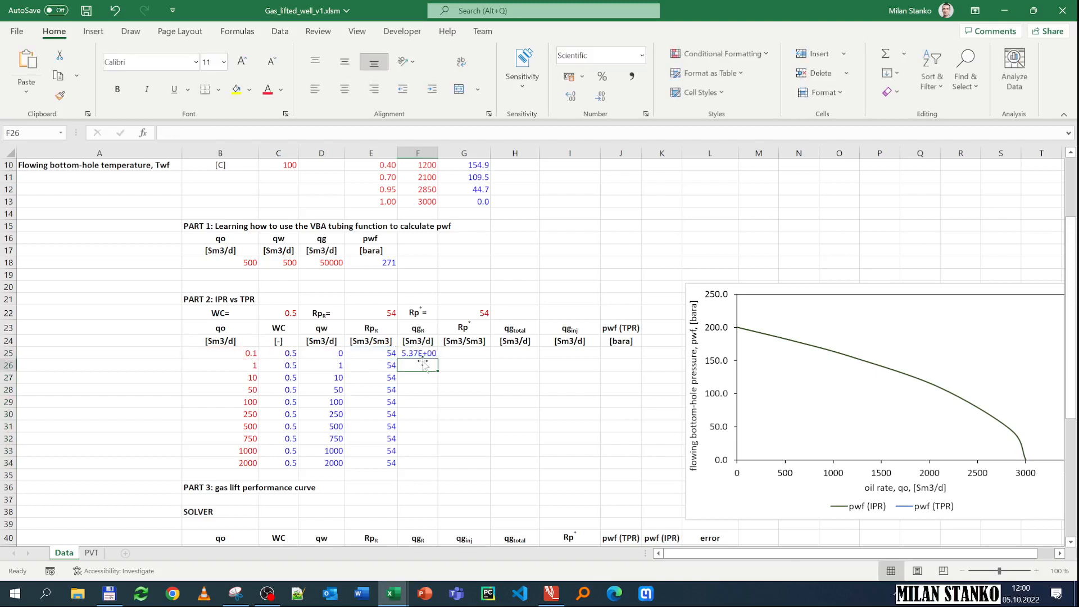
pyautogui.click(422, 354)
pyautogui.doubleClick(438, 358)
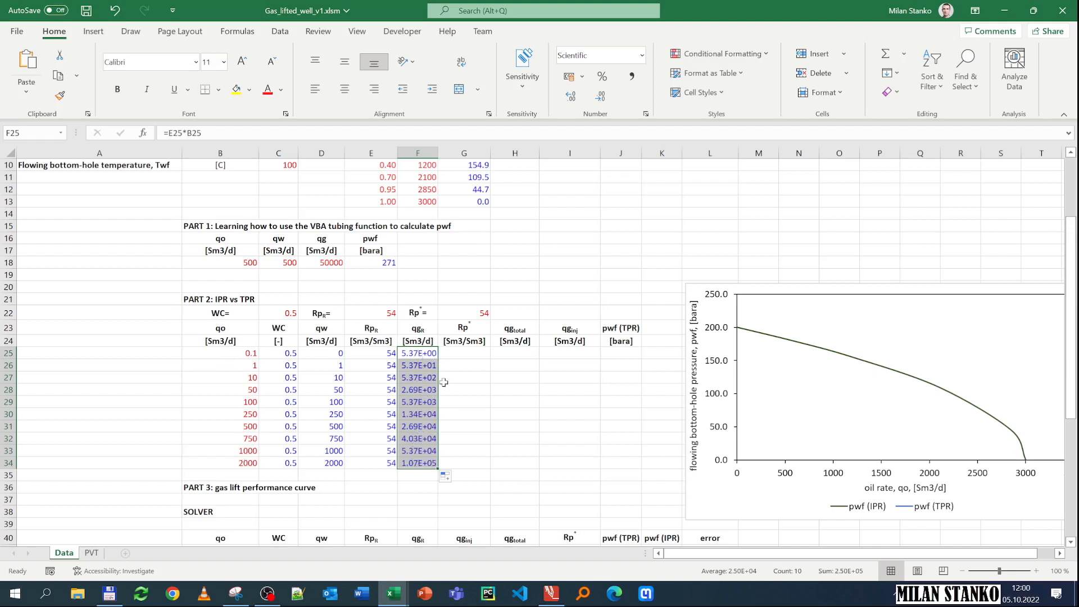
# - Enter =$G$22 in G25 for the total gas-oil ratio Rp* and fill it down to G34
pyautogui.click(470, 354)
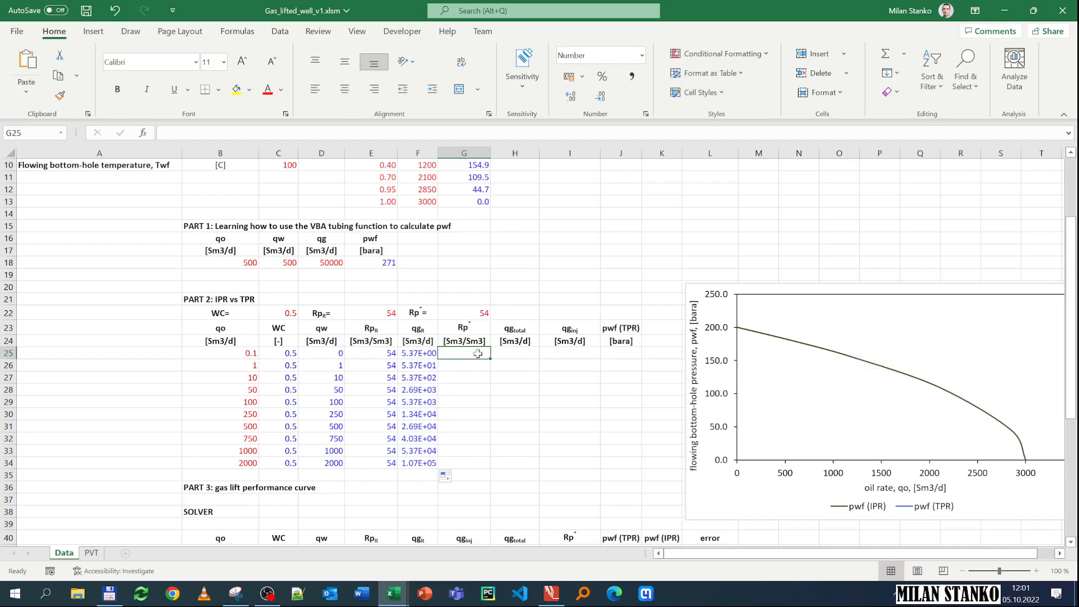
pyautogui.write('=')
pyautogui.click(472, 316)
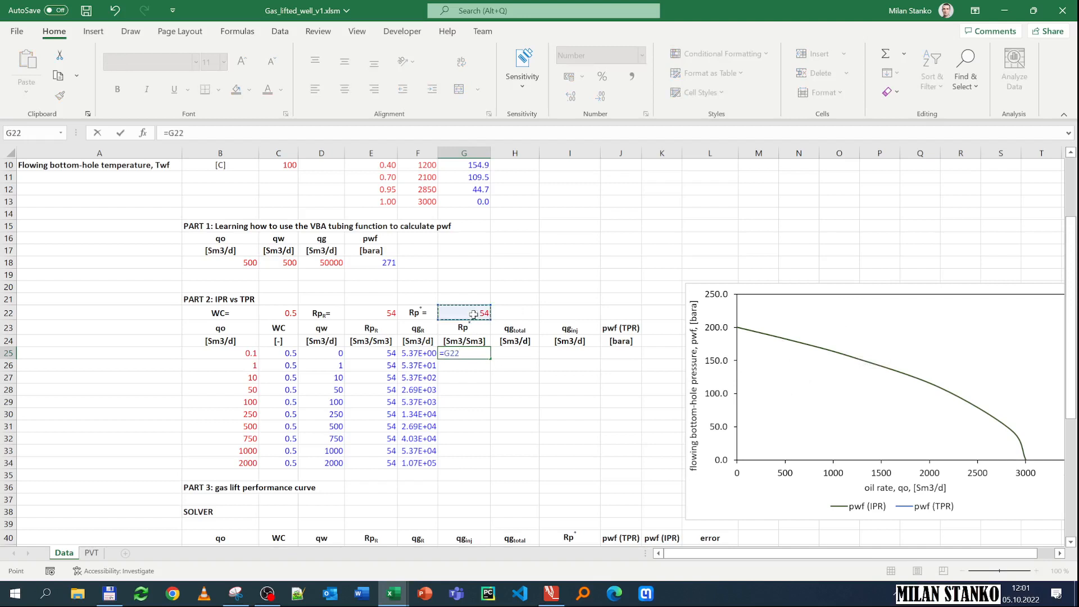
pyautogui.press('F4')
pyautogui.press('Return')
pyautogui.click(478, 353)
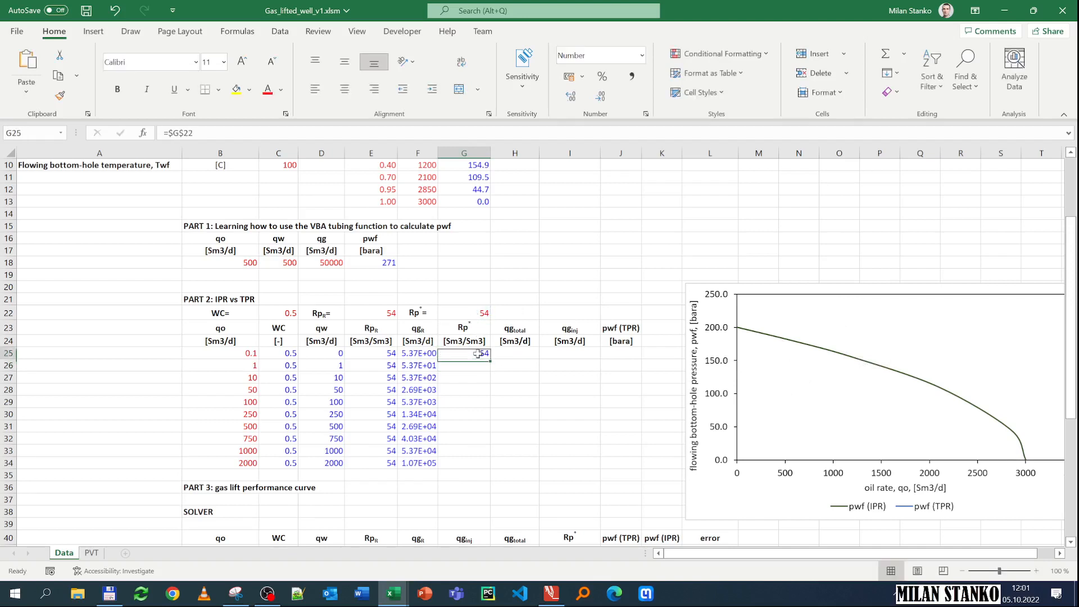
pyautogui.doubleClick(490, 359)
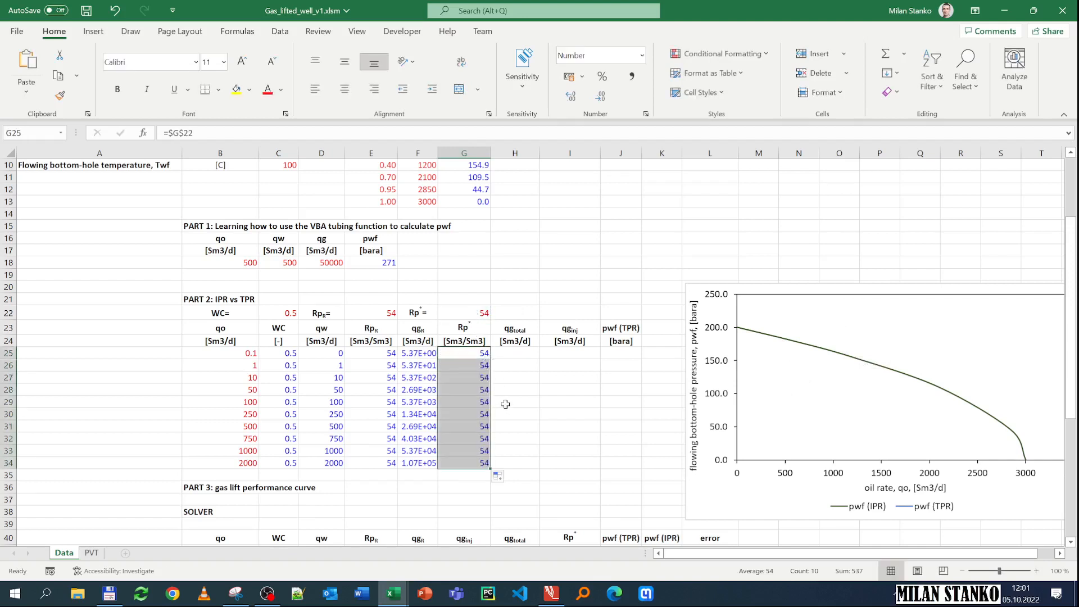
# - Enter =G25*B25 in H25 for the total gas rate qgtotal and fill it down to H34
pyautogui.click(515, 352)
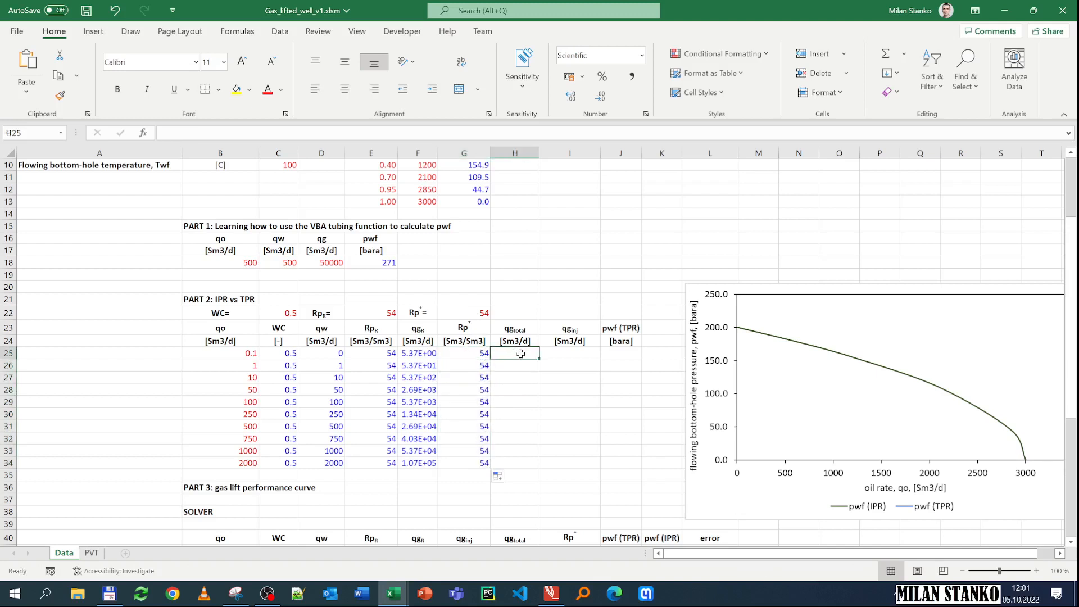
pyautogui.write('=')
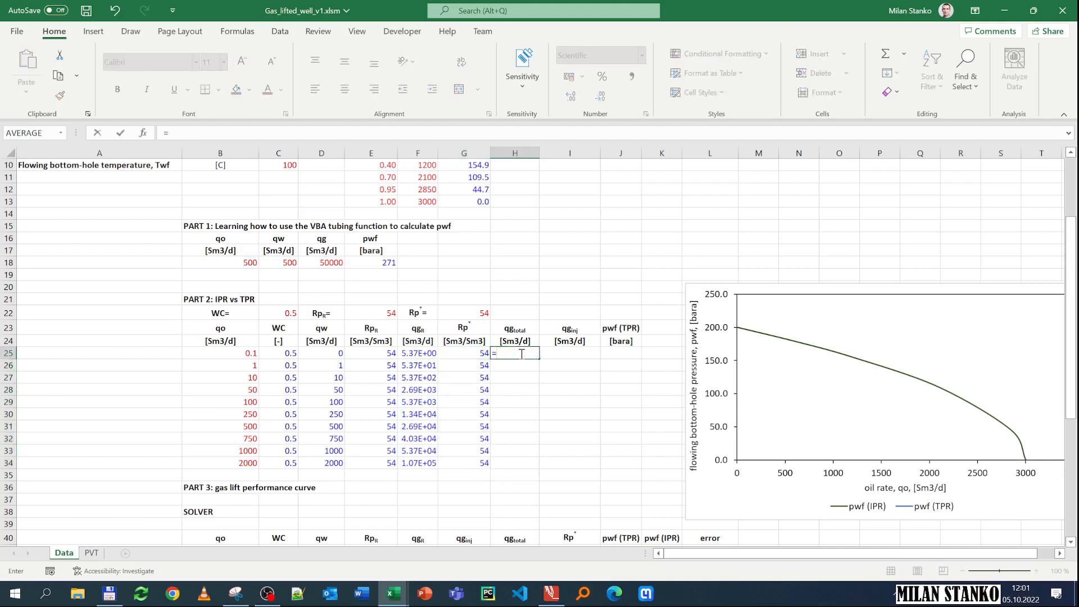
pyautogui.click(474, 353)
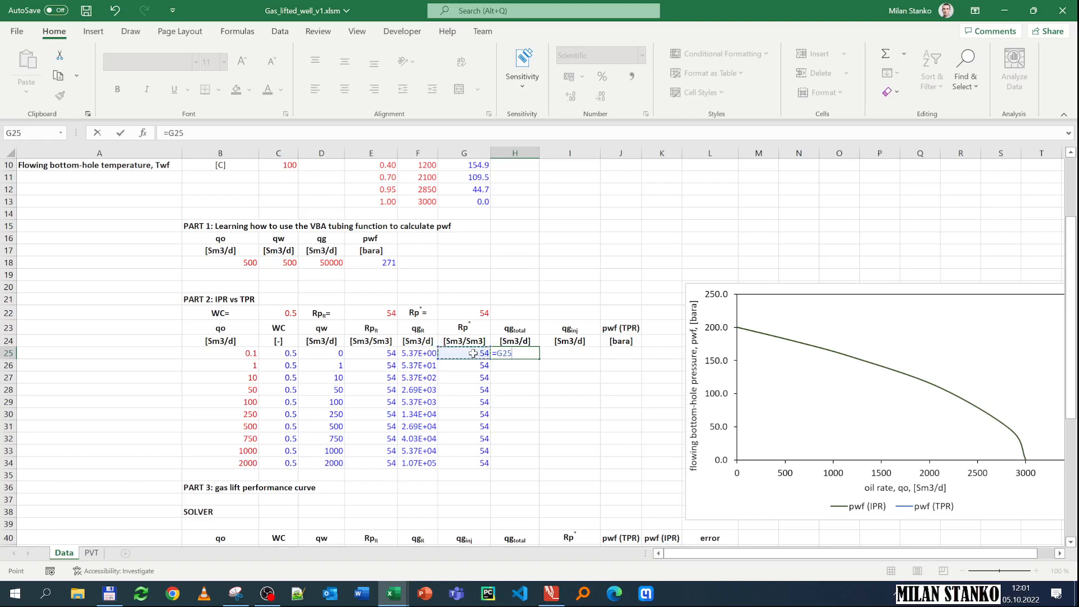
pyautogui.write('*')
pyautogui.click(235, 355)
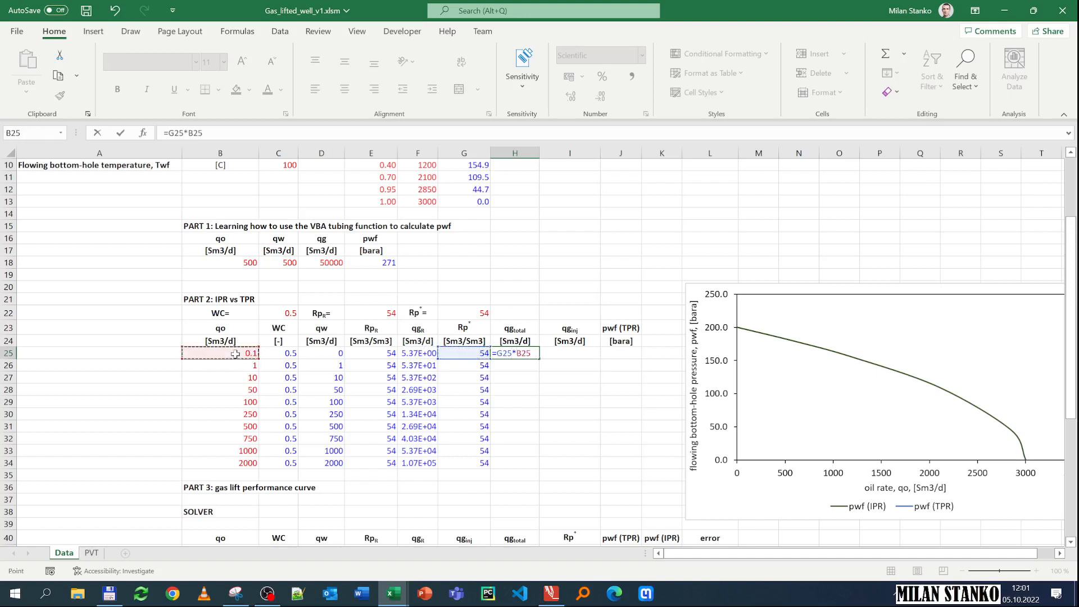
pyautogui.press('Return')
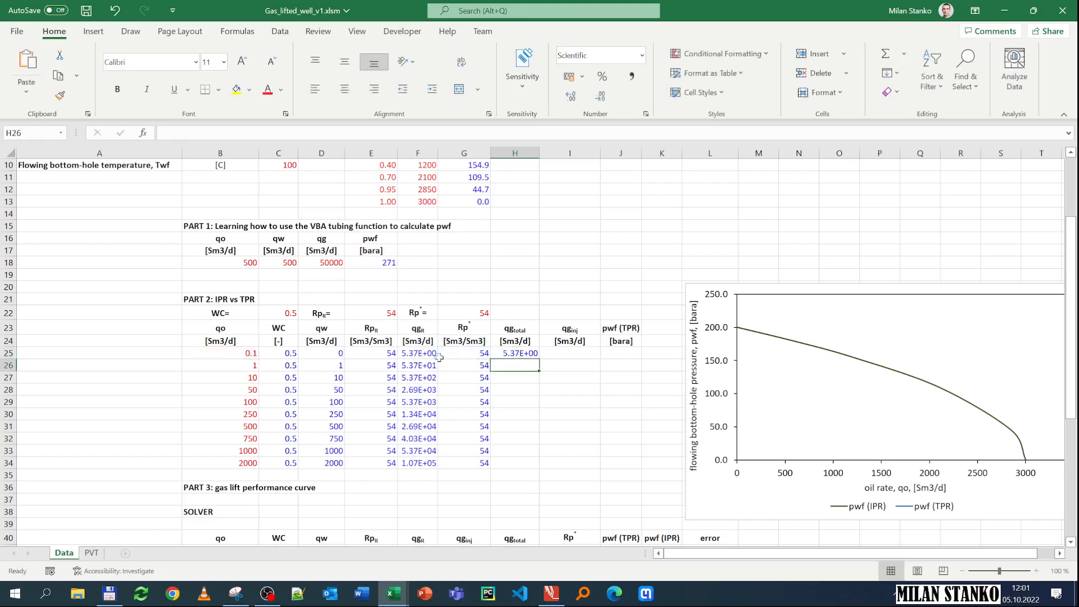
pyautogui.click(534, 353)
pyautogui.doubleClick(539, 361)
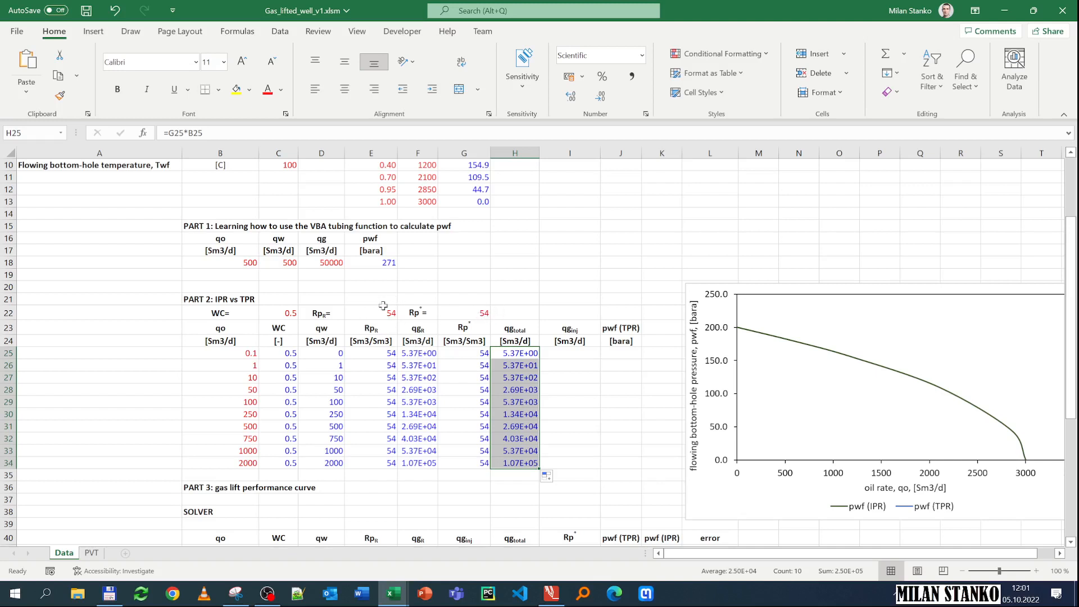
# - Enter =H25-F25 in I25 for the injected gas rate qginj and fill it down to I34
pyautogui.click(590, 351)
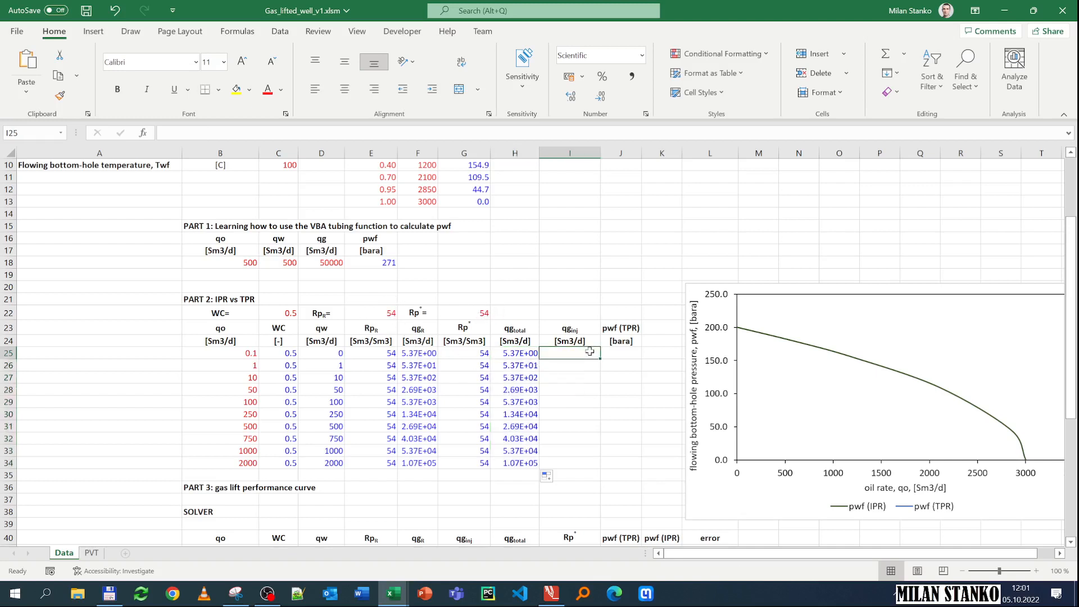
pyautogui.write('=')
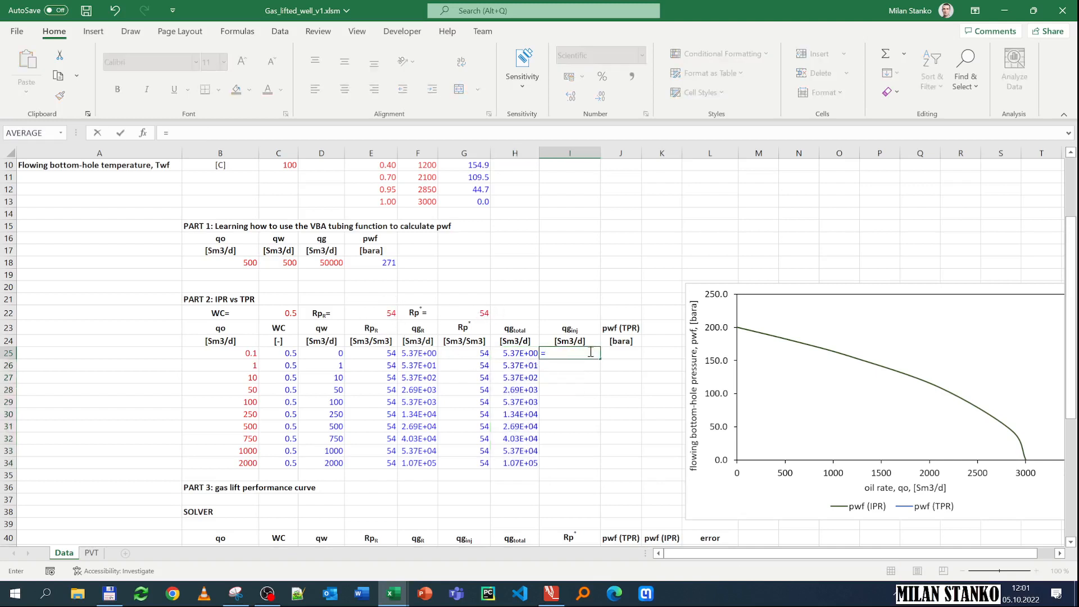
pyautogui.click(516, 354)
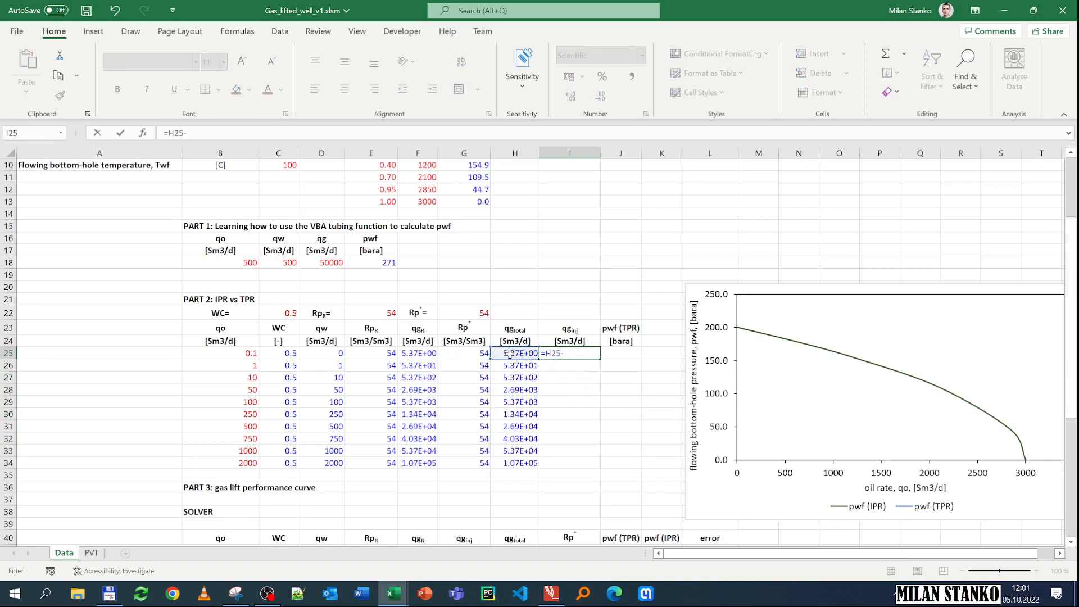
pyautogui.write('-')
pyautogui.click(429, 354)
pyautogui.press('Return')
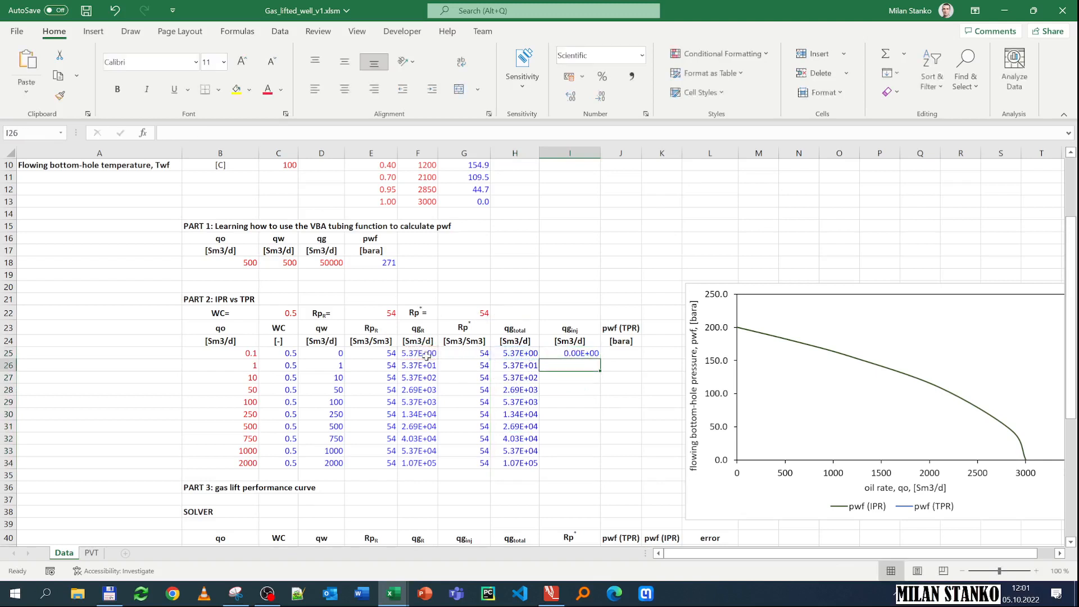
pyautogui.click(597, 357)
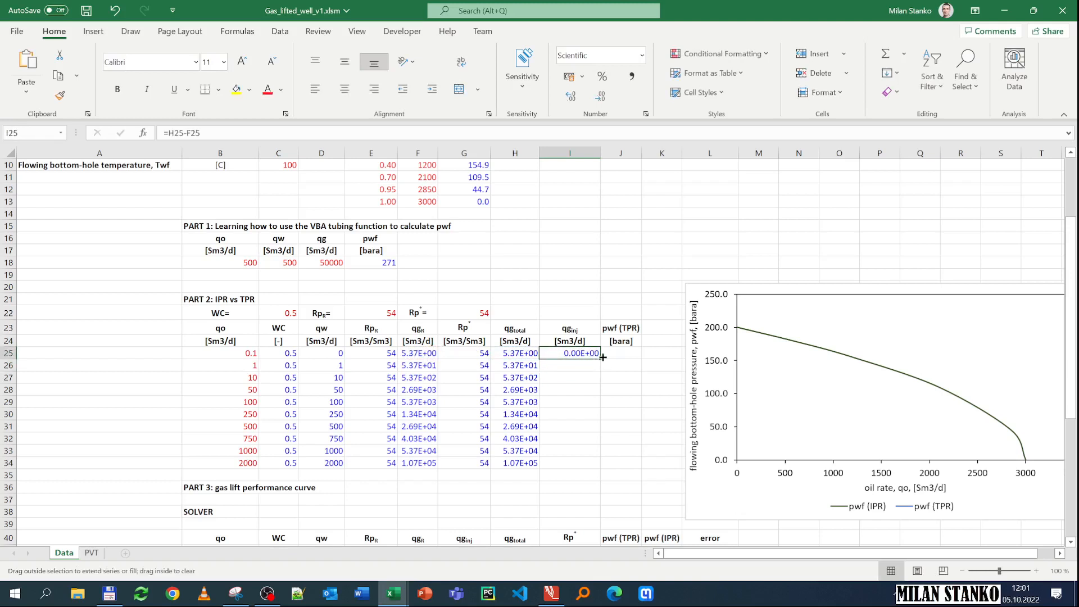
pyautogui.doubleClick(599, 360)
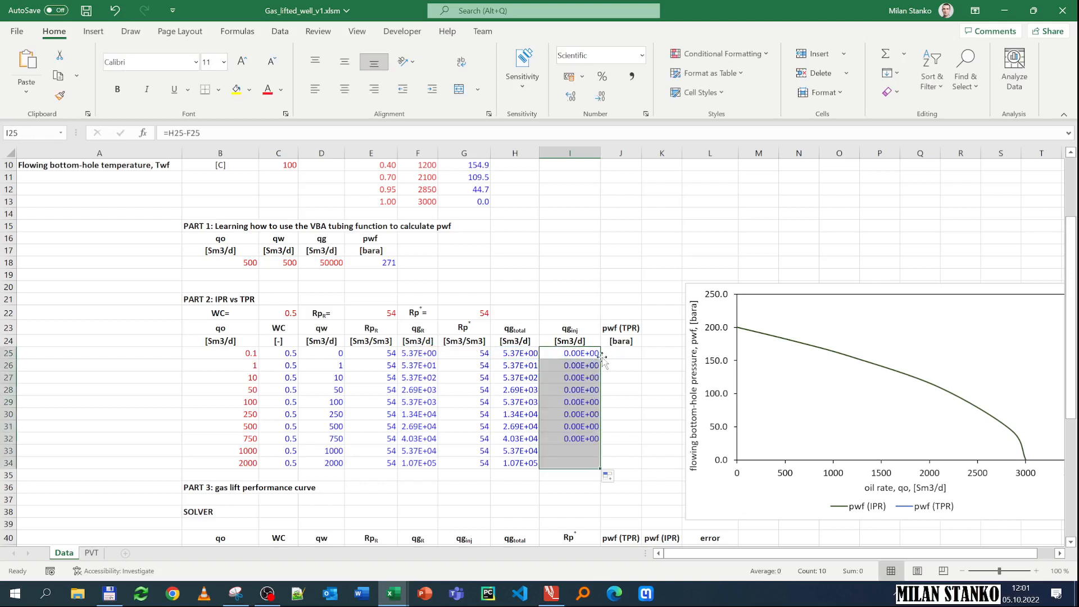
# - Try a total gas-oil ratio Rp* of 100 in G22 and check the total and injected gas rates in row 27
pyautogui.click(466, 314)
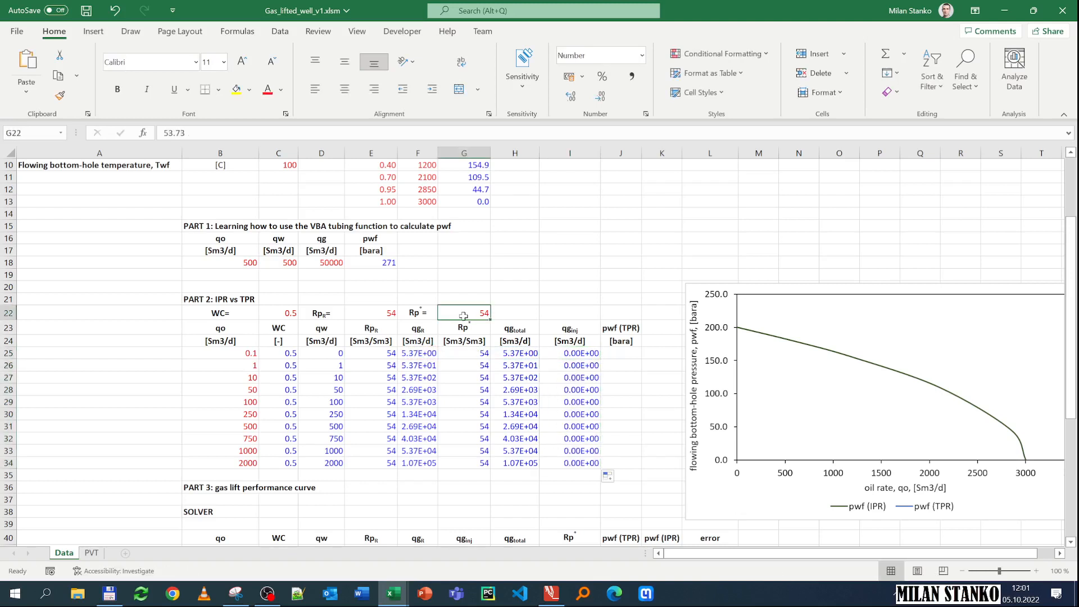
pyautogui.write('10')
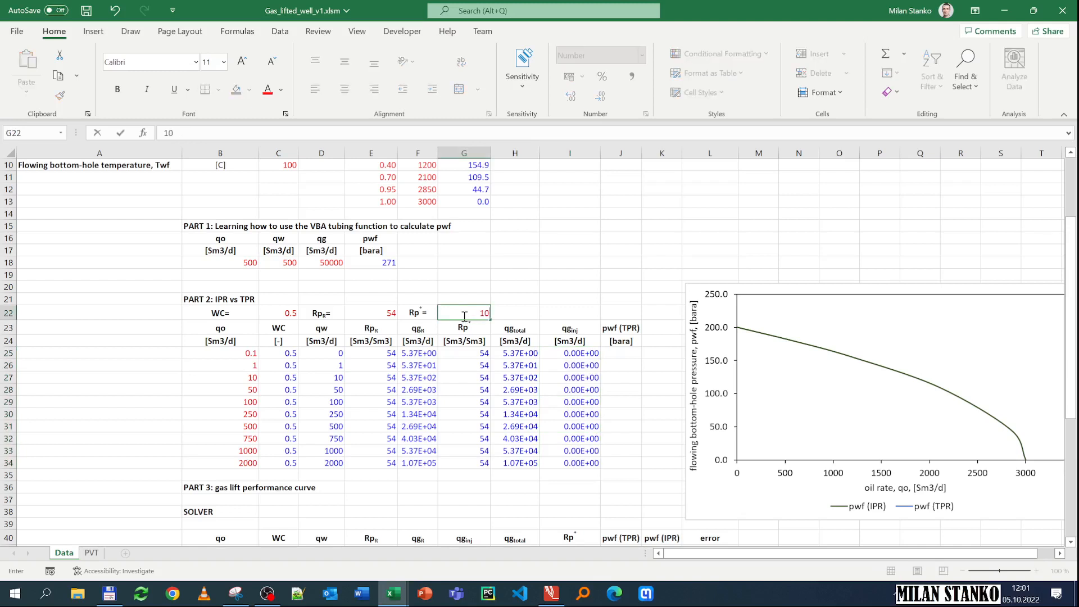
pyautogui.write('0')
pyautogui.press('Return')
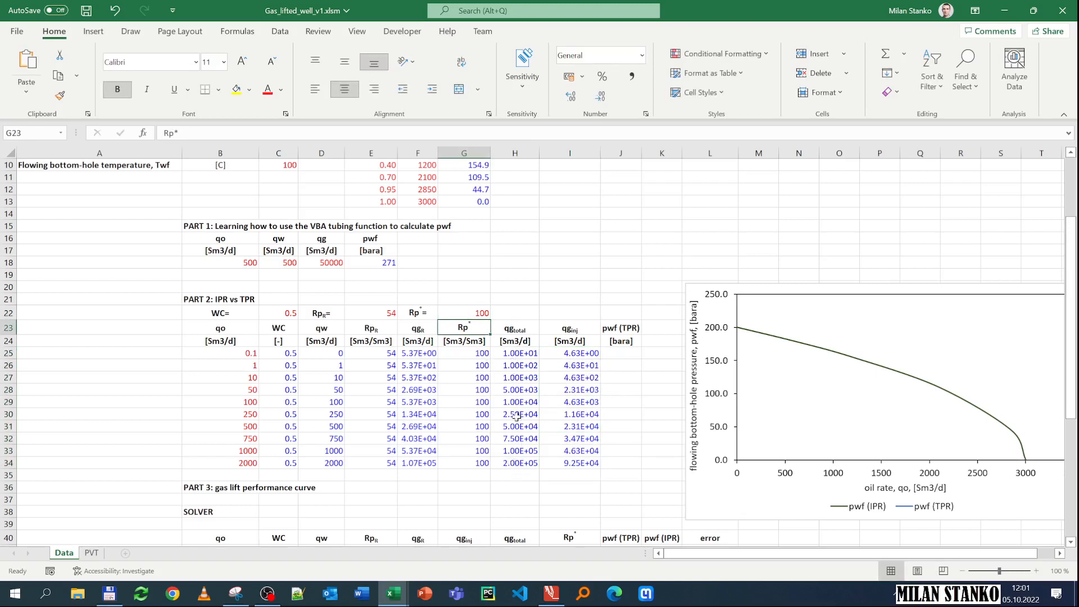
pyautogui.click(251, 381)
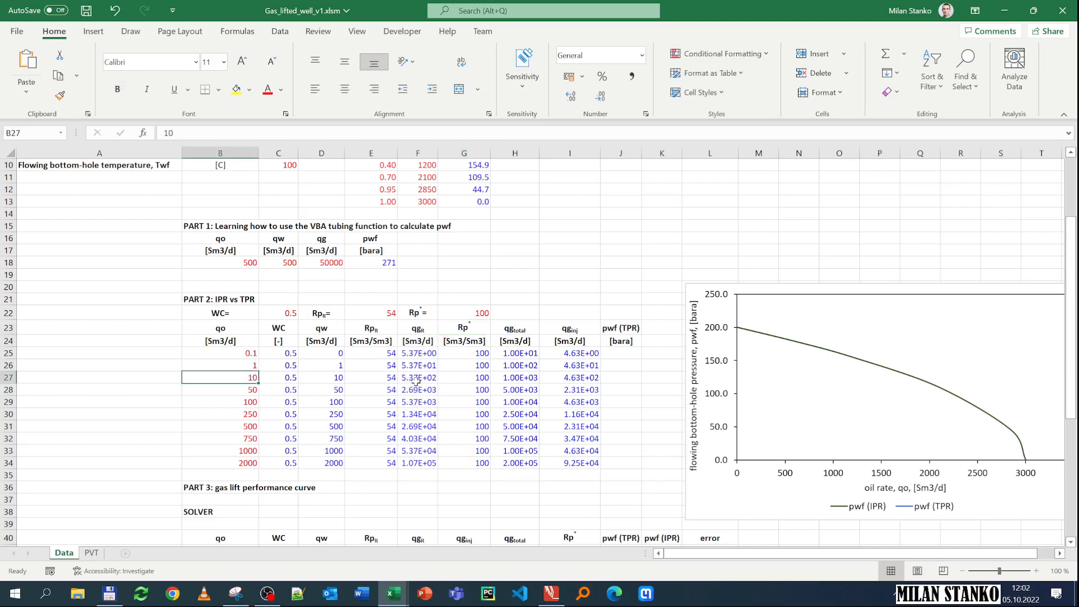
pyautogui.click(520, 379)
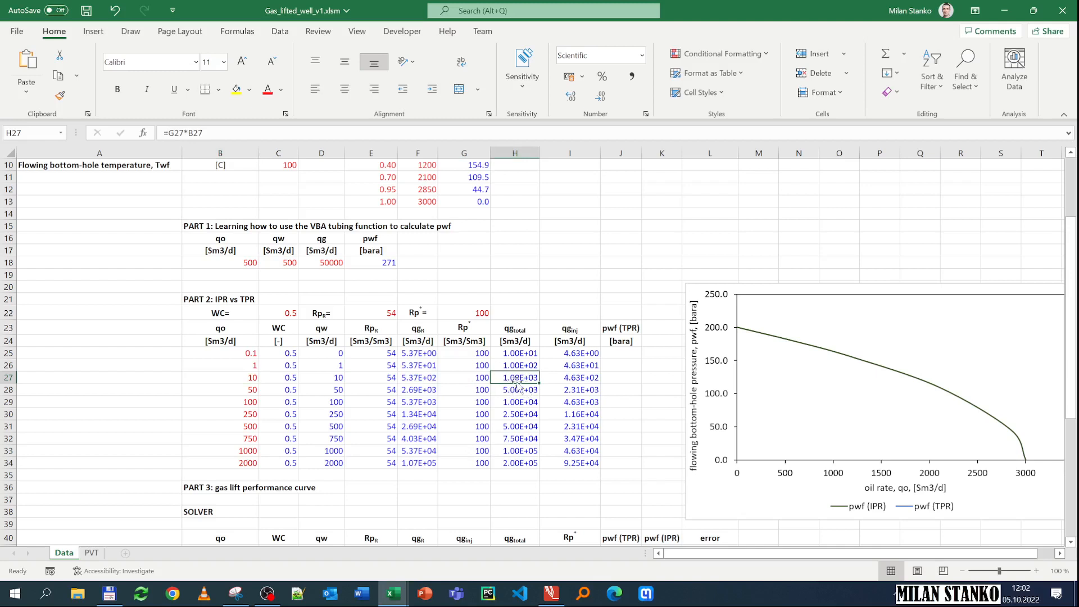
pyautogui.click(581, 379)
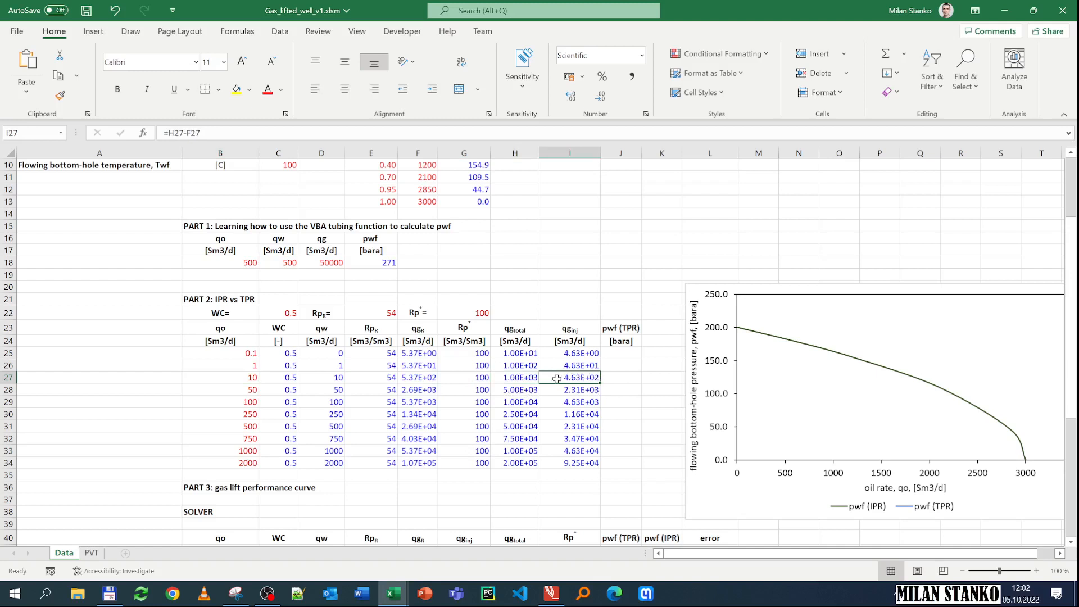
# - Try a total gas-oil ratio Rp* of 200 in G22 and check the reservoir, total and injected gas rates in row 27
pyautogui.click(481, 313)
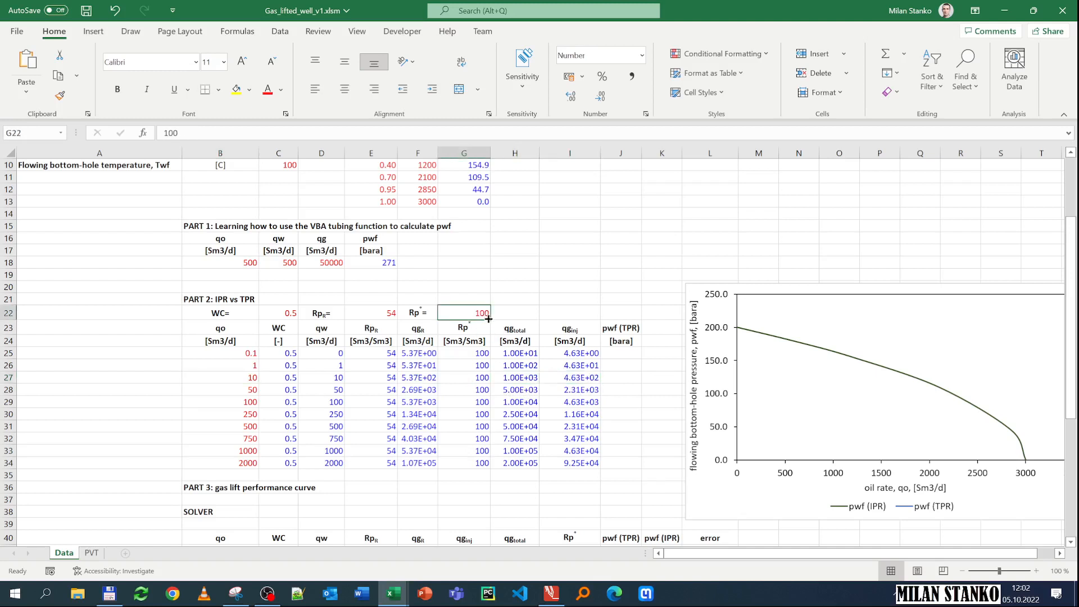
pyautogui.write('20')
pyautogui.press('Return')
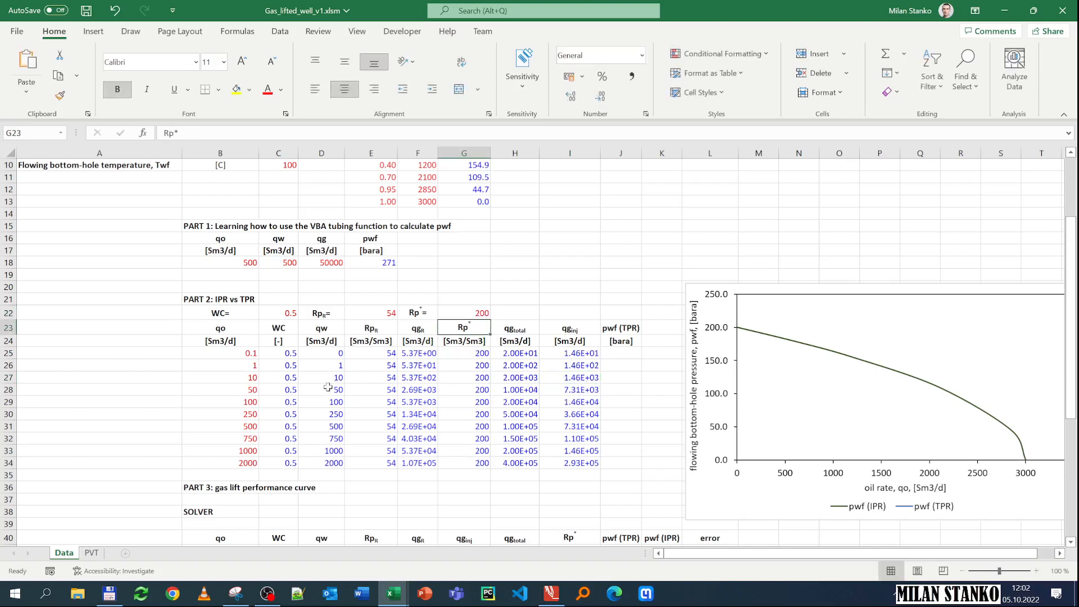
pyautogui.click(252, 378)
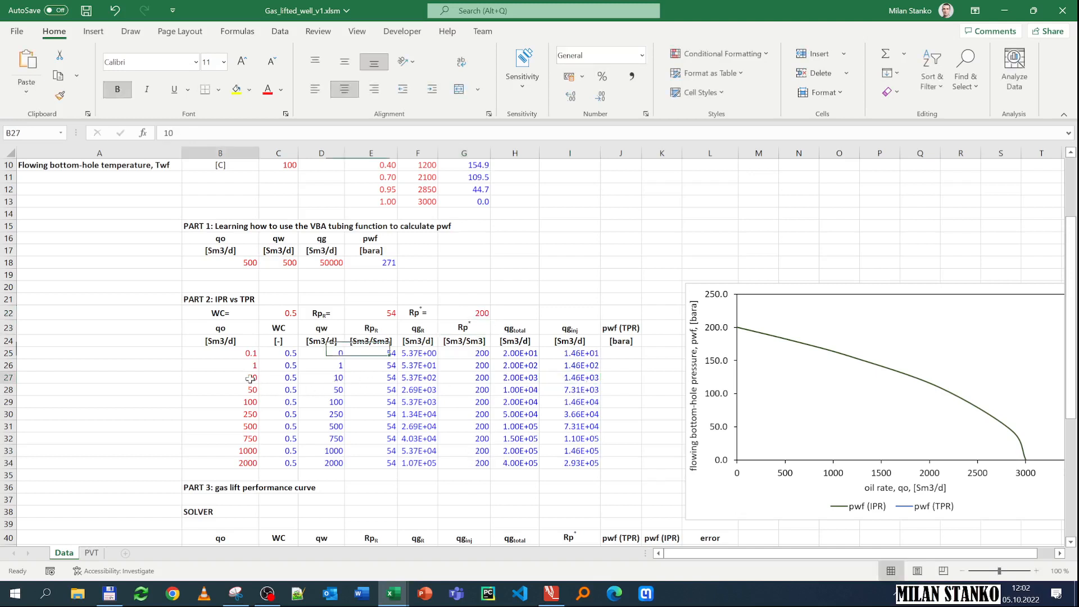
pyautogui.click(373, 379)
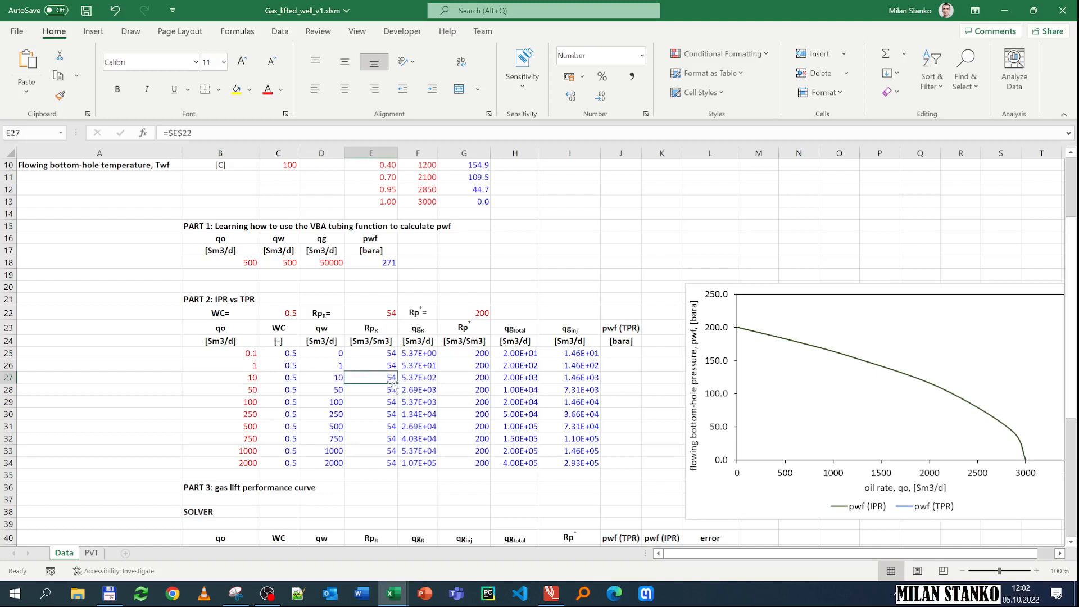
pyautogui.click(420, 382)
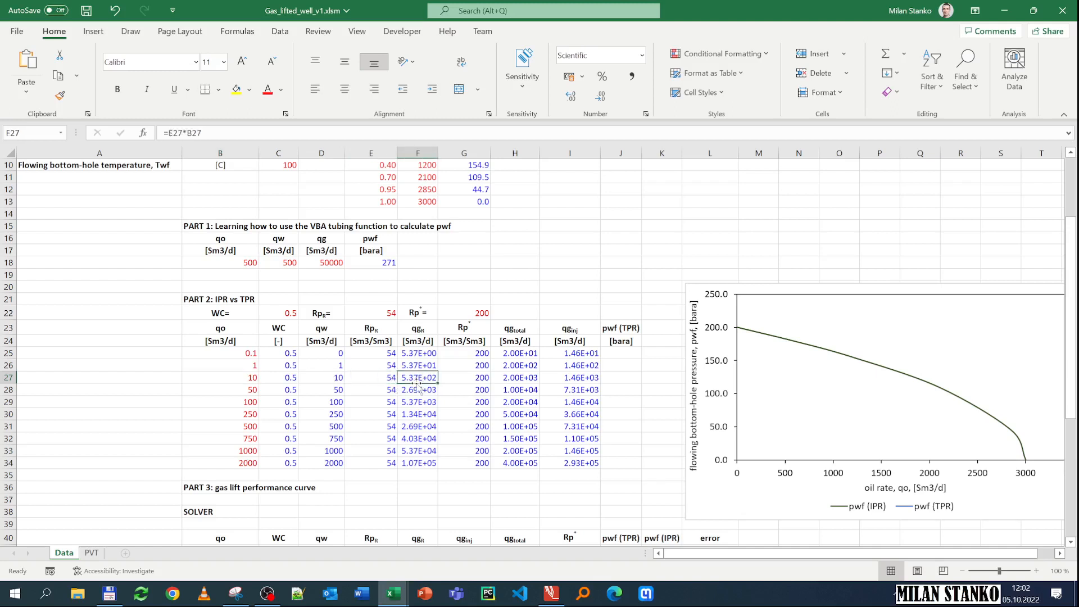
pyautogui.click(530, 380)
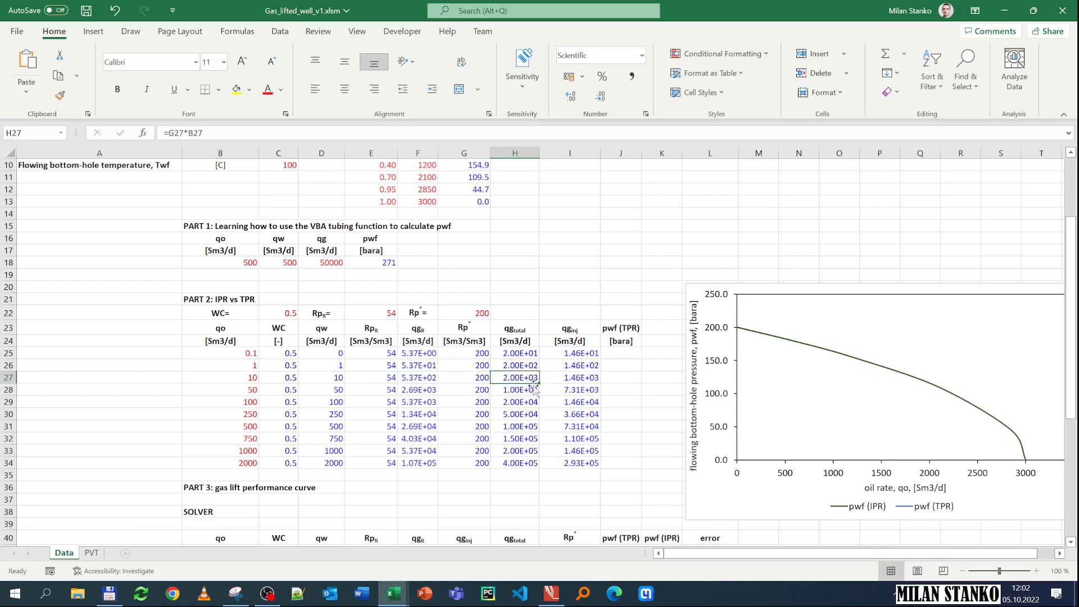
pyautogui.click(581, 380)
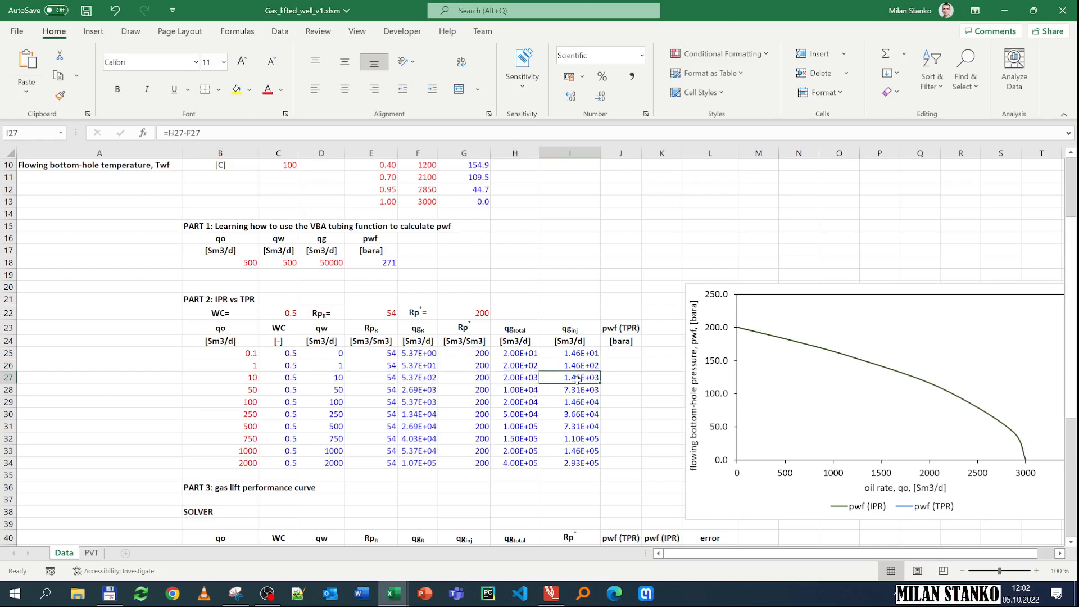
# - Copy the reservoir gas-oil ratio from E22 into the Rp* cell G22
pyautogui.click(376, 311)
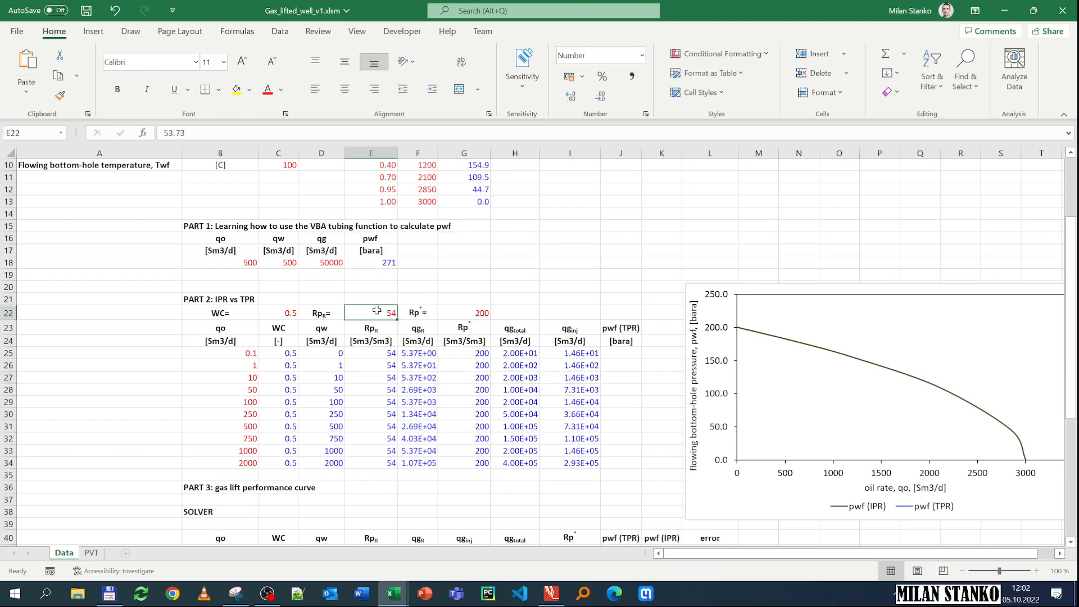
pyautogui.hotkey('ctrl', 'c')
pyautogui.click(480, 313)
pyautogui.hotkey('ctrl', 'v')
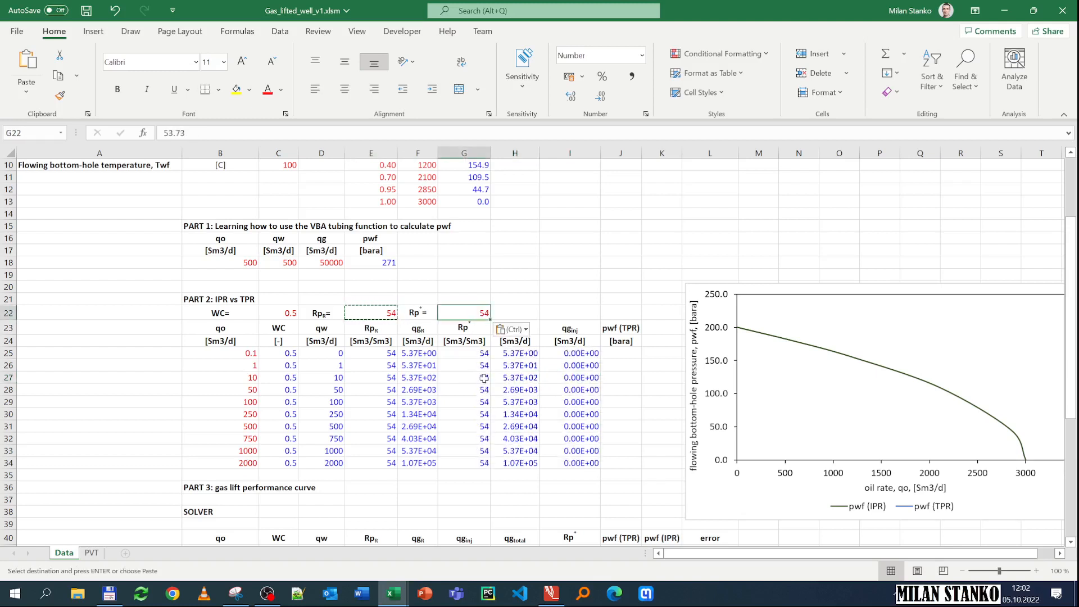
# - Test the injection rates with Rp* at 100 in G22 again, and reset G22 to the reservoir ratio in E22
pyautogui.write('100')
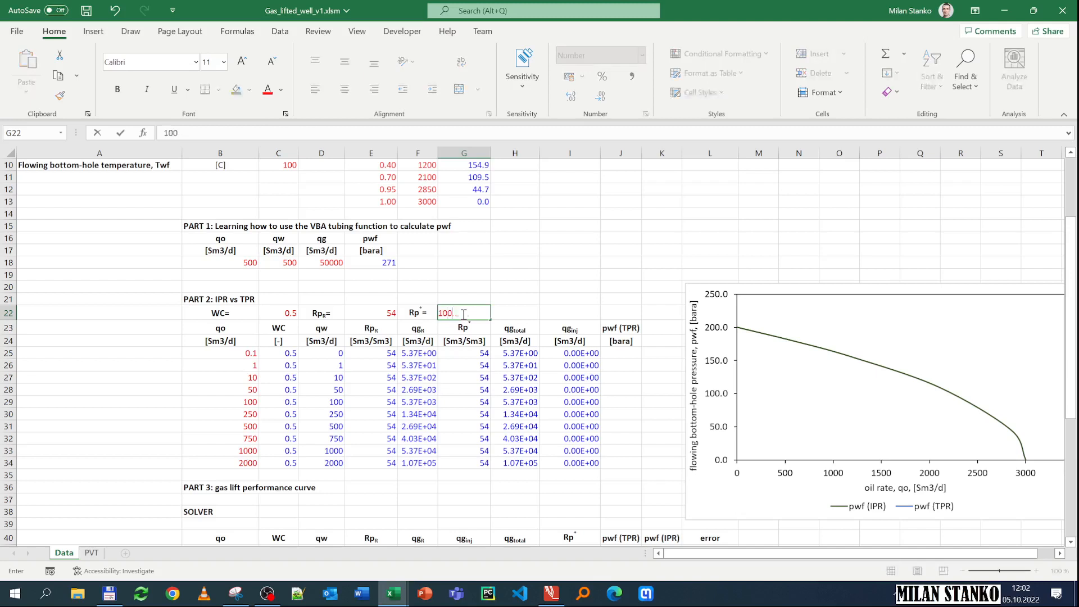
pyautogui.press('Return')
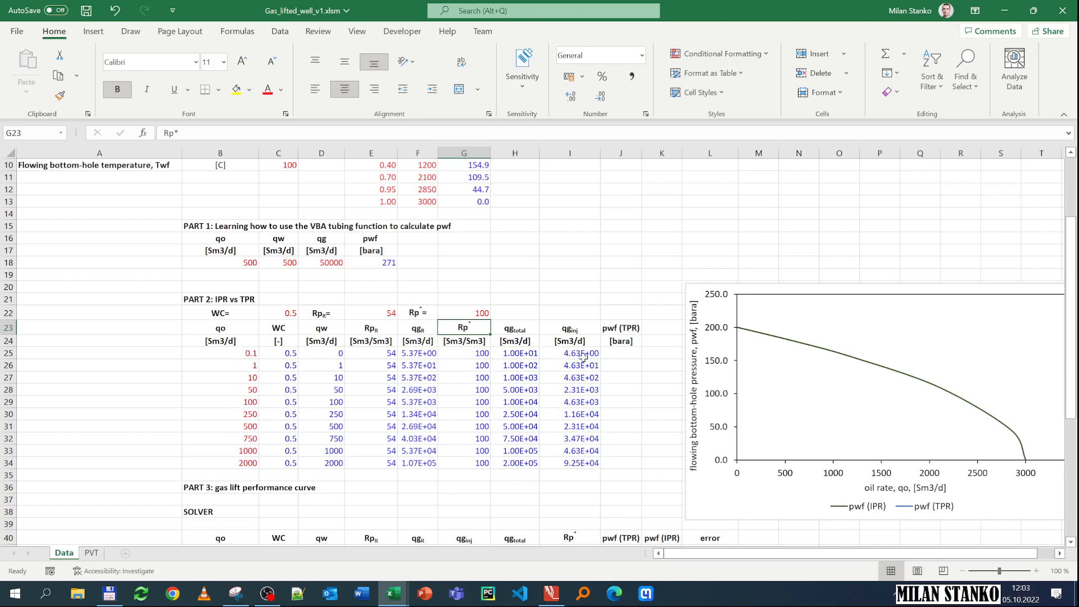
pyautogui.click(375, 308)
pyautogui.hotkey('ctrl', 'c')
pyautogui.click(481, 309)
pyautogui.hotkey('ctrl', 'v')
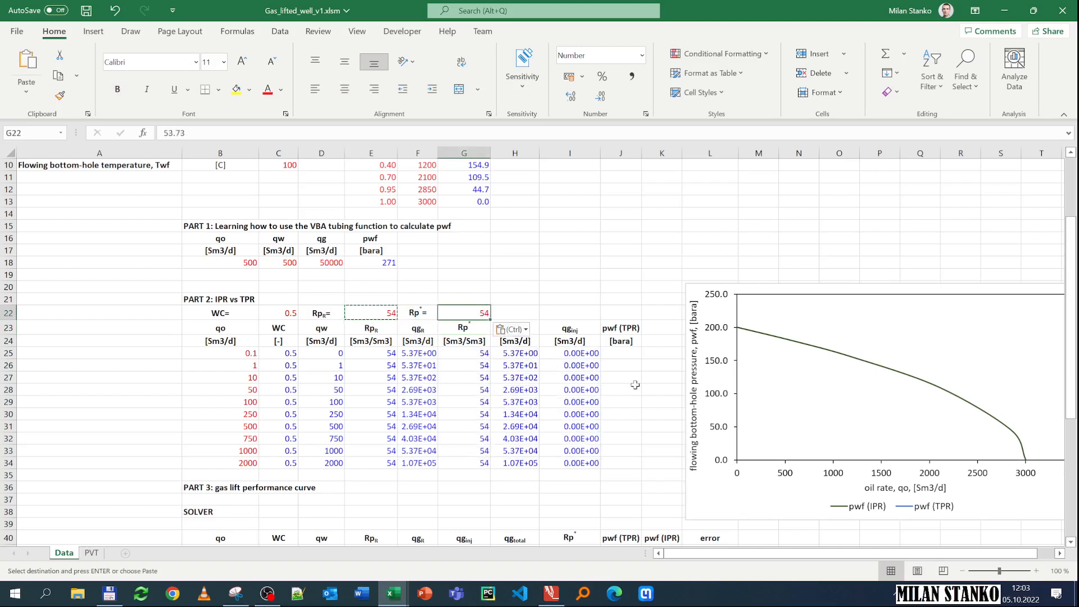
pyautogui.click(634, 352)
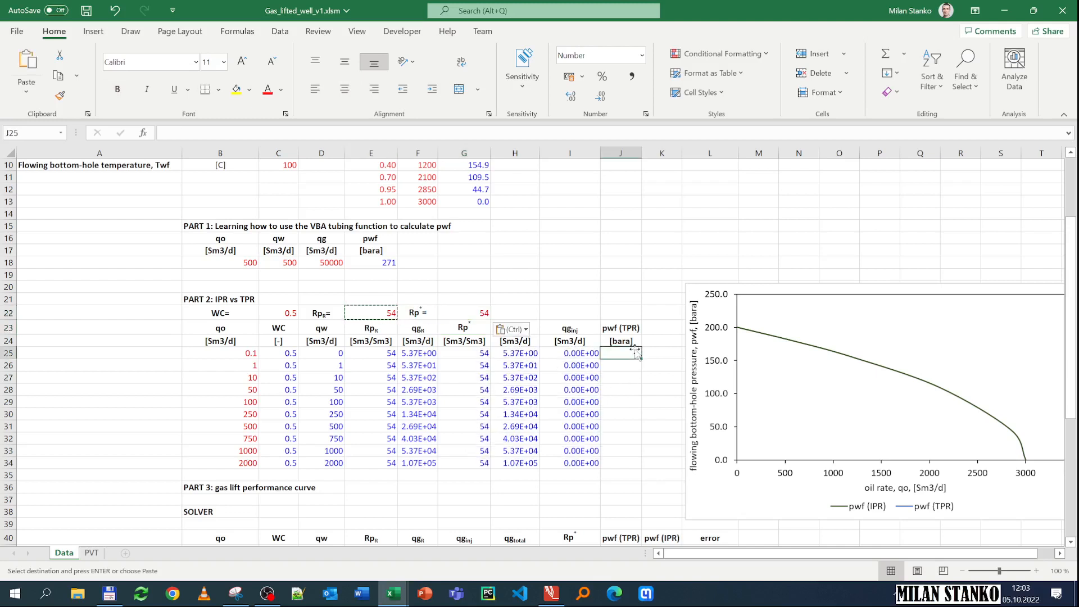
pyautogui.moveTo(637, 351); pyautogui.dragTo(636, 364)
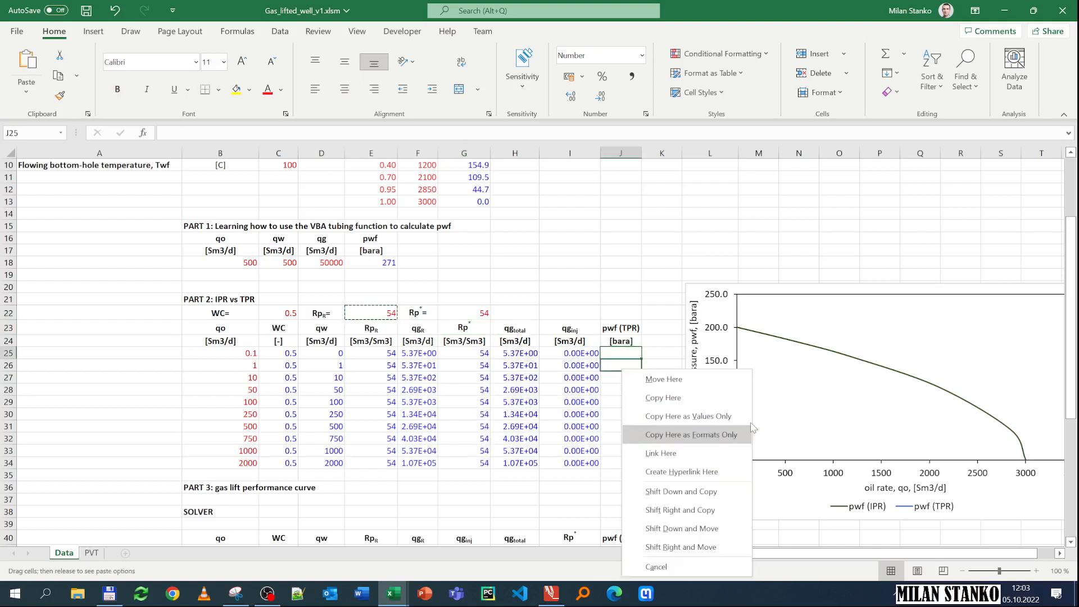
pyautogui.press('Escape')
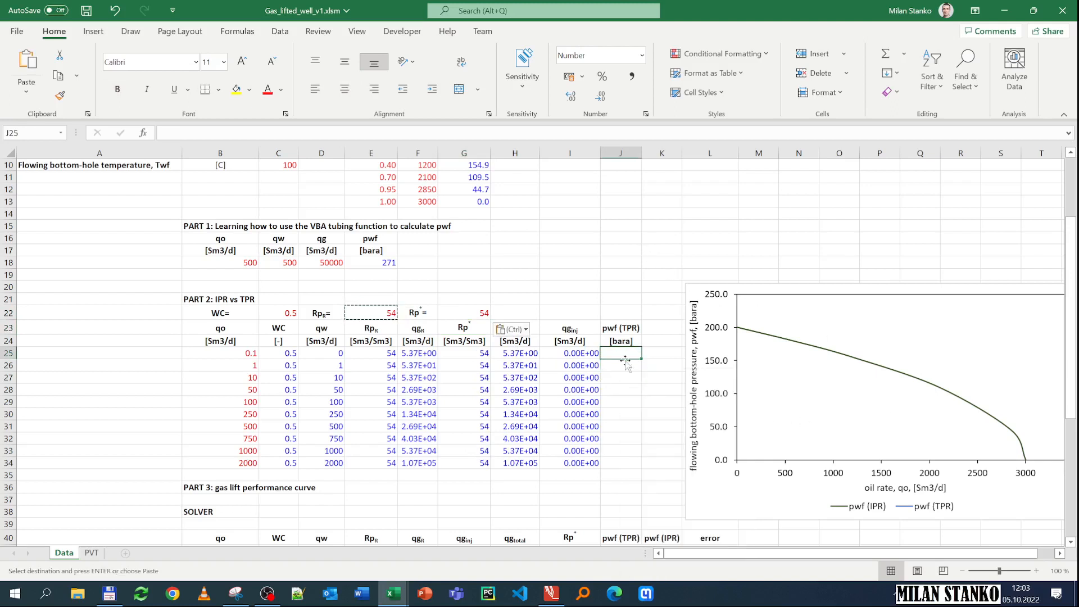
# - Start an mpf_p formula in J25 with absolute references to wellhead pressure C7 for PBound and bound type C9 for BoundType
pyautogui.doubleClick(625, 353)
pyautogui.write('=mp')
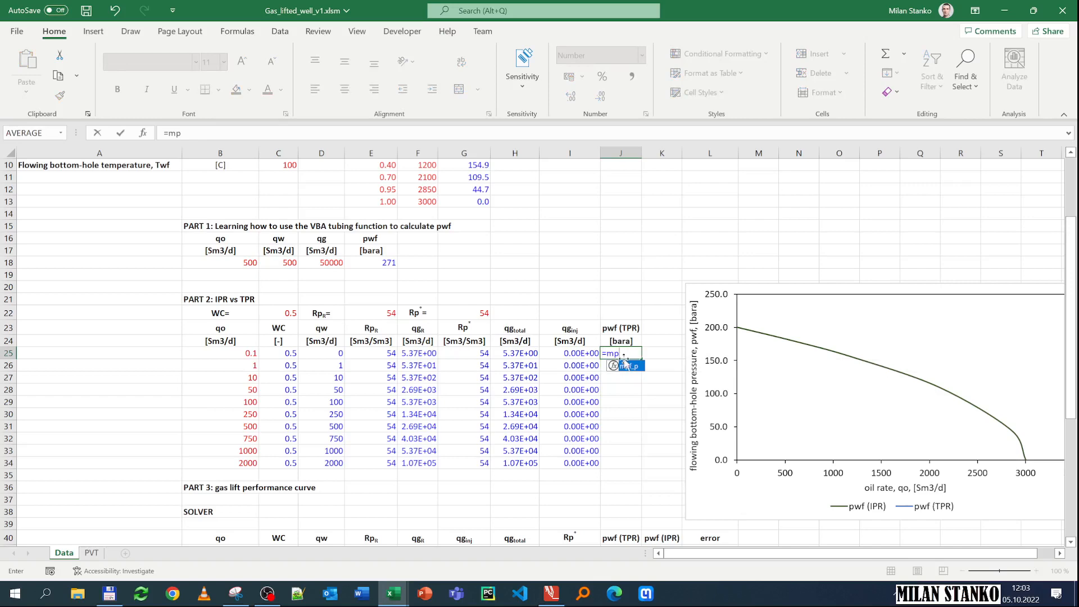
pyautogui.doubleClick(628, 366)
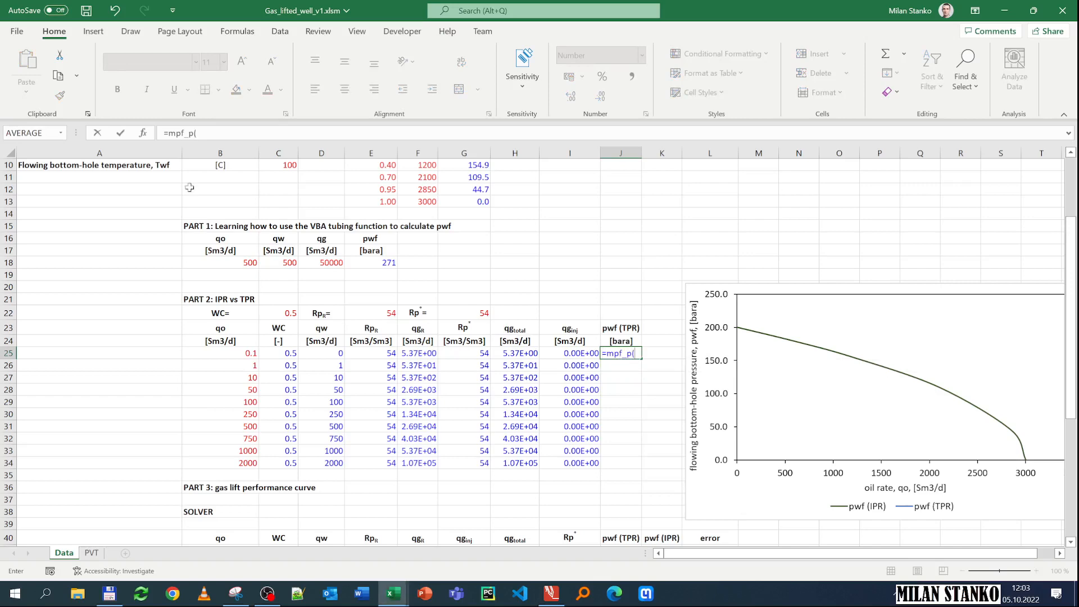
pyautogui.click(144, 133)
pyautogui.scroll(3, 284, 276)
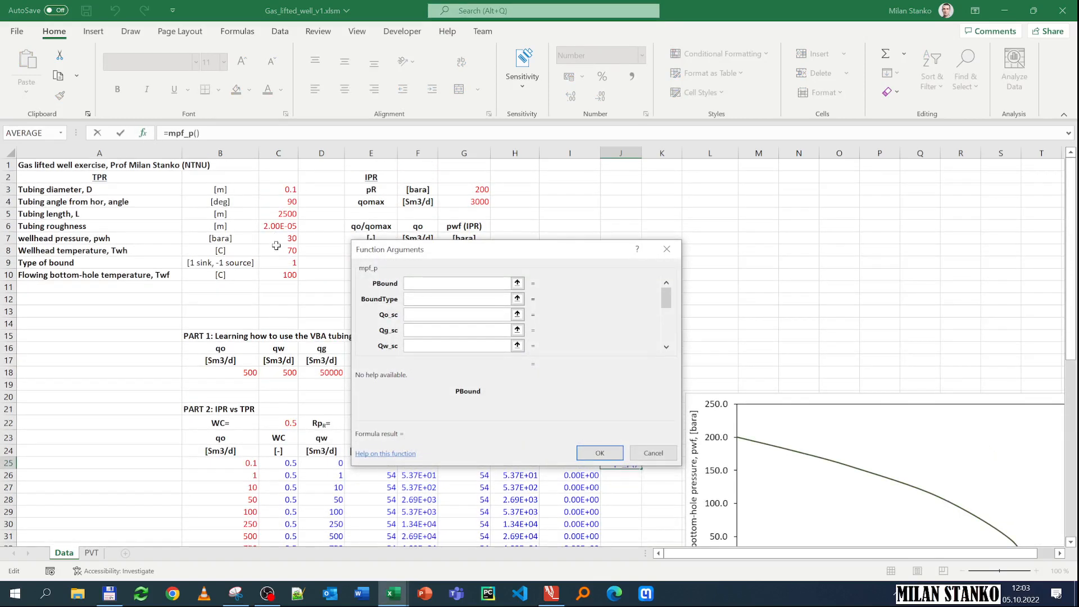
pyautogui.press('F4')
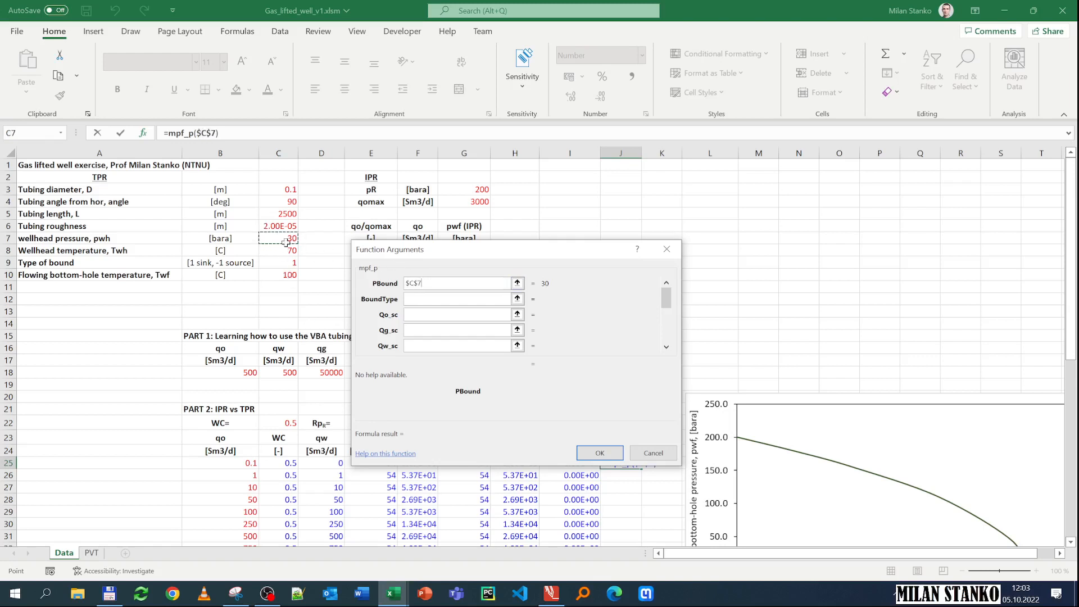
pyautogui.click(408, 298)
pyautogui.click(278, 262)
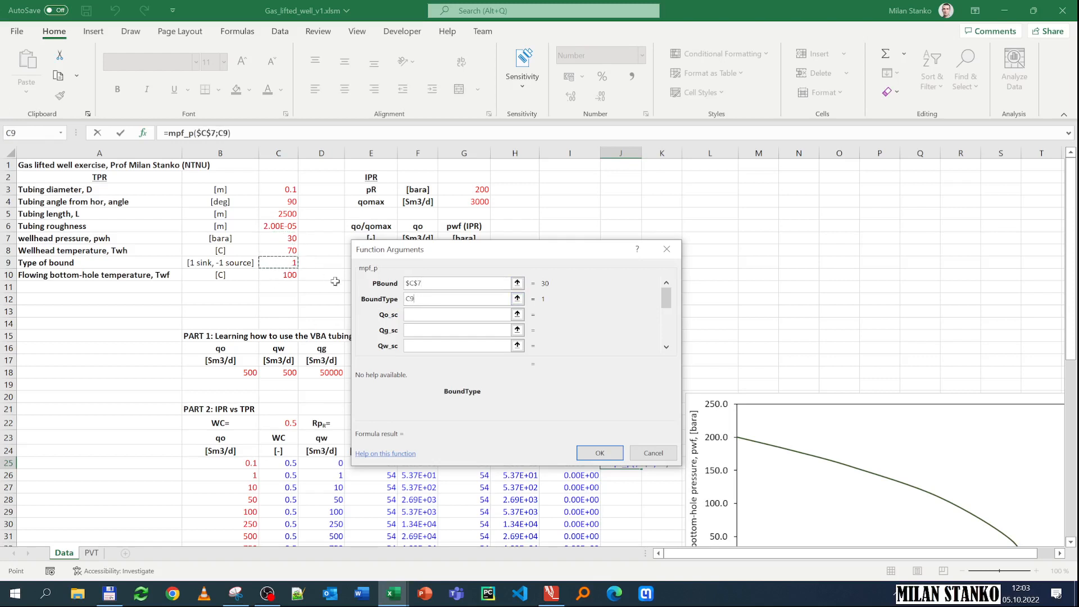
pyautogui.press('F4')
# - Assign the row 25 rates as relative references: oil B25 to Qo_sc, total gas H25 to Qg_sc, and water D25 to Qw_sc
pyautogui.click(426, 313)
pyautogui.scroll(-1, 304, 458)
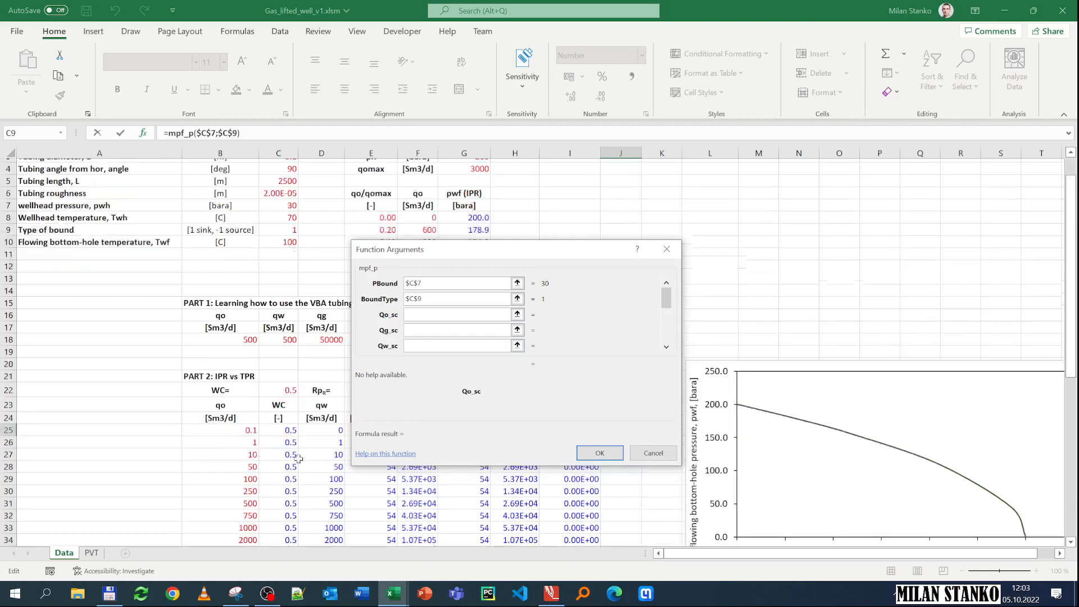
pyautogui.click(234, 430)
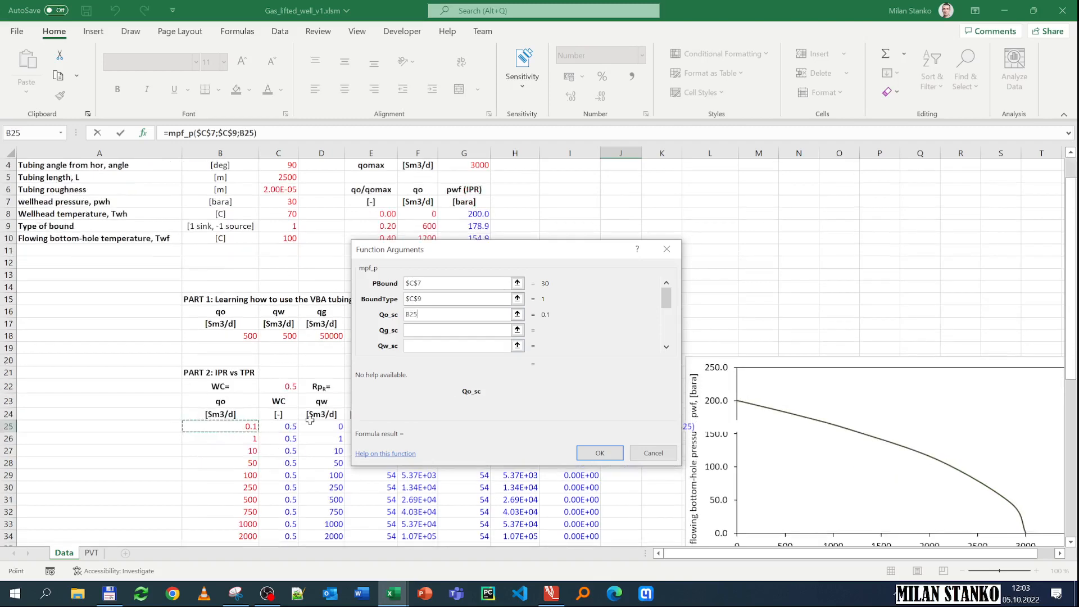
pyautogui.moveTo(474, 253); pyautogui.dragTo(203, 179)
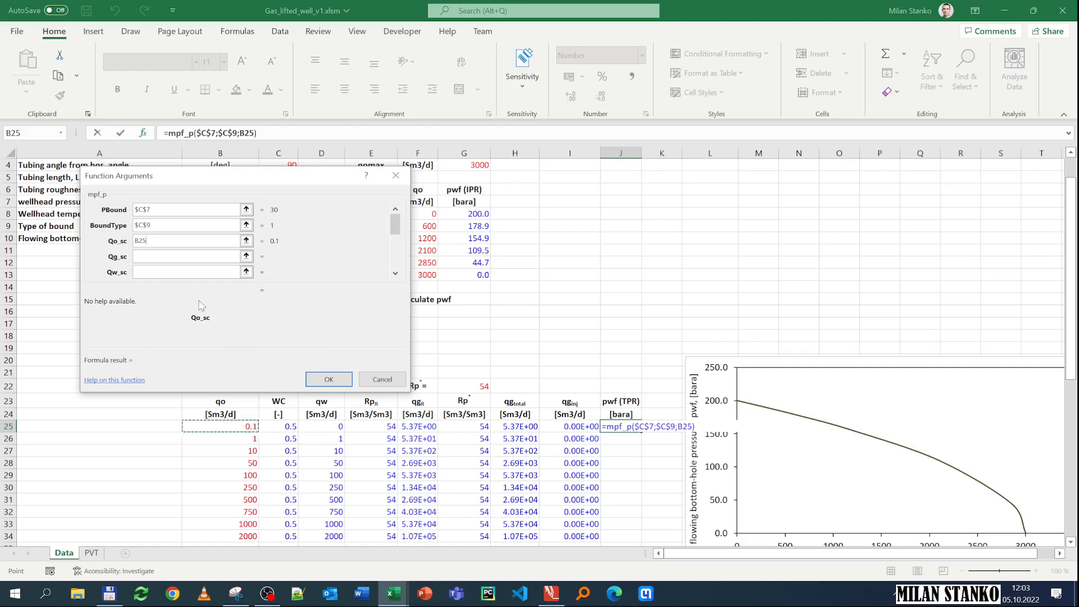
pyautogui.click(152, 257)
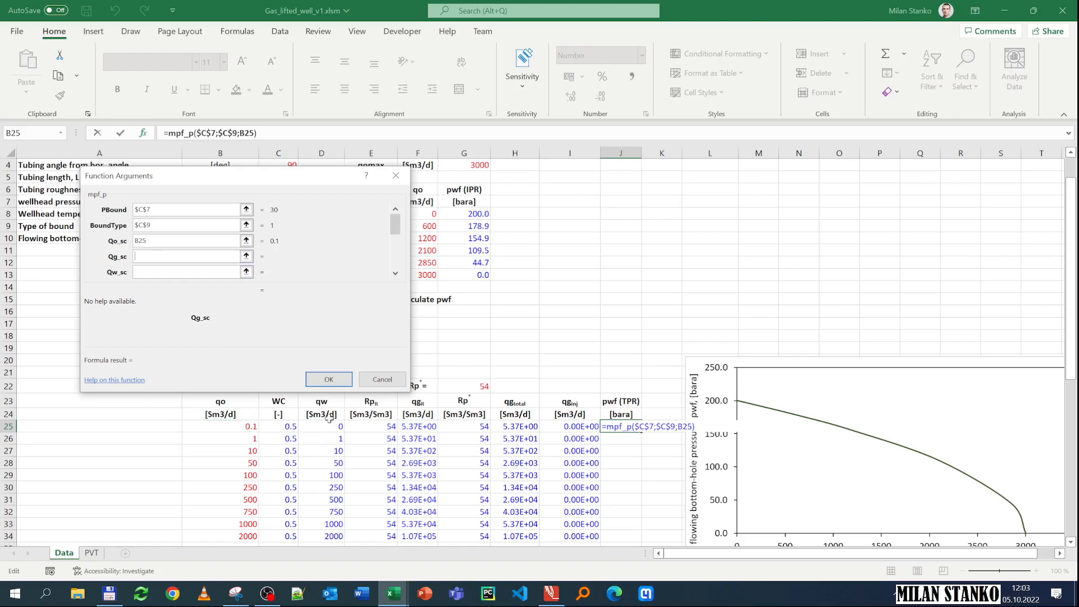
pyautogui.click(518, 426)
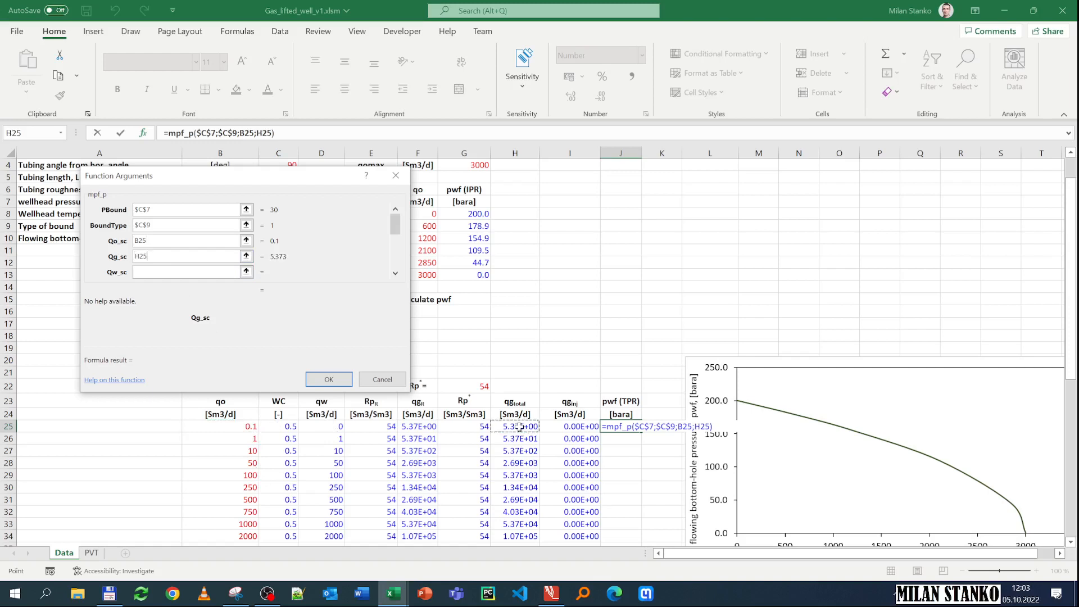
pyautogui.click(163, 272)
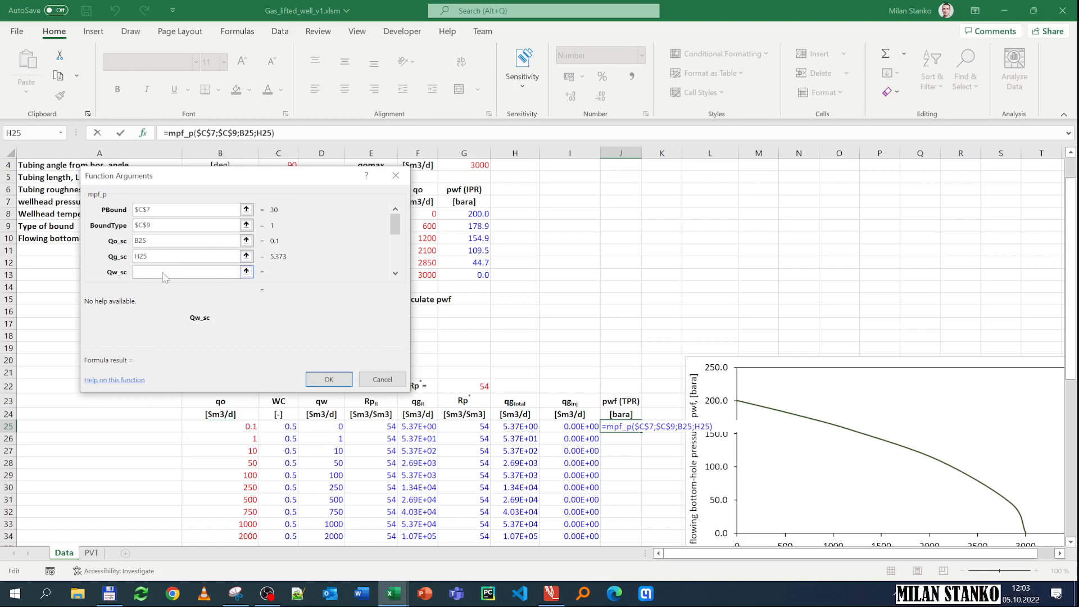
pyautogui.click(332, 428)
# - Assign the tubing length in C5 to the L argument as an absolute reference
pyautogui.click(396, 273)
pyautogui.click(395, 274)
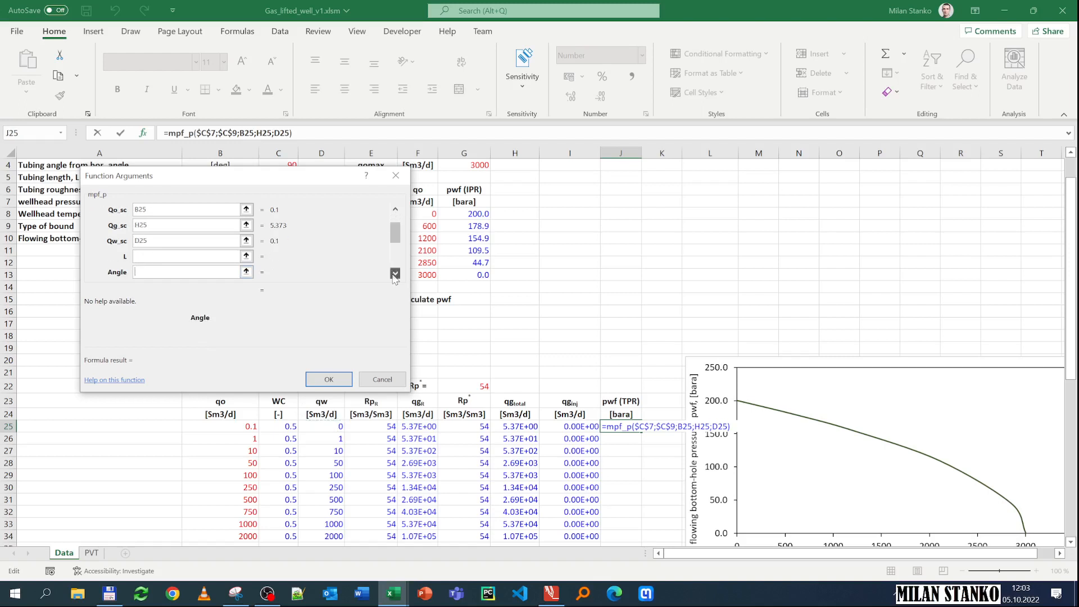
pyautogui.click(395, 273)
pyautogui.click(159, 241)
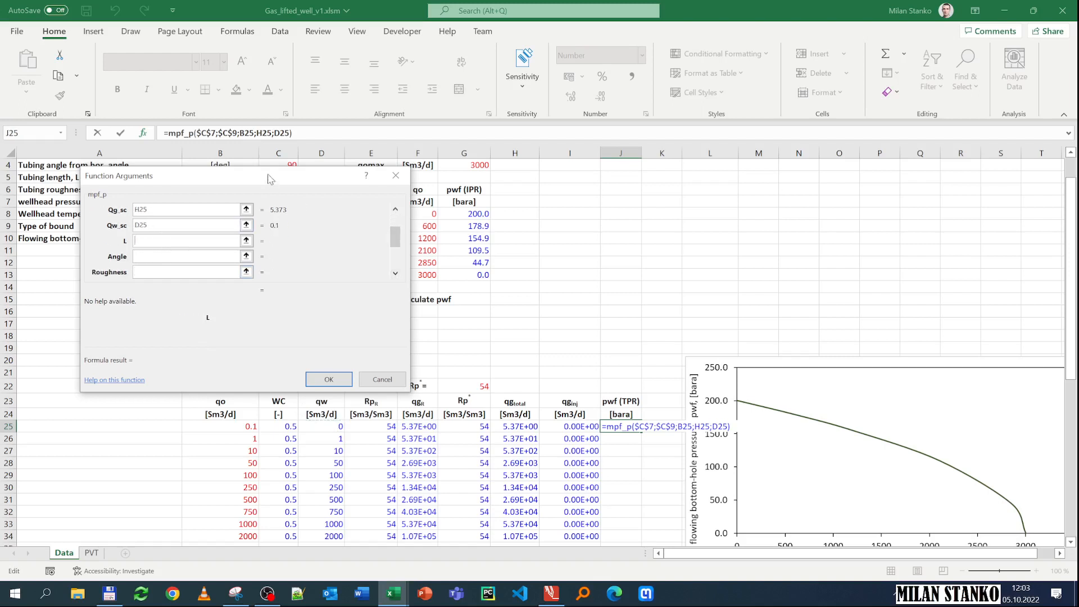
pyautogui.moveTo(269, 179); pyautogui.dragTo(661, 178)
pyautogui.click(296, 179)
pyautogui.press('F4')
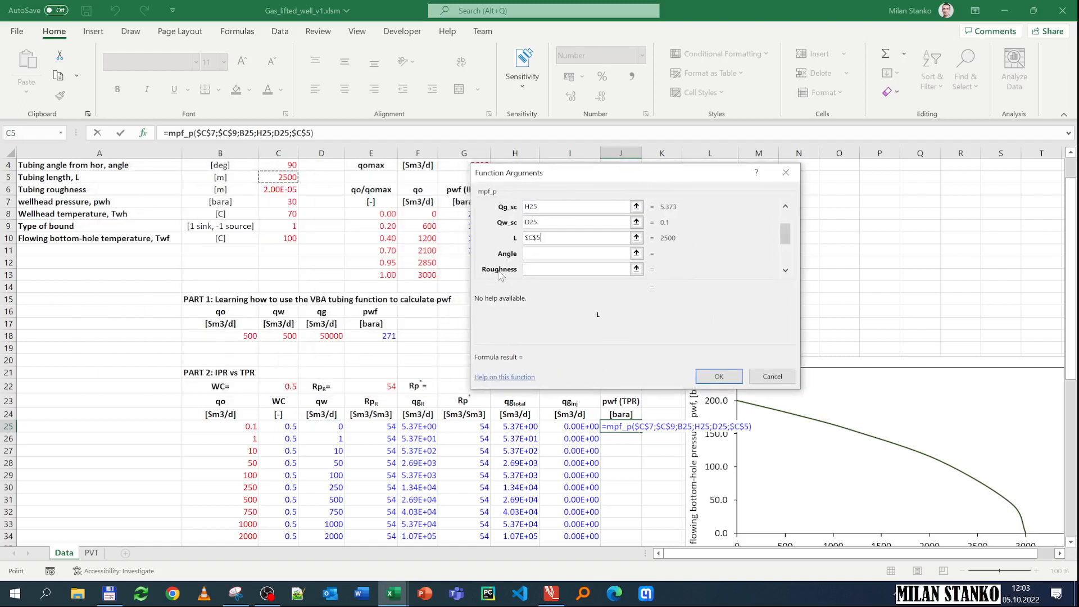
# - Assign tubing angle C4 to Angle and tubing roughness C6 to Roughness, both as absolute references
pyautogui.click(544, 253)
pyautogui.click(281, 165)
pyautogui.press('F4')
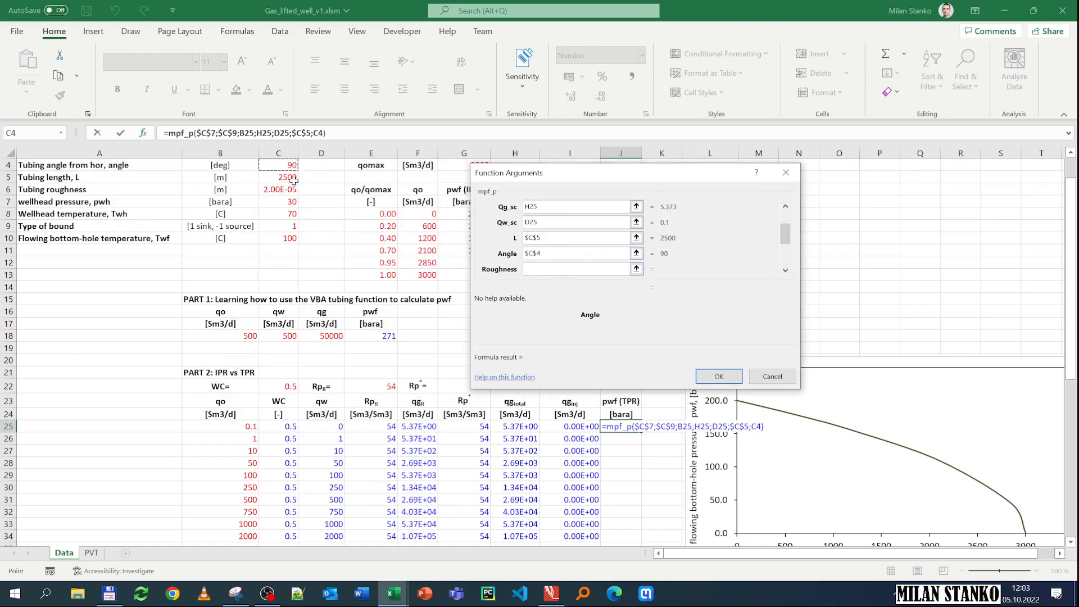
pyautogui.click(528, 269)
pyautogui.click(265, 191)
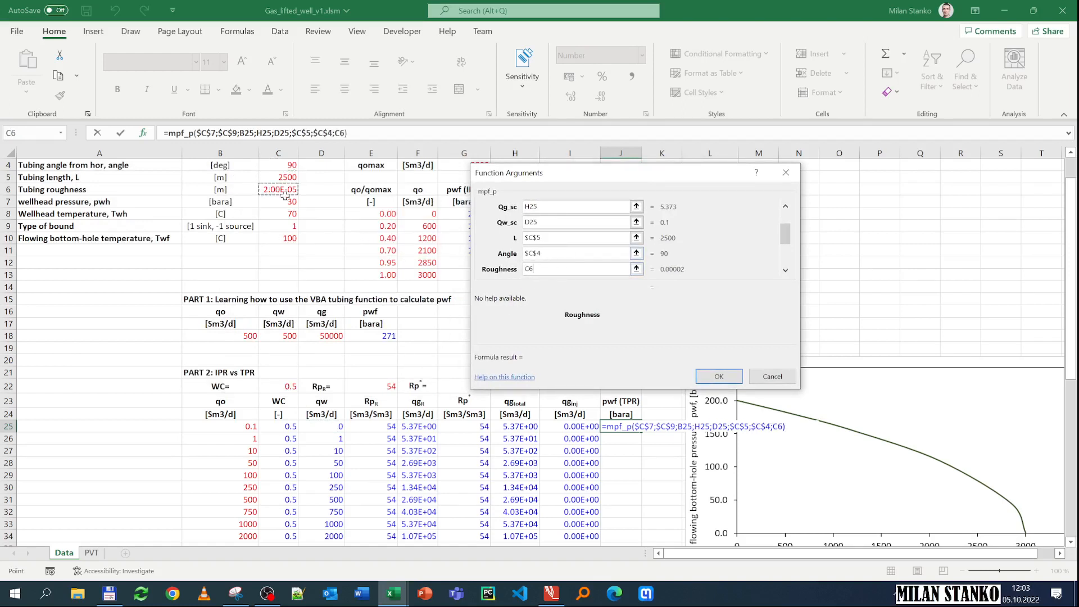
pyautogui.press('F4')
# - Assign the tubing diameter in C3 to the D argument as an absolute reference
pyautogui.click(785, 270)
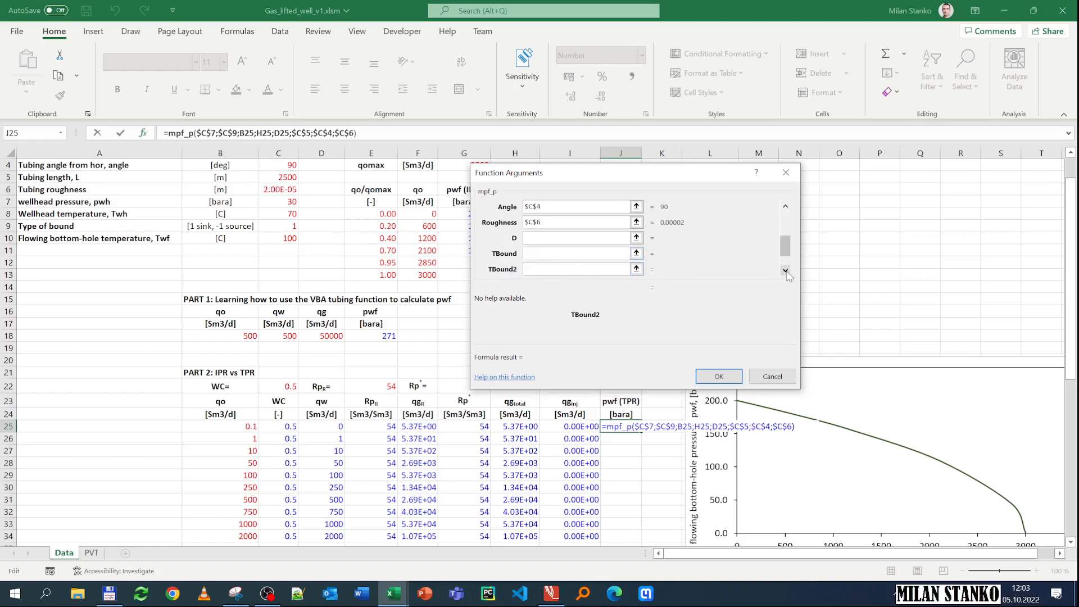
pyautogui.click(532, 237)
pyautogui.scroll(1, 284, 179)
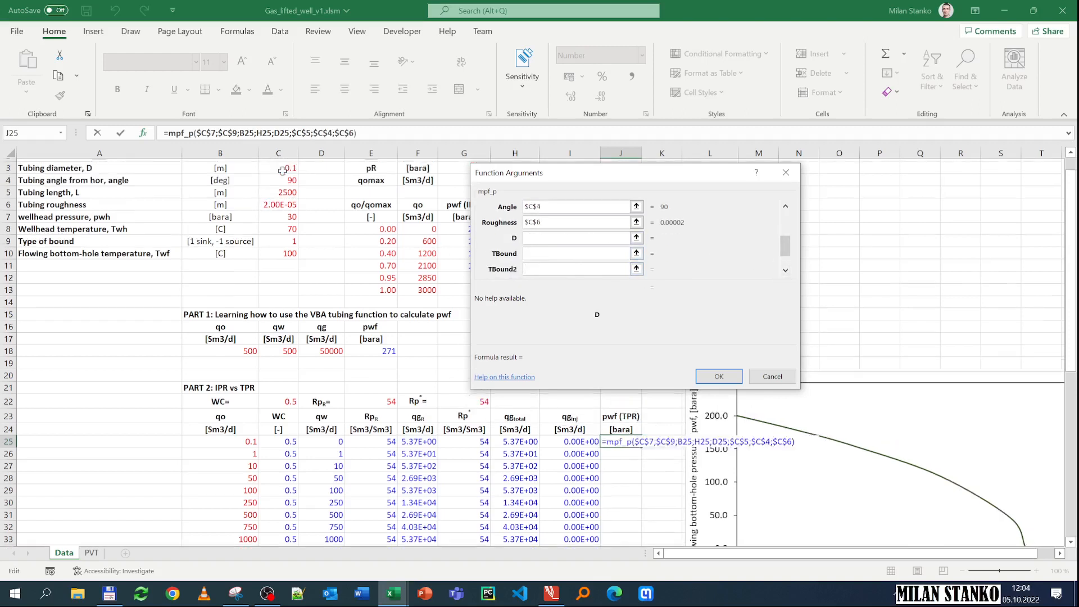
pyautogui.click(286, 191)
pyautogui.press('F4')
# - Assign wellhead temperature C8 to TBound and flowing bottom-hole temperature C10 to TBound2, both as absolute references
pyautogui.click(535, 254)
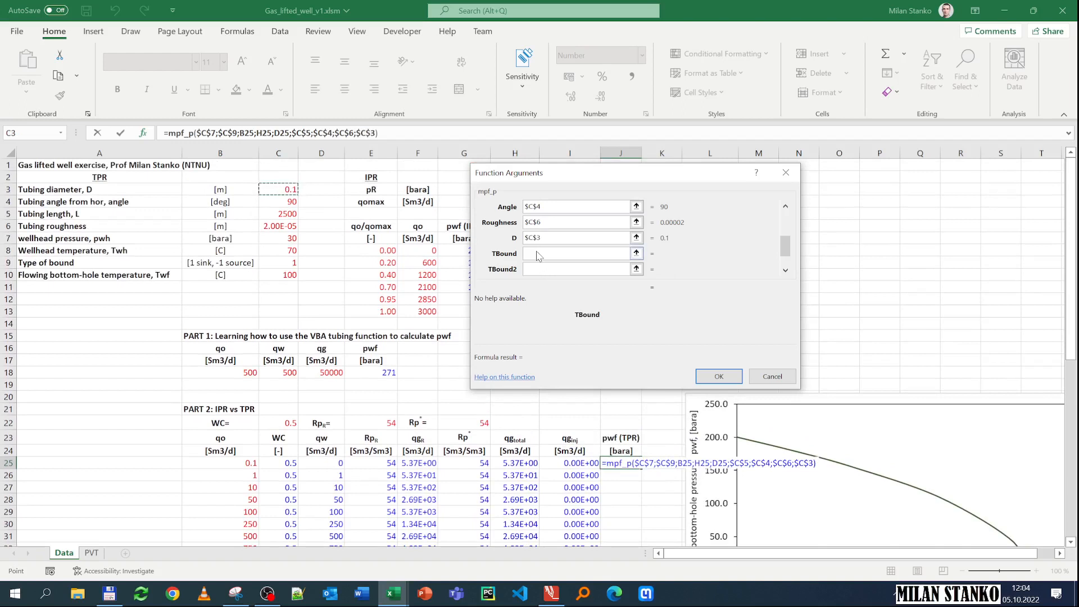
pyautogui.click(282, 251)
pyautogui.press('F4')
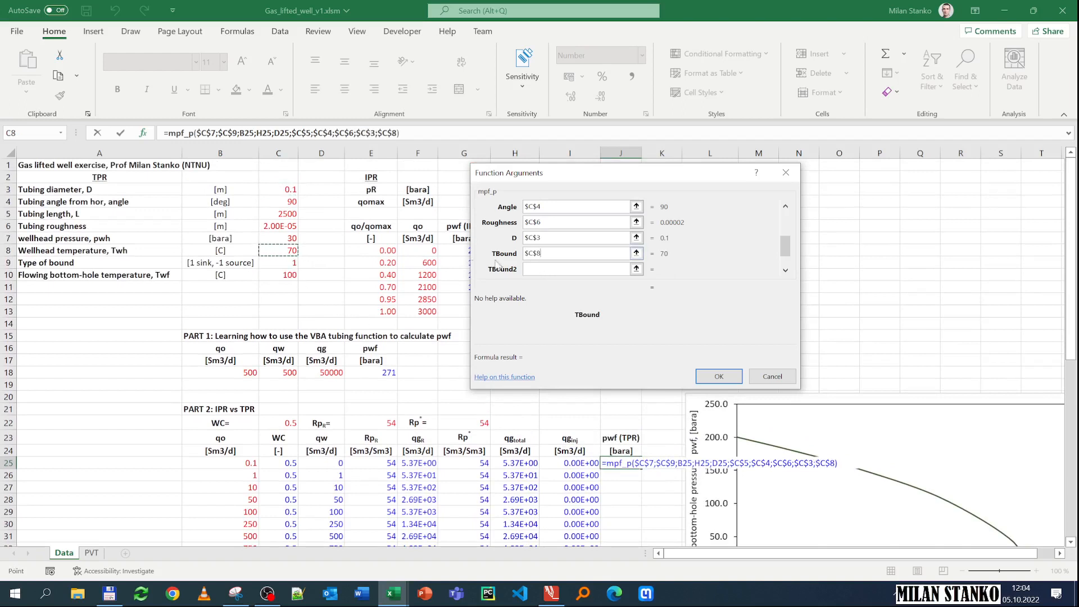
pyautogui.click(542, 270)
pyautogui.click(278, 276)
pyautogui.press('F4')
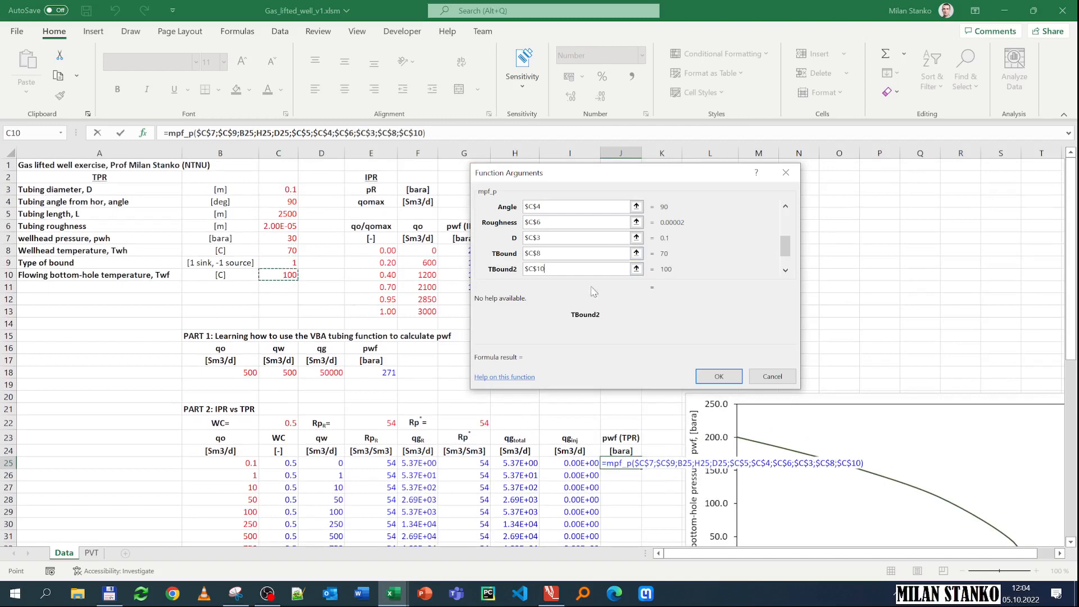
# - Assign the PVT sheet's data without its header rows to PVTMatrix as the absolute range PVT!$A$3:$P$992
pyautogui.click(785, 271)
pyautogui.click(785, 271)
pyautogui.click(544, 253)
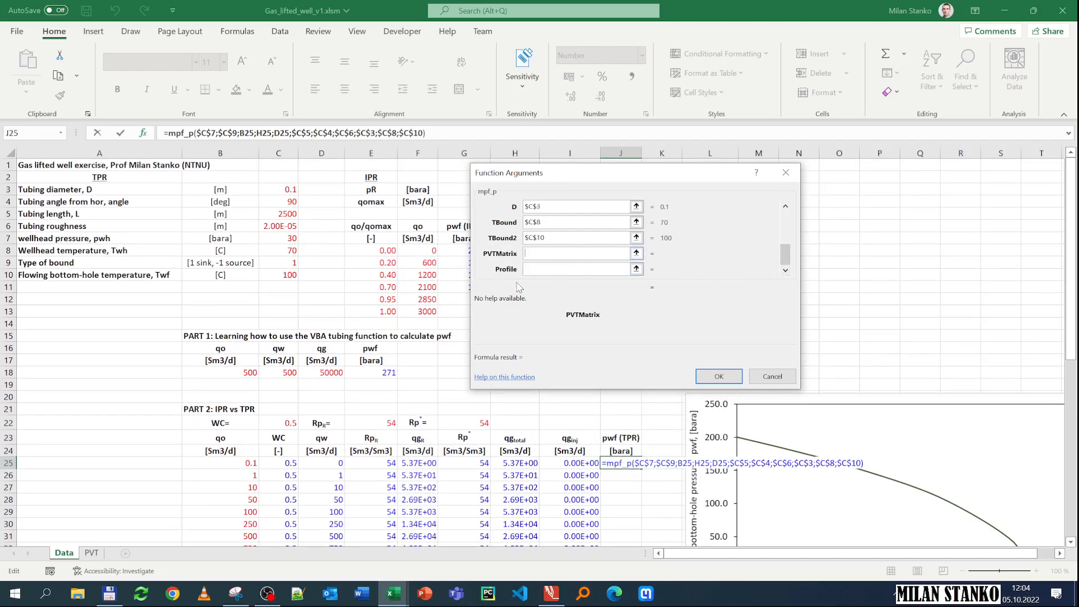
pyautogui.click(91, 552)
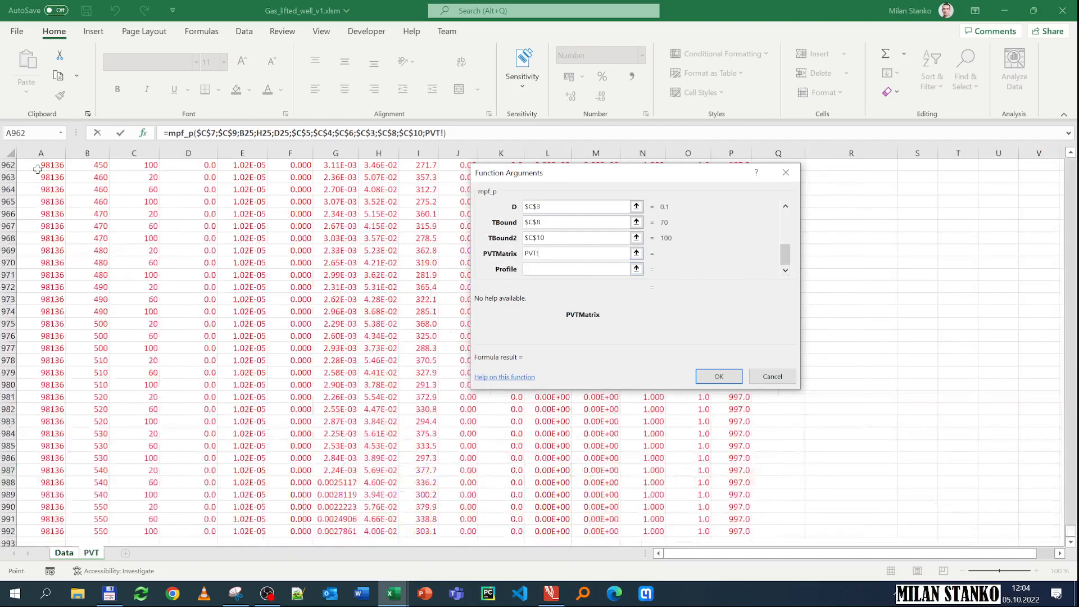
pyautogui.scroll(4, 713, 516)
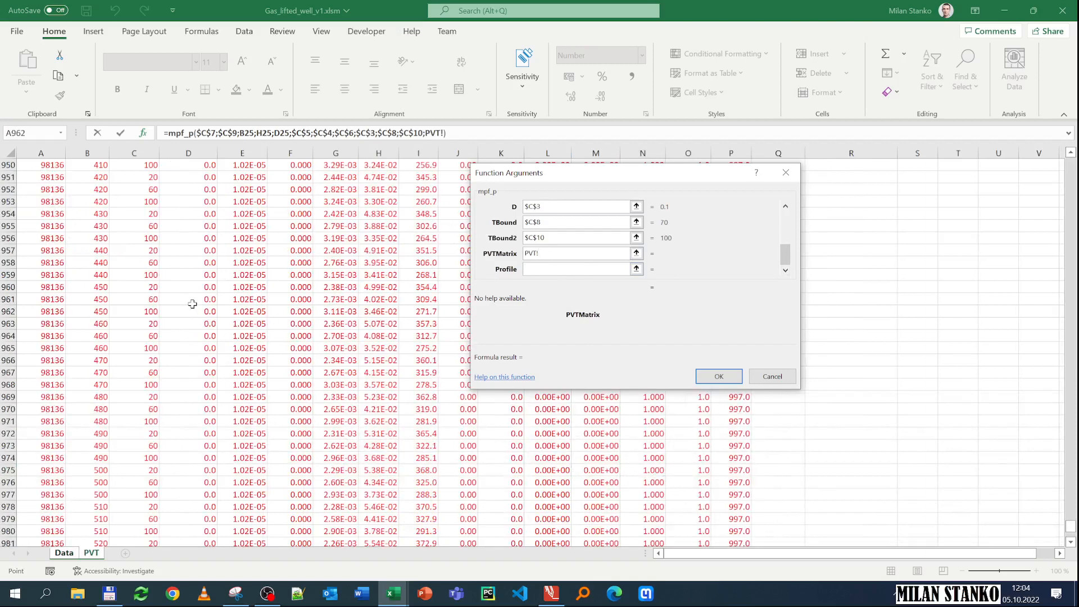
pyautogui.scroll(-2, 192, 303)
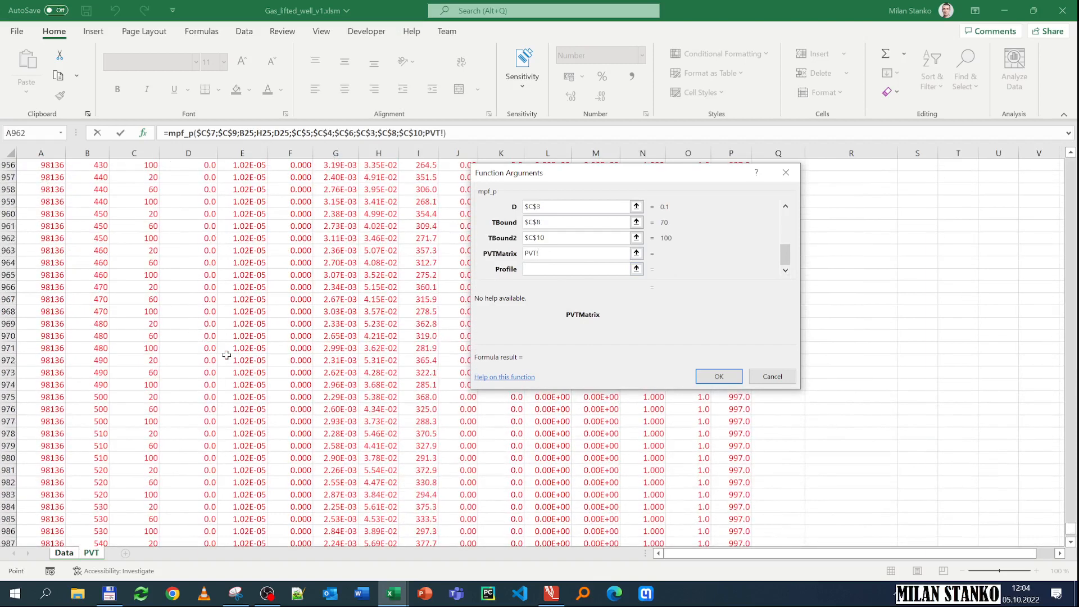
pyautogui.scroll(-3, 226, 355)
pyautogui.click(728, 496)
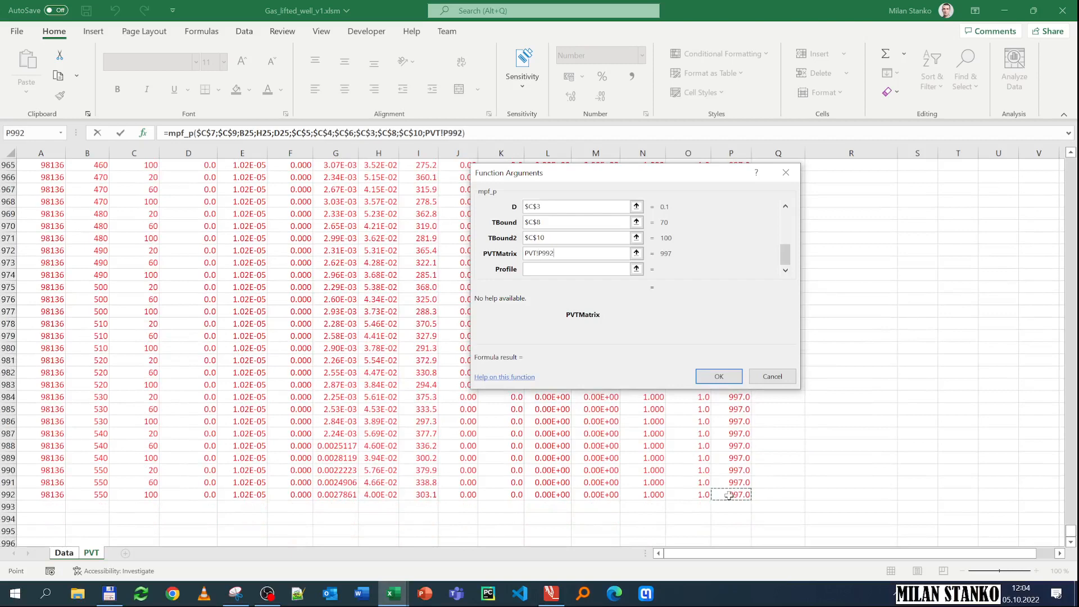
pyautogui.hotkey('ctrl', 'shift', 'Left')
pyautogui.hotkey('ctrl', 'shift', 'Up')
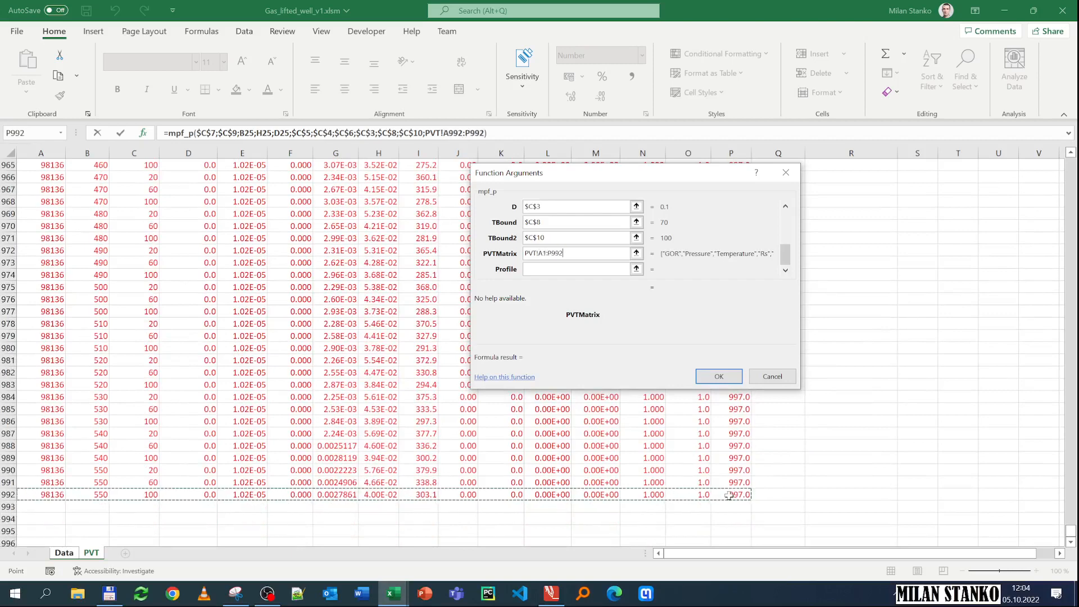
pyautogui.hotkey('shift', 'Down')
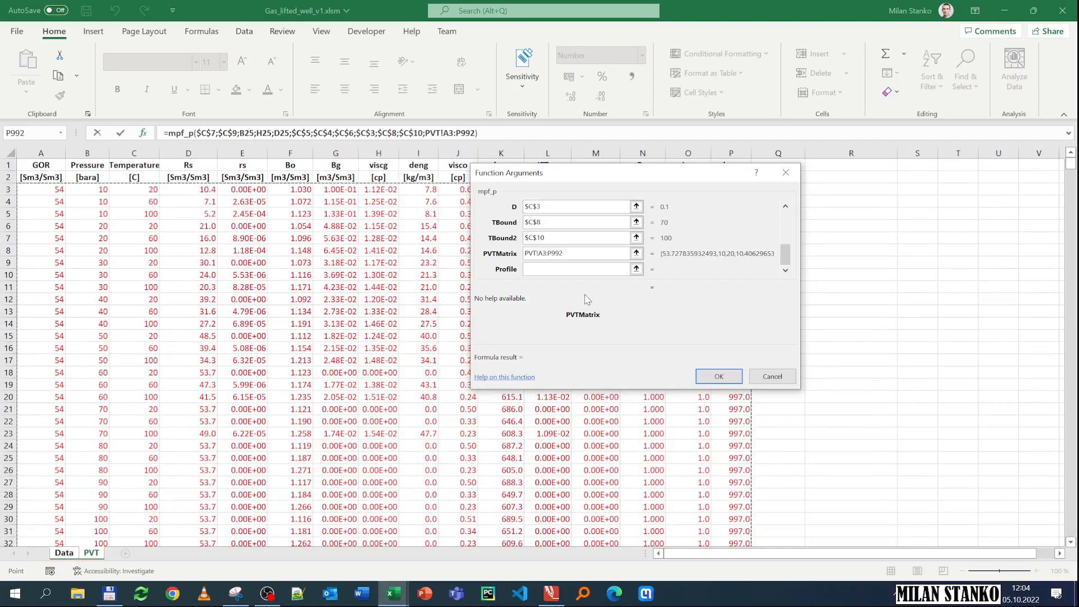
pyautogui.press('F4')
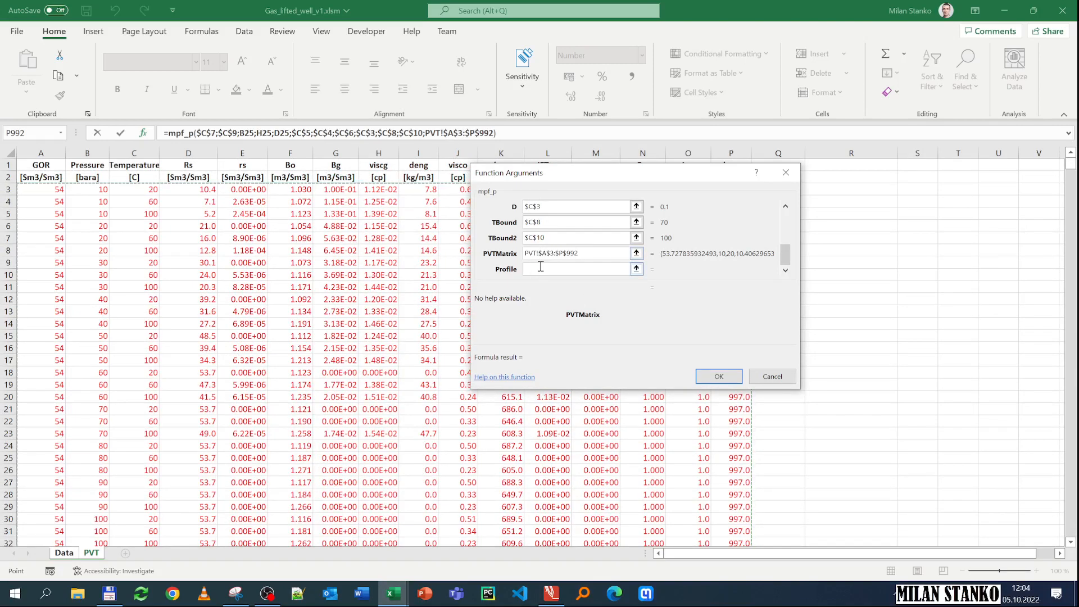
# - Complete the J25 formula with Profile set to 0 and fill it down the pwf (TPR) column to J34
pyautogui.click(541, 268)
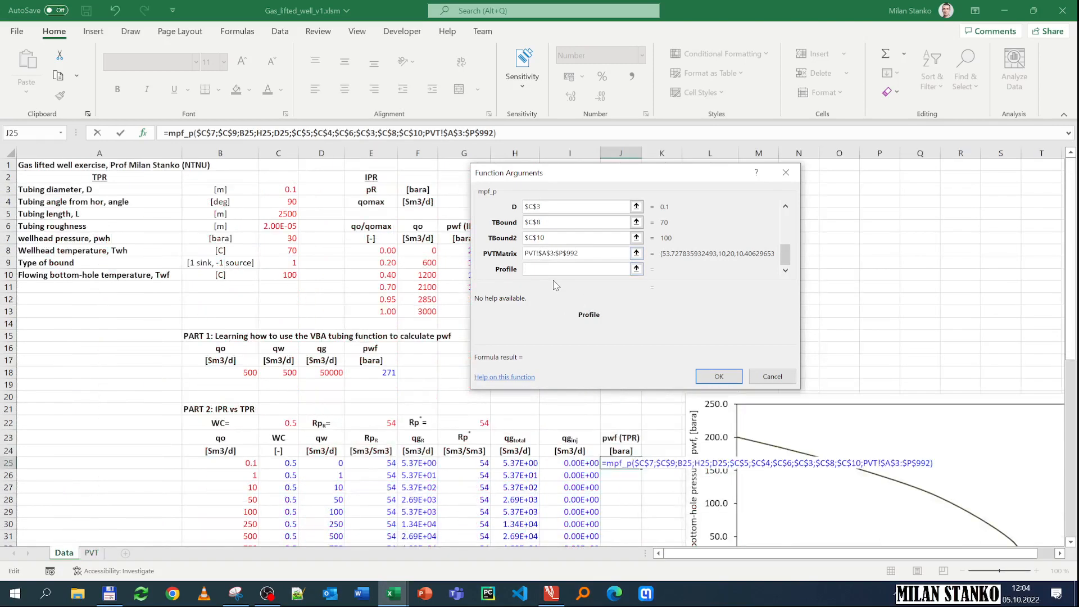
pyautogui.write('0')
pyautogui.press('Return')
pyautogui.scroll(-2, 609, 358)
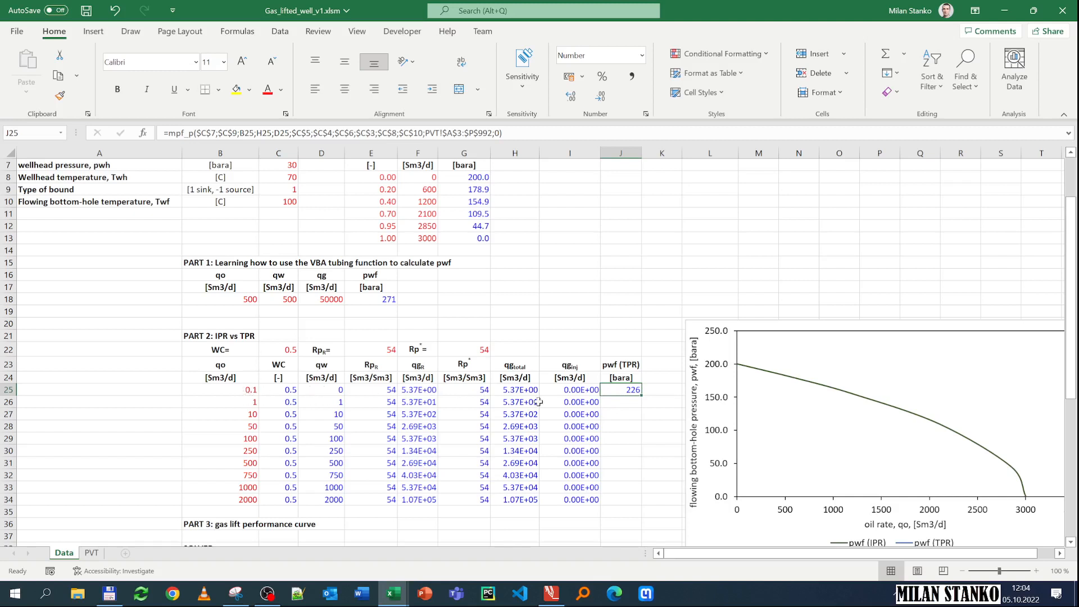
pyautogui.doubleClick(644, 395)
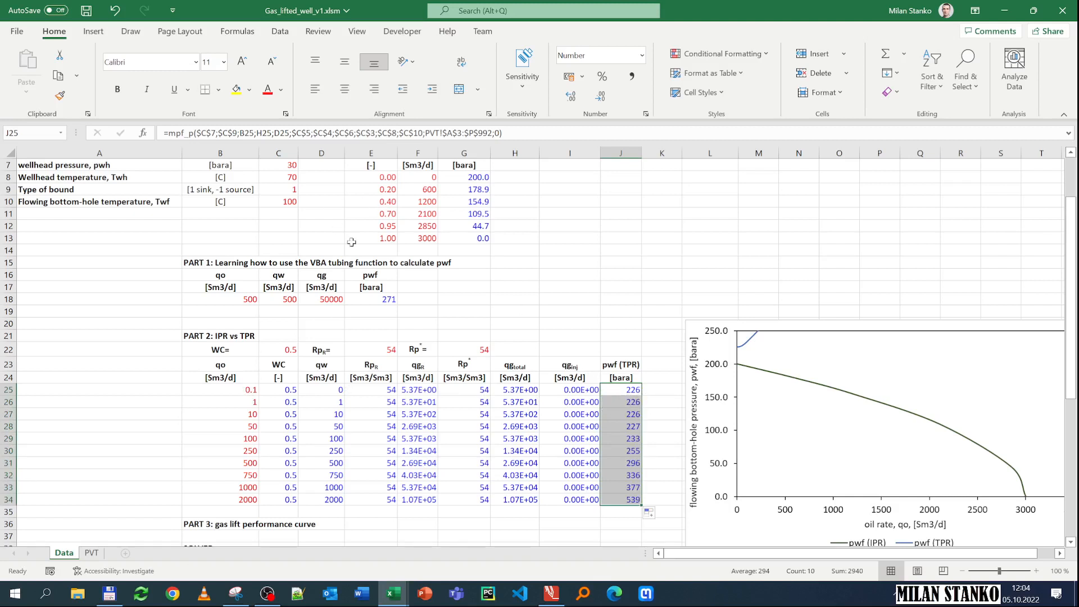
# - Set the Part 2 water cut (WC) in C22 to 0 and inspect where the TPR and IPR curves intersect
pyautogui.click(281, 351)
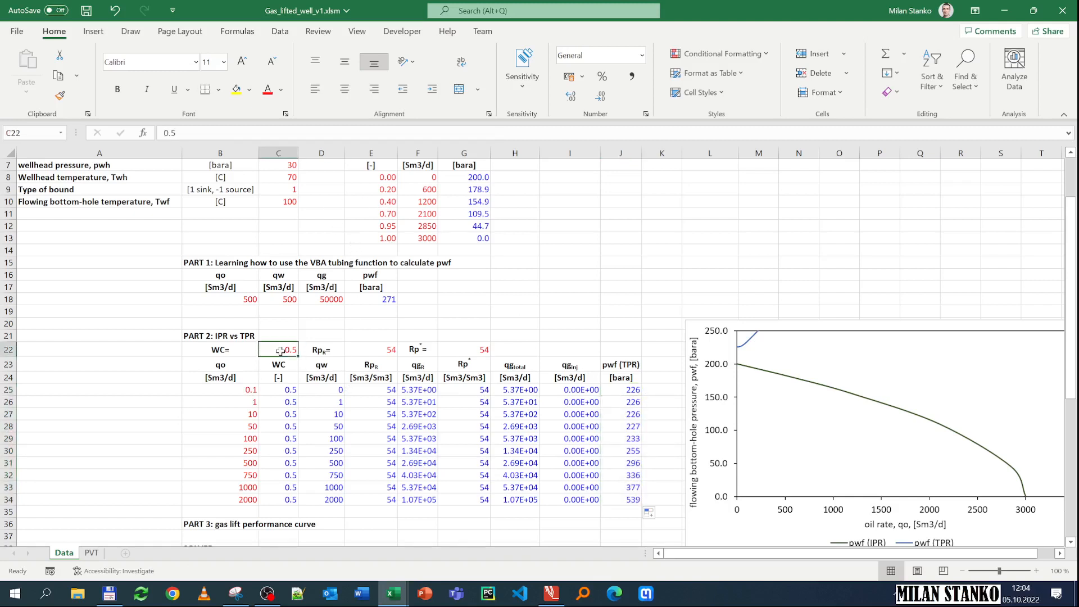
pyautogui.write('0')
pyautogui.press('Return')
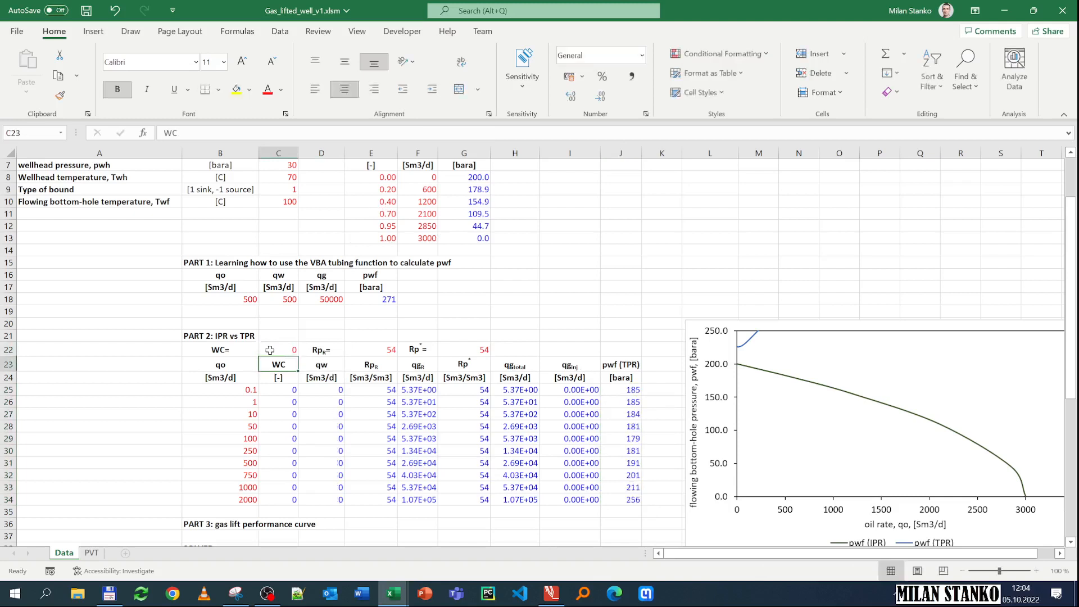
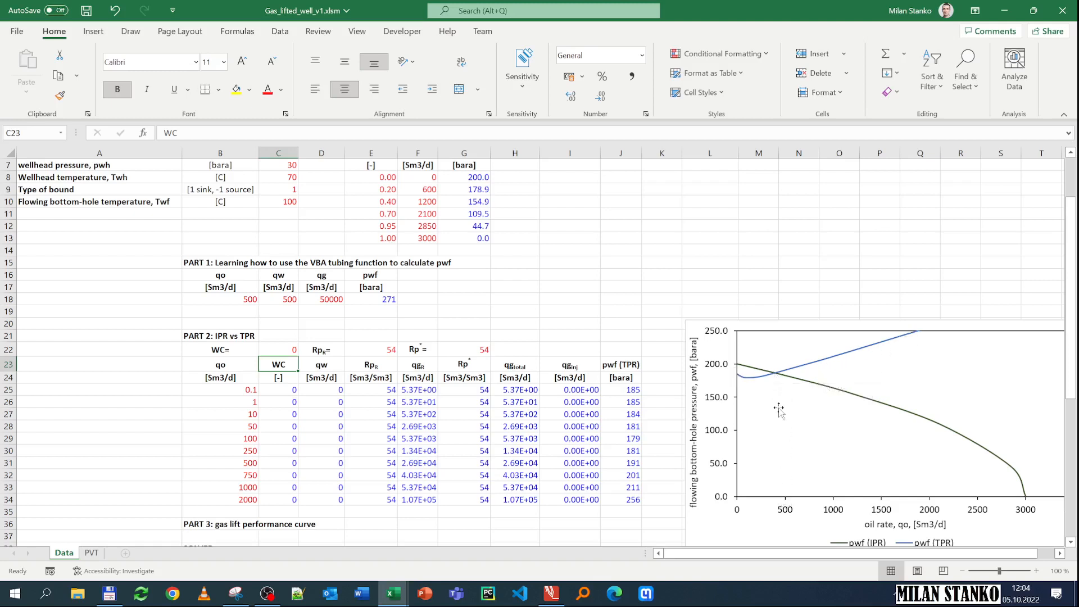
pyautogui.moveTo(777, 376)
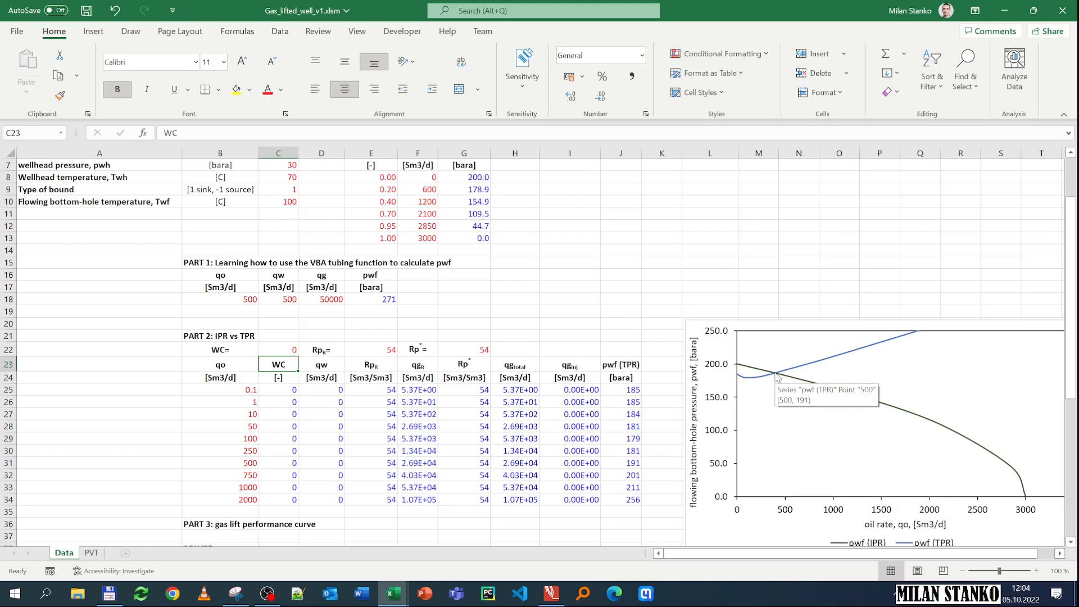
# - Set the Part 2 gas-oil ratio Rp* in G22 to 100 to see how gas injection affects the TPR curve
pyautogui.click(470, 348)
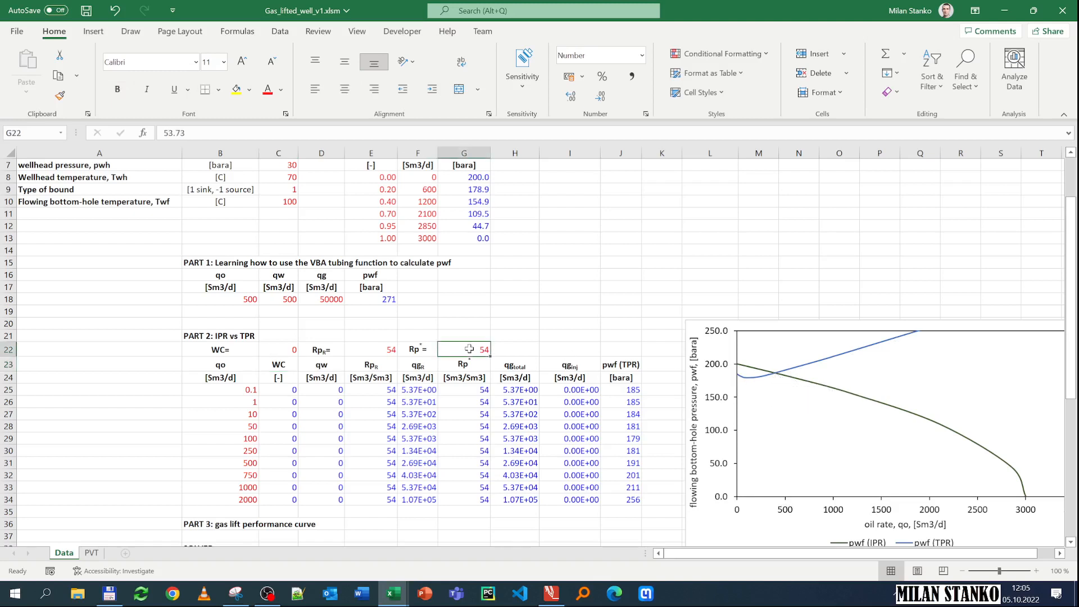
pyautogui.write('1')
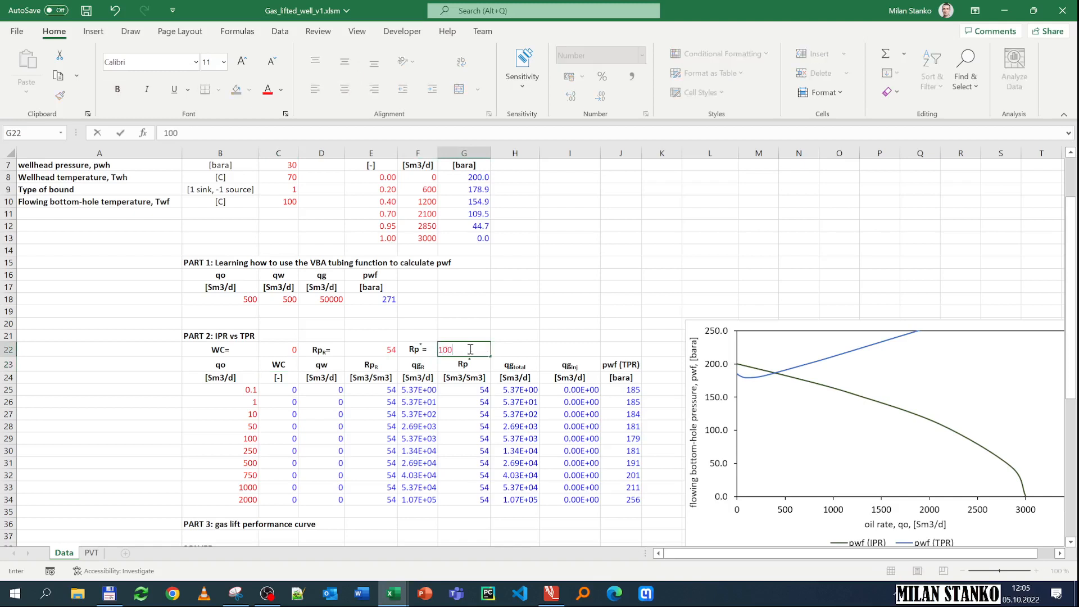
pyautogui.write('00')
pyautogui.press('Return')
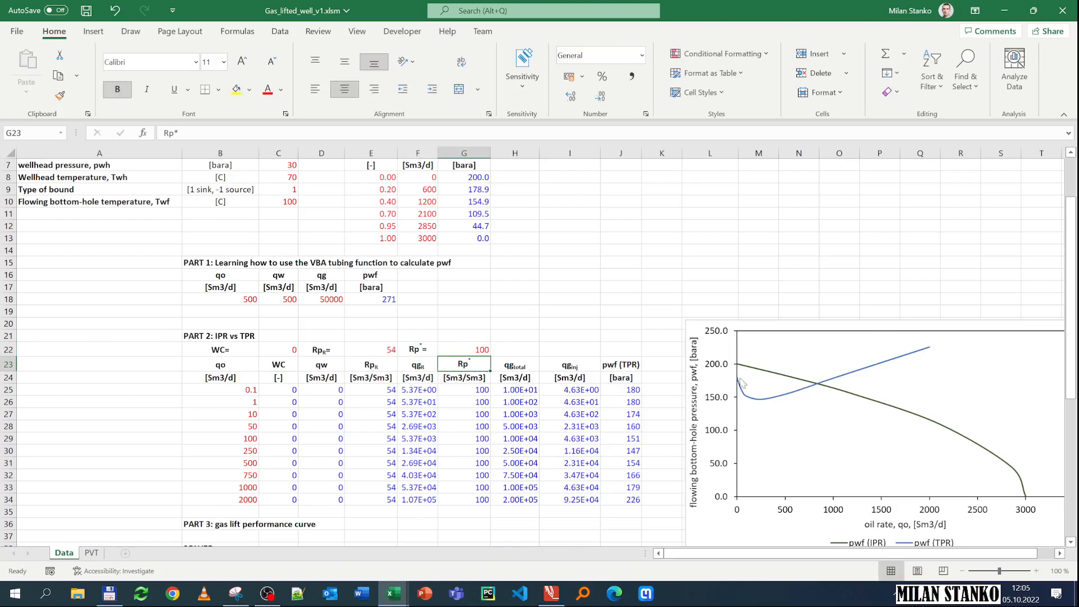
pyautogui.moveTo(821, 387)
# - Raise Rp* in G22 to 200 to compare the TPR curve at a higher gas injection rate
pyautogui.click(467, 353)
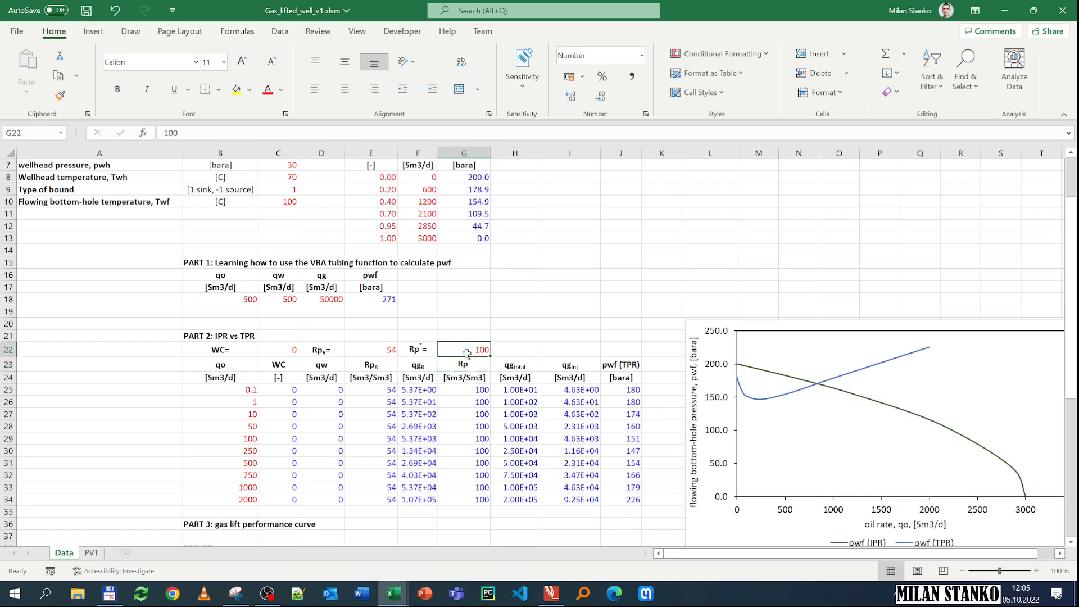
pyautogui.write('200')
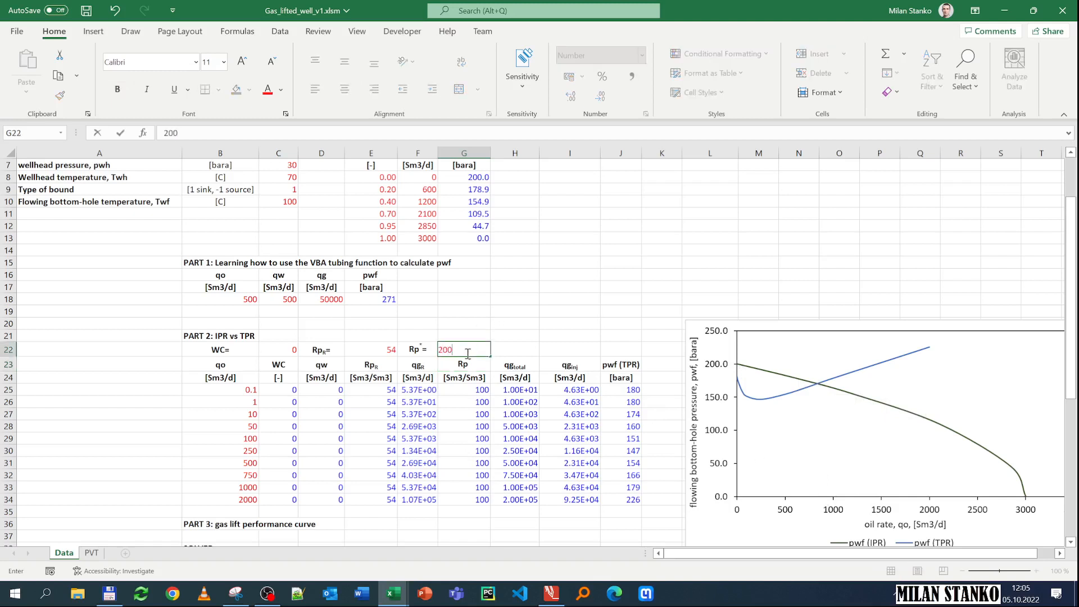
pyautogui.press('Return')
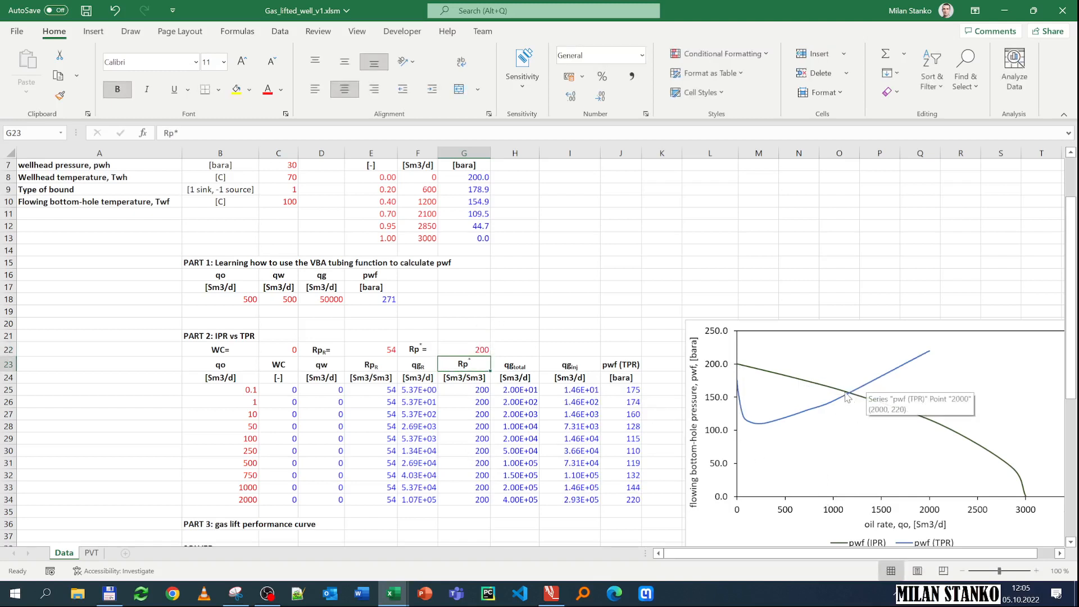
pyautogui.click(466, 349)
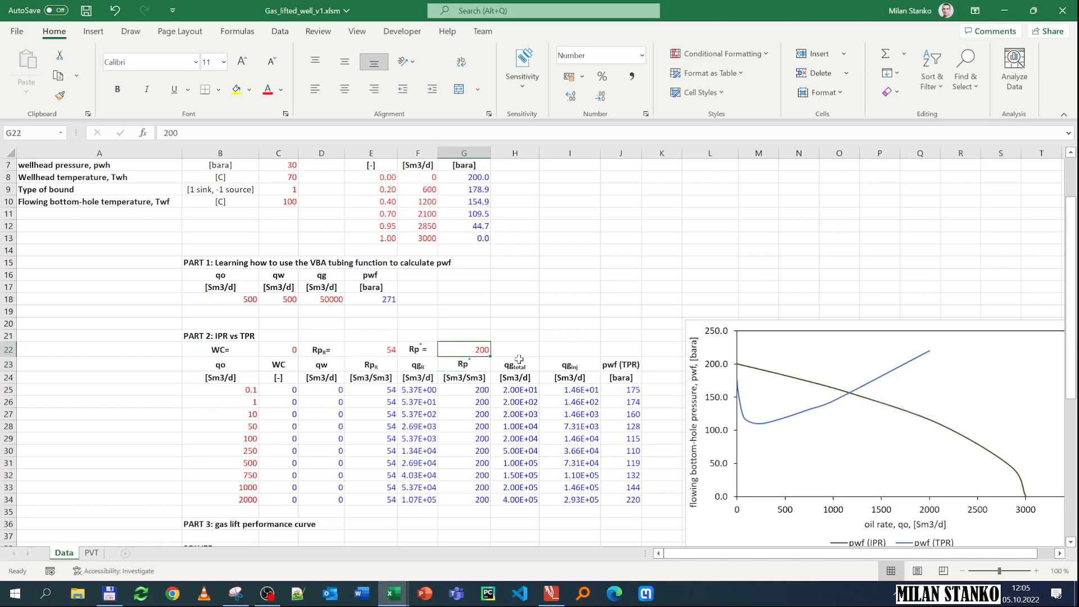
pyautogui.write('50')
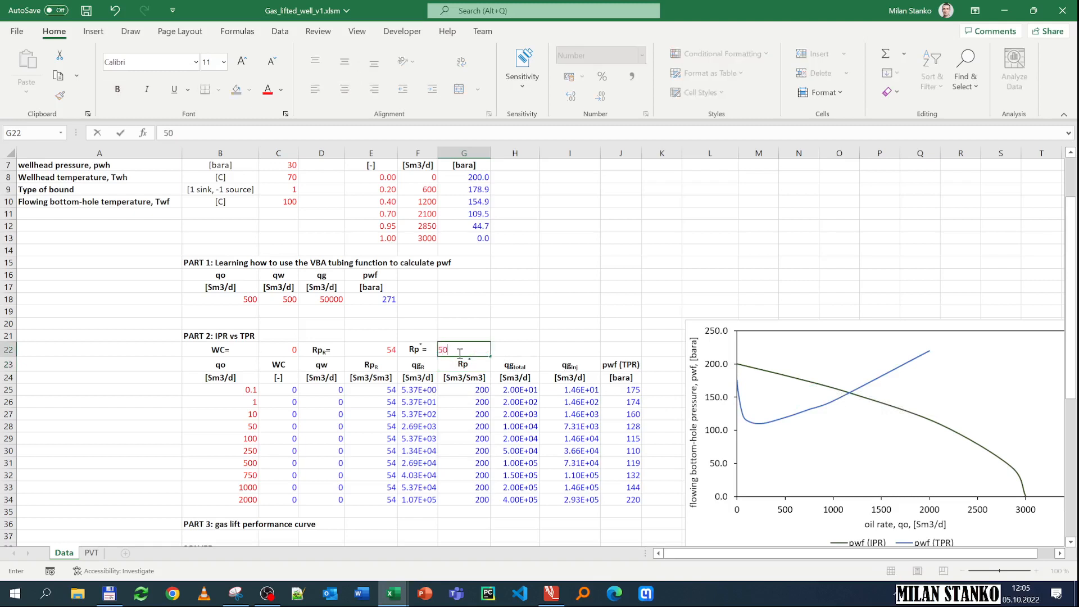
pyautogui.press('Escape')
# - Copy the Part 2 RpR value in cell E22 into the Rp* cell G22
pyautogui.click(388, 348)
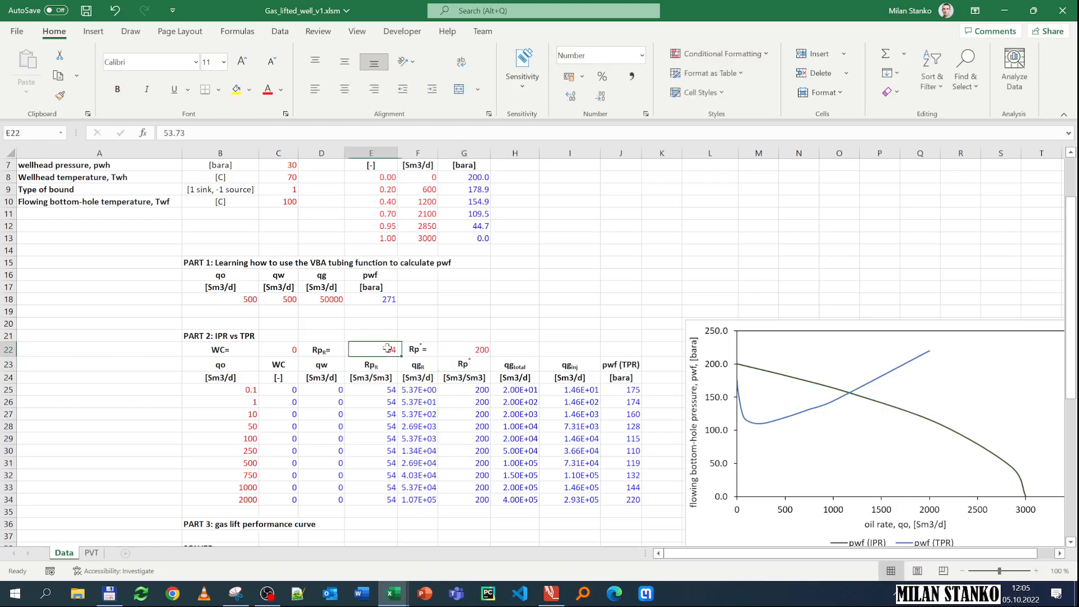
pyautogui.hotkey('ctrl', 'c')
pyautogui.click(482, 349)
pyautogui.hotkey('ctrl', 'v')
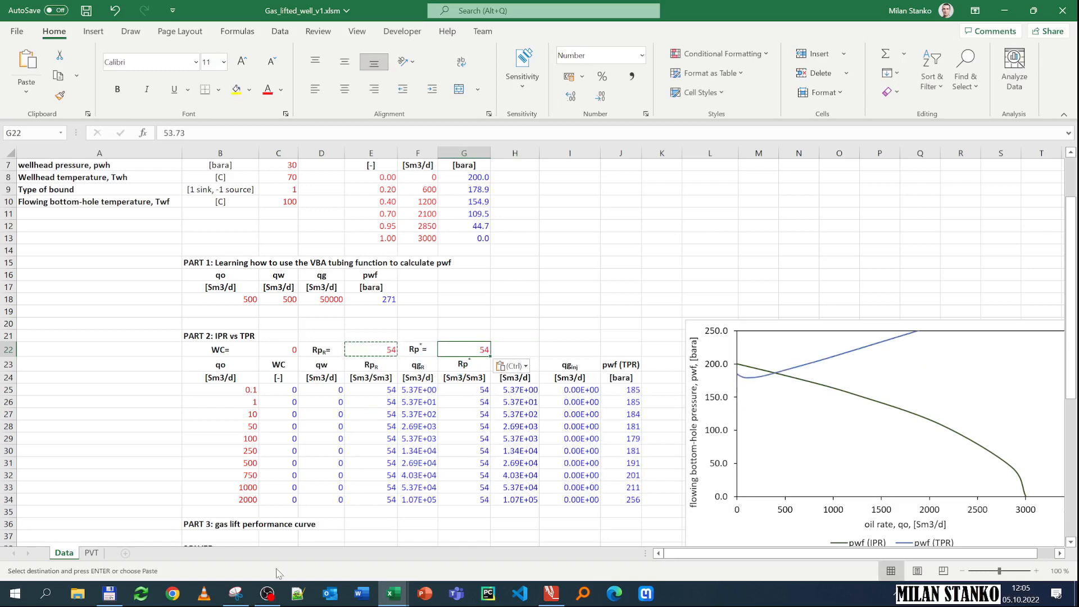
# - Switch to Snipping Tool, capture the Part 2 IPR vs TPR table with its chart, and copy the snip
pyautogui.click(226, 598)
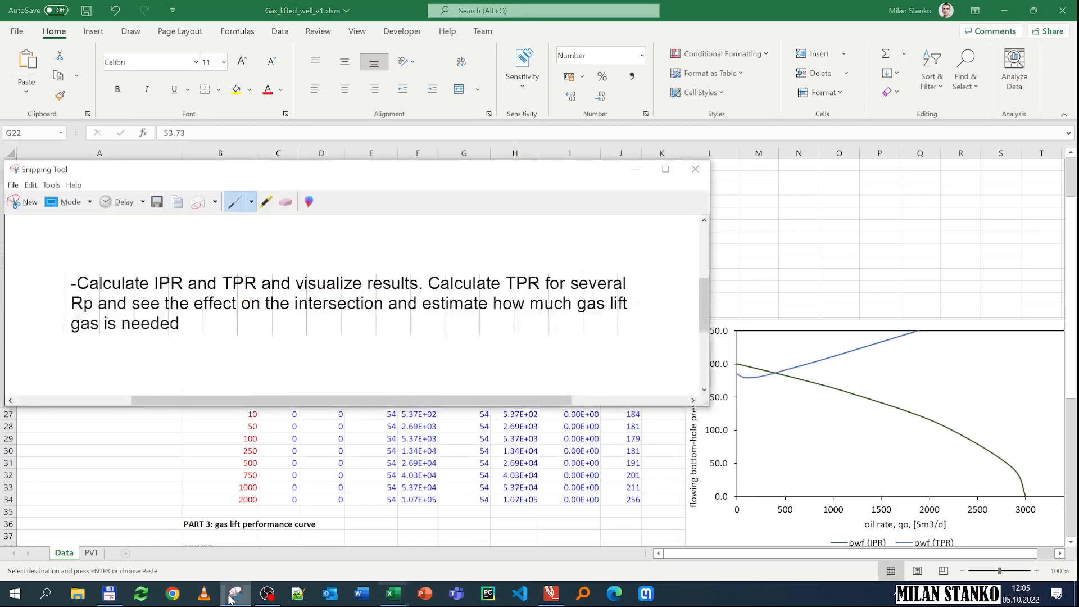
pyautogui.click(25, 207)
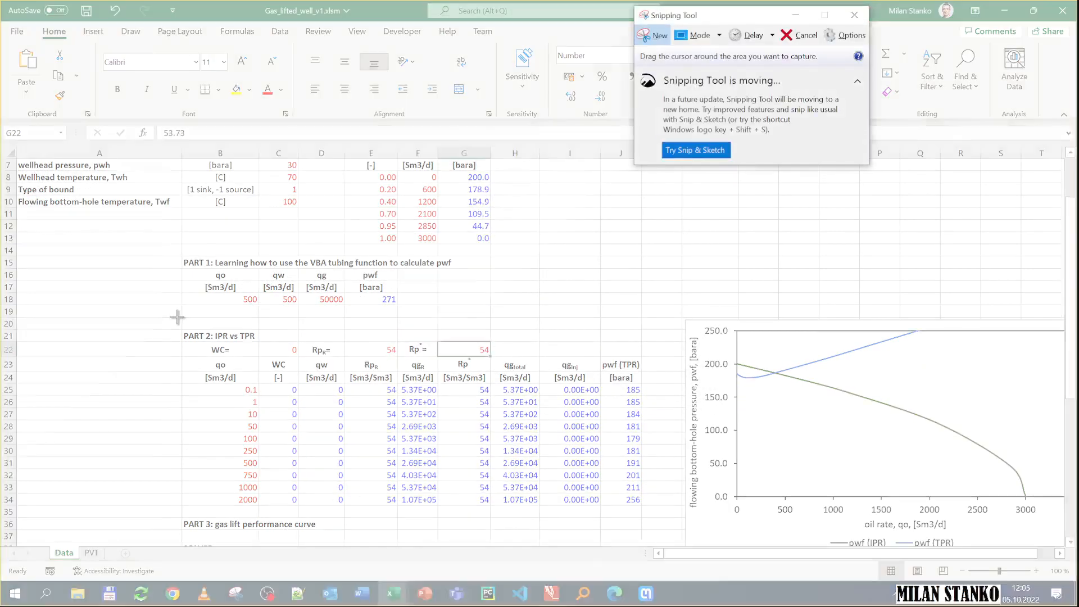
pyautogui.moveTo(177, 316); pyautogui.dragTo(1040, 548)
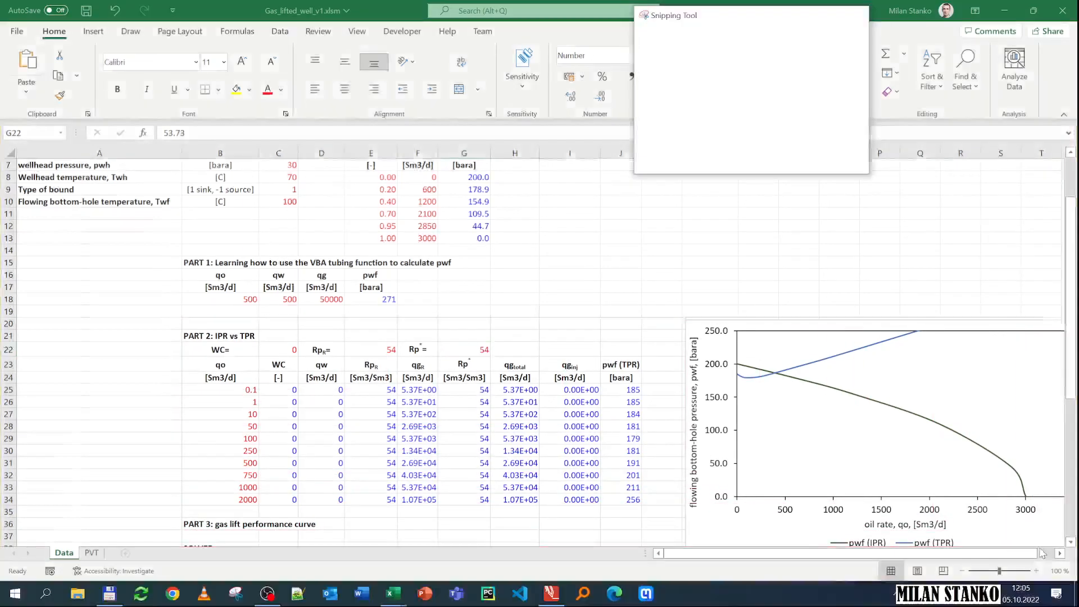
pyautogui.click(105, 186)
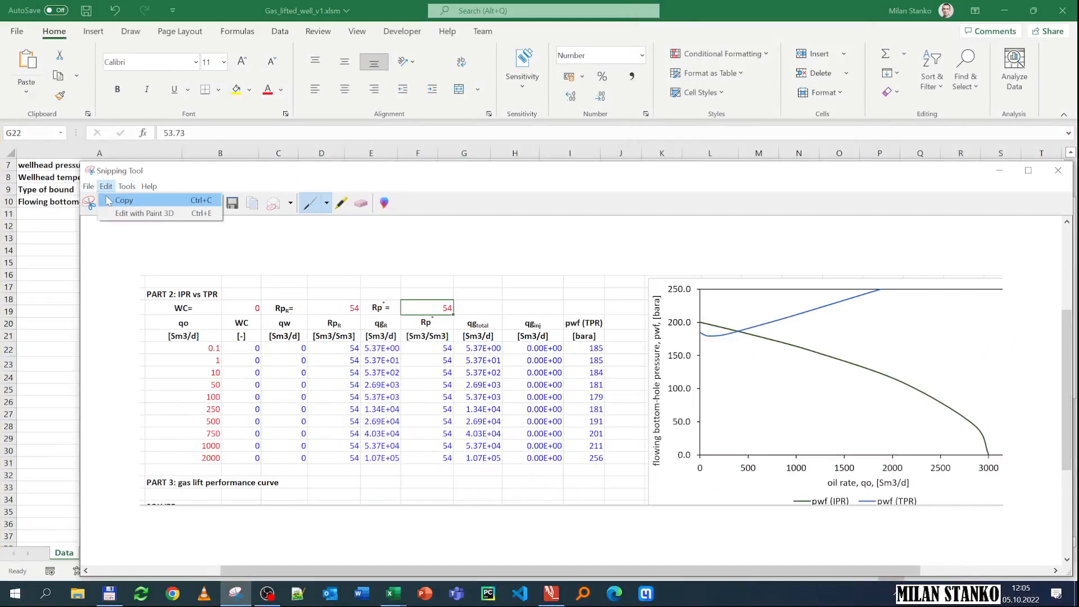
pyautogui.click(115, 200)
# - Switch to PDF Annotator and add the text "Natural flow" on the blank area beneath the IPR and TPR task description
pyautogui.click(550, 594)
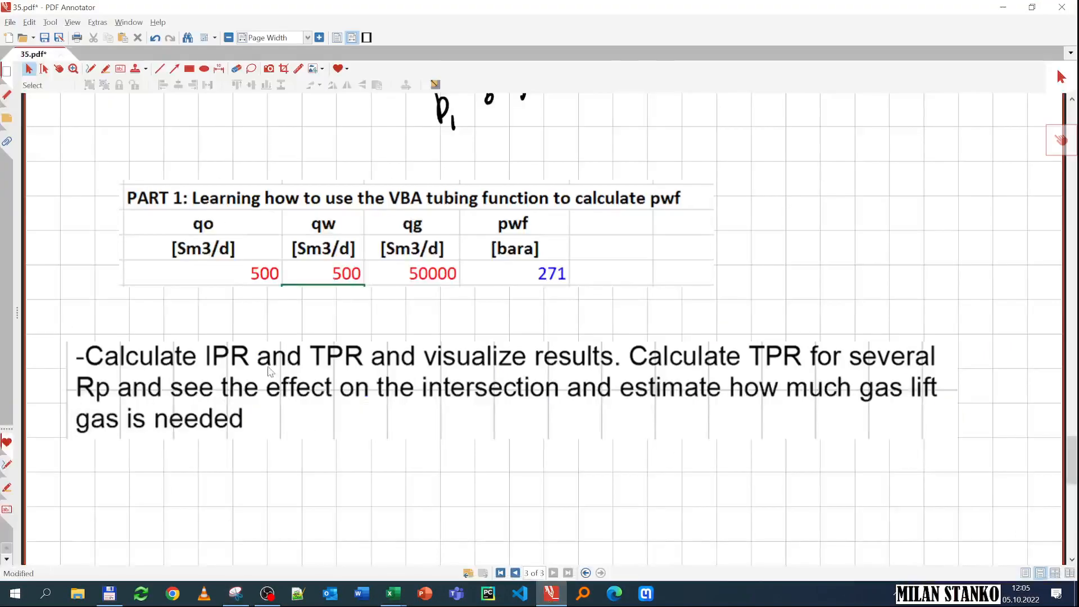
pyautogui.scroll(-5, 193, 313)
pyautogui.click(123, 70)
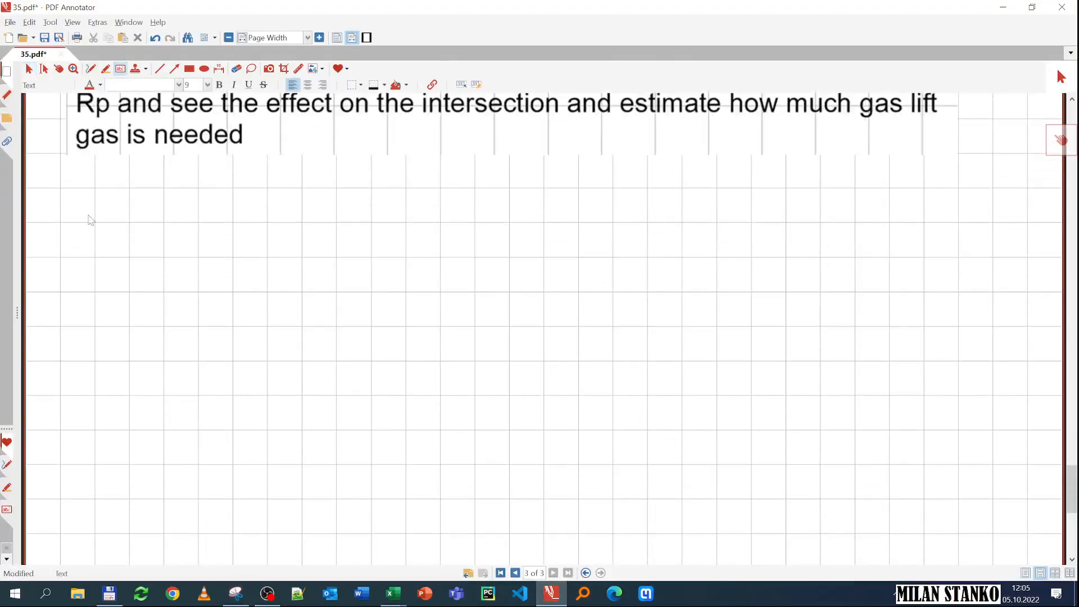
pyautogui.click(79, 198)
pyautogui.write('Natura')
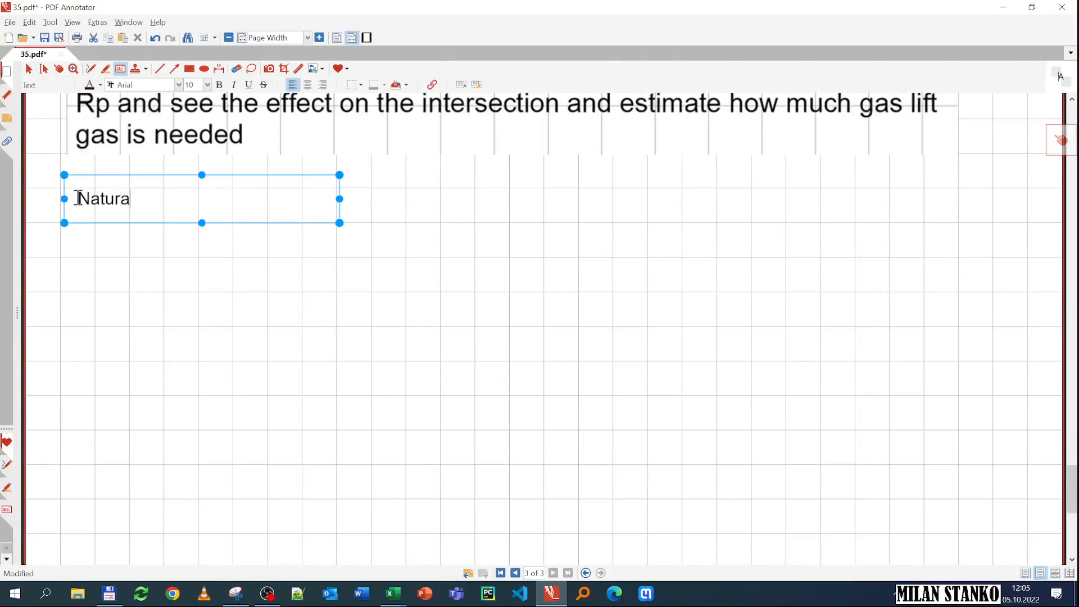
pyautogui.write('l flow')
pyautogui.click(92, 260)
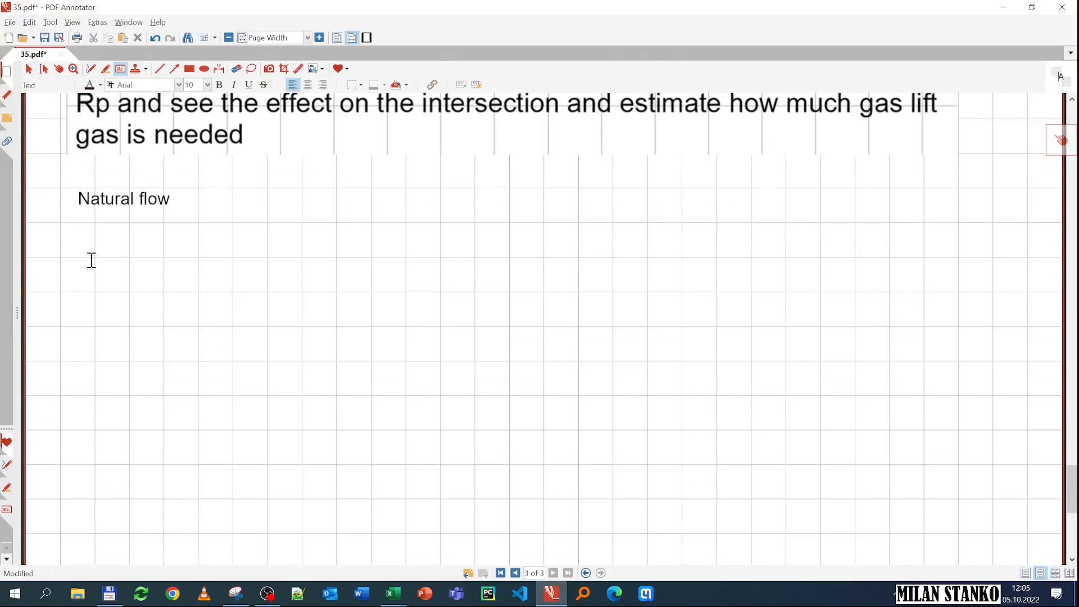
# - Paste the captured table and chart beneath the "Natural flow" heading, slightly shrunk and placed close under it
pyautogui.hotkey('ctrl', 'v')
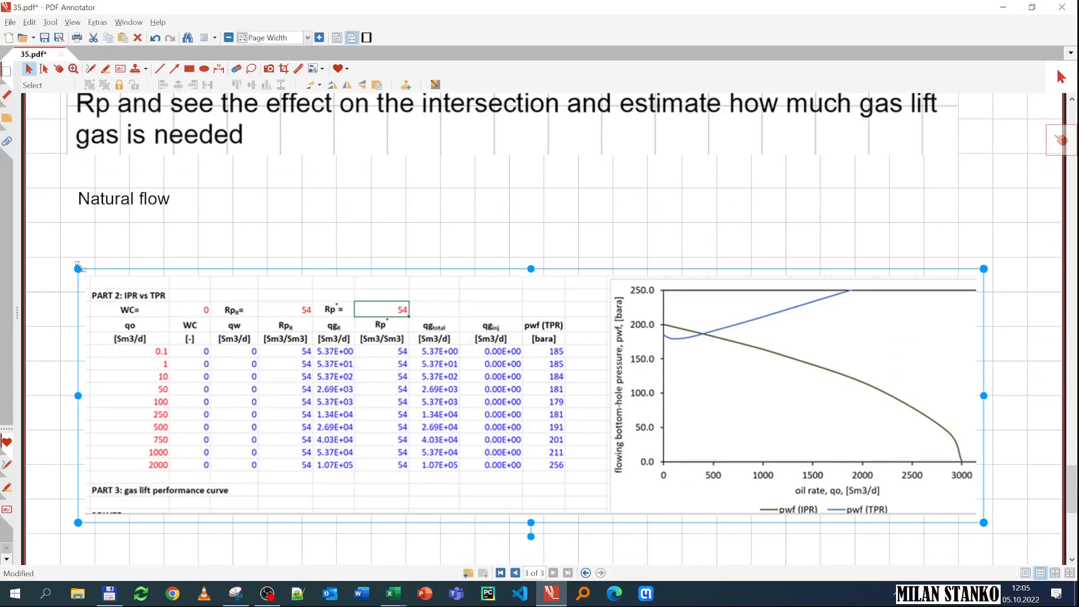
pyautogui.moveTo(92, 272); pyautogui.dragTo(322, 283)
pyautogui.scroll(-1, 323, 283)
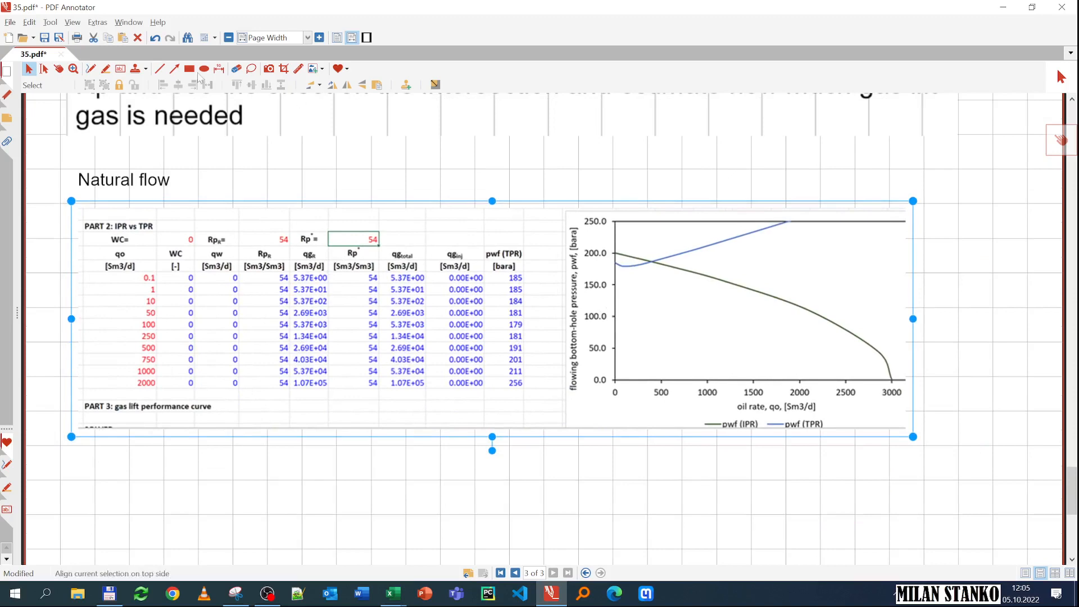
# - Add the note "Natural flow approx. 400 Sm3/d oil" beneath the pasted chart and widen its text box to fit one line
pyautogui.click(120, 69)
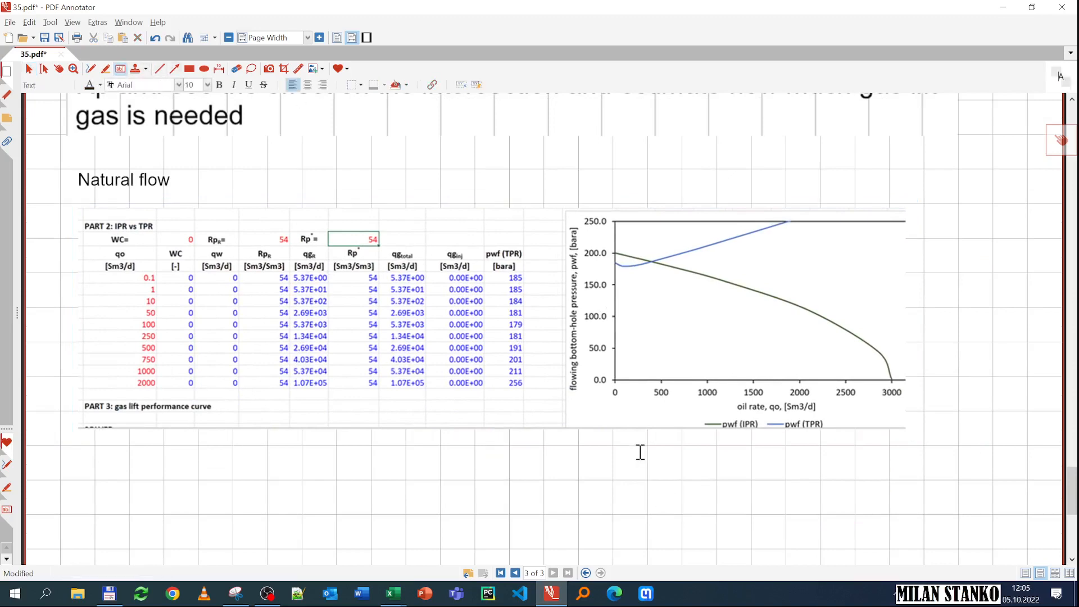
pyautogui.click(640, 443)
pyautogui.write('Natura')
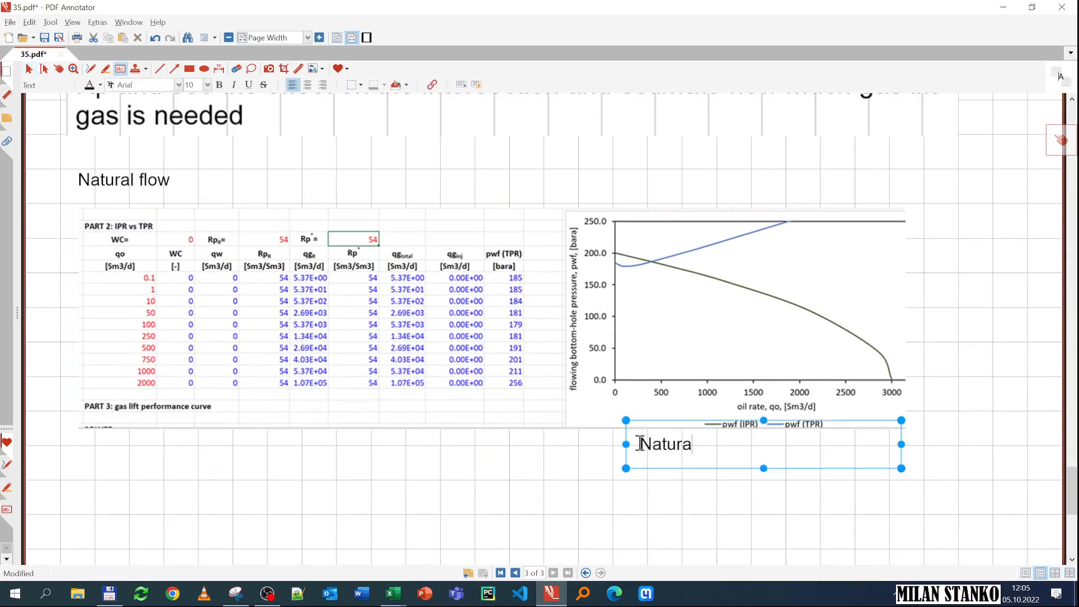
pyautogui.write('l flow approx')
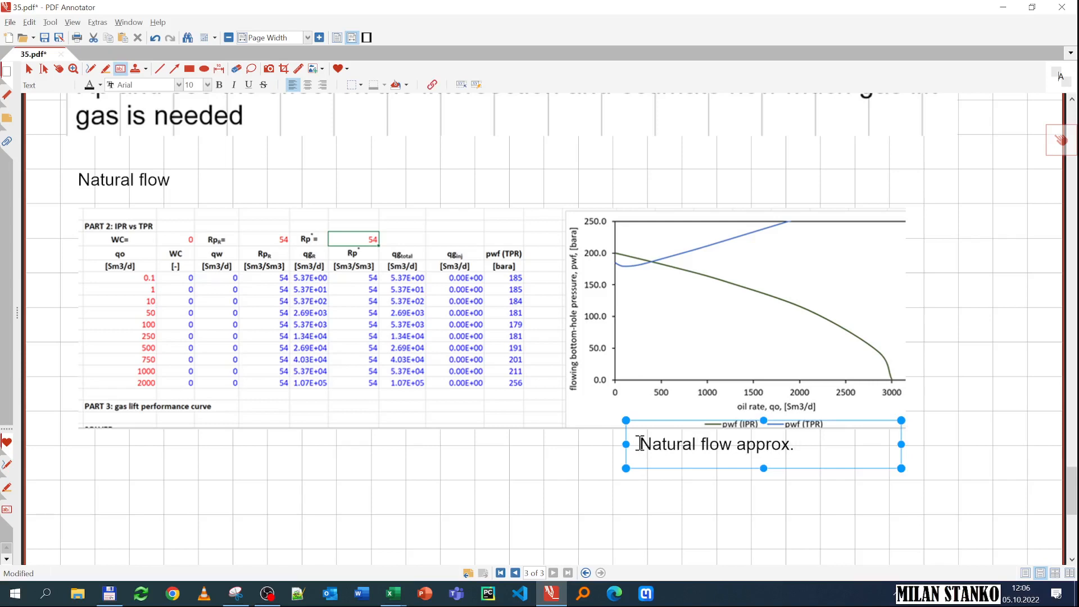
pyautogui.write('. 400 Sm3/d')
pyautogui.press('Return')
pyautogui.write('oil')
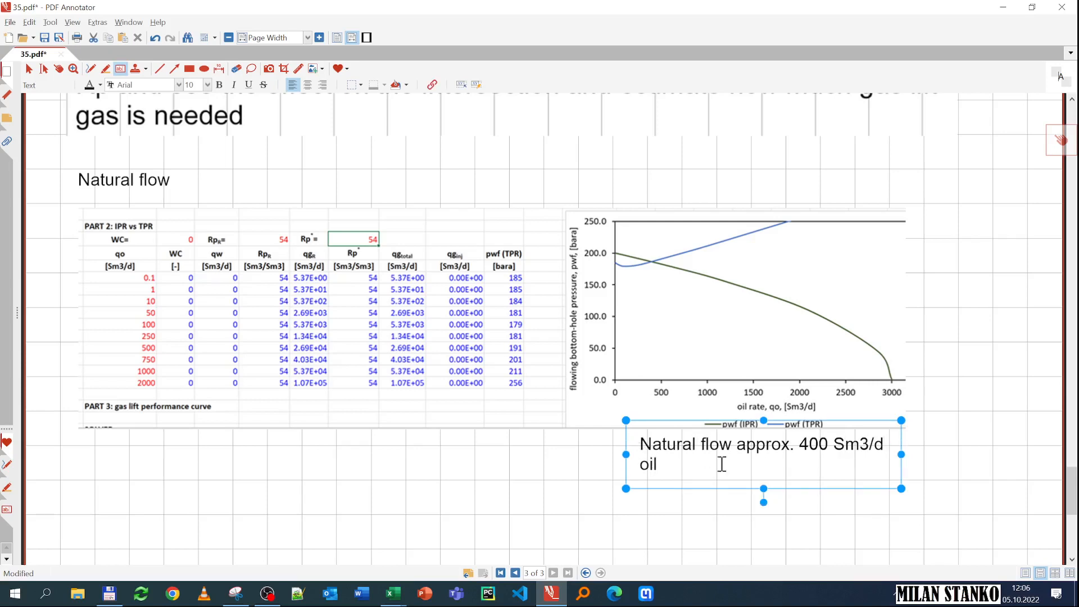
pyautogui.moveTo(902, 455); pyautogui.dragTo(1010, 462)
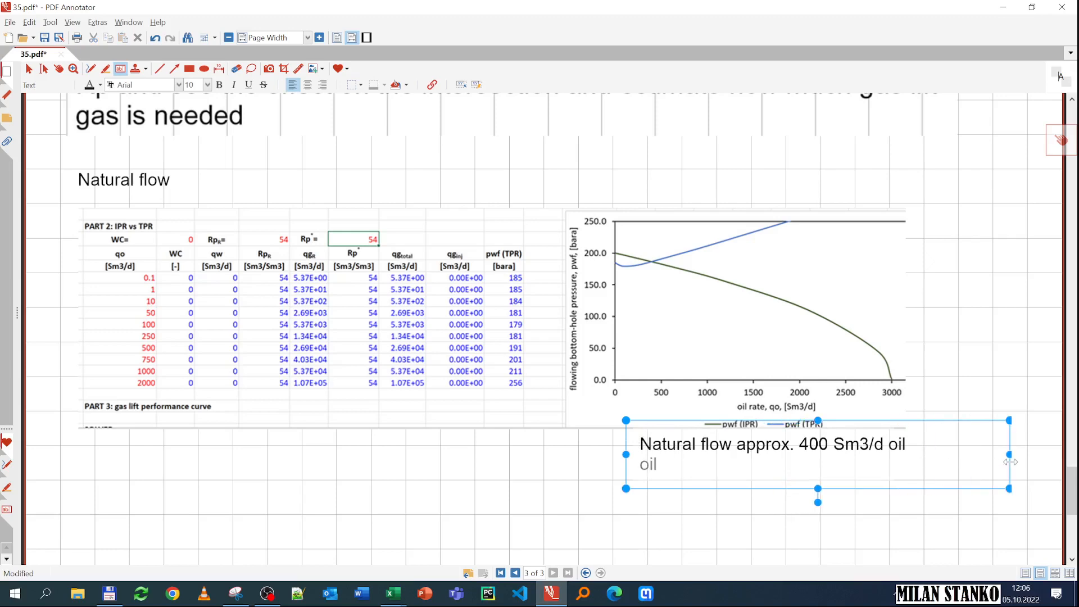
# - Return to the Excel workbook and set the Part 2 Rp* value in G22 to 100
pyautogui.click(1004, 7)
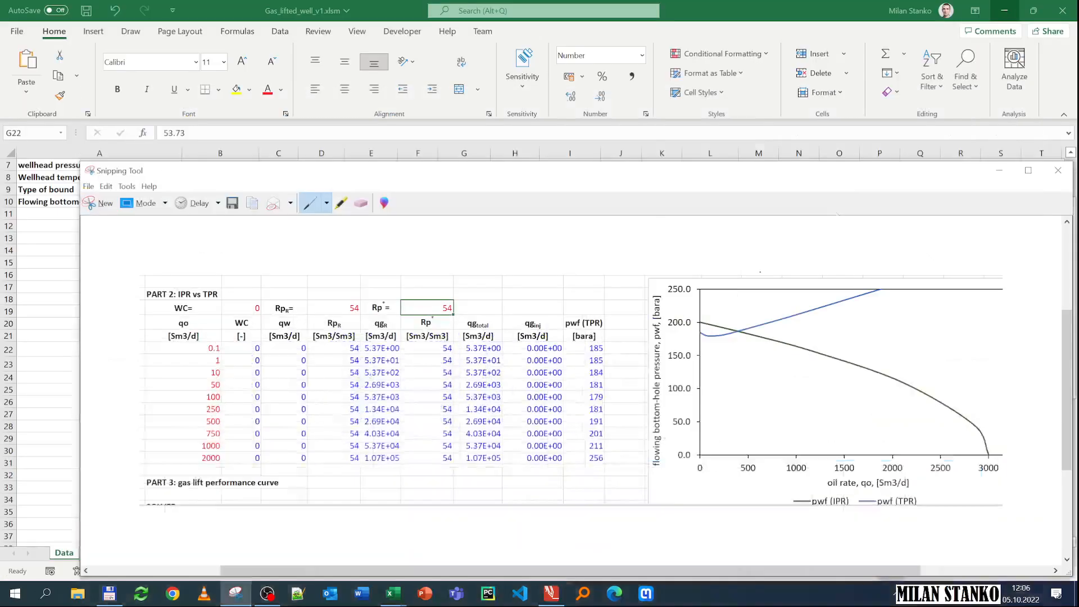
pyautogui.click(730, 6)
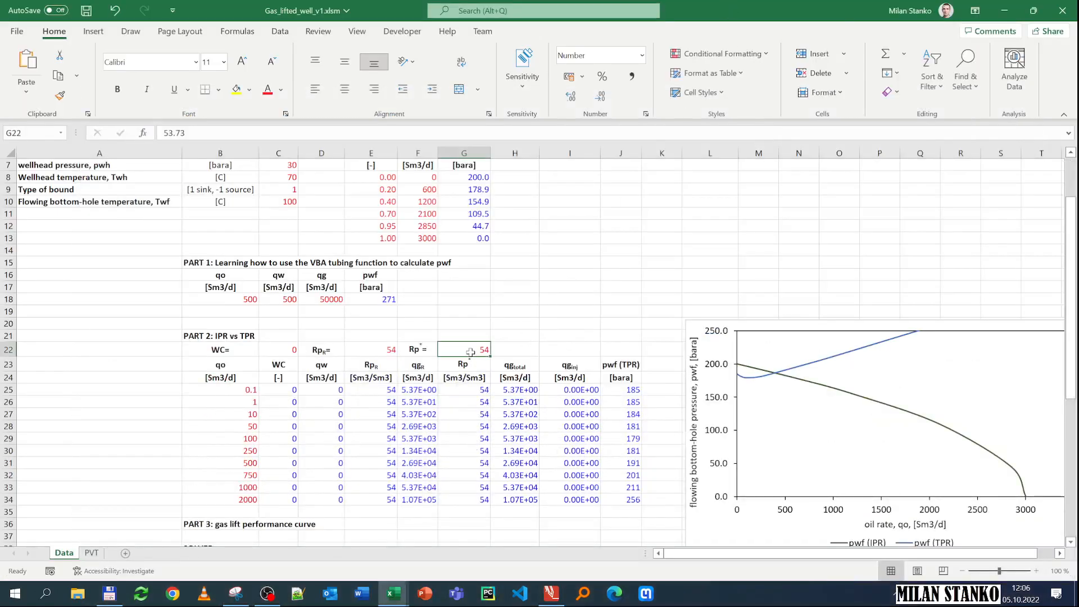
pyautogui.write('100')
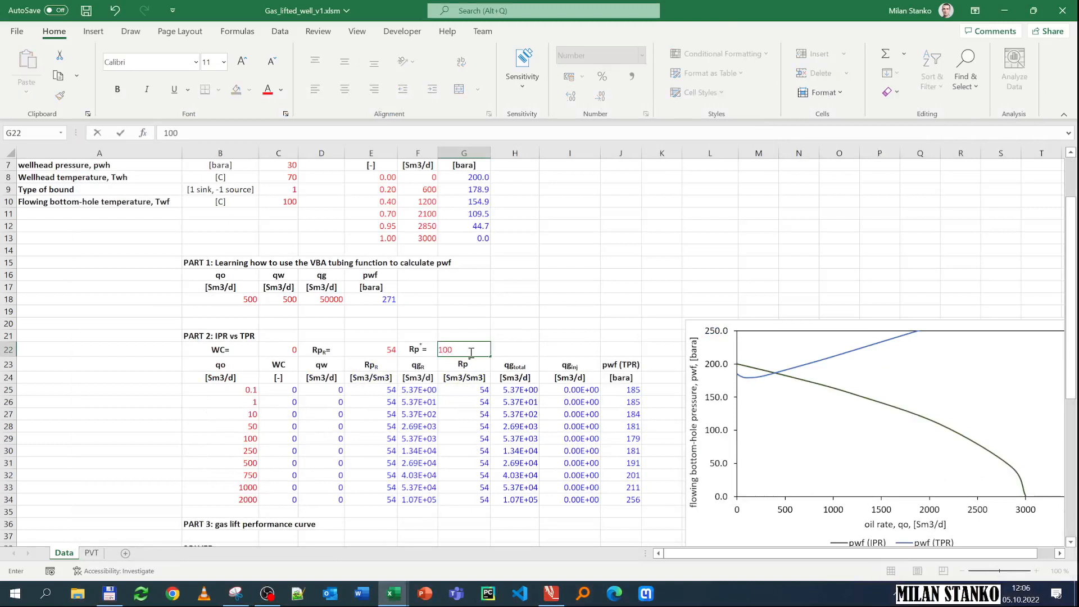
pyautogui.press('Return')
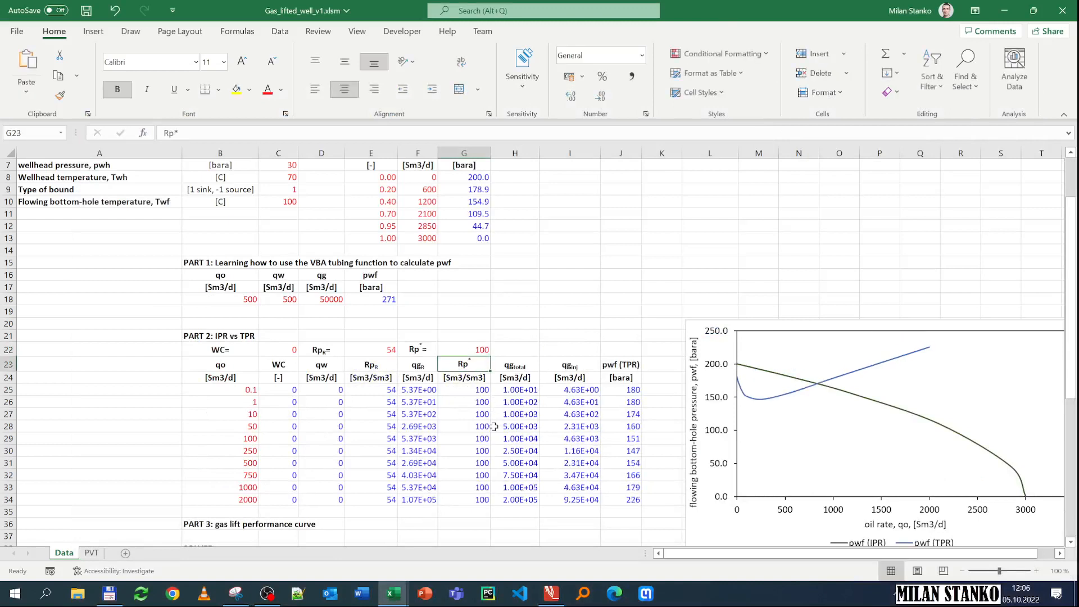
# - Capture the Part 2 table for Rp* 100 and its full chart with Snipping Tool and copy the snip
pyautogui.click(1070, 543)
pyautogui.click(1070, 543)
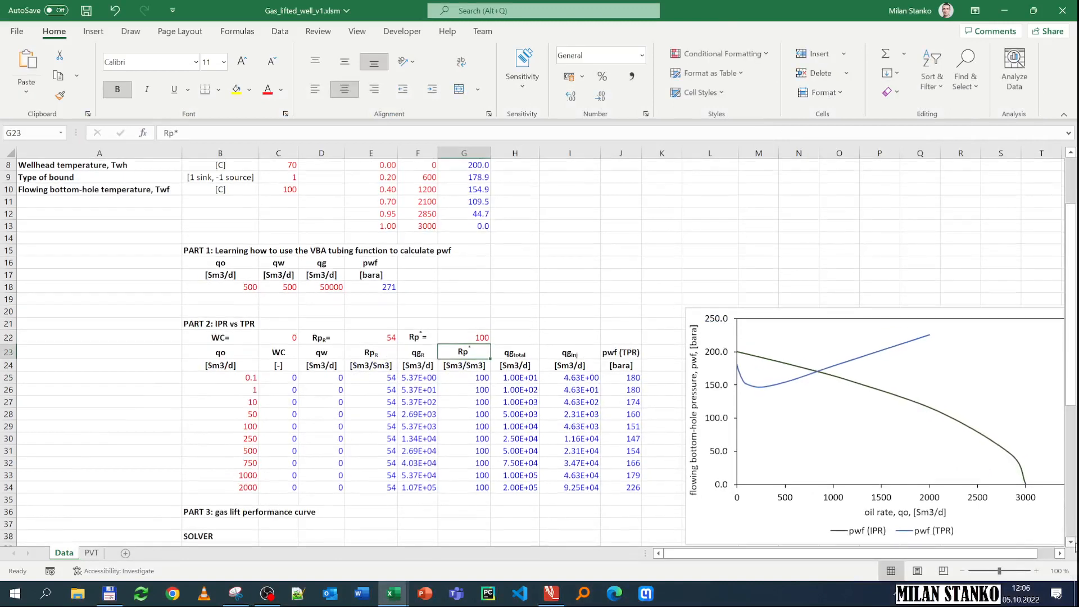
pyautogui.click(236, 593)
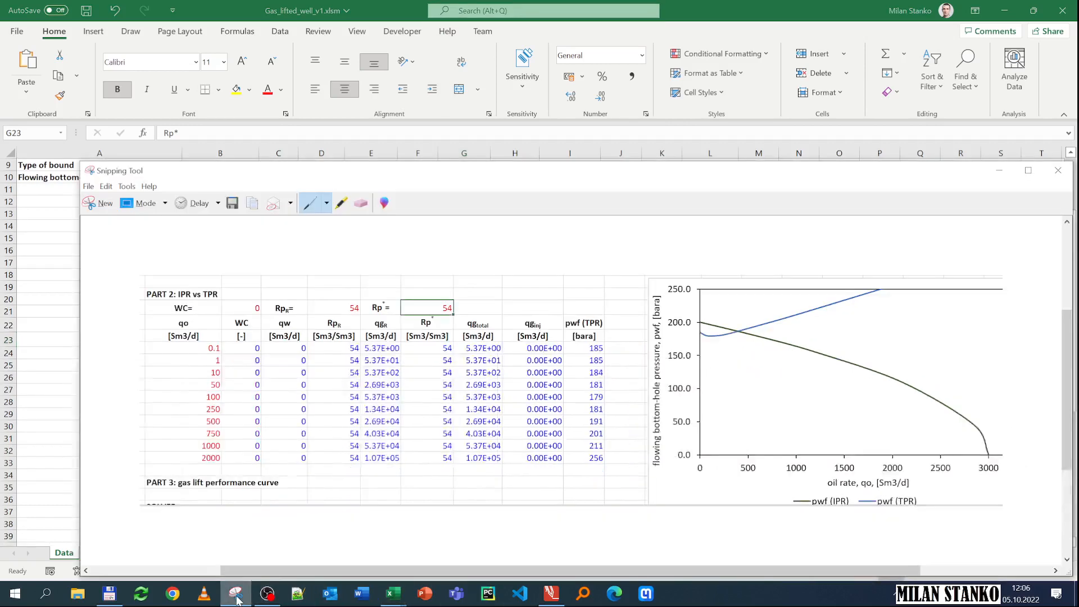
pyautogui.click(104, 204)
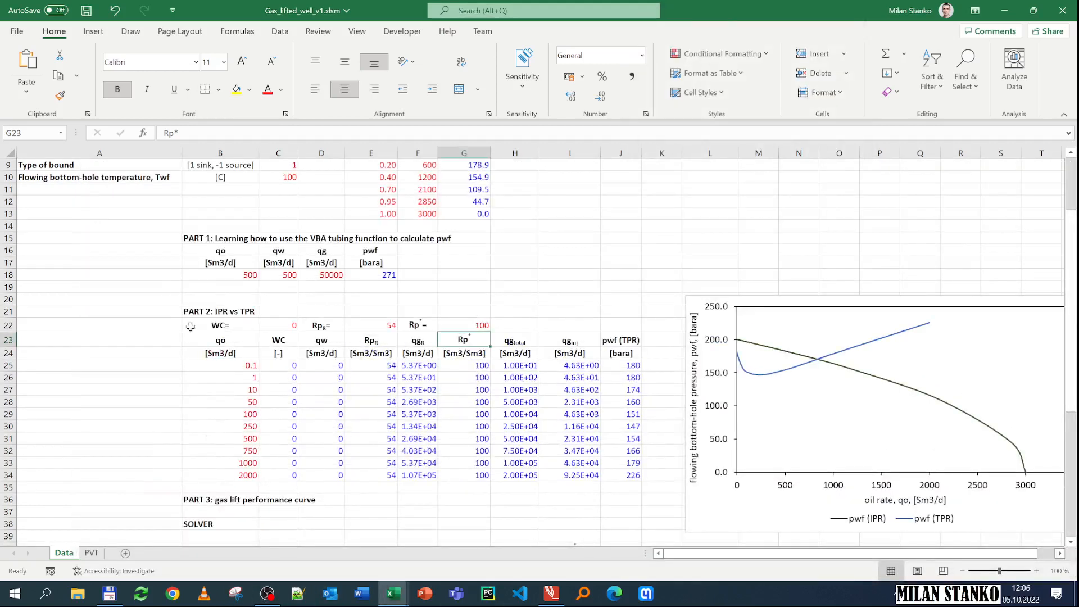
pyautogui.moveTo(180, 299); pyautogui.dragTo(1042, 537)
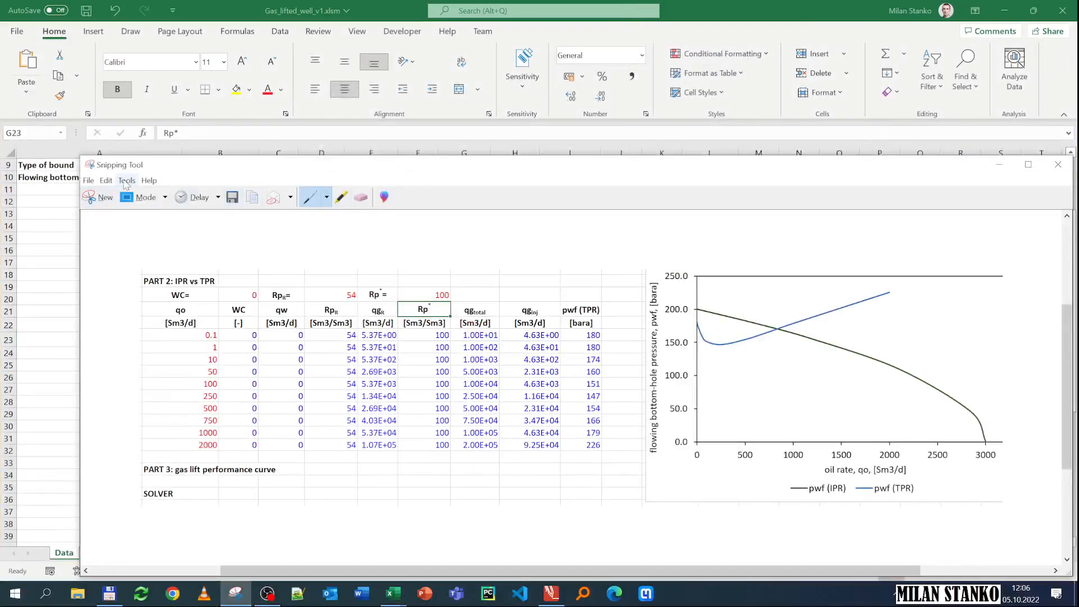
pyautogui.click(126, 181)
# - Switch to PDF Annotator and paste the new snip beneath the natural flow results, aligned near the page's left margin
pyautogui.click(550, 596)
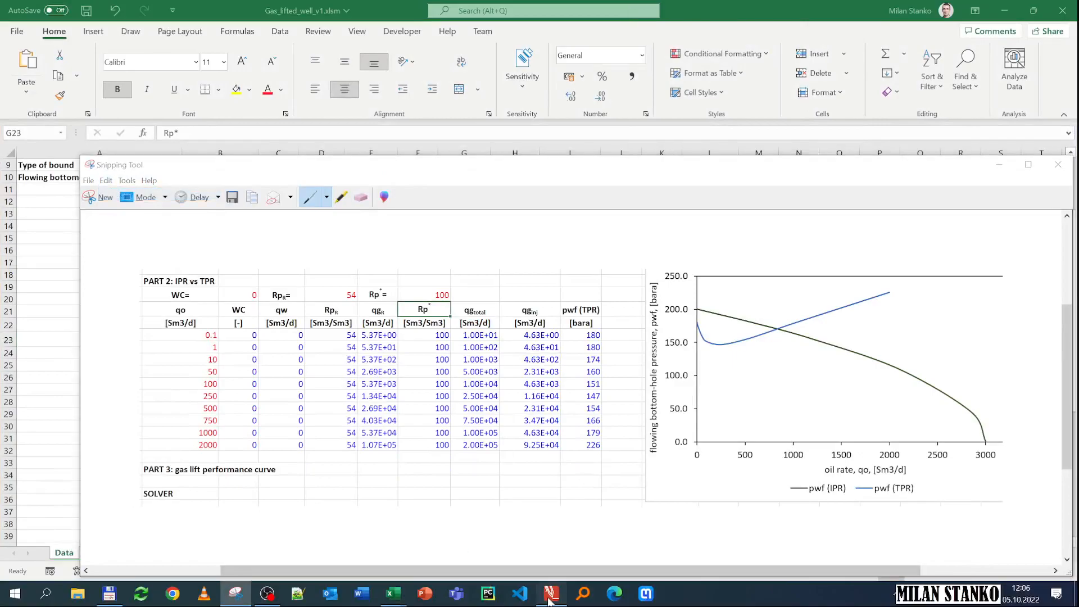
pyautogui.scroll(-2, 190, 371)
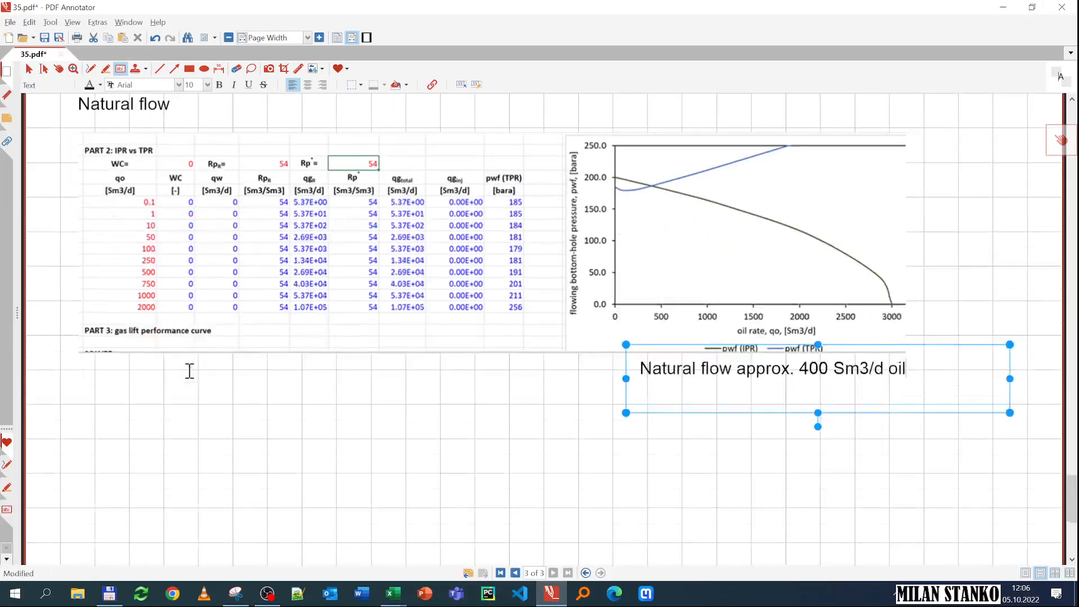
pyautogui.scroll(-3, 190, 371)
pyautogui.click(126, 367)
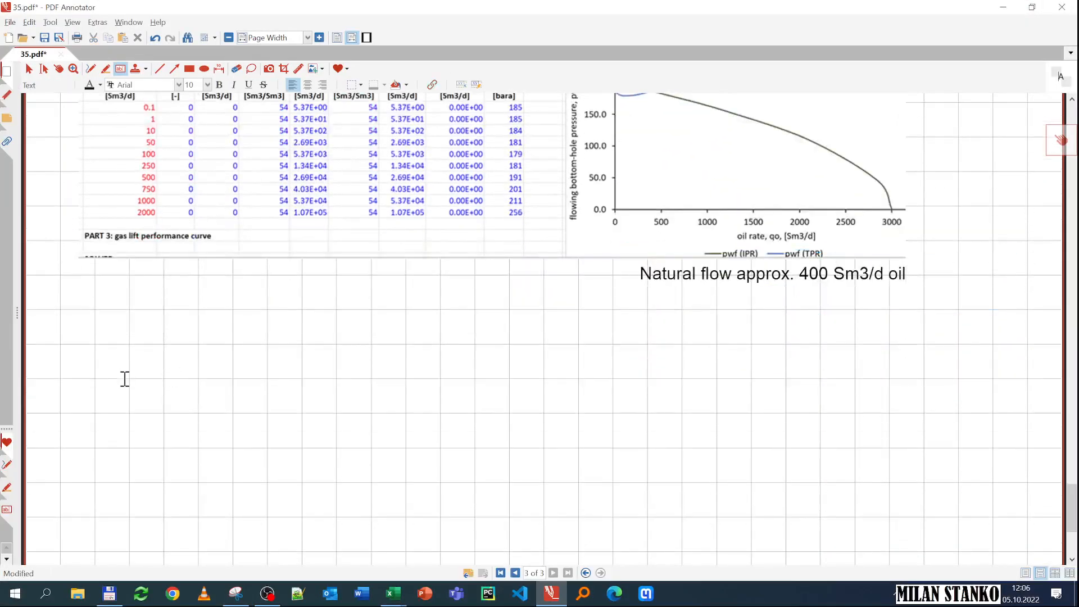
pyautogui.hotkey('ctrl', 'v')
pyautogui.moveTo(243, 418); pyautogui.dragTo(189, 372)
# - Add the heading "Gas lift, GOR in tubing = 100" above the second pasted table
pyautogui.click(120, 69)
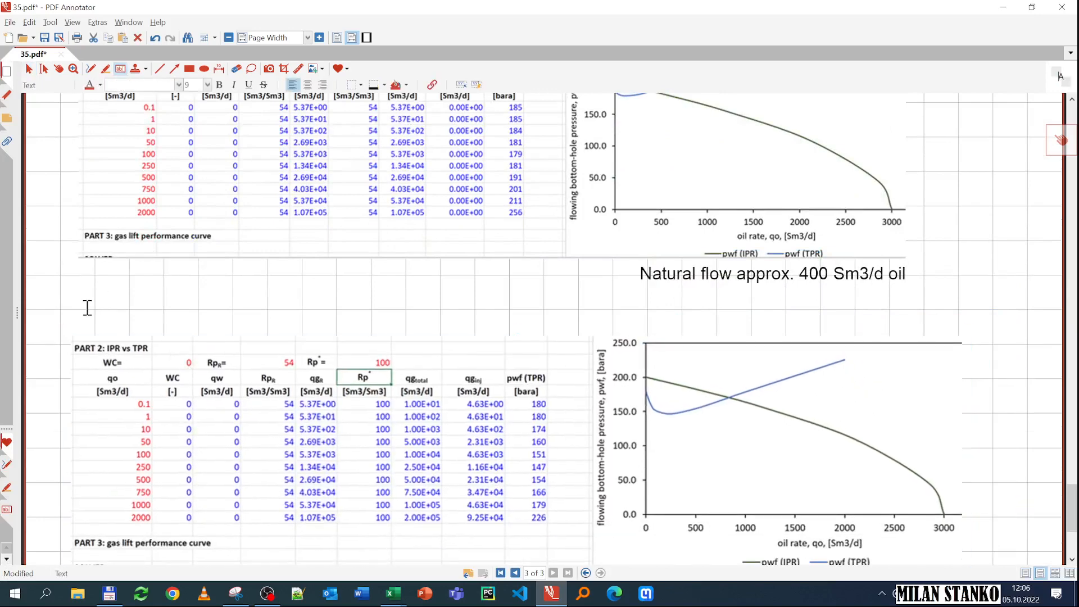
pyautogui.click(79, 308)
pyautogui.write('lif')
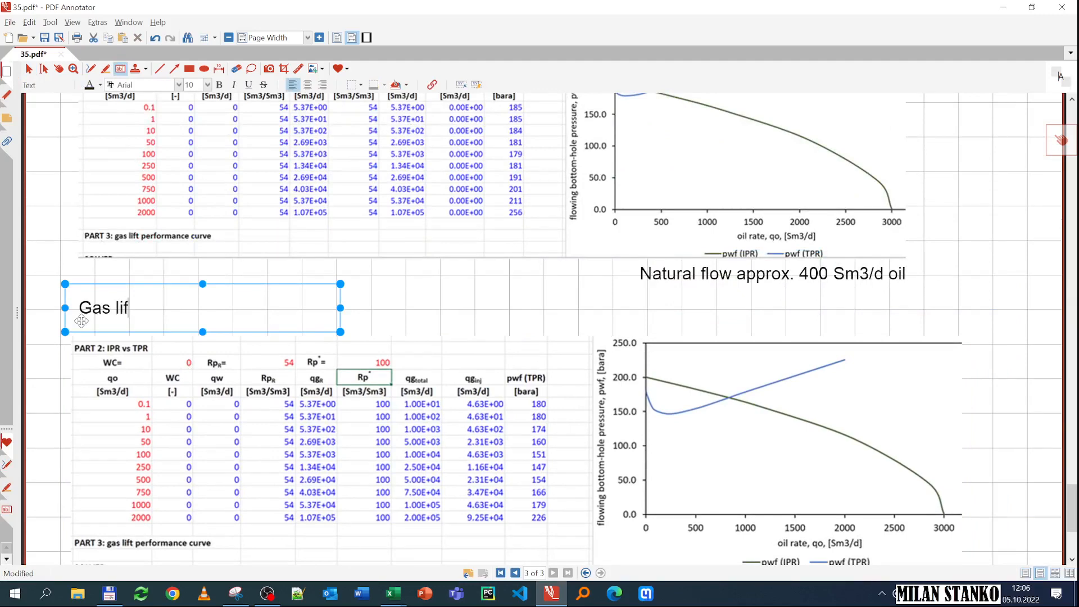
pyautogui.write('t, GOR')
pyautogui.press('BackSpace')
pyautogui.write('OR in tubing = ')
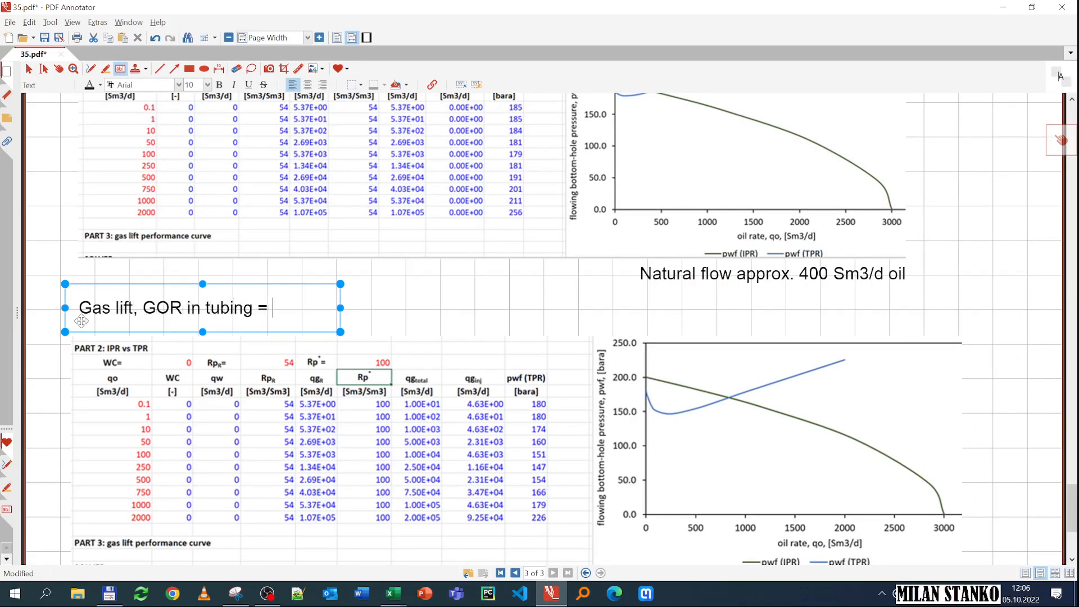
pyautogui.write('100')
pyautogui.click(433, 294)
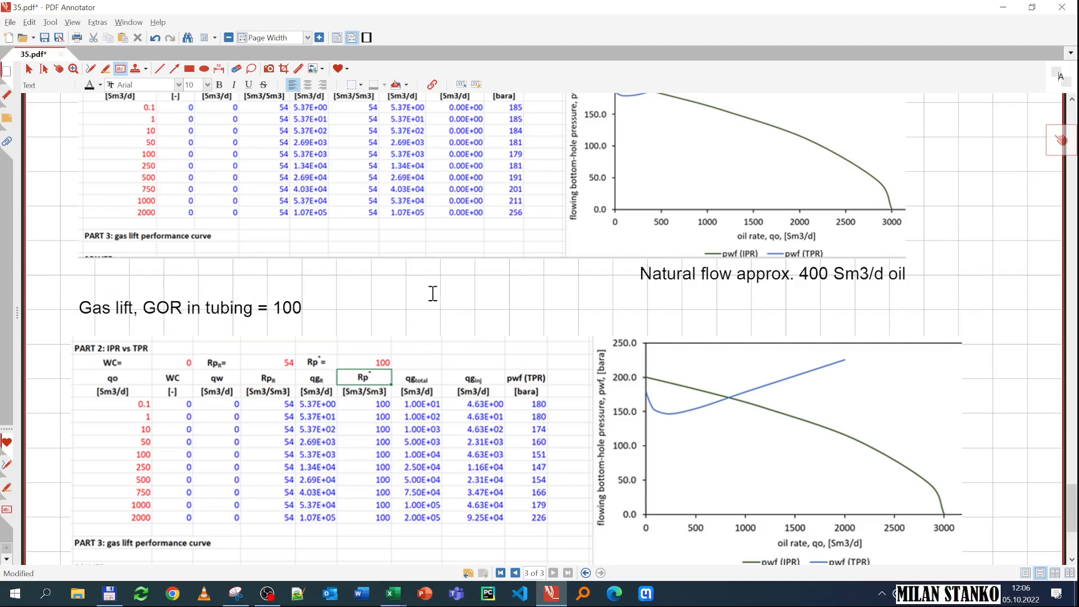
pyautogui.scroll(-2, 678, 216)
pyautogui.click(697, 205)
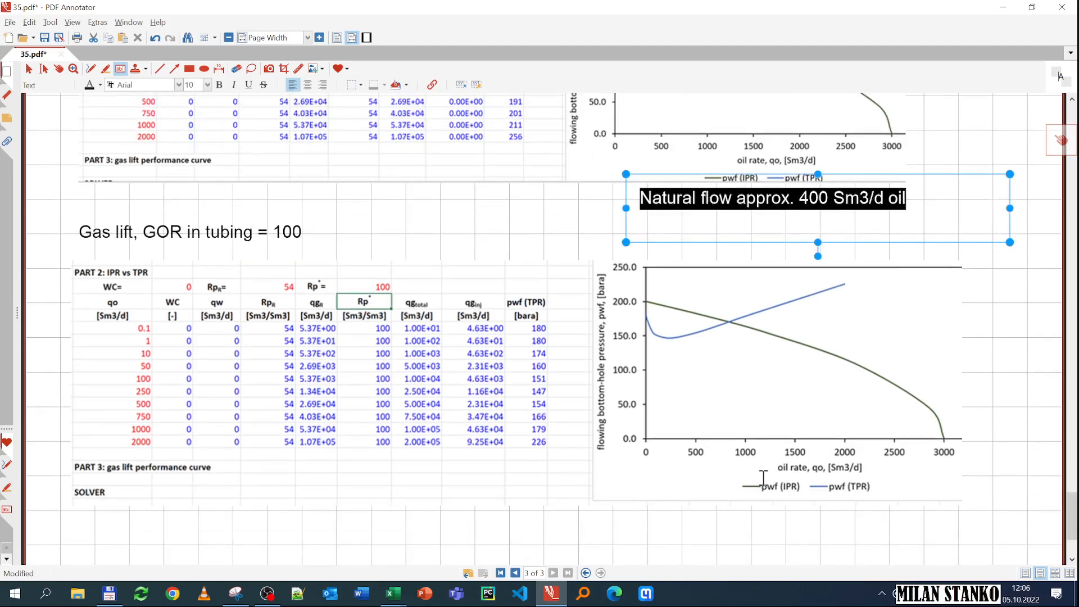
pyautogui.click(651, 523)
pyautogui.hotkey('ctrl', 'v')
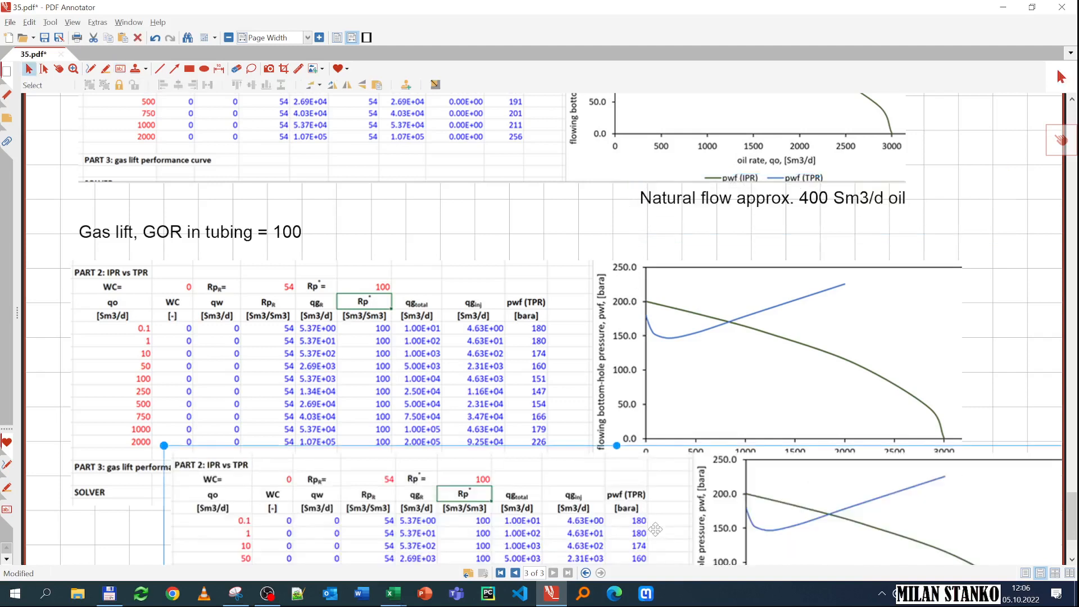
pyautogui.scroll(-1, 655, 523)
pyautogui.hotkey('ctrl', 'z')
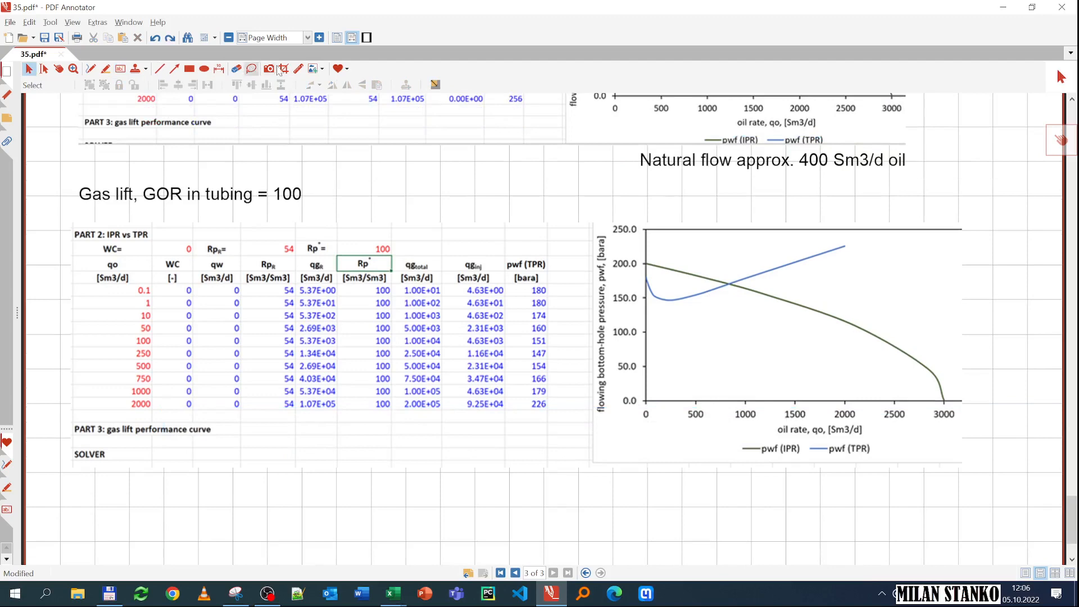
# - Add the note "Intersection approx. 800 Sm3/d oil" beneath the Rp* 100 chart and widen its text box to fit one line
pyautogui.click(120, 69)
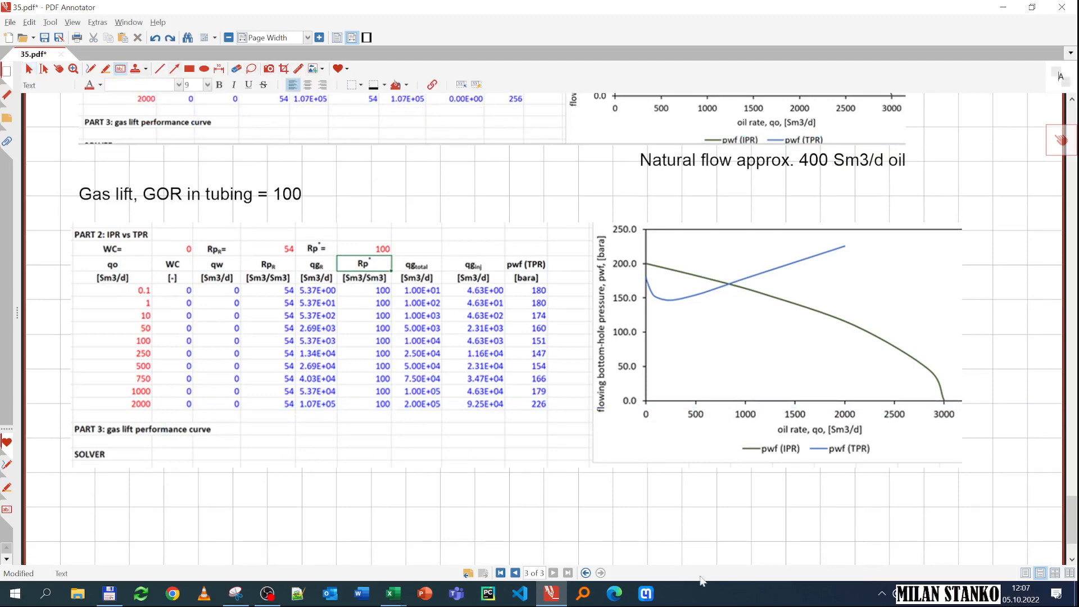
pyautogui.click(680, 489)
pyautogui.write('Interse')
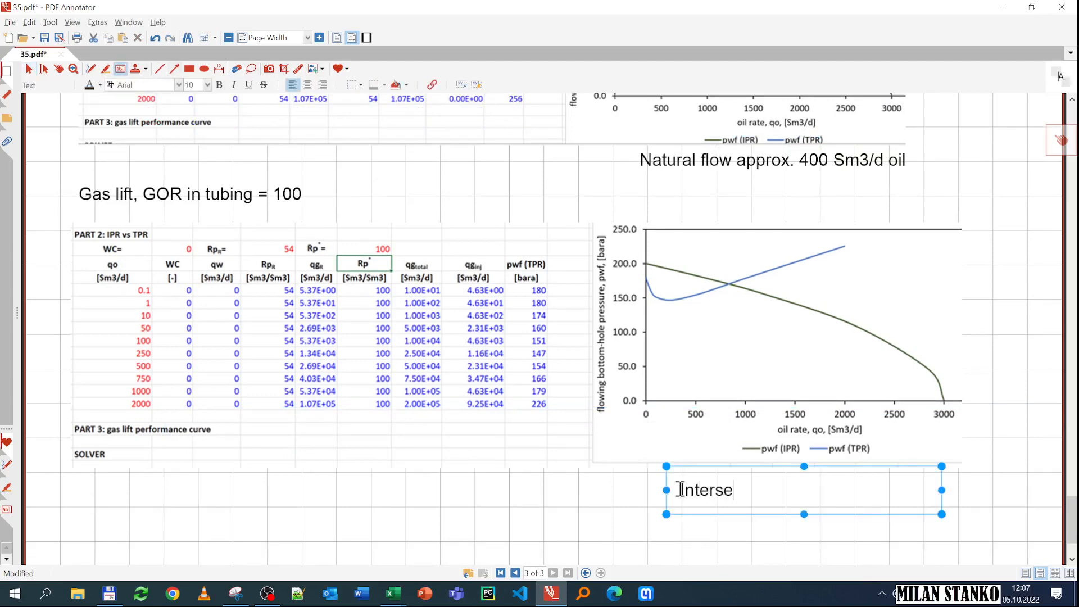
pyautogui.write('ction app')
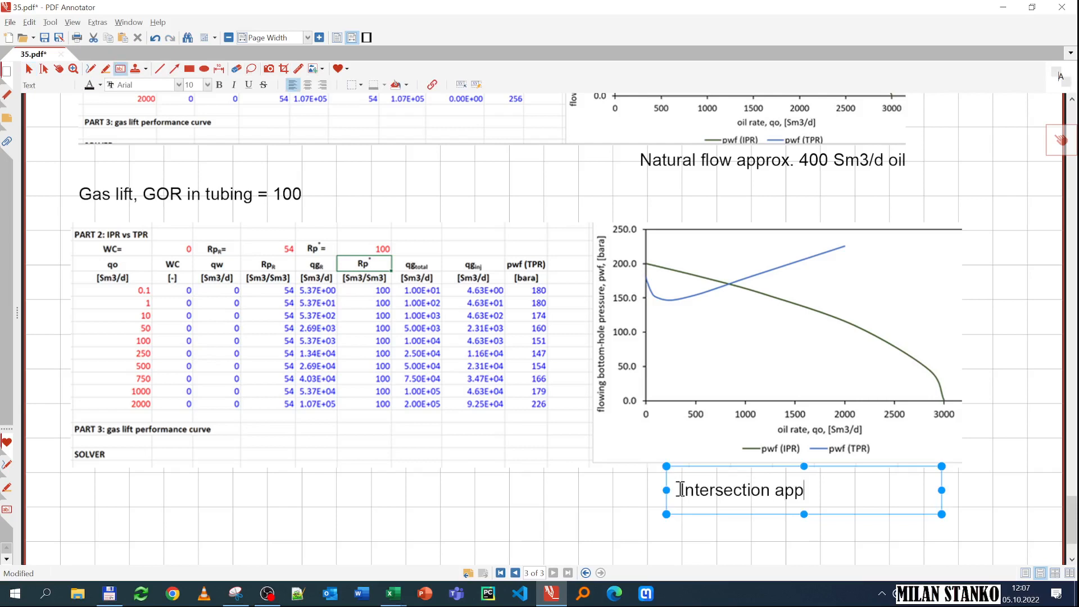
pyautogui.write('rox. 800 Sm3/d ')
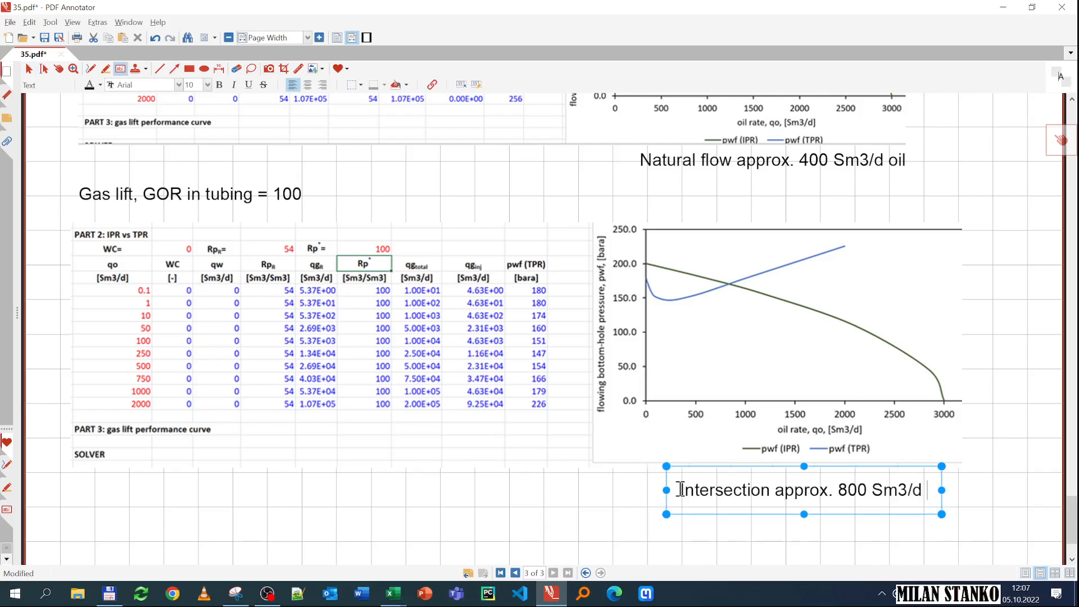
pyautogui.write('oil')
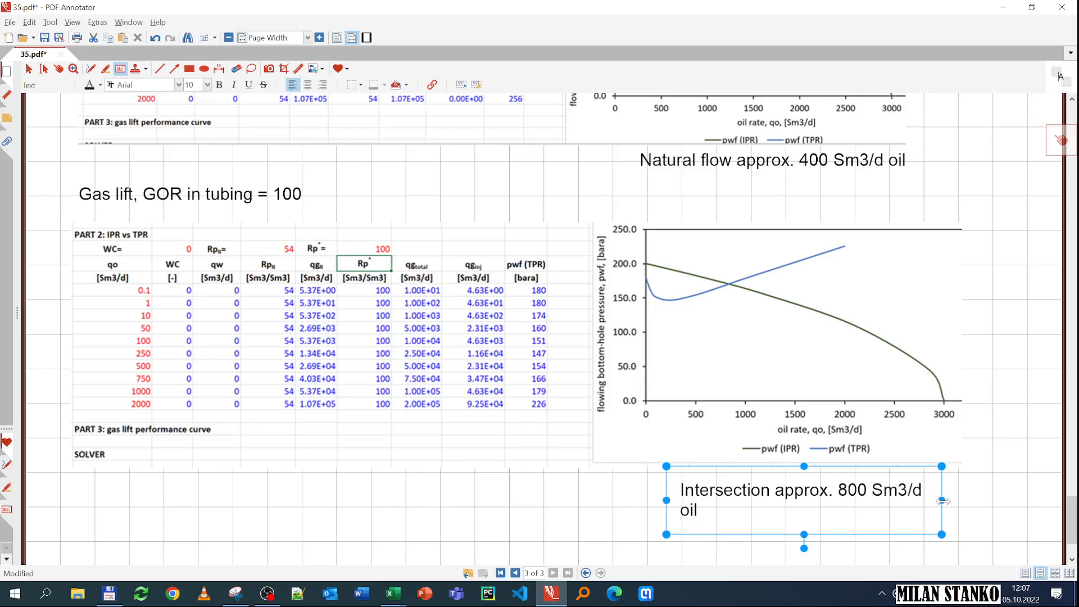
pyautogui.moveTo(942, 501); pyautogui.dragTo(1020, 500)
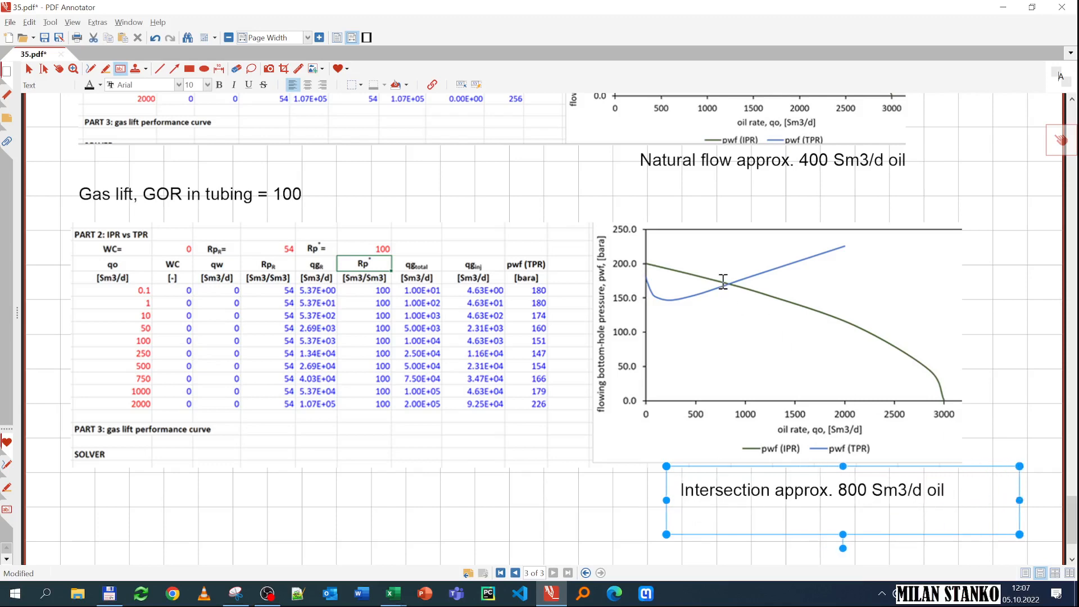
# - Switch to the Excel workbook and set the Part 2 Rp* value in G22 to 200
pyautogui.scroll(4, 724, 278)
pyautogui.scroll(-6, 711, 287)
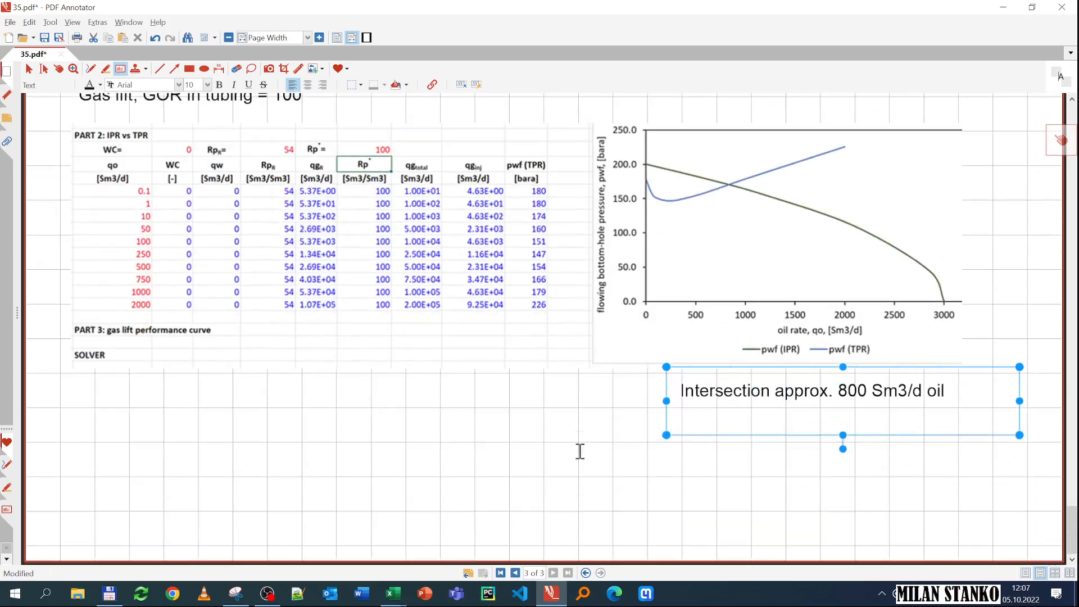
pyautogui.moveTo(394, 593)
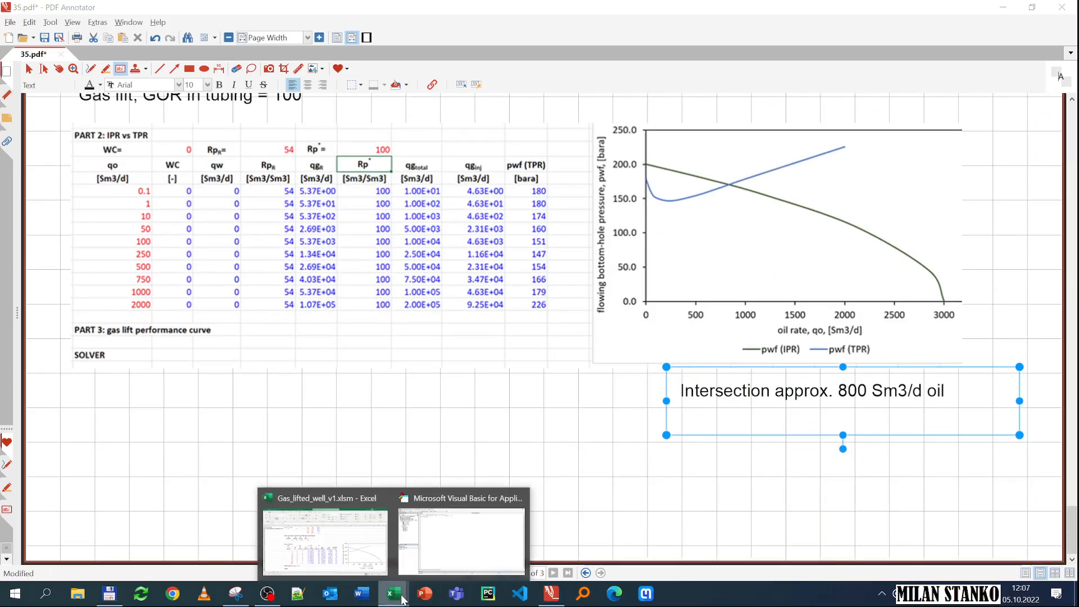
pyautogui.click(348, 550)
pyautogui.click(472, 326)
pyautogui.write('2')
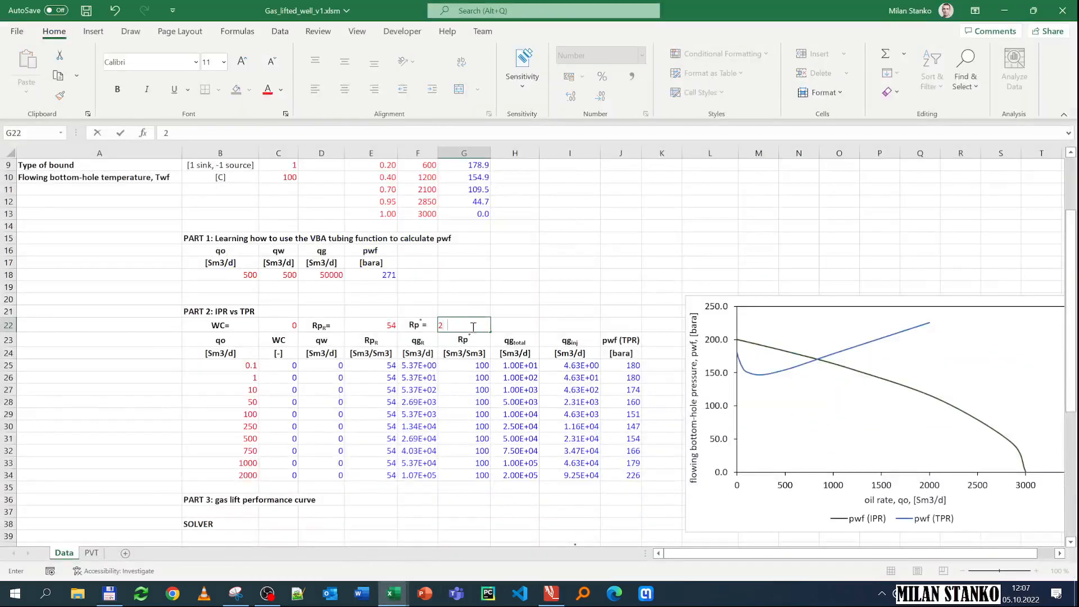
pyautogui.write('00')
pyautogui.press('Return')
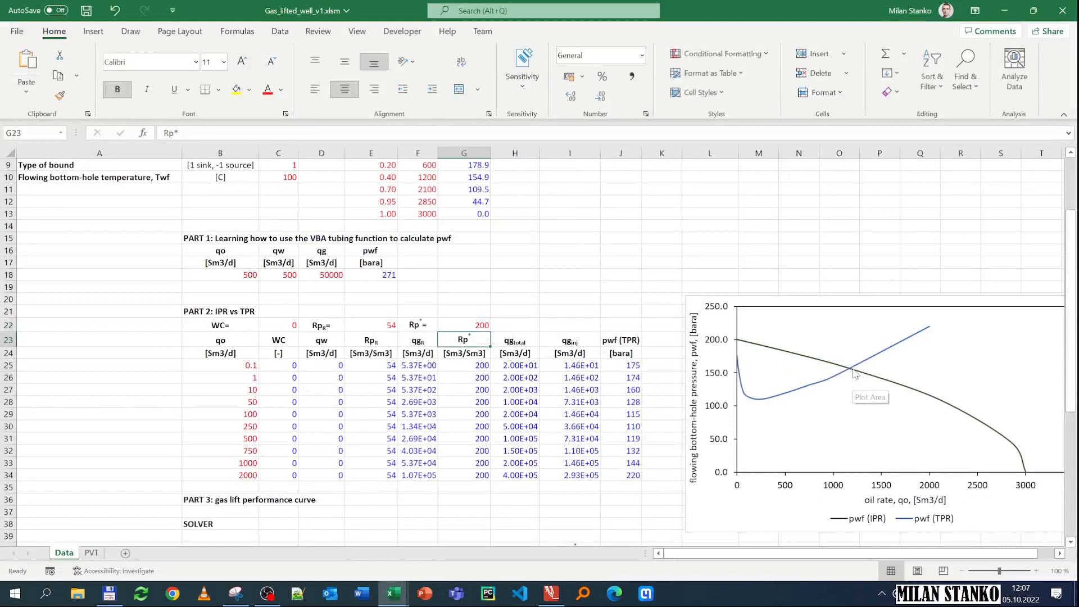
# - Try Rp* values of 300, 400 and 500 in G22 to compare where the IPR and TPR curves intersect
pyautogui.click(464, 325)
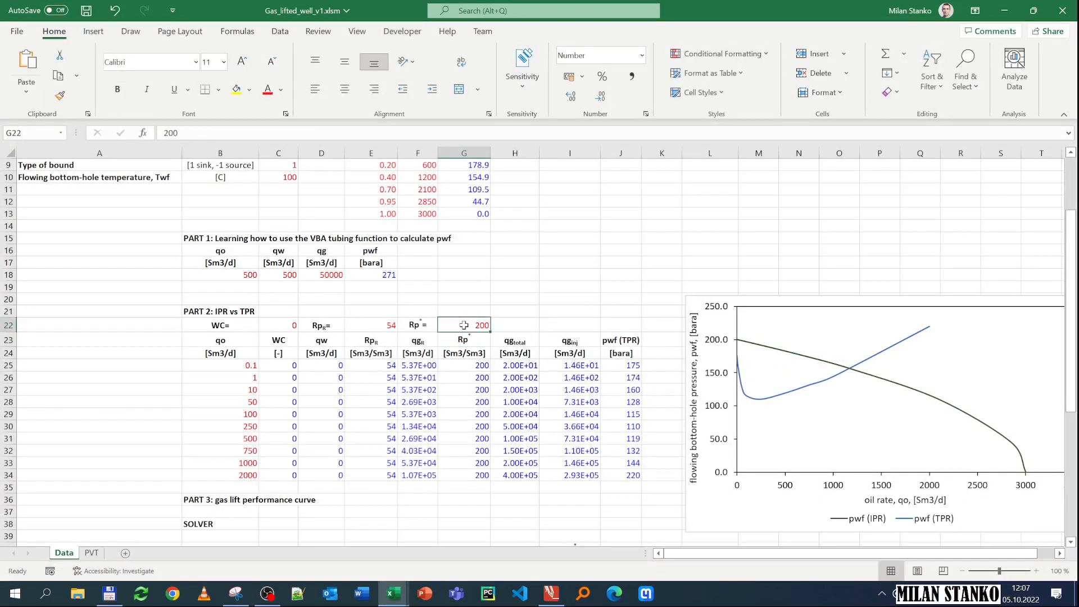
pyautogui.write('300')
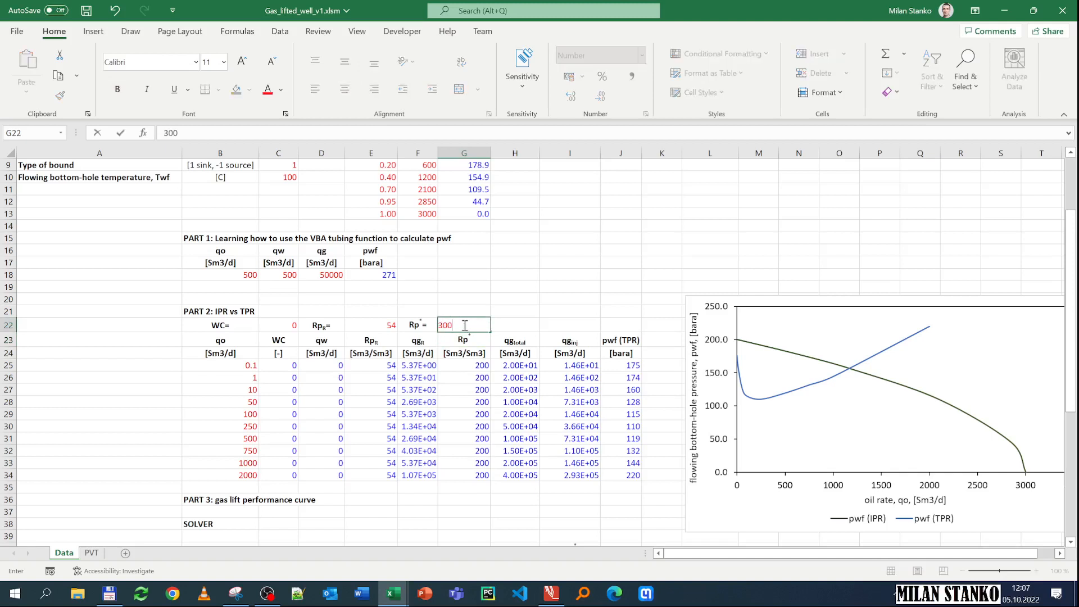
pyautogui.press('Return')
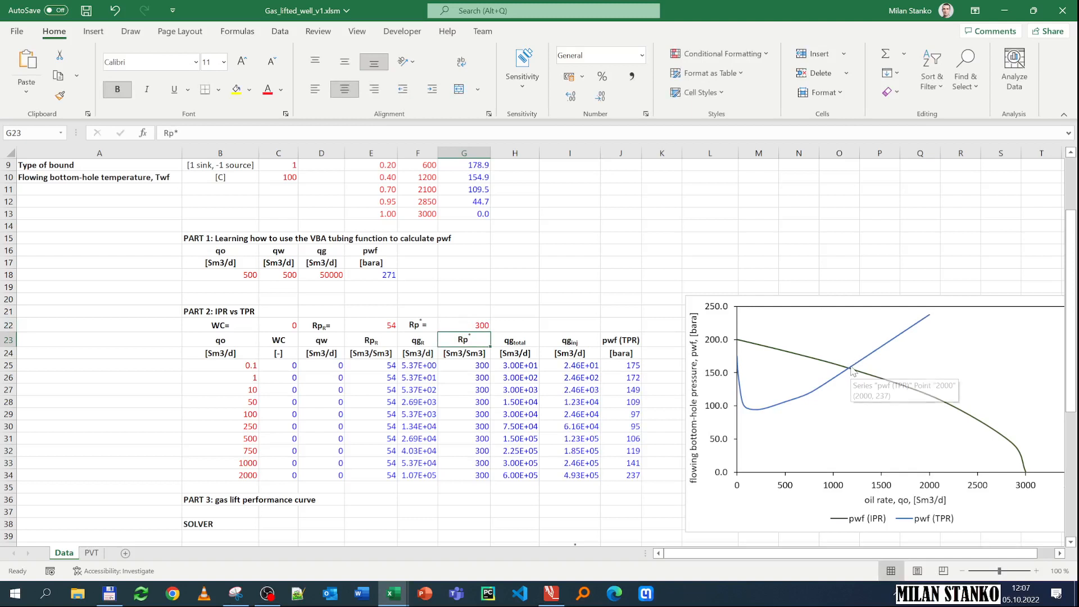
pyautogui.click(459, 325)
pyautogui.write('4')
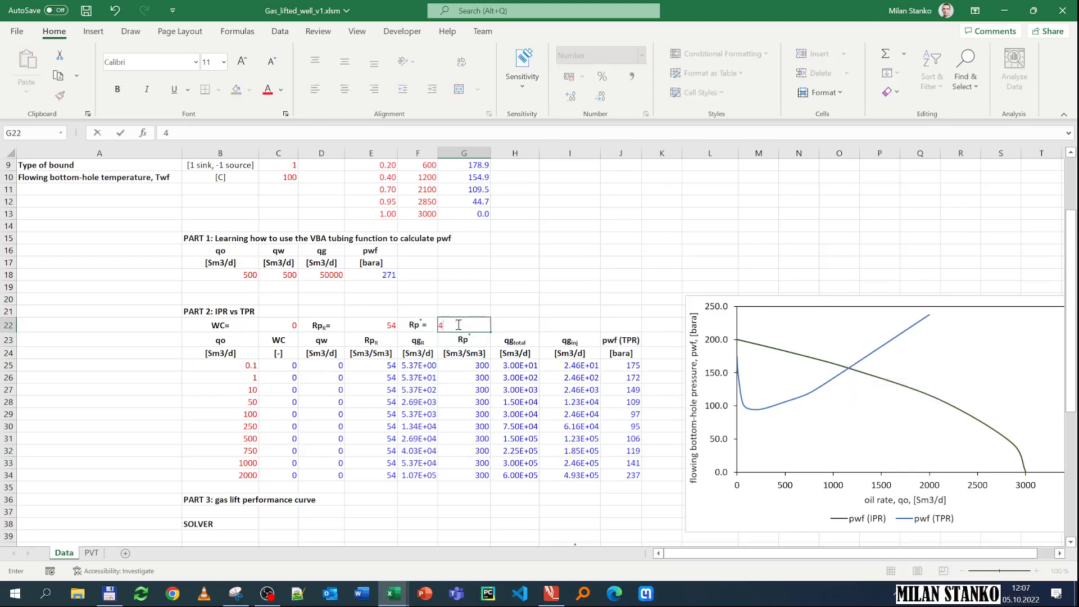
pyautogui.write('00')
pyautogui.press('Return')
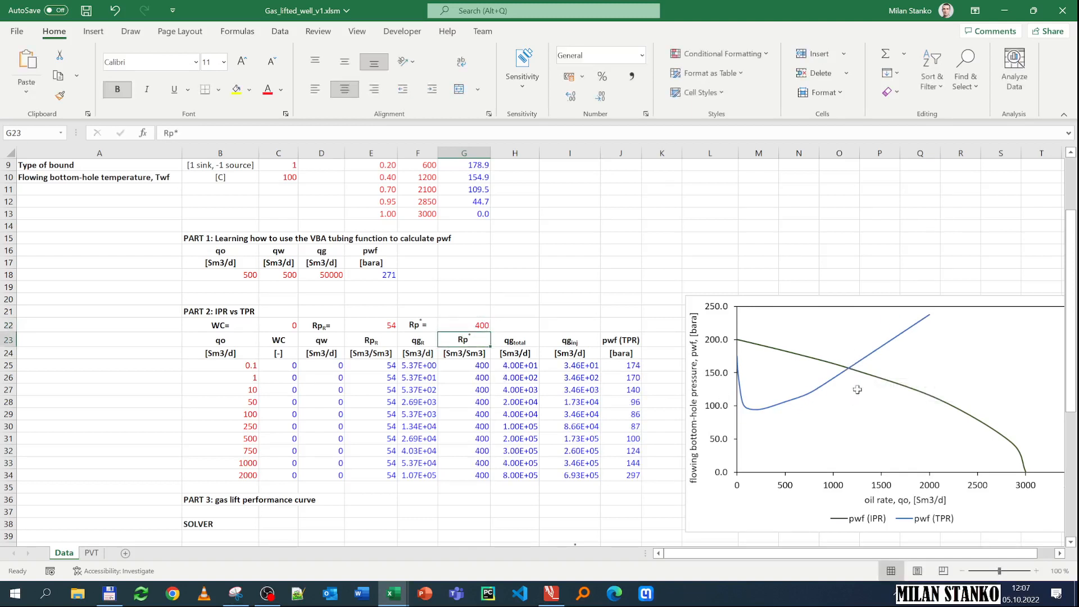
pyautogui.click(464, 325)
pyautogui.write('500')
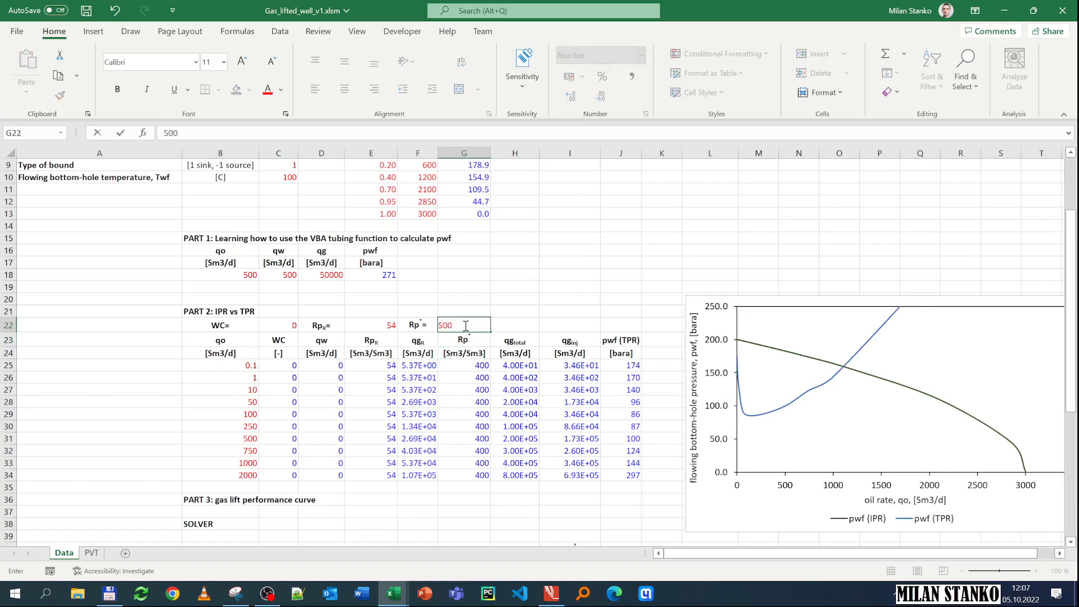
pyautogui.press('Return')
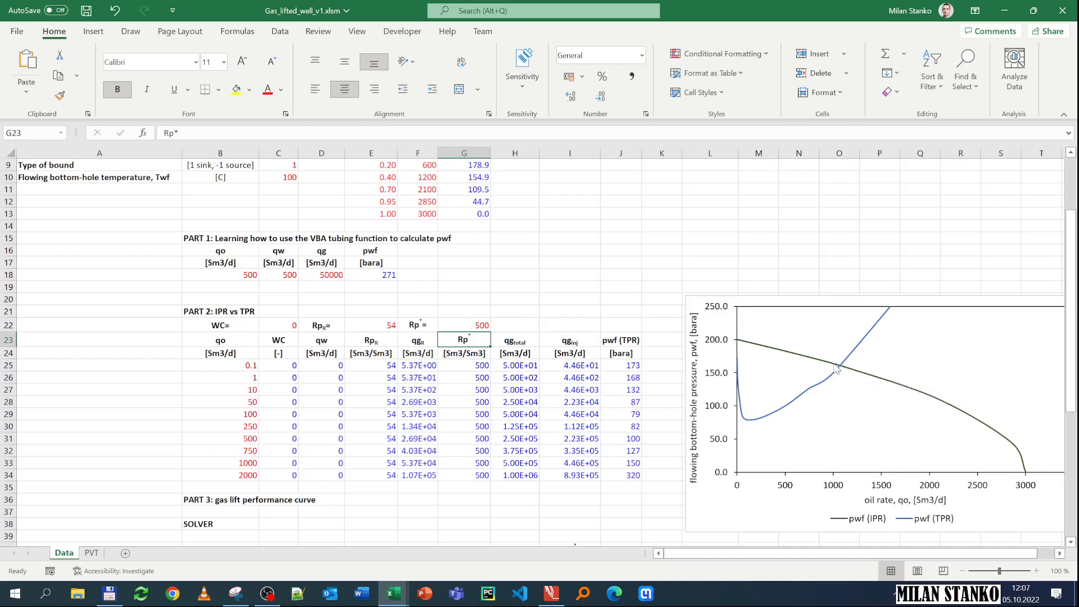
# - Set the Part 2 Rp* value in G22 to 300
pyautogui.click(465, 321)
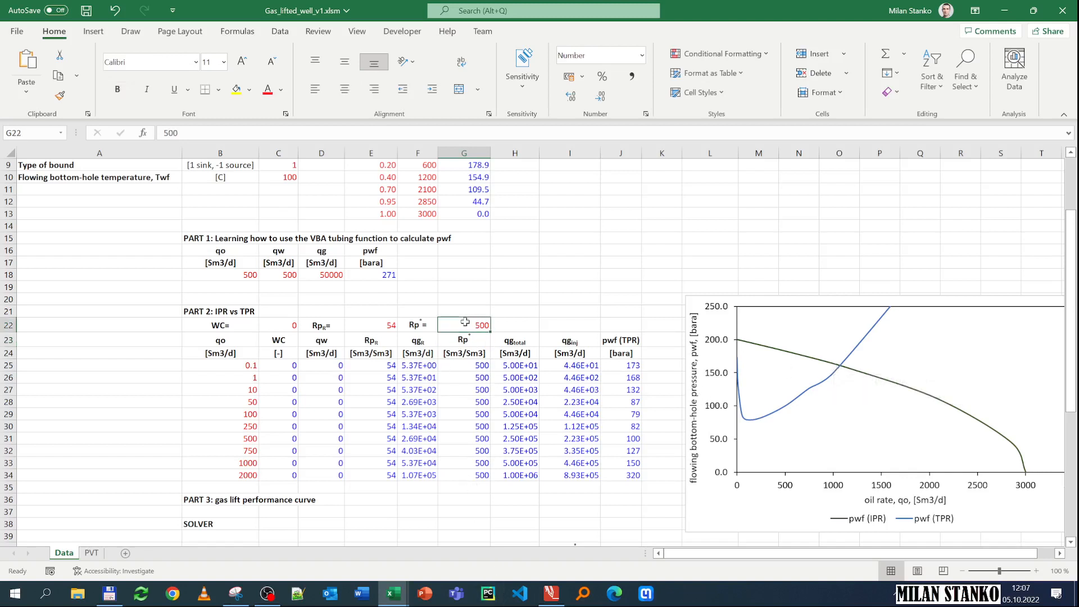
pyautogui.write('300')
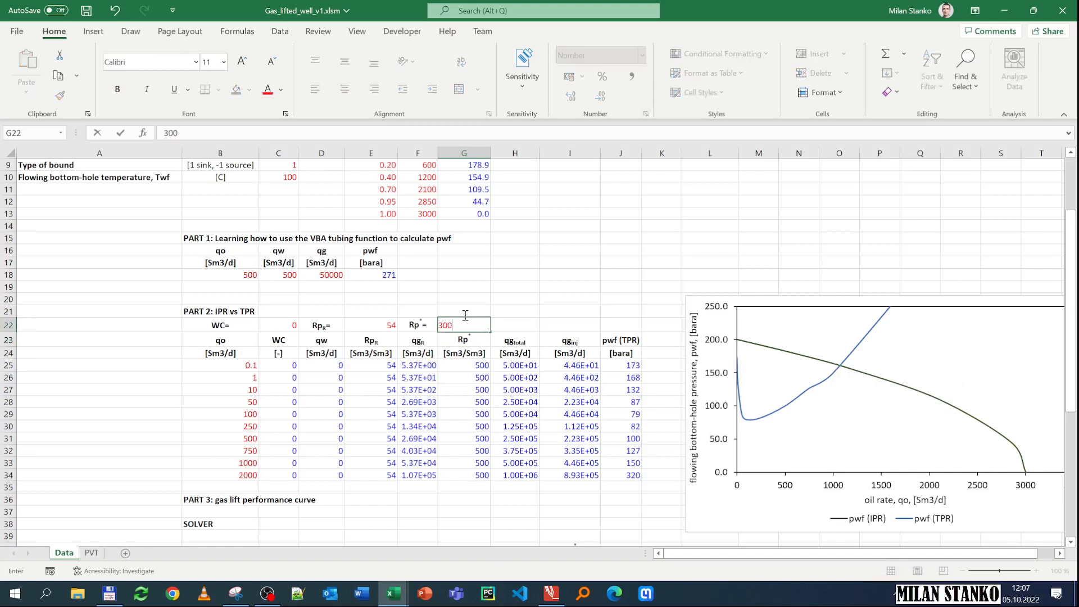
pyautogui.press('Return')
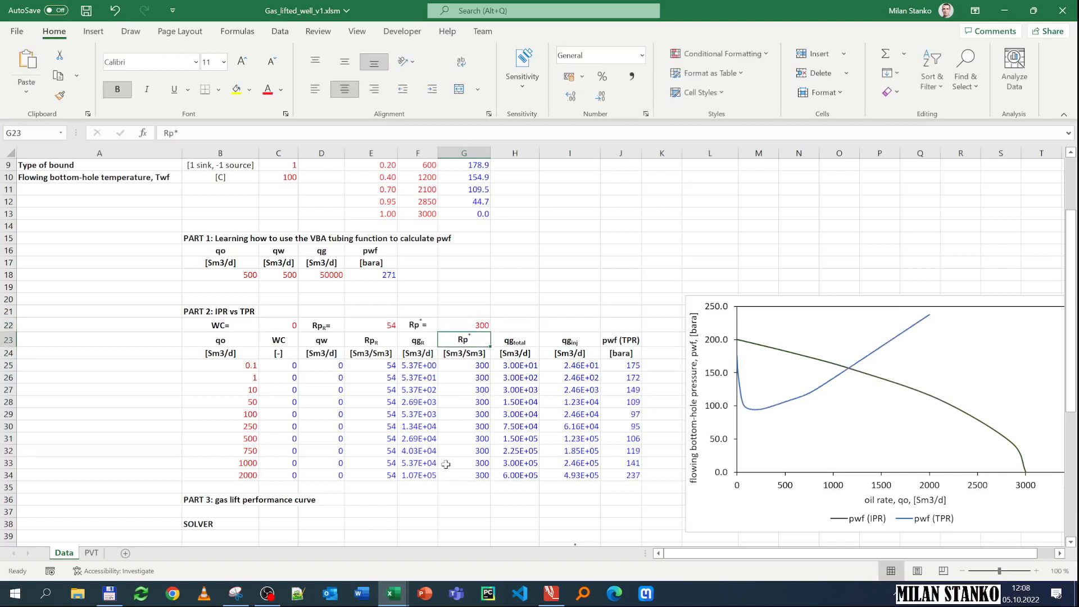
# - Capture the Part 2 table for Rp* 300 and its full chart as a new snip with Snipping Tool
pyautogui.click(236, 593)
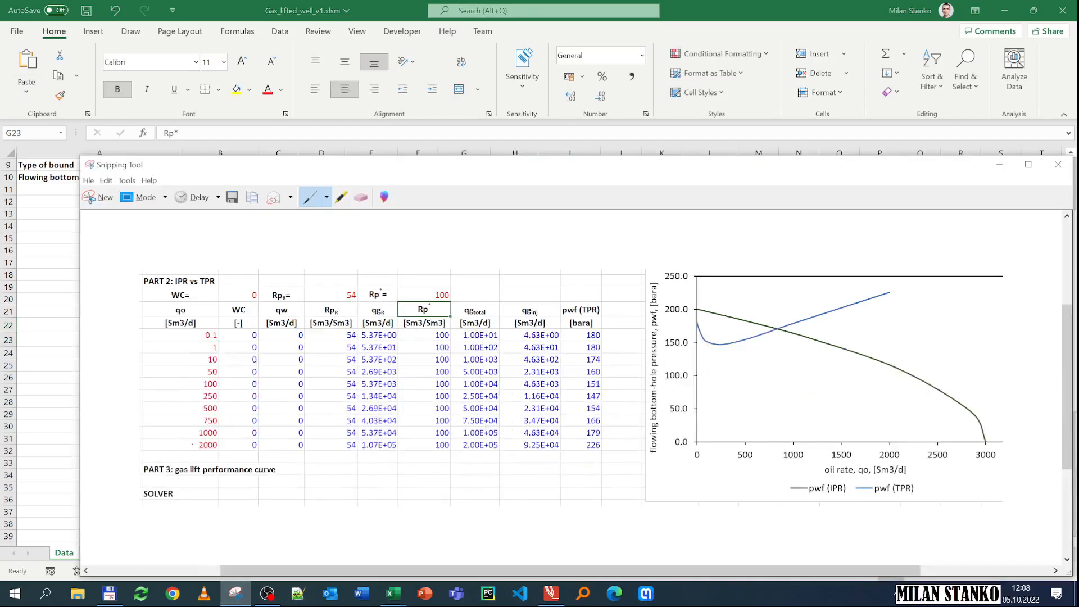
pyautogui.click(99, 197)
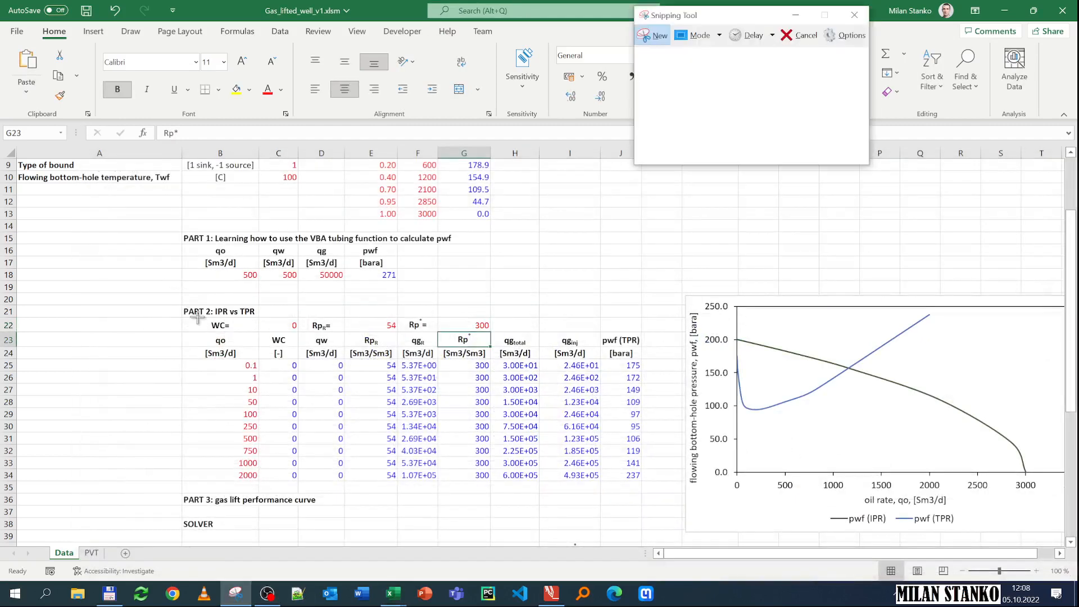
pyautogui.moveTo(175, 296); pyautogui.dragTo(1040, 532)
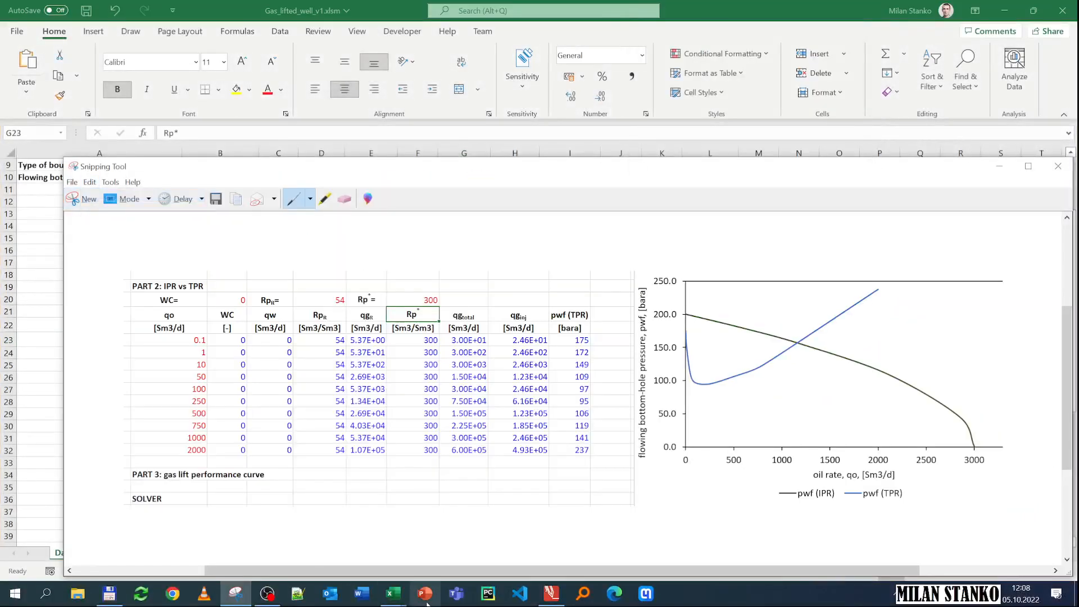
pyautogui.click(401, 596)
pyautogui.moveTo(401, 595)
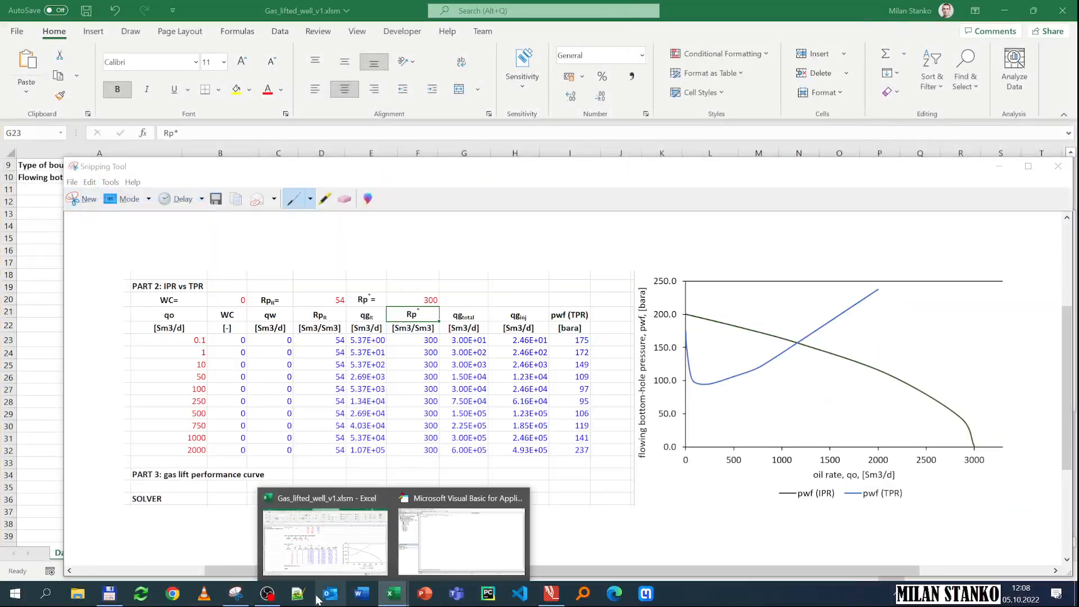
# - Switch to PDF Annotator and append one page with the grid template to the end of the notes
pyautogui.click(551, 594)
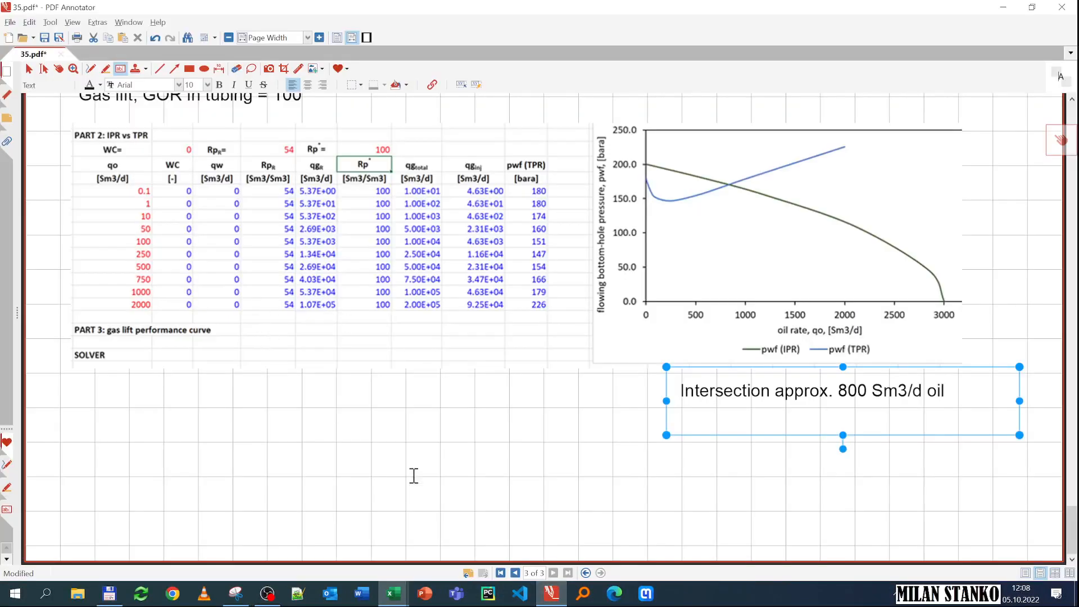
pyautogui.click(431, 478)
pyautogui.rightClick(432, 479)
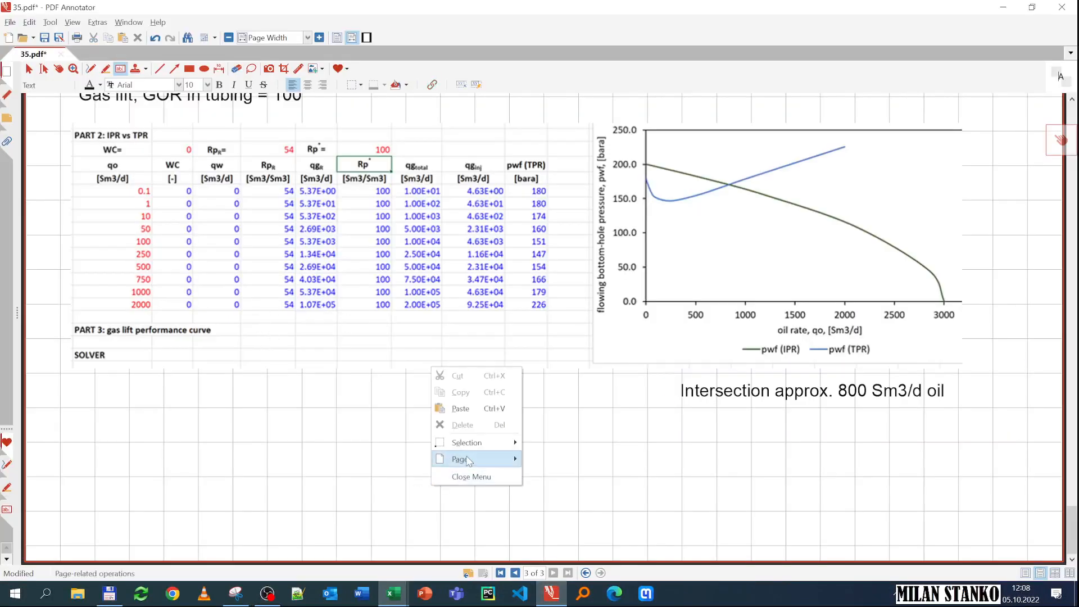
pyautogui.moveTo(472, 459)
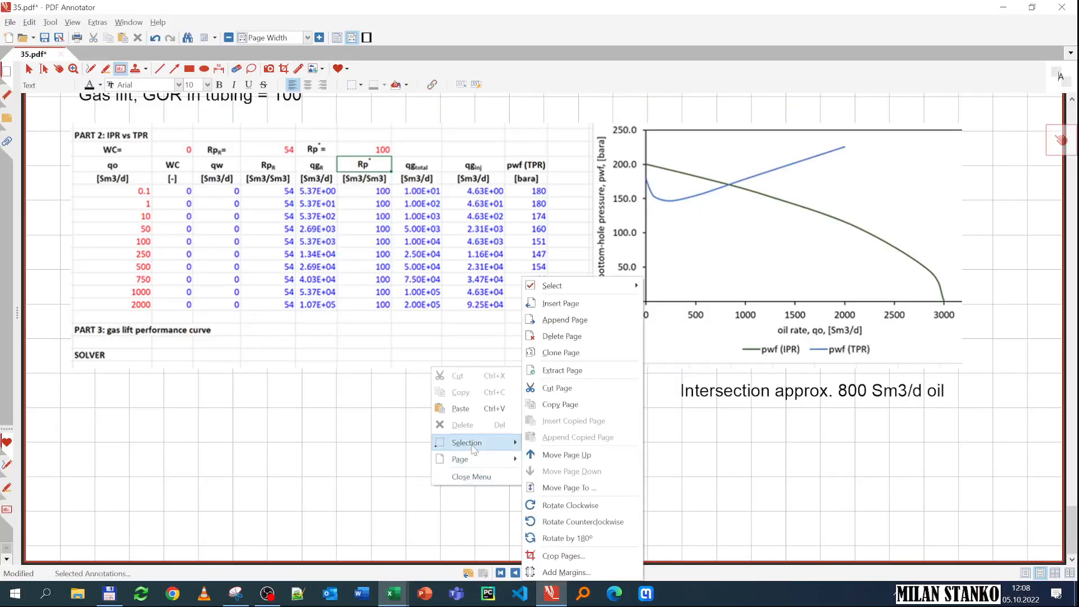
pyautogui.click(570, 319)
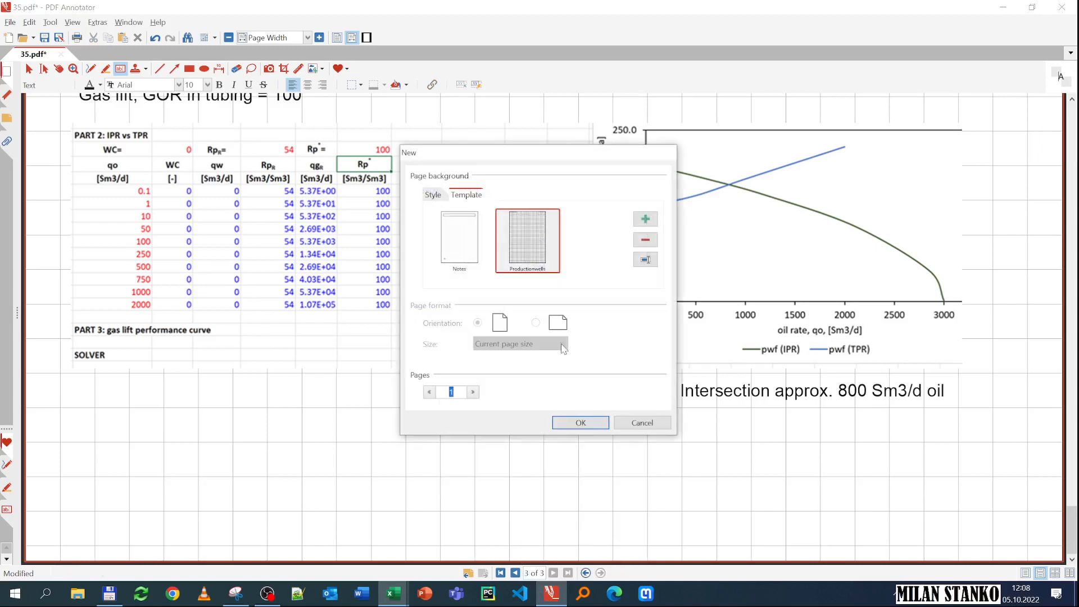
pyautogui.click(581, 423)
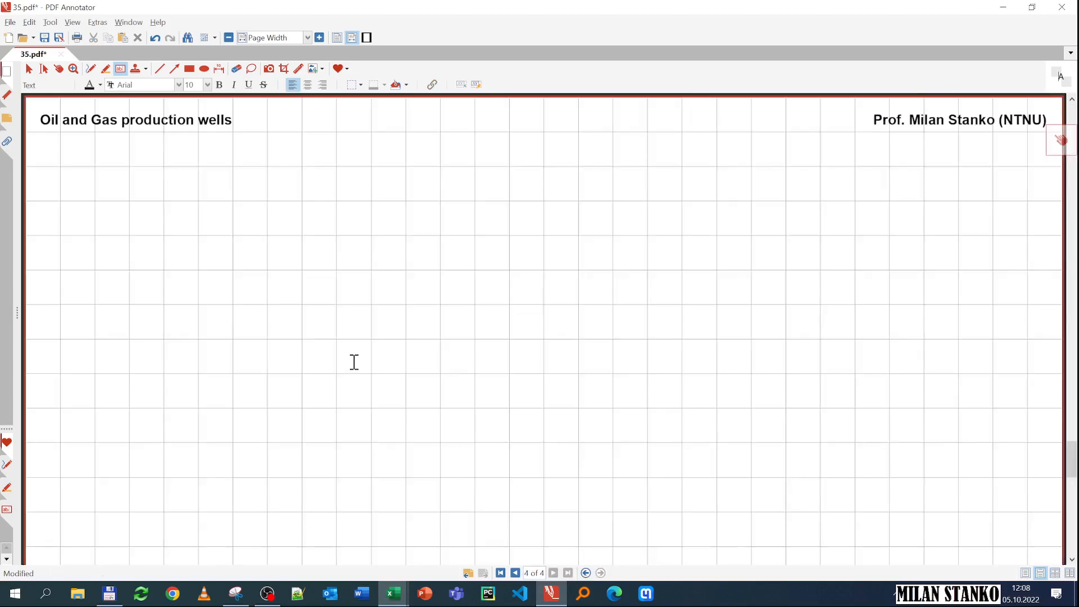
# - Paste the Rp* 300 snip onto the new page and place it just below the page header, near the page's left margin
pyautogui.press('Escape')
pyautogui.hotkey('ctrl', 'v')
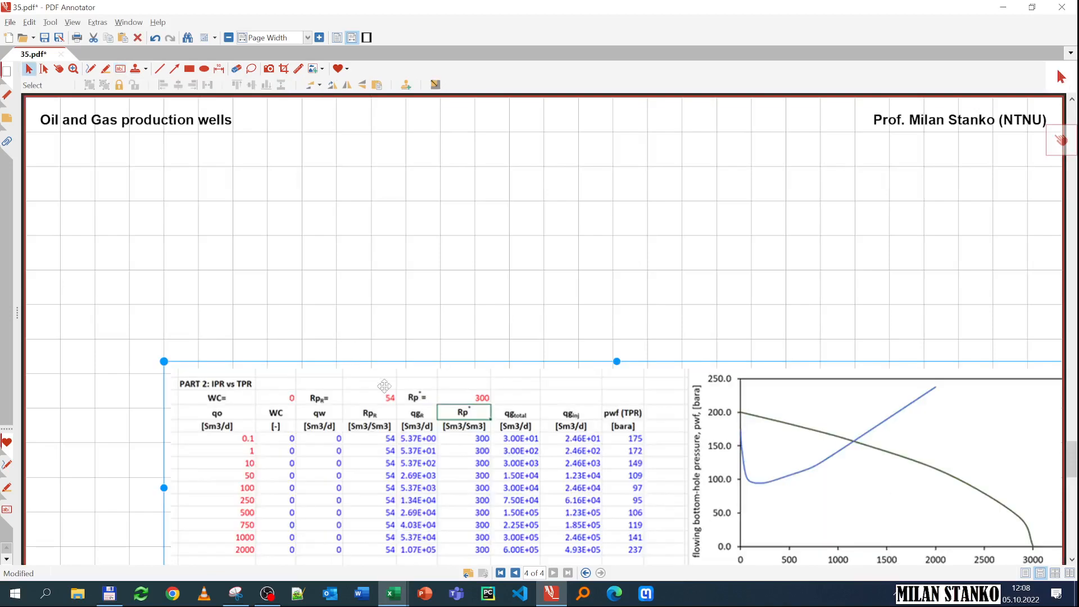
pyautogui.moveTo(344, 304); pyautogui.dragTo(275, 150)
pyautogui.scroll(4, 352, 285)
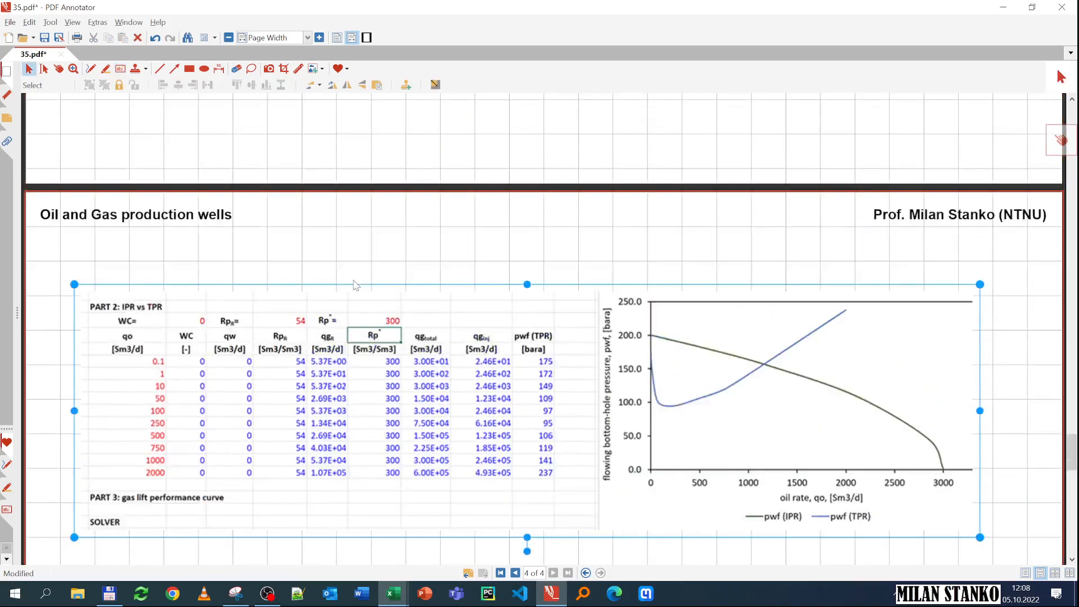
pyautogui.scroll(10, 352, 286)
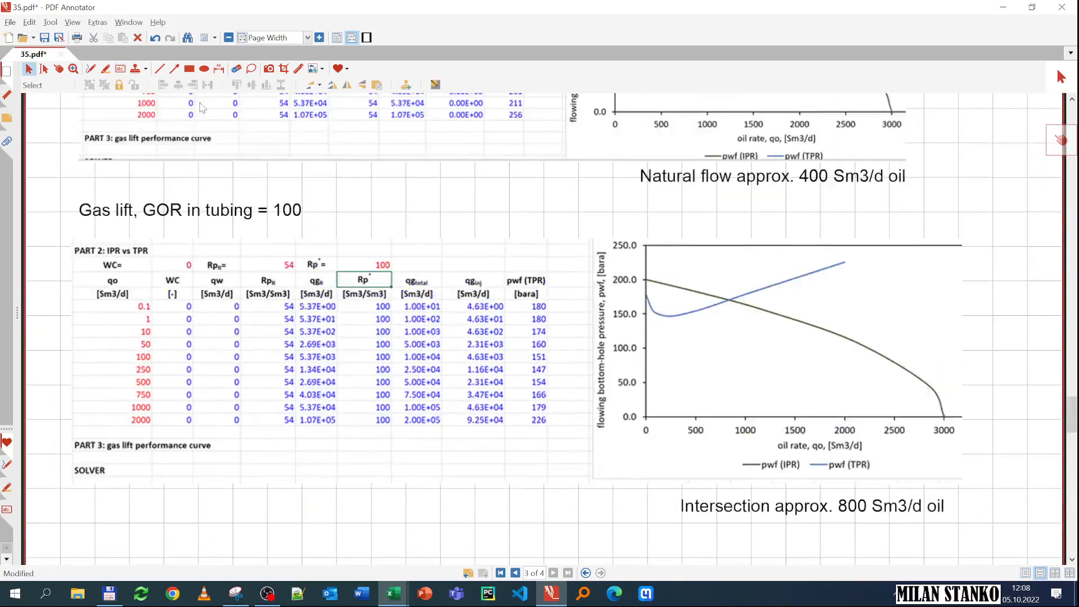
# - Add the text heading "gas lift, GOR in tubing =300" just above the Rp* 300 snip on the last page
pyautogui.click(120, 69)
pyautogui.scroll(-4, 212, 374)
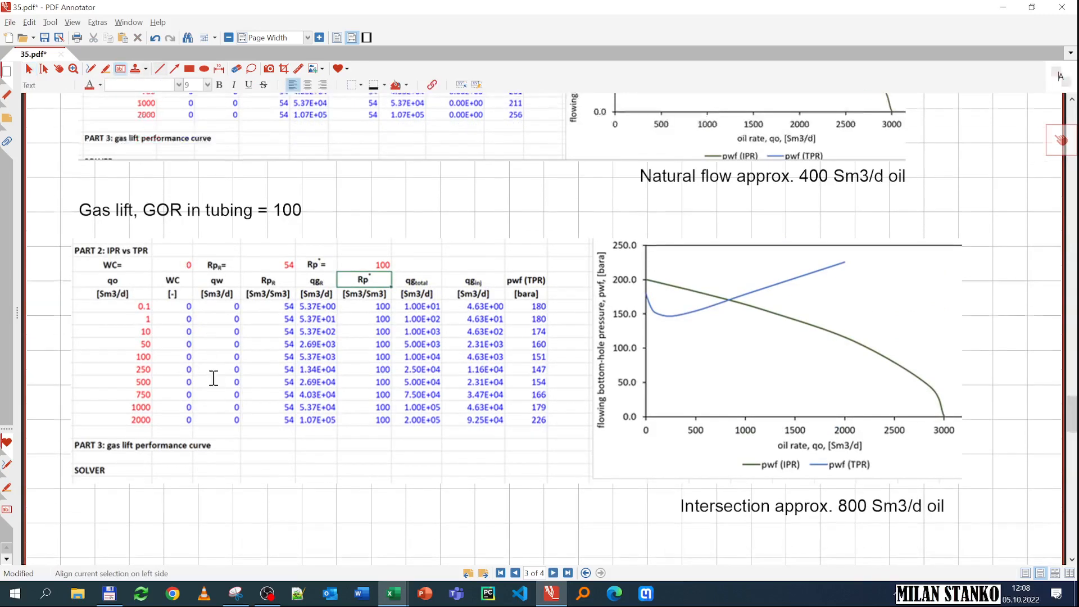
pyautogui.scroll(-3, 202, 398)
pyautogui.click(85, 388)
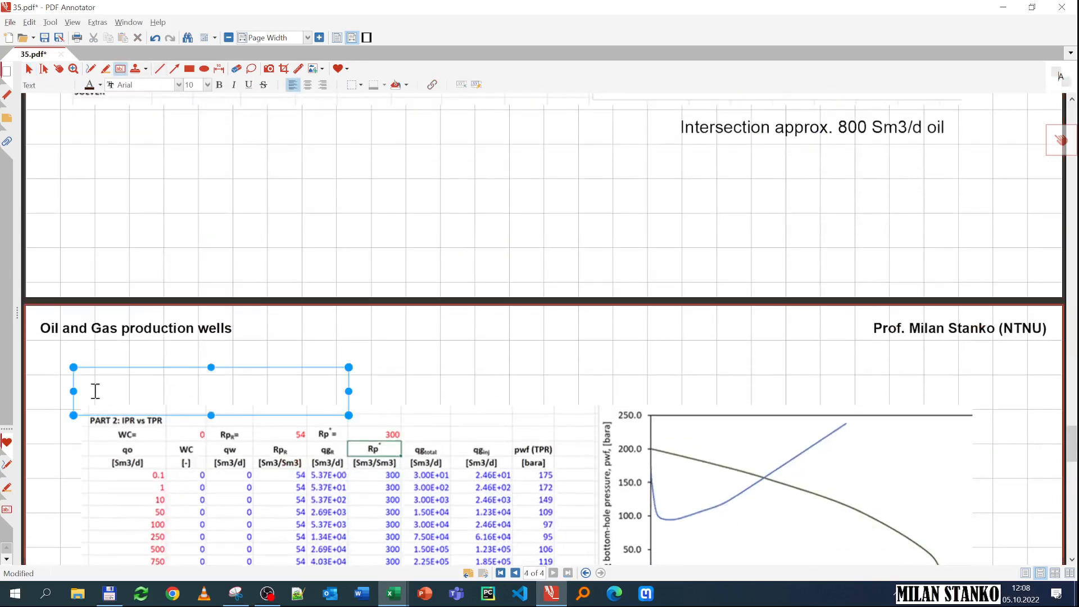
pyautogui.write('ga ')
pyautogui.write(' lift, GOR in tu')
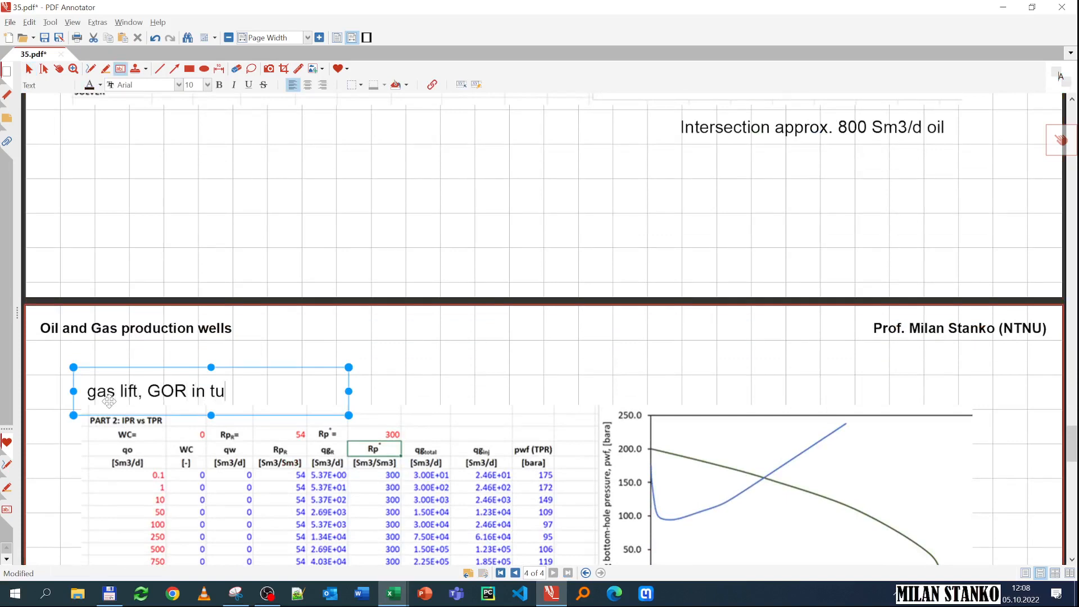
pyautogui.write('bing =300')
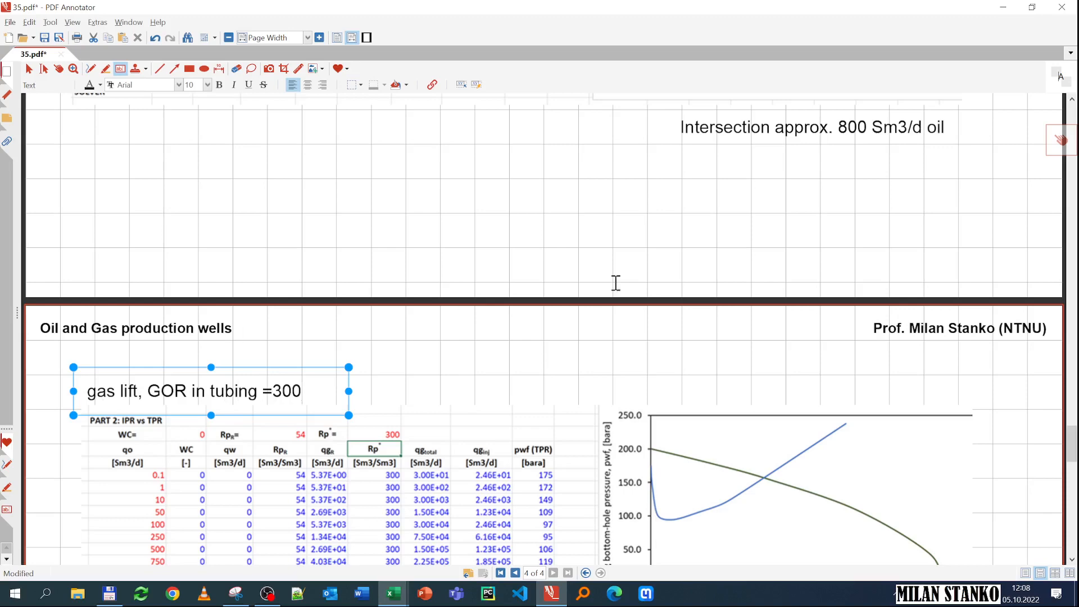
# - Add the note "Intersection approx. 1200 Sm3/d oil" below the Rp* 300 chart and widen its text box to fit one line
pyautogui.scroll(-3, 684, 265)
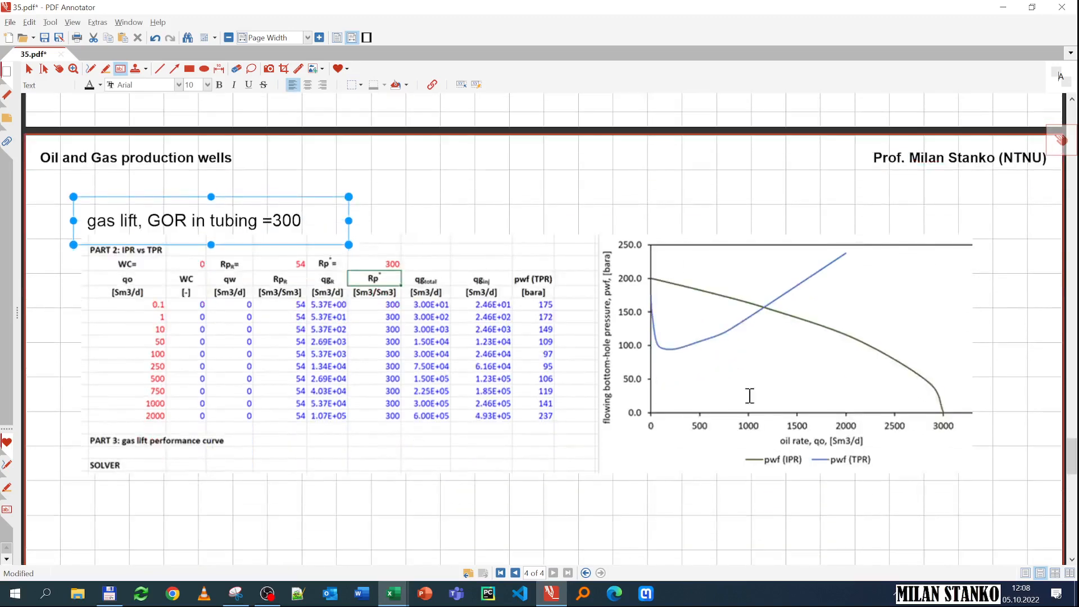
pyautogui.click(681, 493)
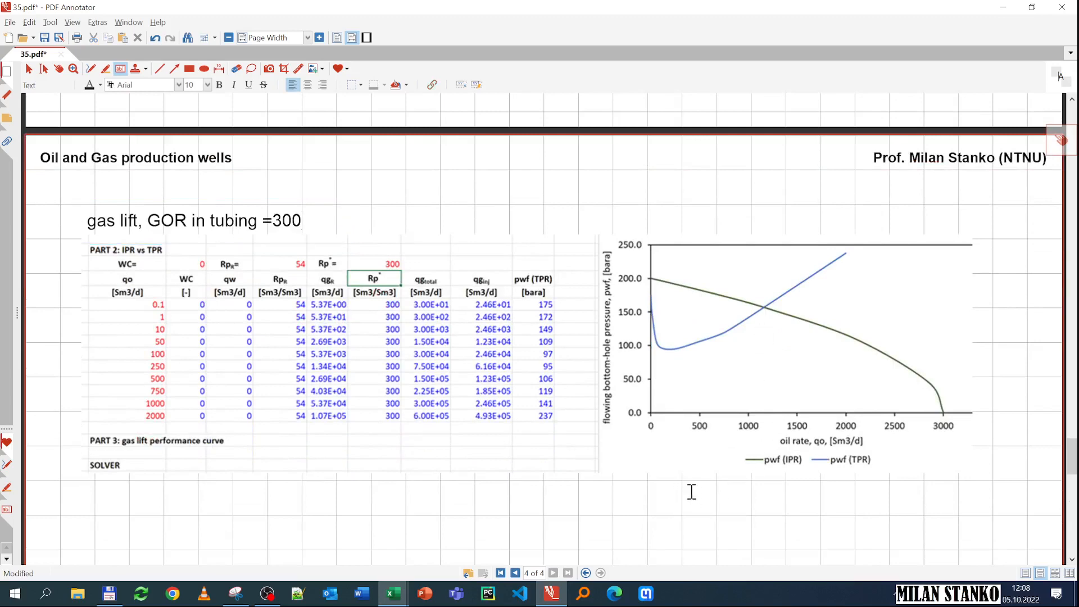
pyautogui.click(680, 491)
pyautogui.write('Inter')
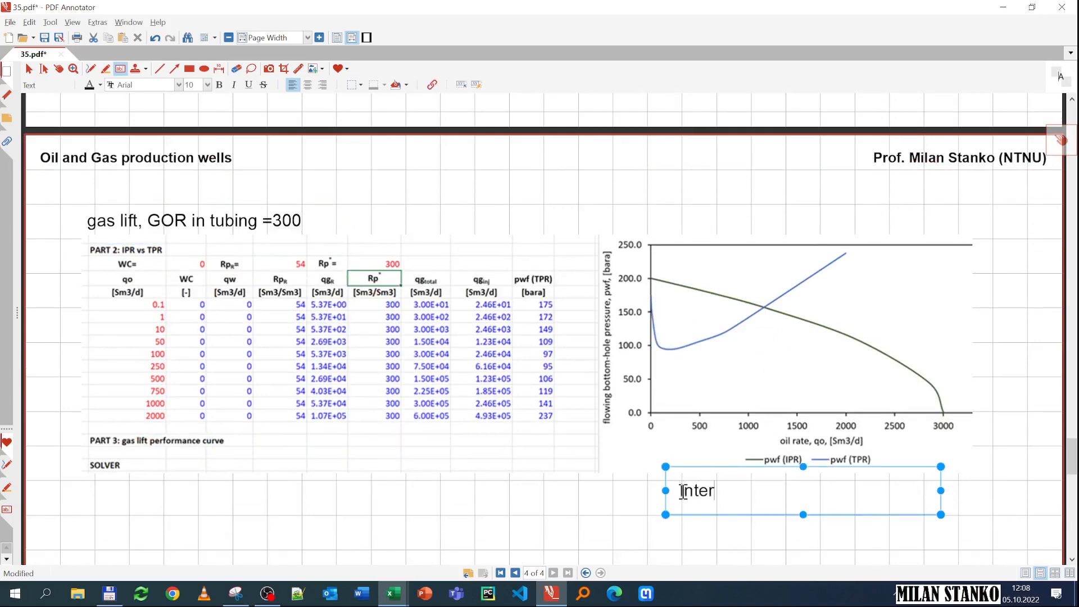
pyautogui.write('section approx. 1200 Sm')
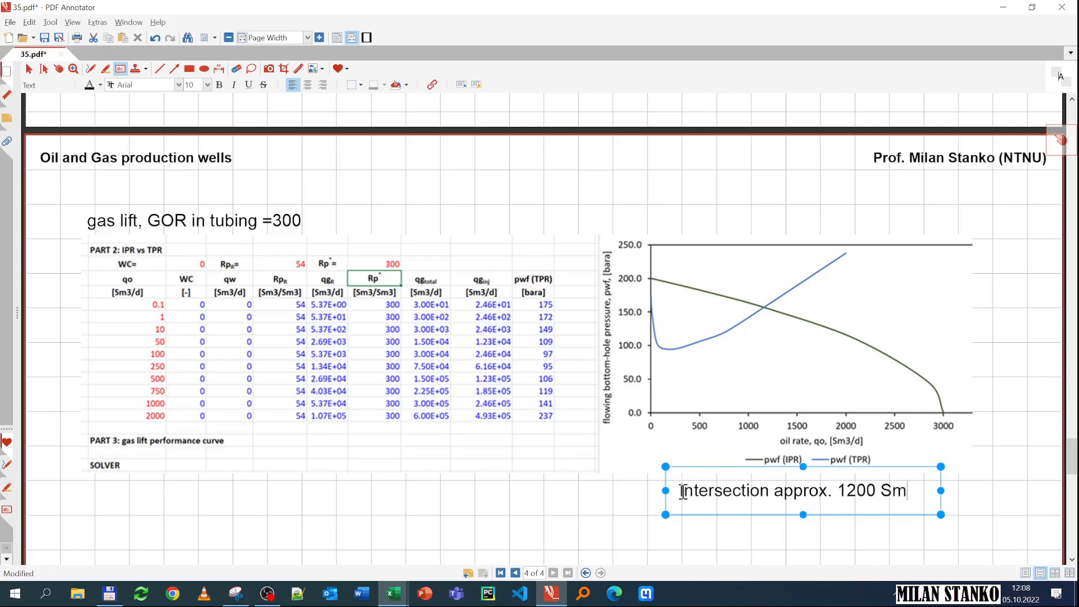
pyautogui.write('3/d o')
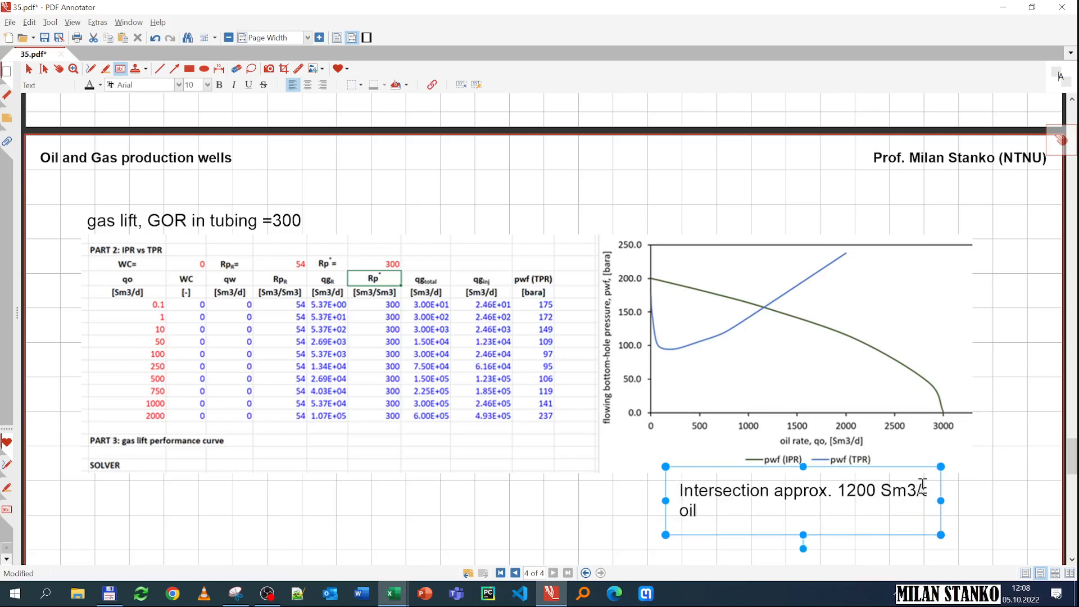
pyautogui.write('il')
pyautogui.moveTo(941, 500); pyautogui.dragTo(990, 500)
pyautogui.click(1030, 482)
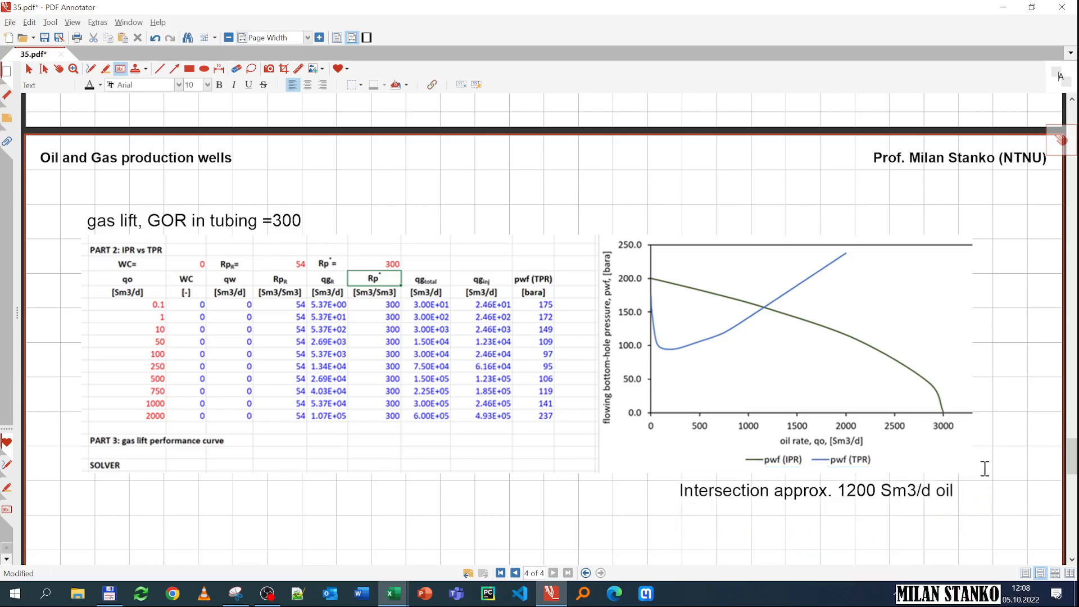
# - Switch to the Gas_lifted_well_v1.xlsm workbook in Excel and set the Part 2 Rp* value in G22 to 500
pyautogui.scroll(-3, 416, 410)
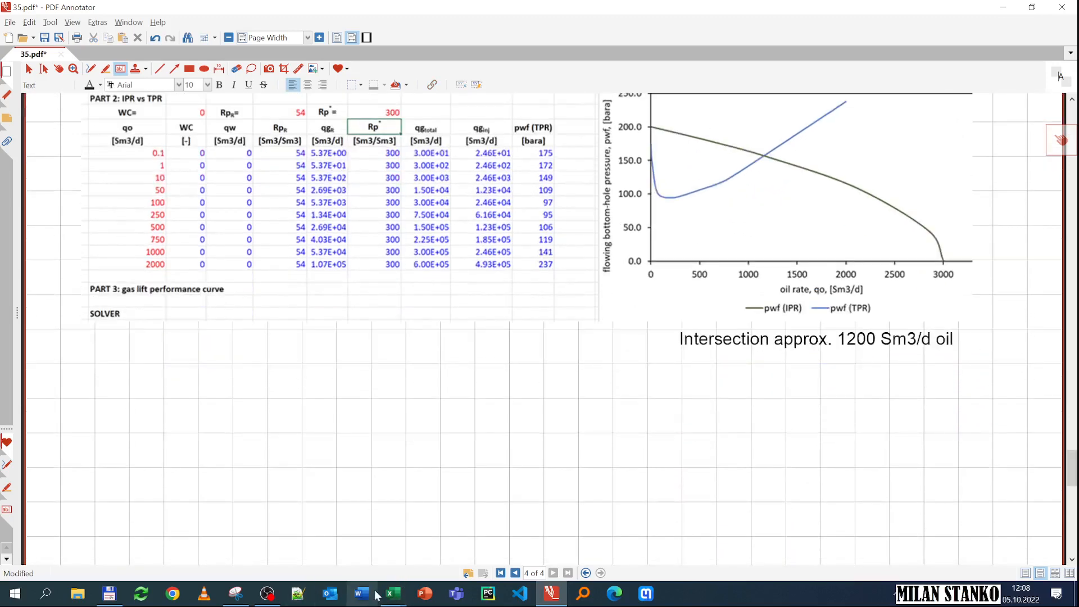
pyautogui.moveTo(394, 594)
pyautogui.click(336, 548)
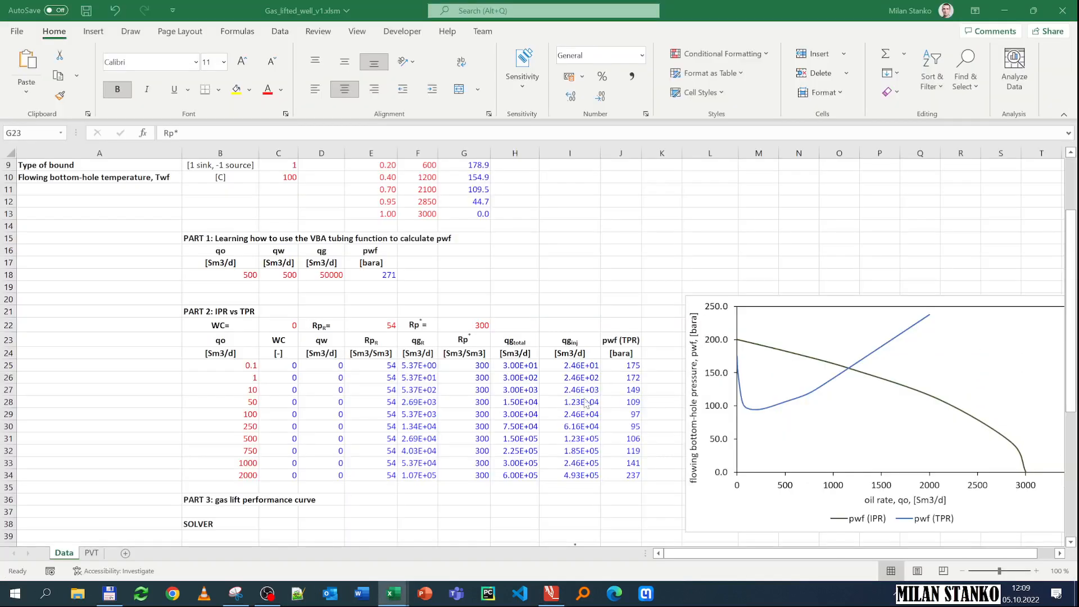
pyautogui.click(482, 327)
pyautogui.write('50')
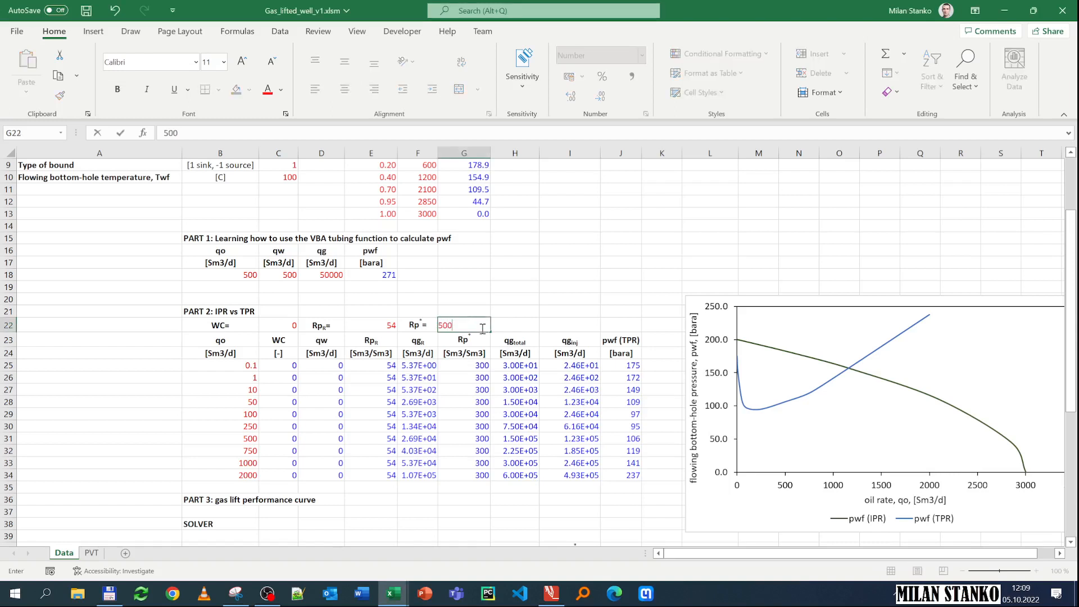
pyautogui.press('Return')
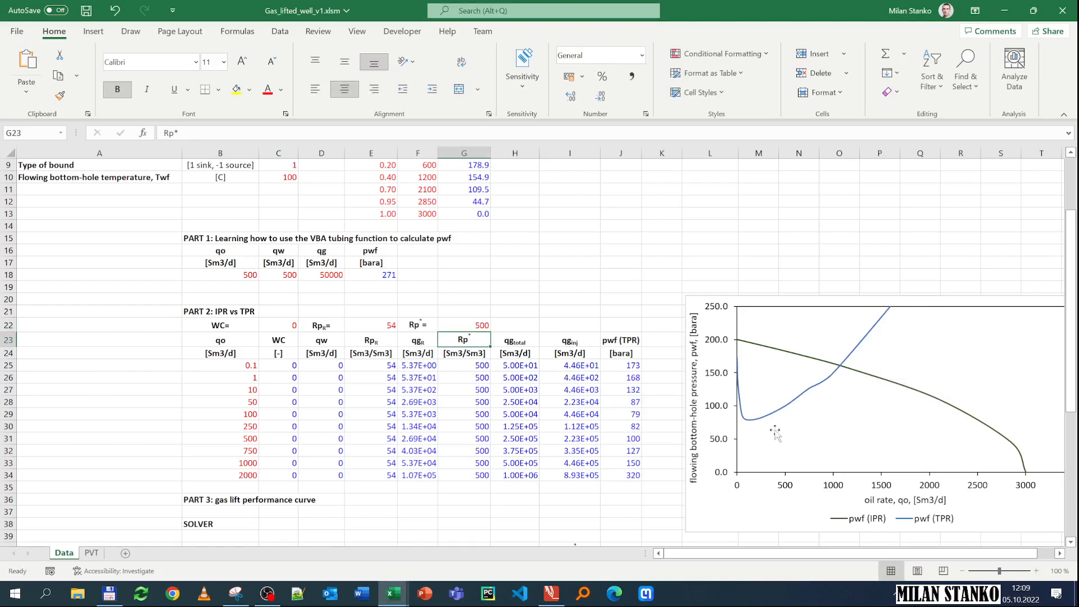
# - Capture the Part 2 table for Rp* 500 and its chart as a new snip with Snipping Tool and copy it
pyautogui.click(236, 594)
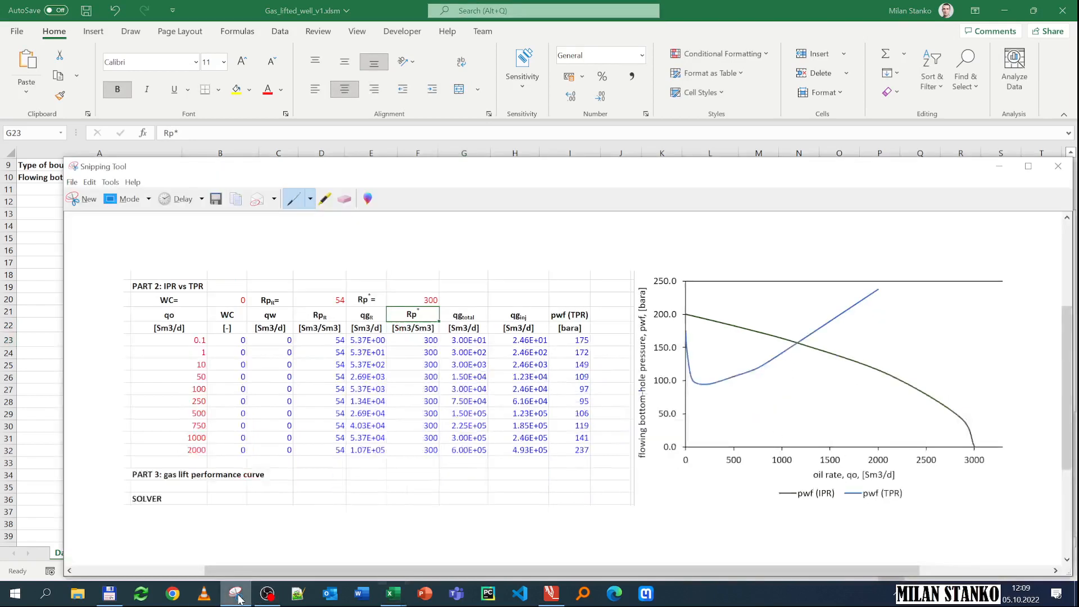
pyautogui.click(81, 200)
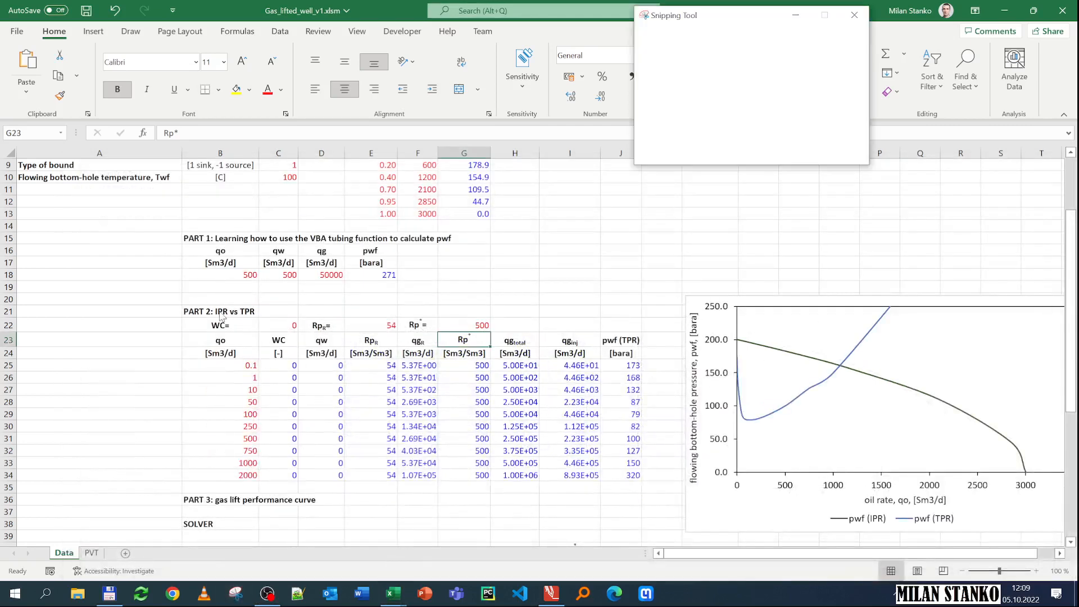
pyautogui.moveTo(183, 305); pyautogui.dragTo(1060, 543)
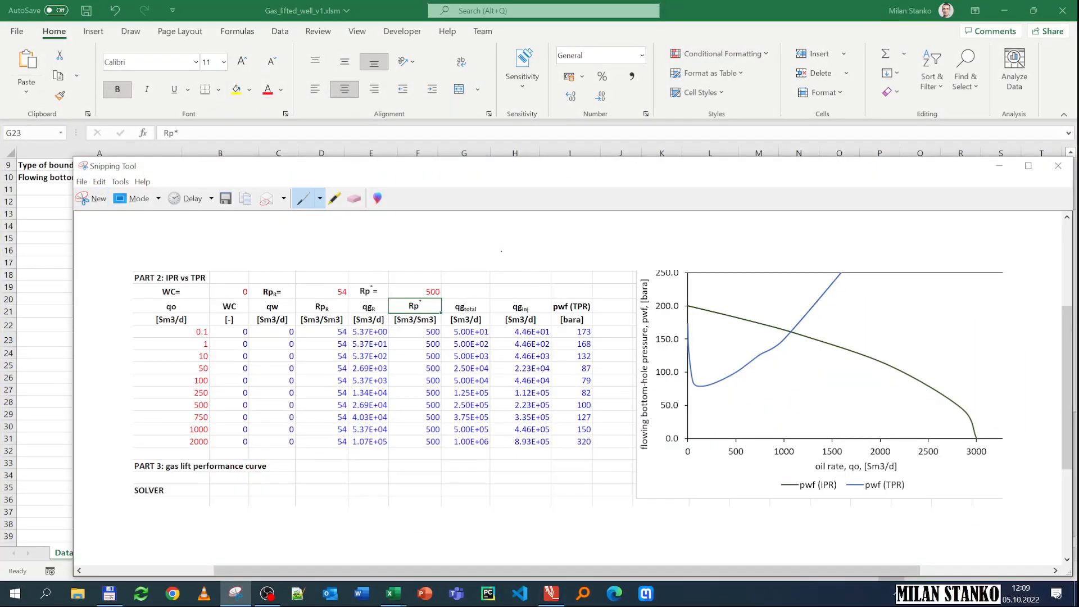
pyautogui.click(99, 182)
pyautogui.click(107, 195)
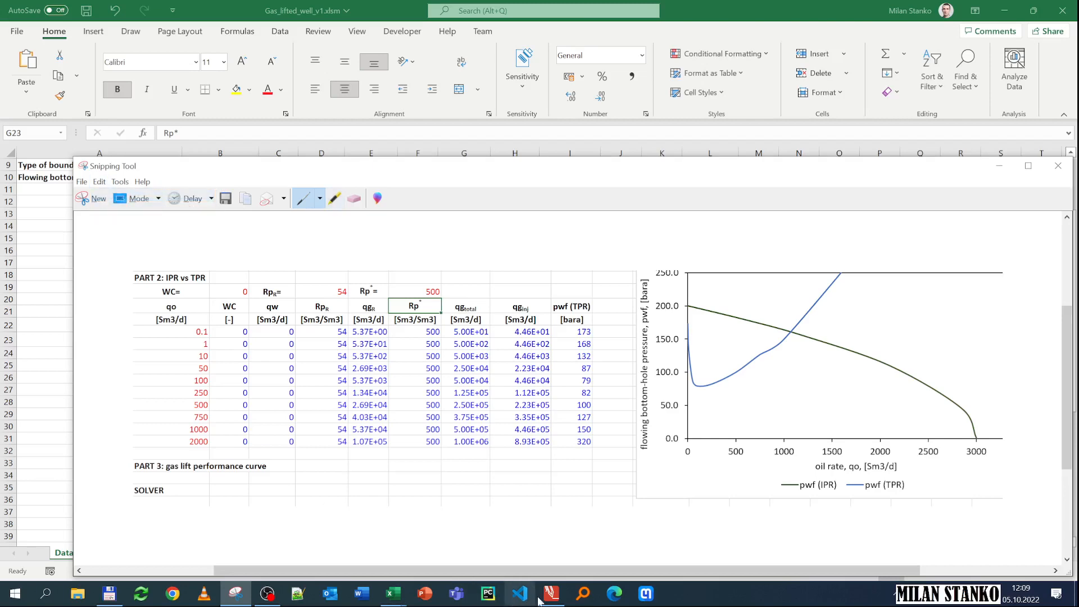
# - Switch to PDF Annotator and add the text heading "GOR = 500 (gas lift)" in the empty area below the Rp* 300 snip
pyautogui.click(551, 593)
pyautogui.scroll(-2, 168, 366)
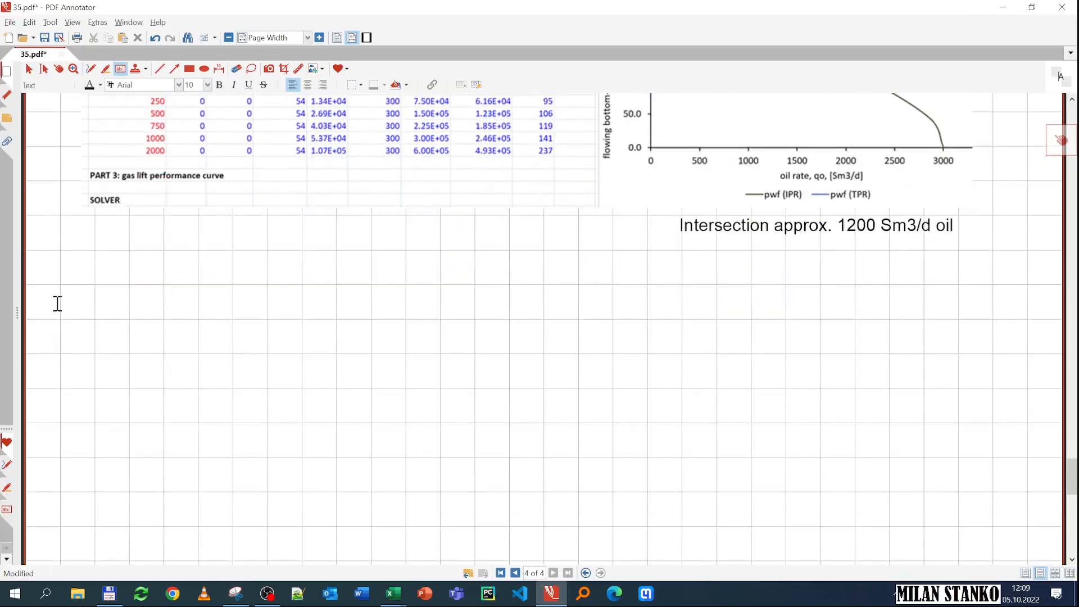
pyautogui.click(57, 303)
pyautogui.write('GOR')
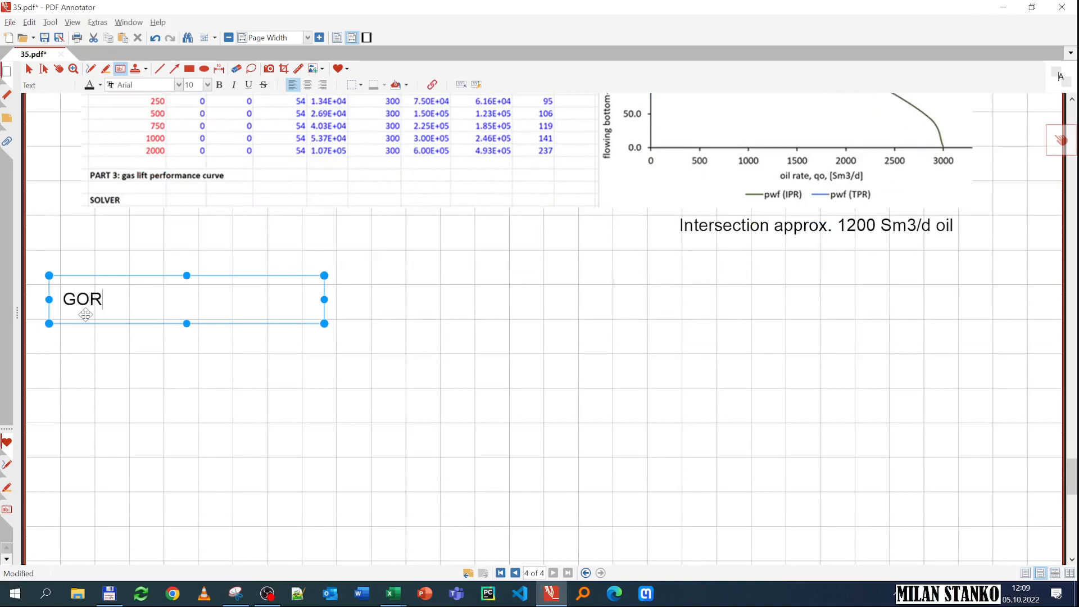
pyautogui.write(' = 500 (gas lift')
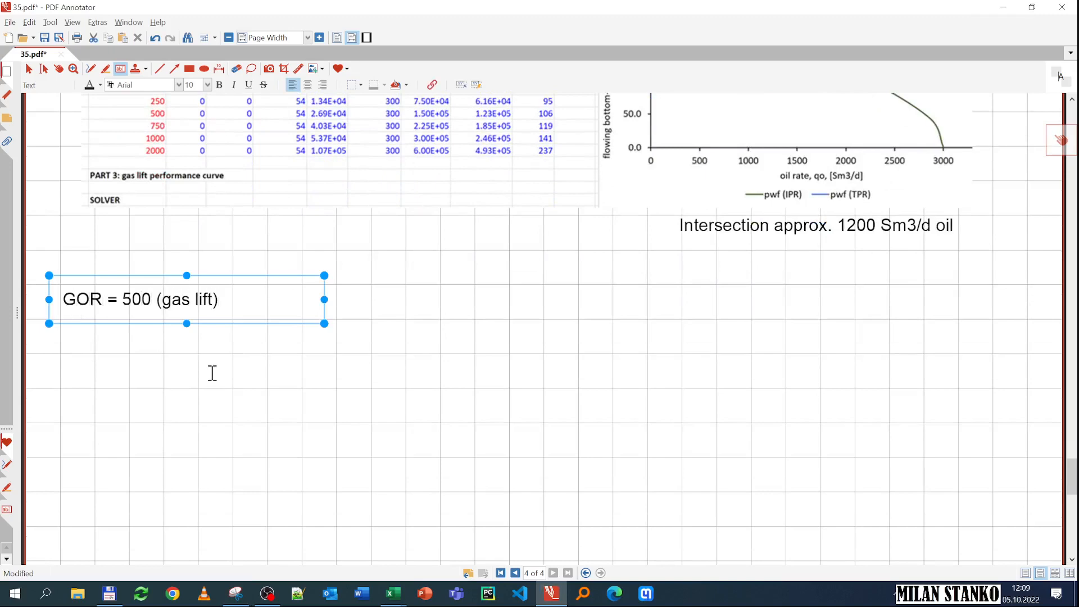
pyautogui.click(163, 369)
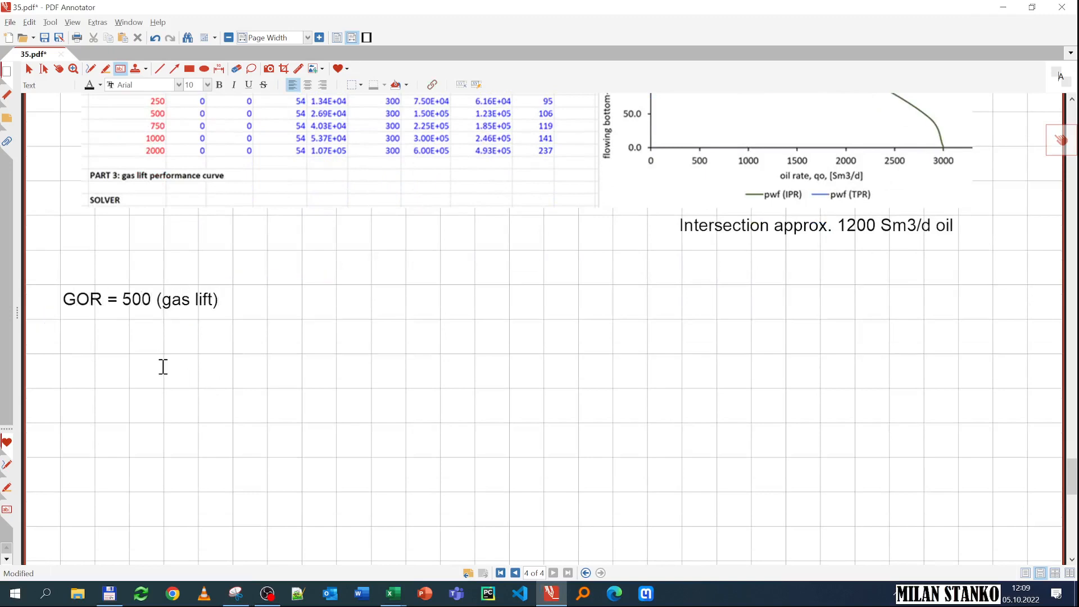
# - Paste the Rp* 500 snip and place it directly under the "GOR = 500 (gas lift)" heading, near the page's left margin
pyautogui.scroll(4, 161, 368)
pyautogui.scroll(-5, 162, 368)
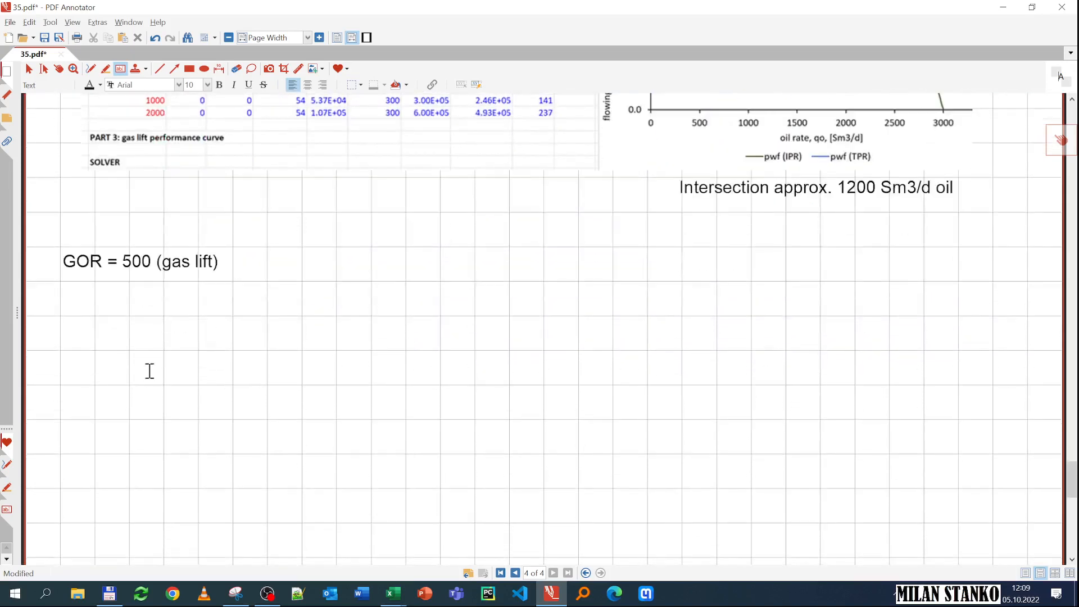
pyautogui.hotkey('ctrl', 'v')
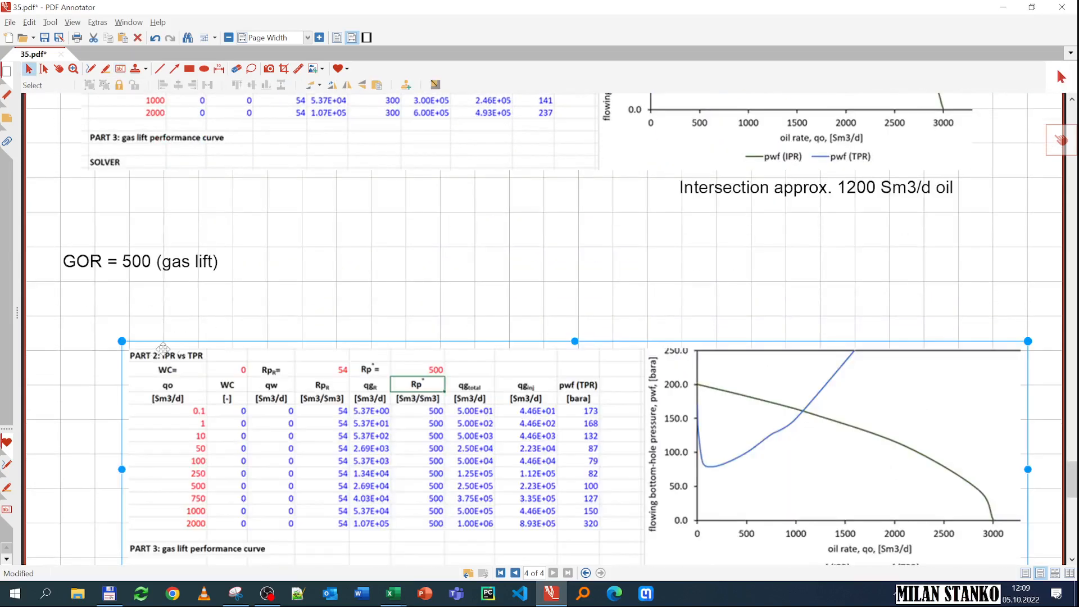
pyautogui.moveTo(137, 340); pyautogui.dragTo(151, 318)
pyautogui.scroll(-2, 151, 318)
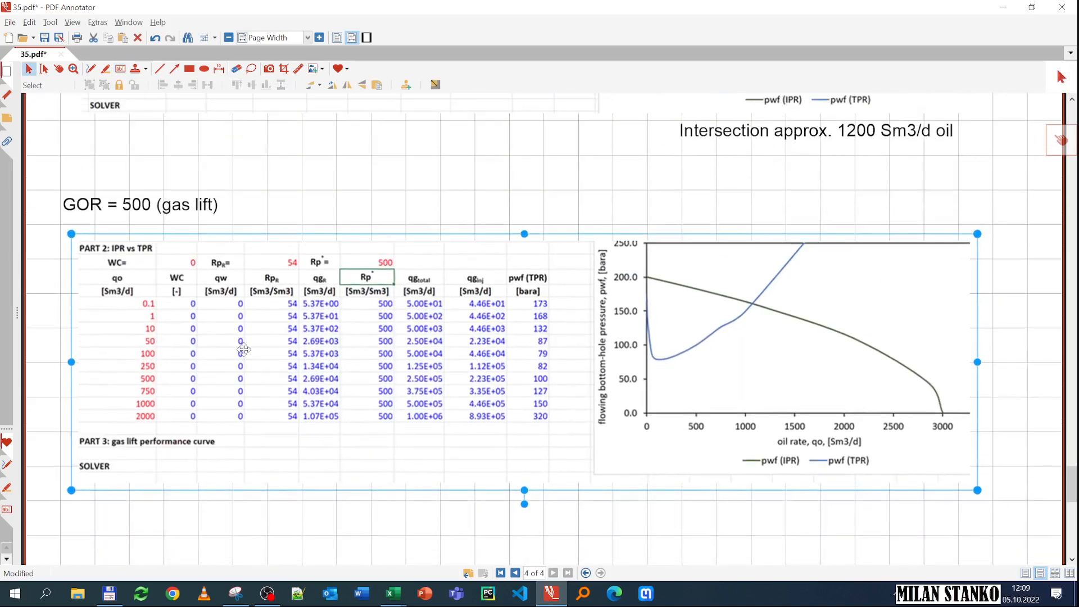
pyautogui.scroll(4, 250, 352)
pyautogui.scroll(-4, 250, 352)
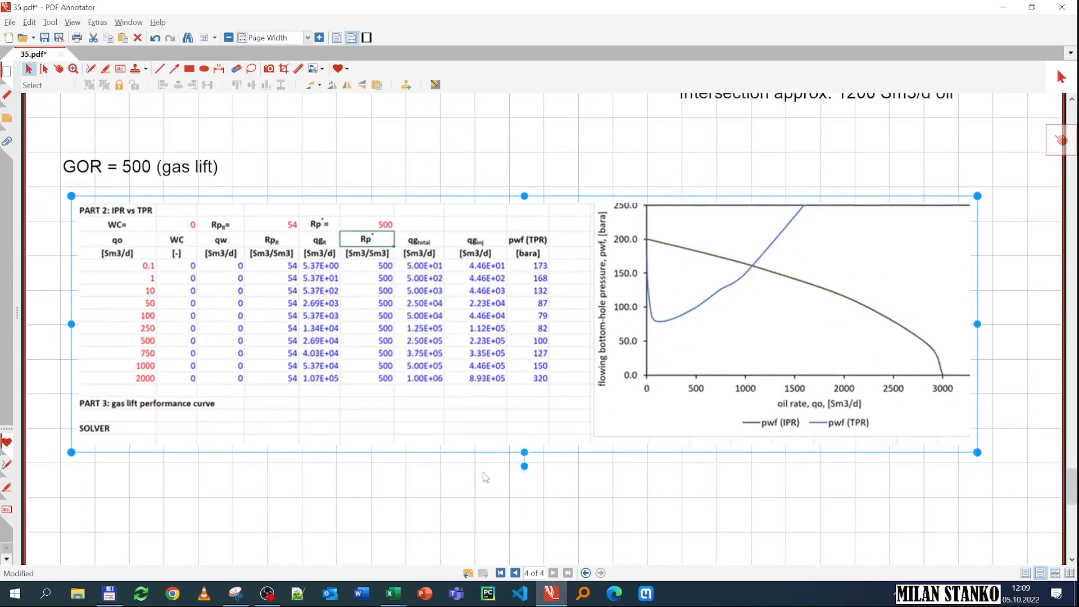
# - Add the note "Intersection approx. 1100 Sm3/d of oil" below the chart of the Rp* 500 snip
pyautogui.click(670, 474)
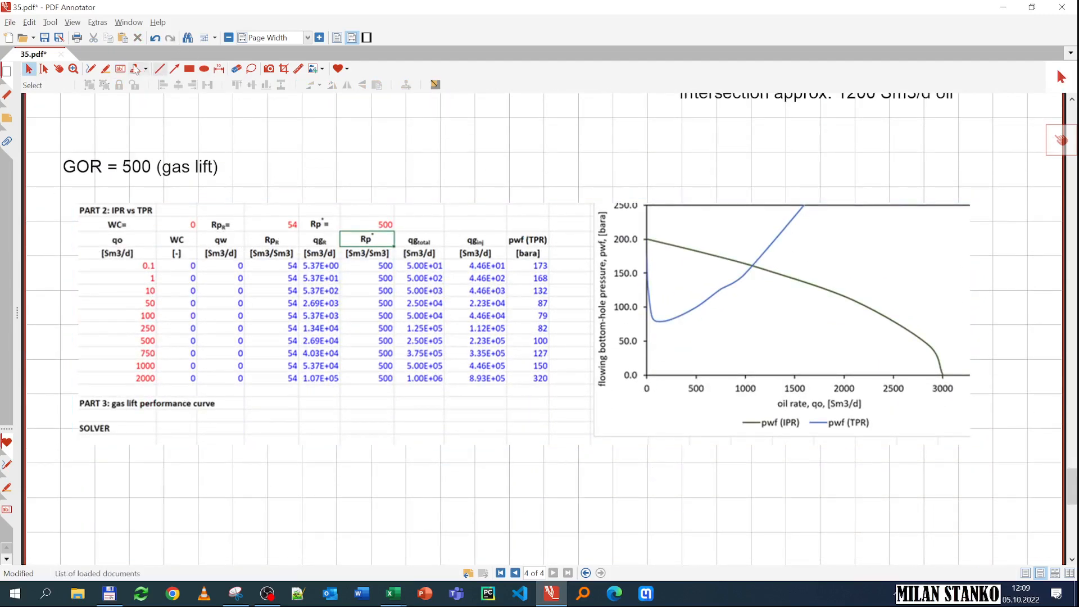
pyautogui.click(120, 68)
pyautogui.click(694, 464)
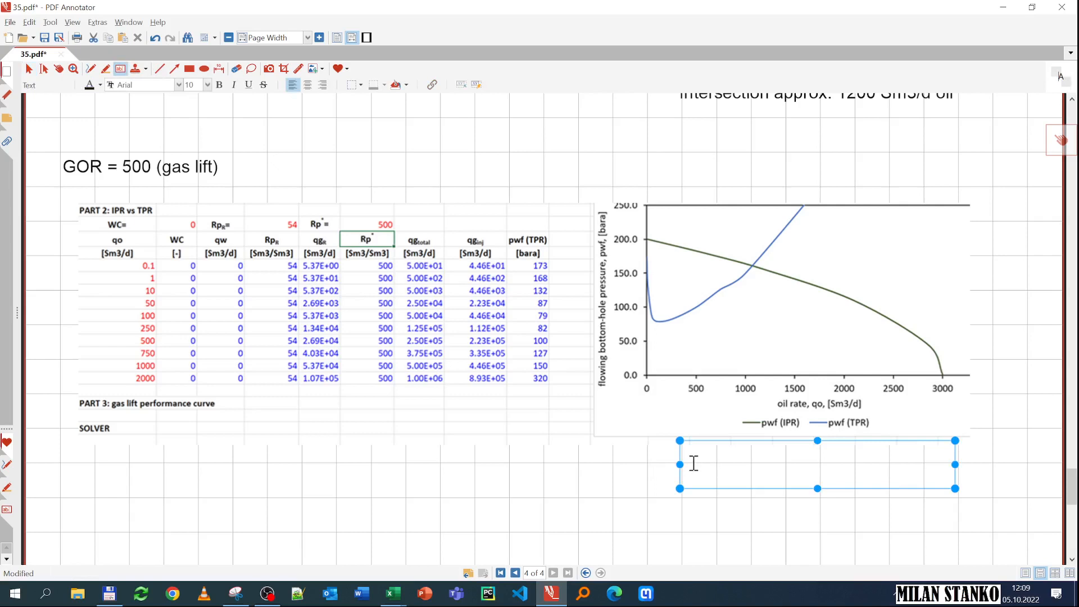
pyautogui.write('Intersection appr')
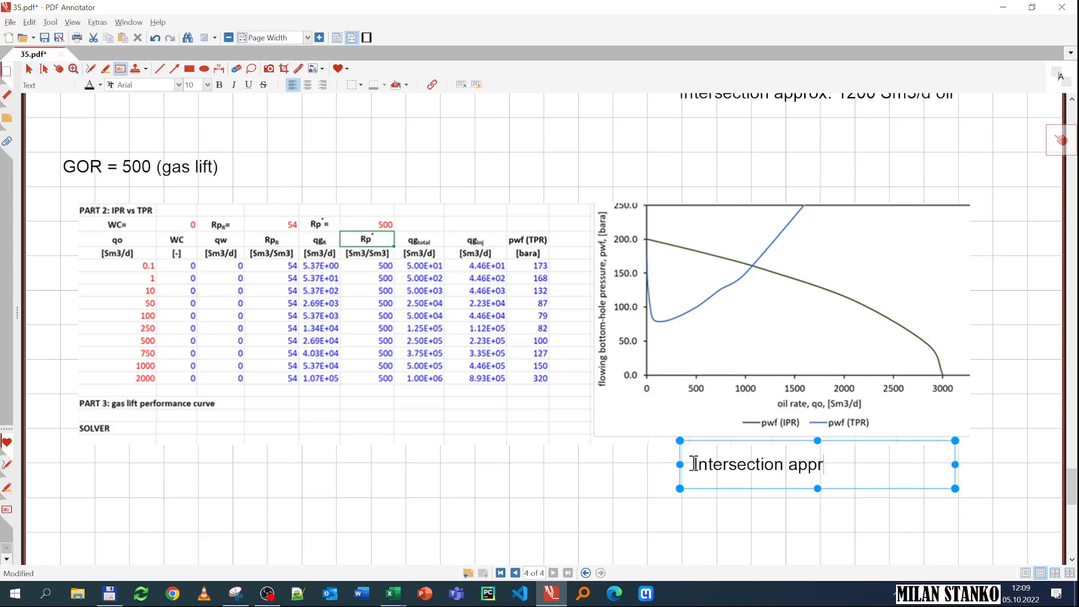
pyautogui.write('ox. 1100 Sm3/doil')
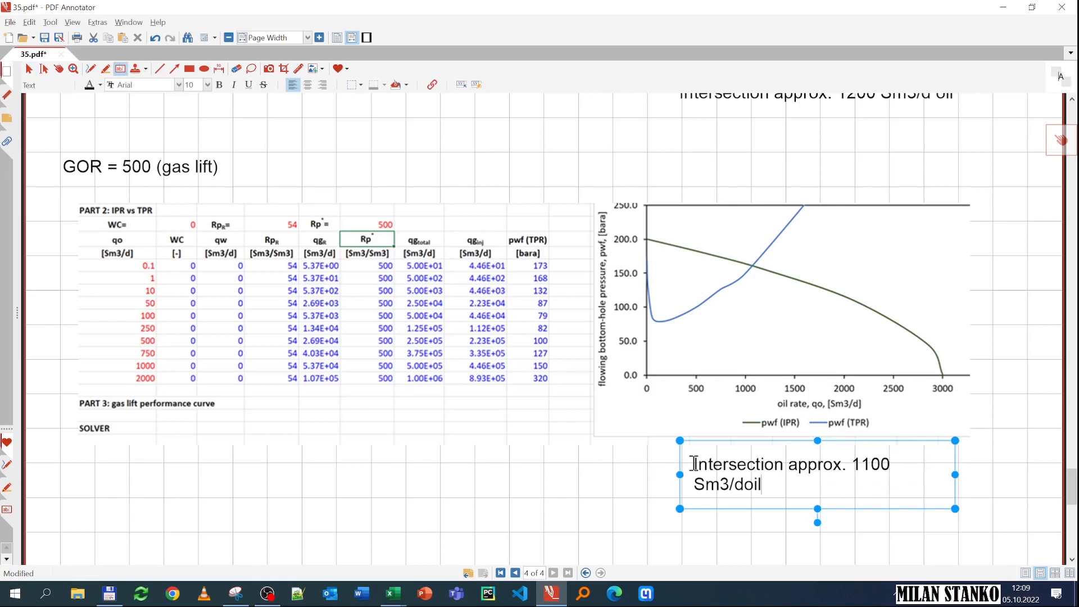
pyautogui.press('BackSpace')
pyautogui.press('BackSpace')
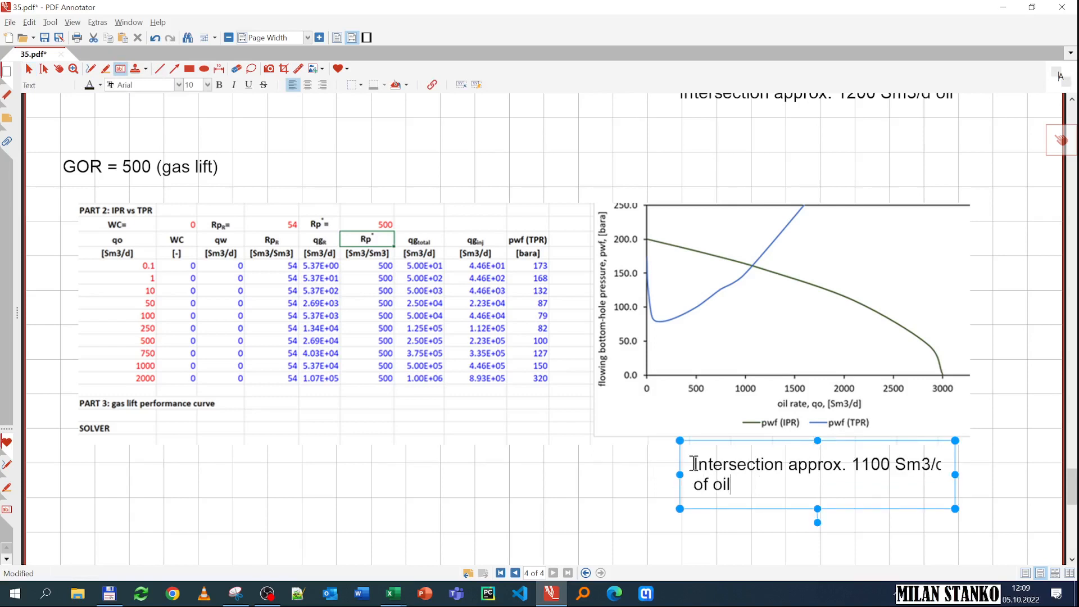
pyautogui.click(584, 471)
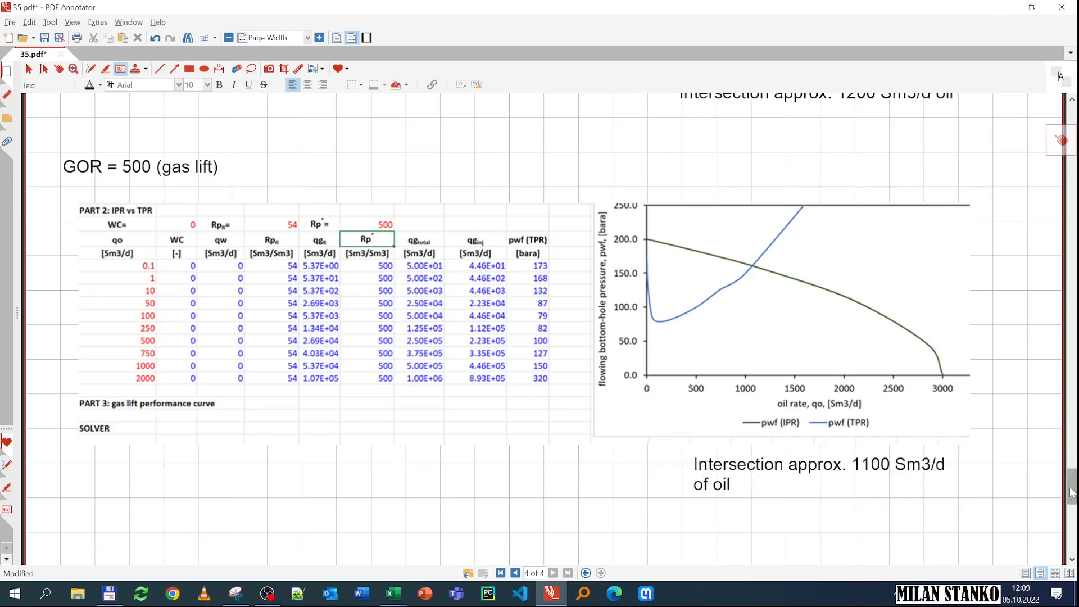
# - Review the exercise goals on the first page of the notes, and switch to Excel to view the Part 3 gas lift performance curve section
pyautogui.moveTo(1072, 487); pyautogui.dragTo(1070, 107)
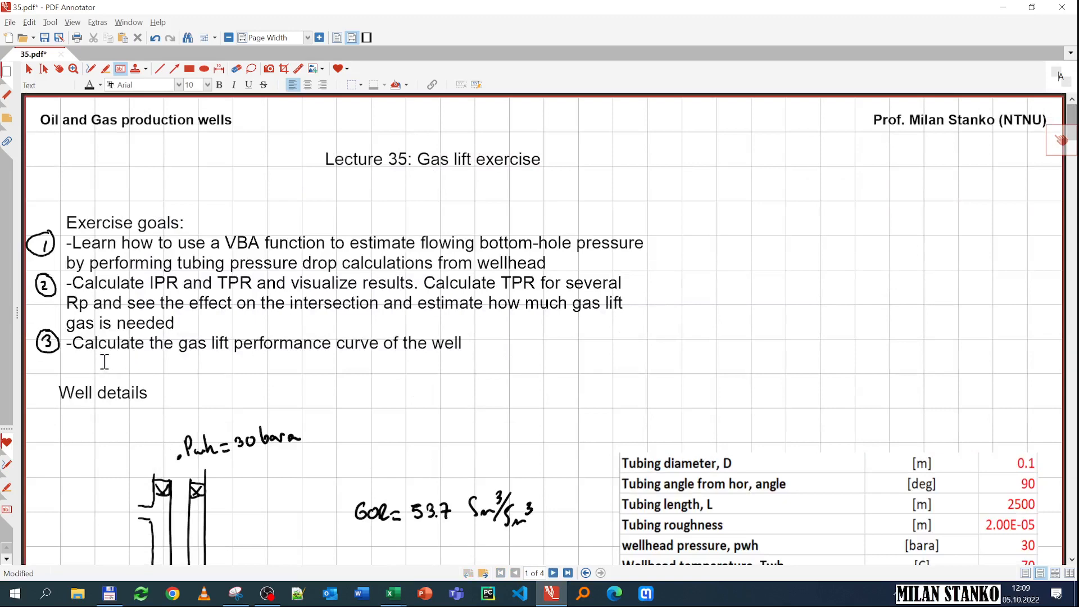
pyautogui.moveTo(393, 593)
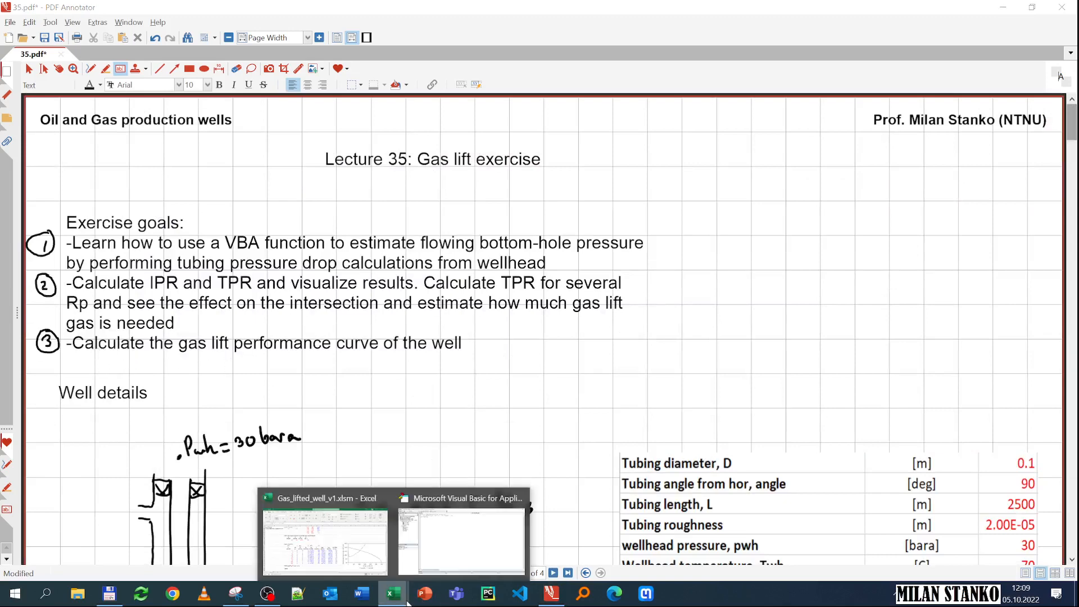
pyautogui.click(368, 562)
pyautogui.scroll(-8, 760, 411)
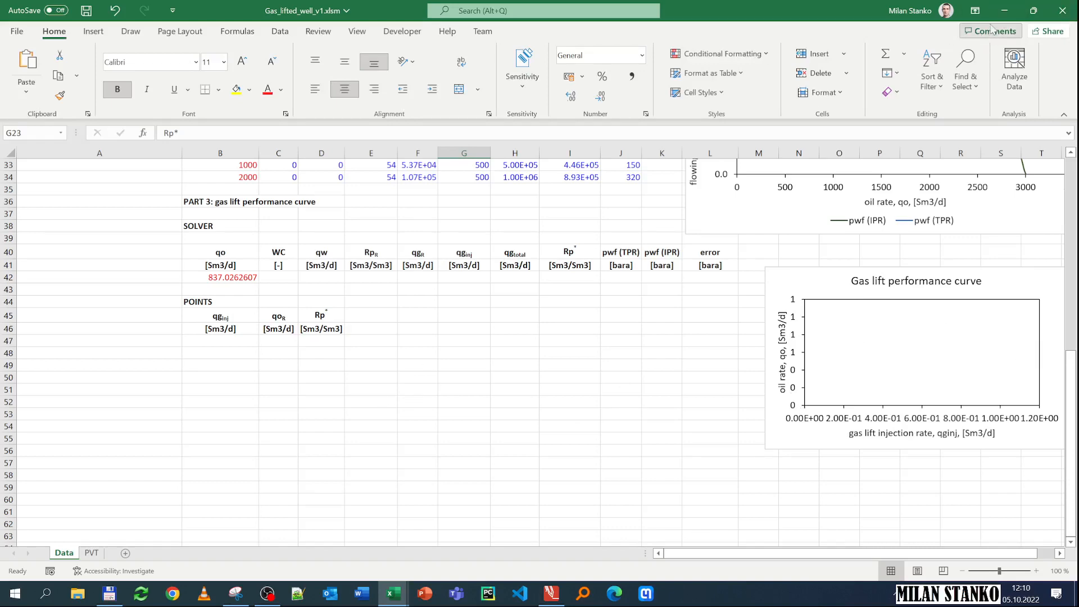
# - Switch to PDF Annotator and copy a snip of the goal line "Calculate the gas lift performance curve of the well" on the first page
pyautogui.click(1004, 11)
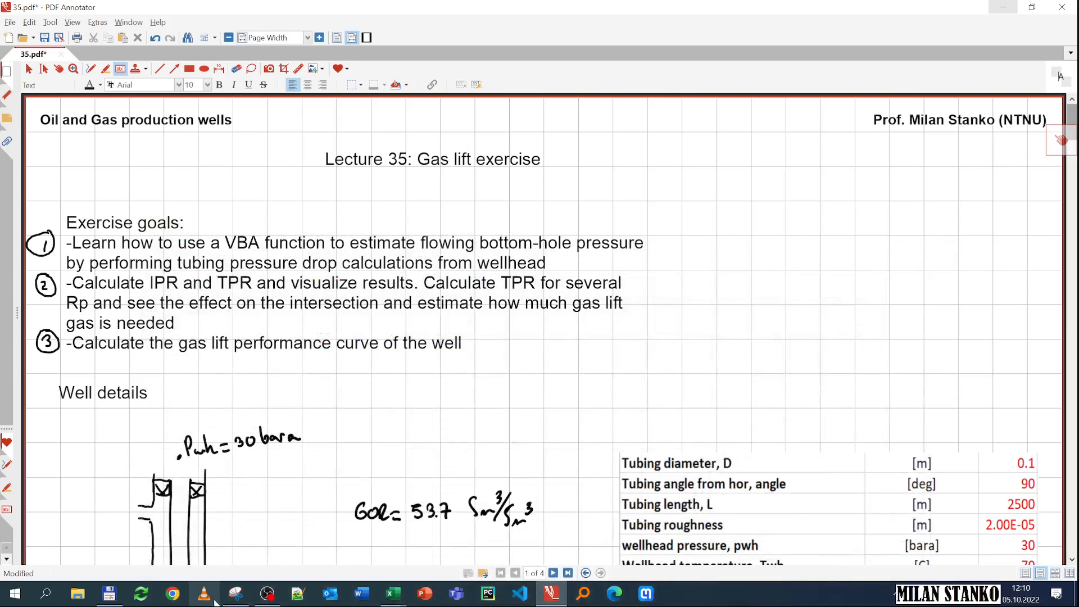
pyautogui.click(235, 593)
pyautogui.click(97, 198)
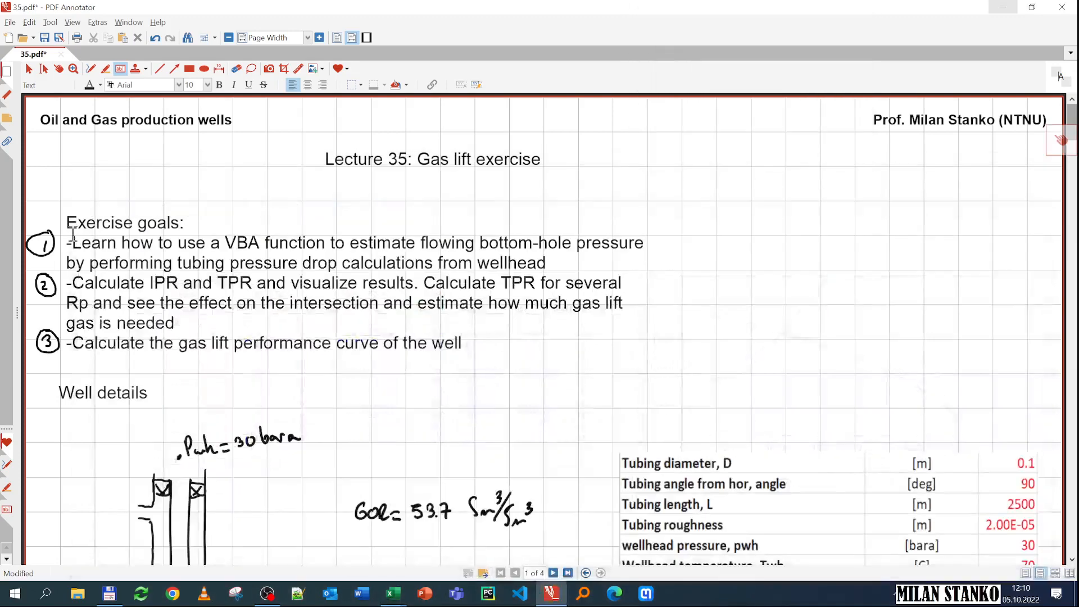
pyautogui.moveTo(63, 334); pyautogui.dragTo(488, 368)
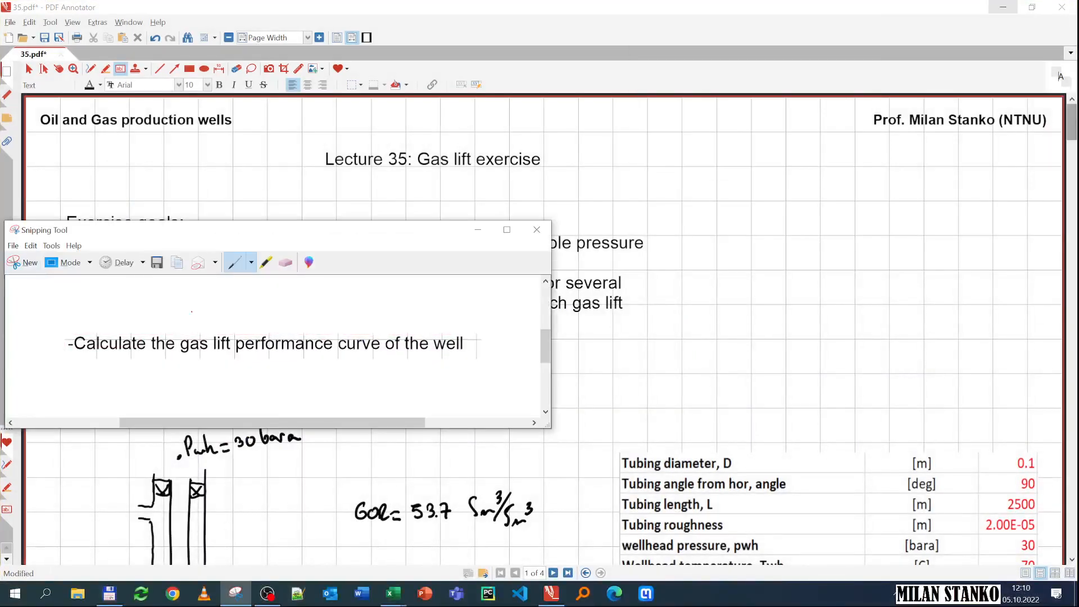
pyautogui.click(30, 245)
pyautogui.click(45, 259)
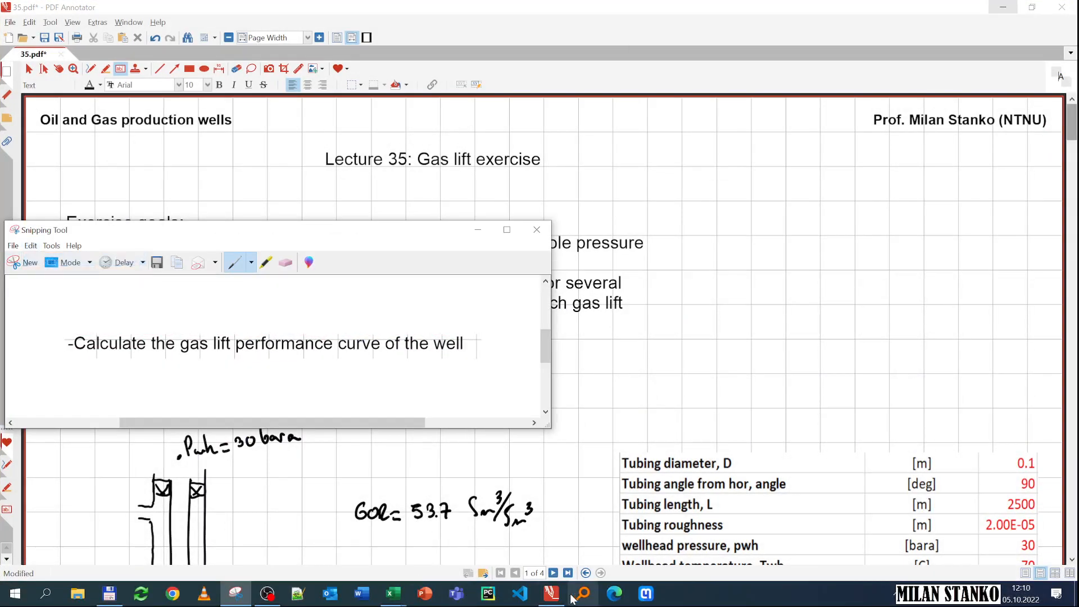
# - Examine the natural flow and GOR 100 tables and IPR/TPR charts on page 3 of the notes
pyautogui.click(551, 593)
pyautogui.scroll(-1, 830, 314)
pyautogui.scroll(-10, 829, 315)
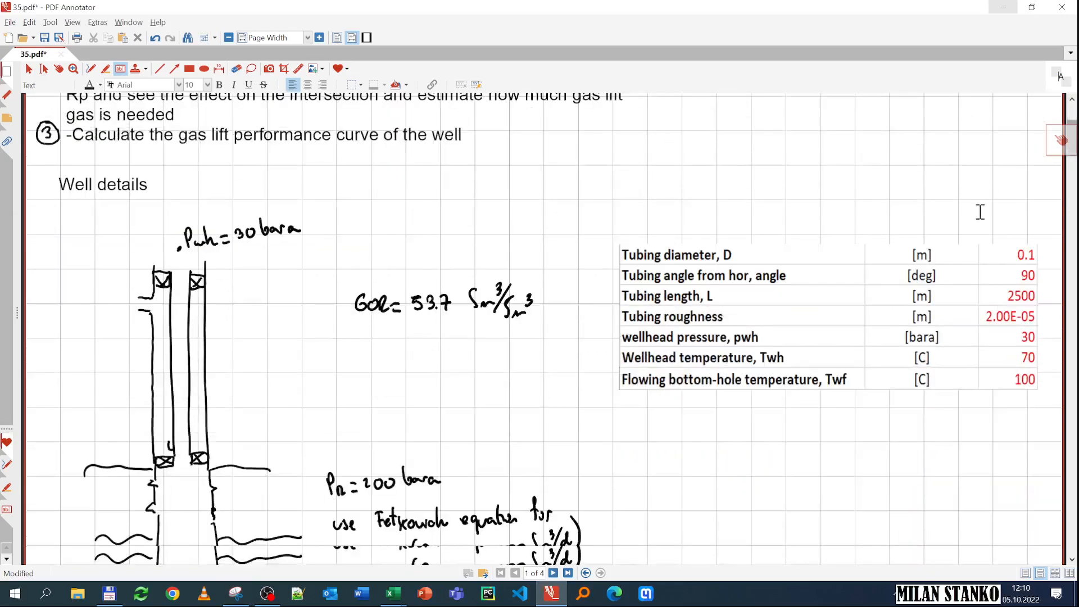
pyautogui.moveTo(1074, 181); pyautogui.dragTo(1073, 333)
pyautogui.scroll(-15, 481, 319)
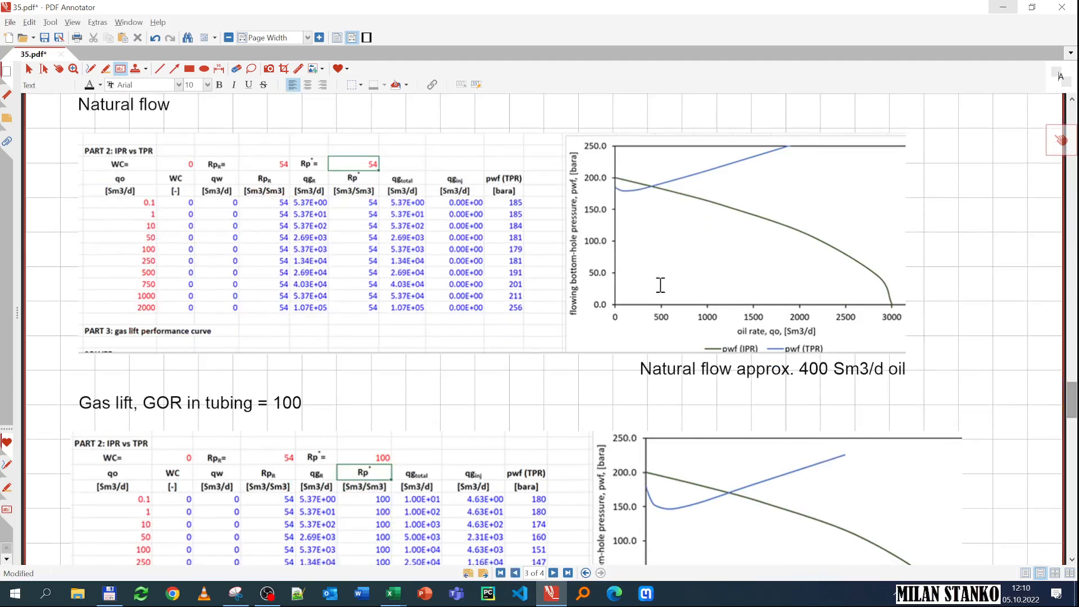
pyautogui.scroll(-3, 753, 520)
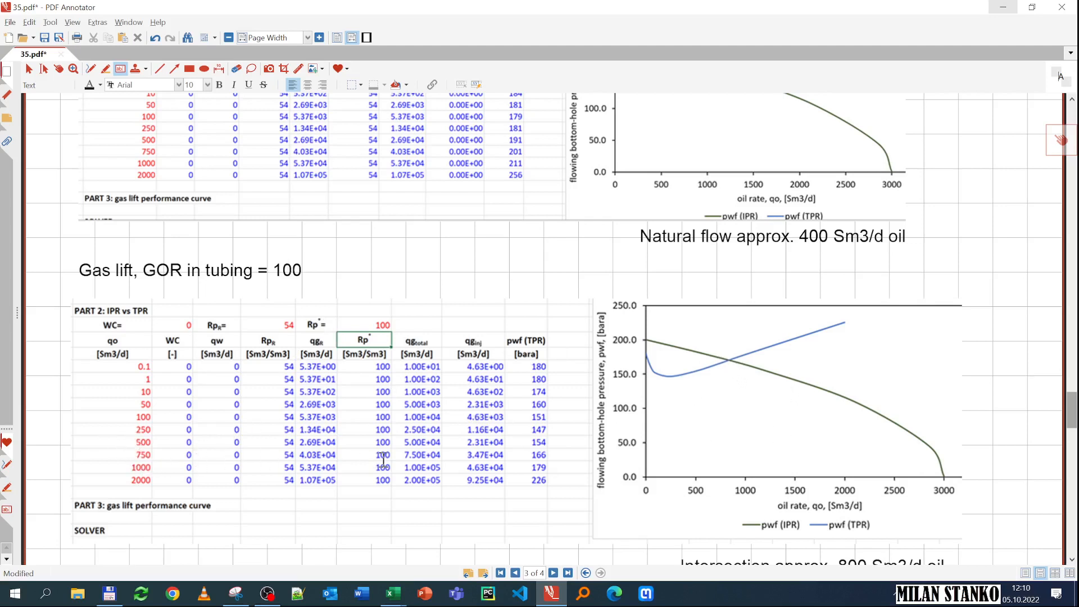
pyautogui.click(59, 68)
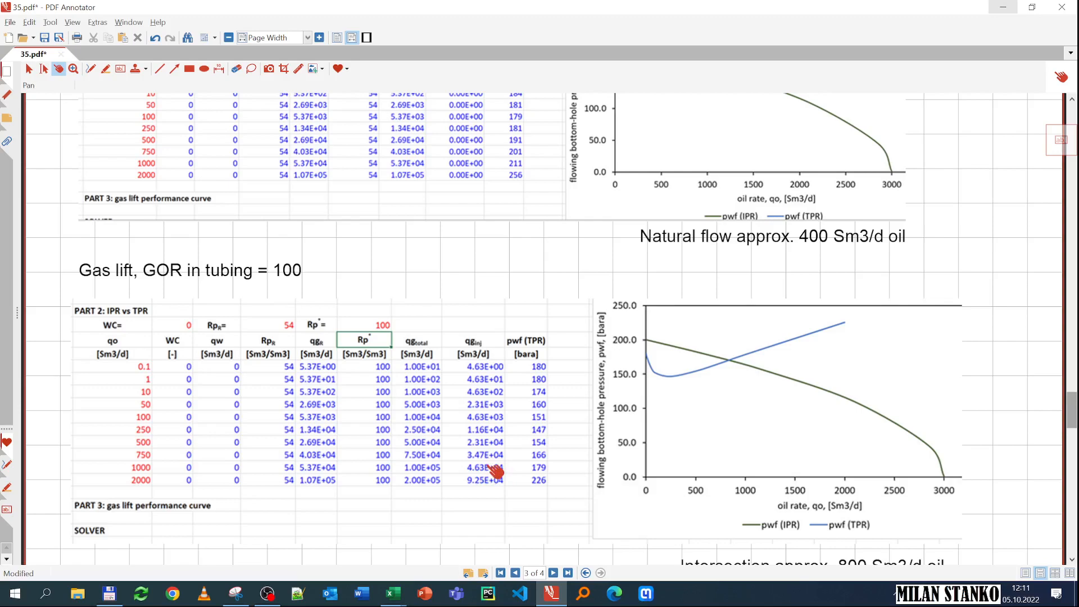
# - Paste the performance curve goal snip below the GOR 500 results on page 4, near the left margin
pyautogui.scroll(-1, 496, 471)
pyautogui.scroll(-15, 496, 471)
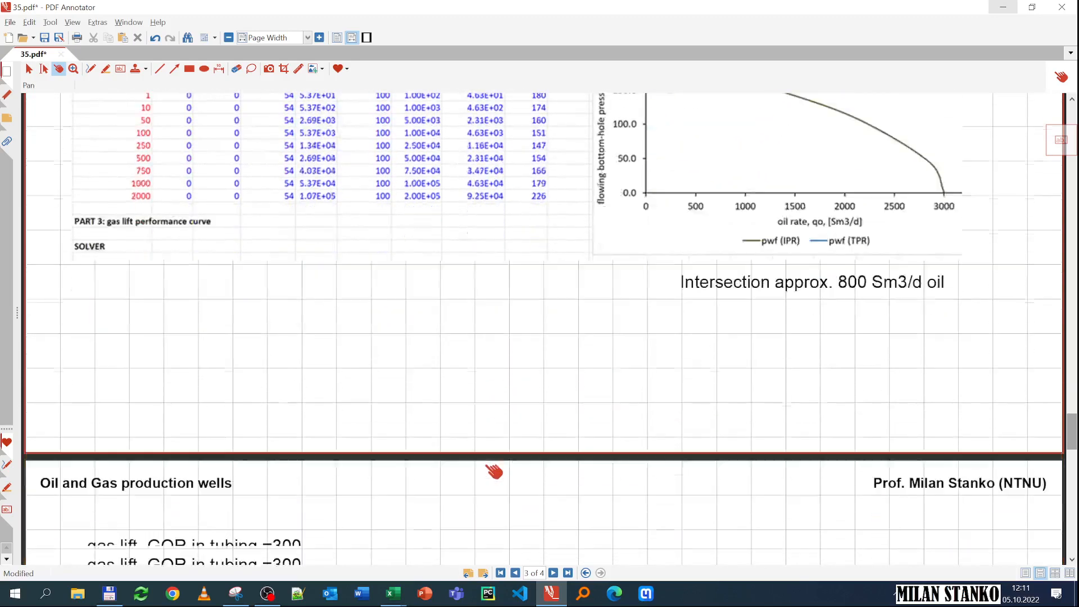
pyautogui.scroll(-17, 489, 465)
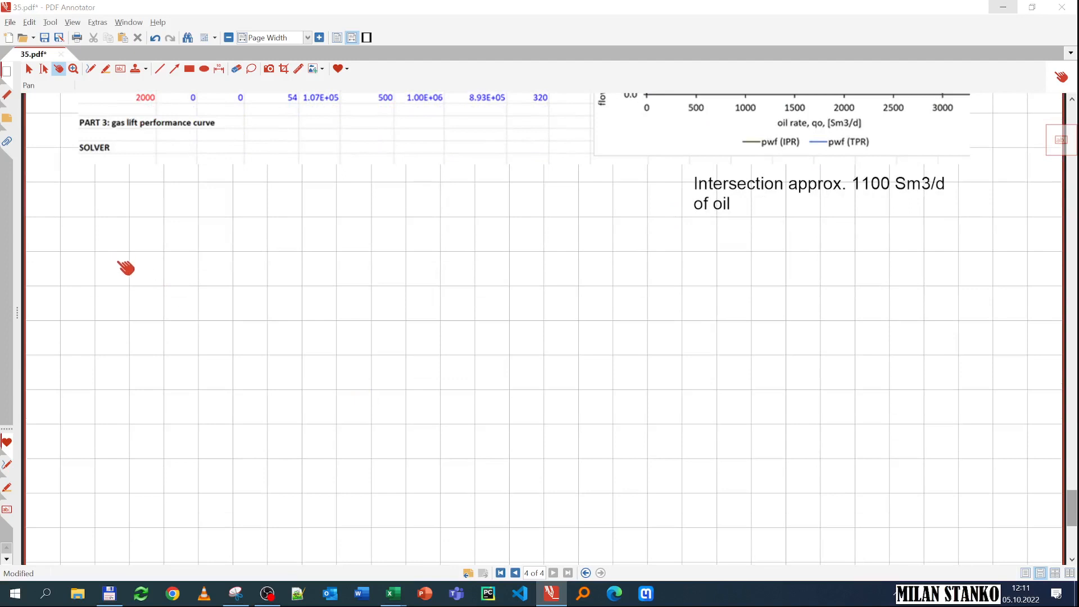
pyautogui.hotkey('ctrl', 'v')
pyautogui.moveTo(236, 295); pyautogui.dragTo(190, 296)
pyautogui.click(60, 258)
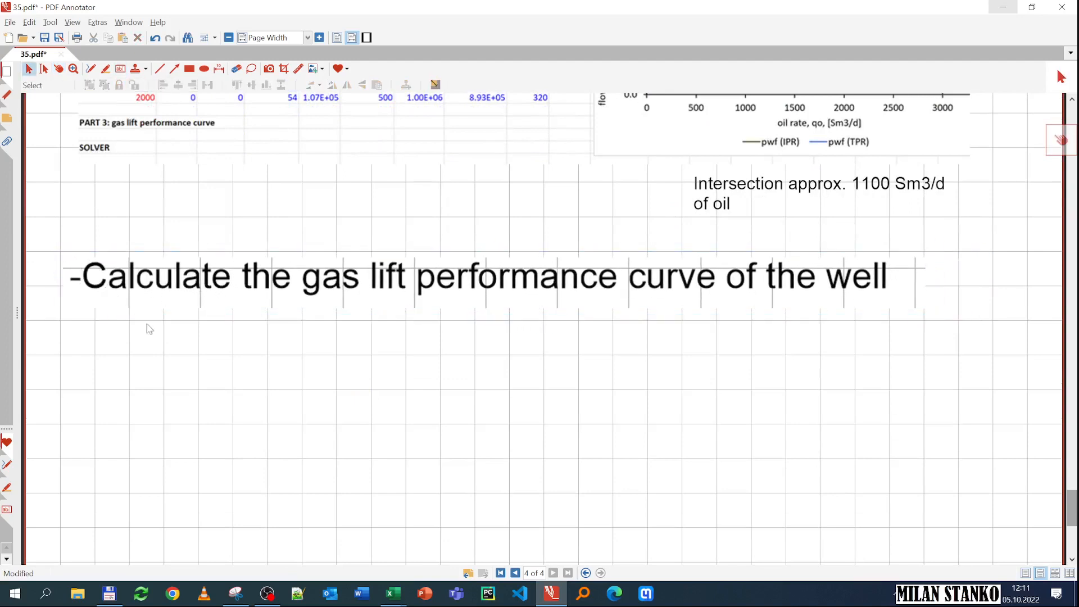
pyautogui.scroll(-1, 292, 416)
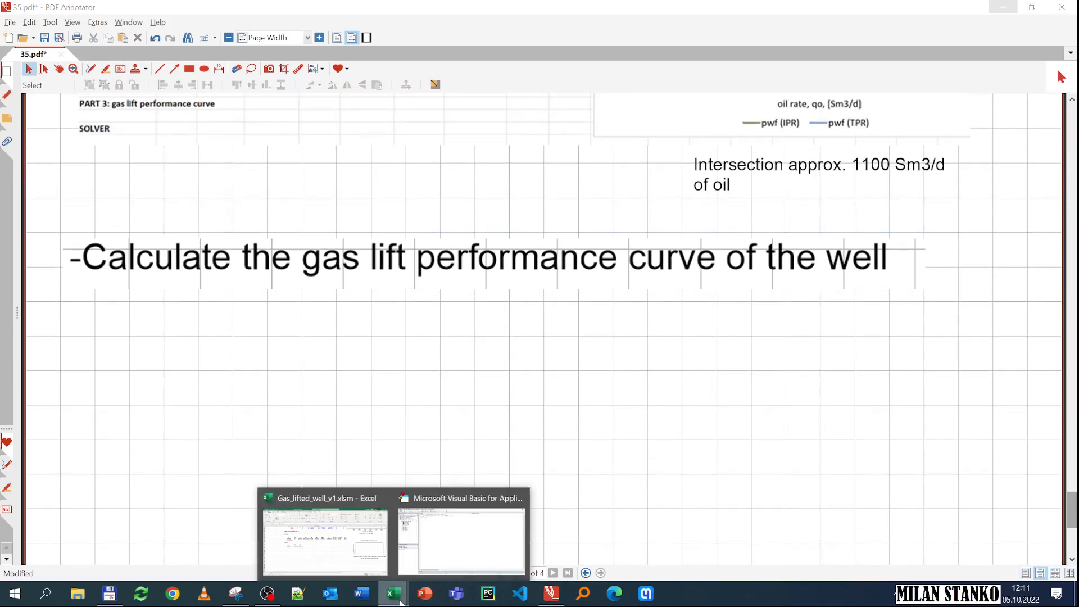
# - Switch to Excel and set WC to 0 in cell C42 of the Part 3 SOLVER row
pyautogui.hotkey('alt', 'Tab')
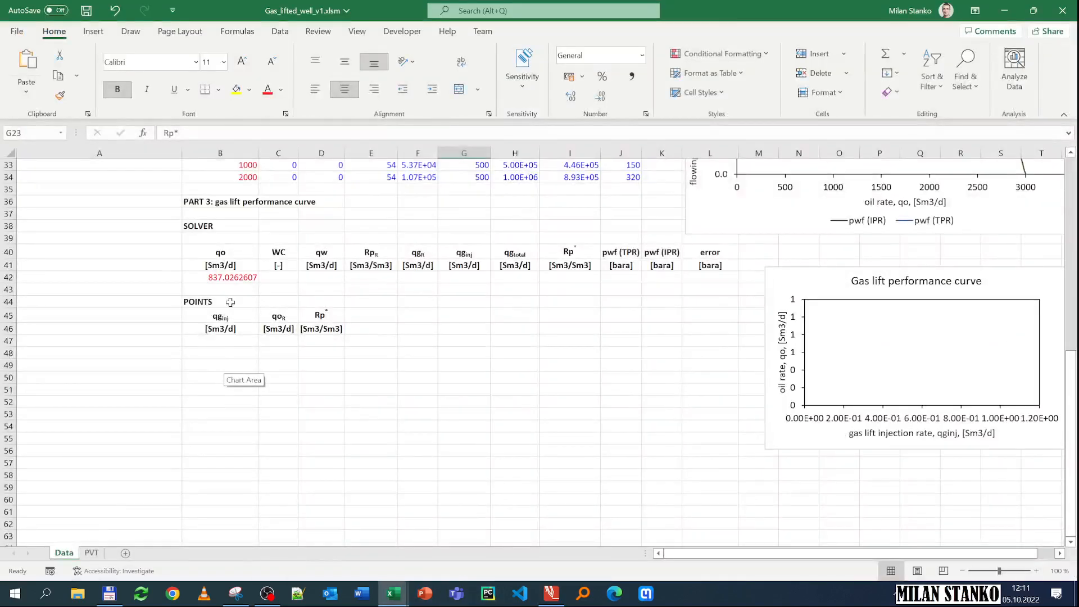
pyautogui.click(279, 279)
pyautogui.write('0')
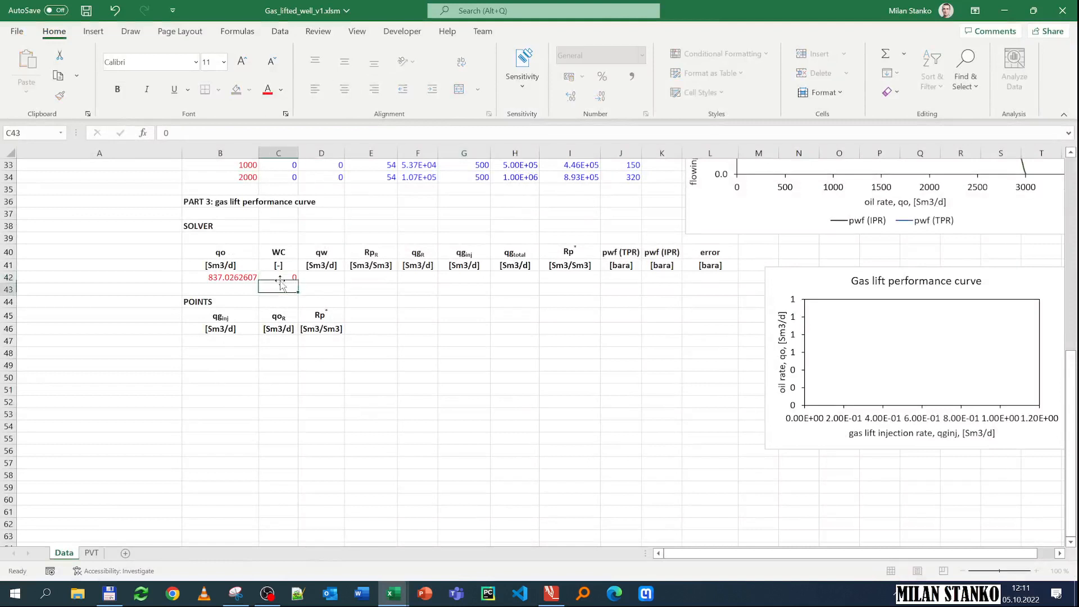
# - Calculate the water rate qw in cell D42 with the formula =B42*C42/(1-C42)
pyautogui.press('Tab')
pyautogui.write('=')
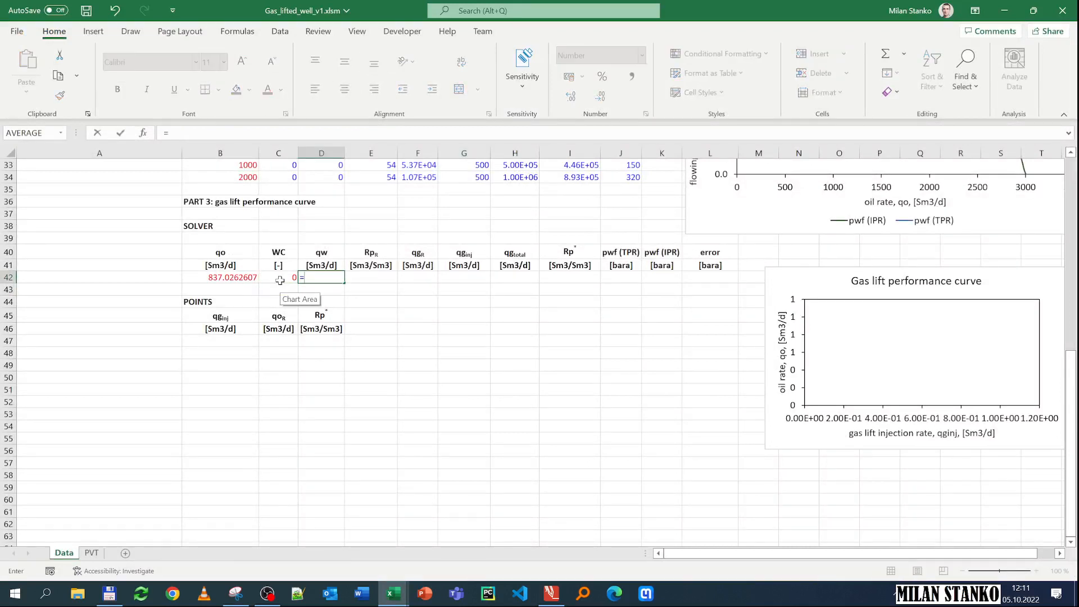
pyautogui.press('Left')
pyautogui.press('Left')
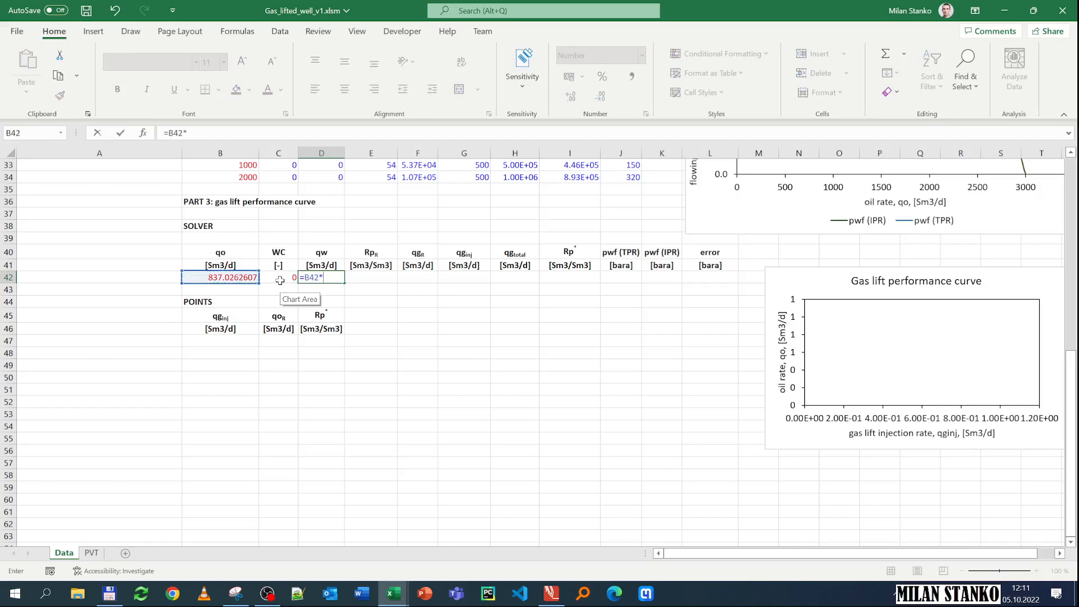
pyautogui.click(280, 280)
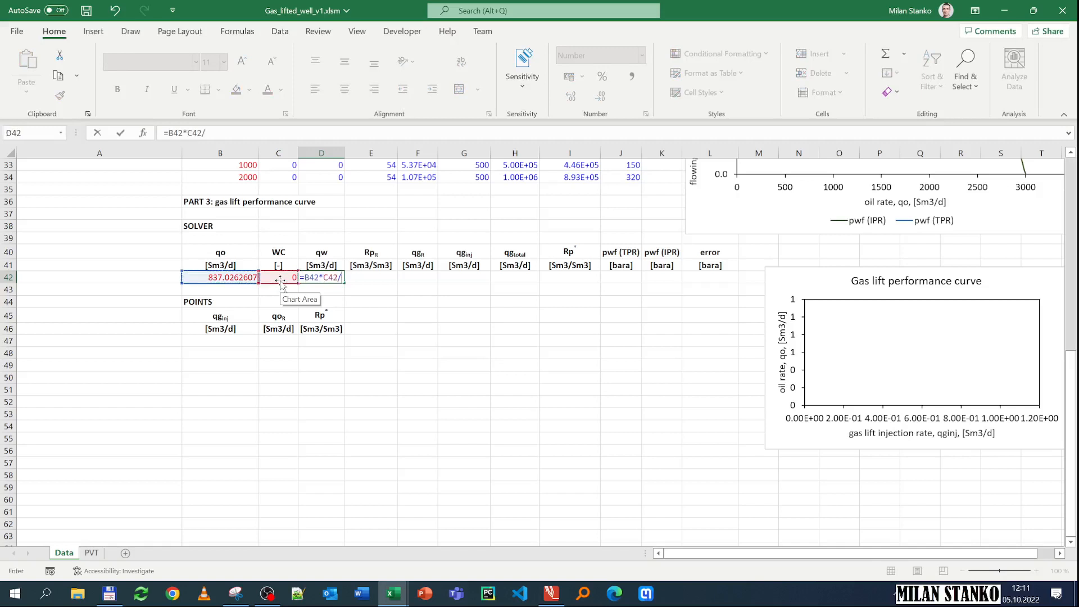
pyautogui.write('/(1-')
pyautogui.click(280, 280)
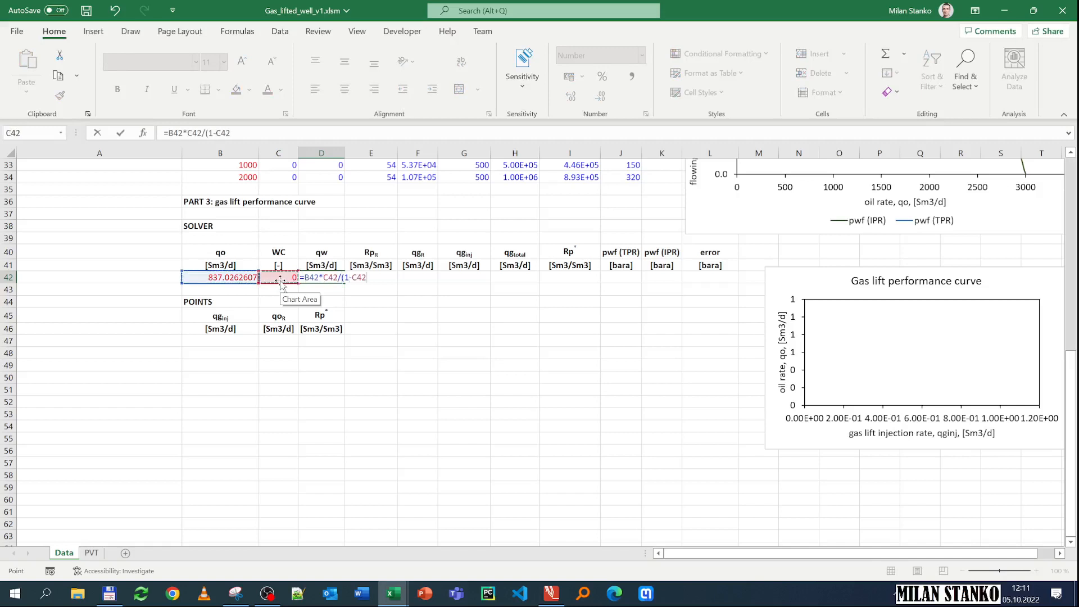
pyautogui.write(')')
pyautogui.press('Return')
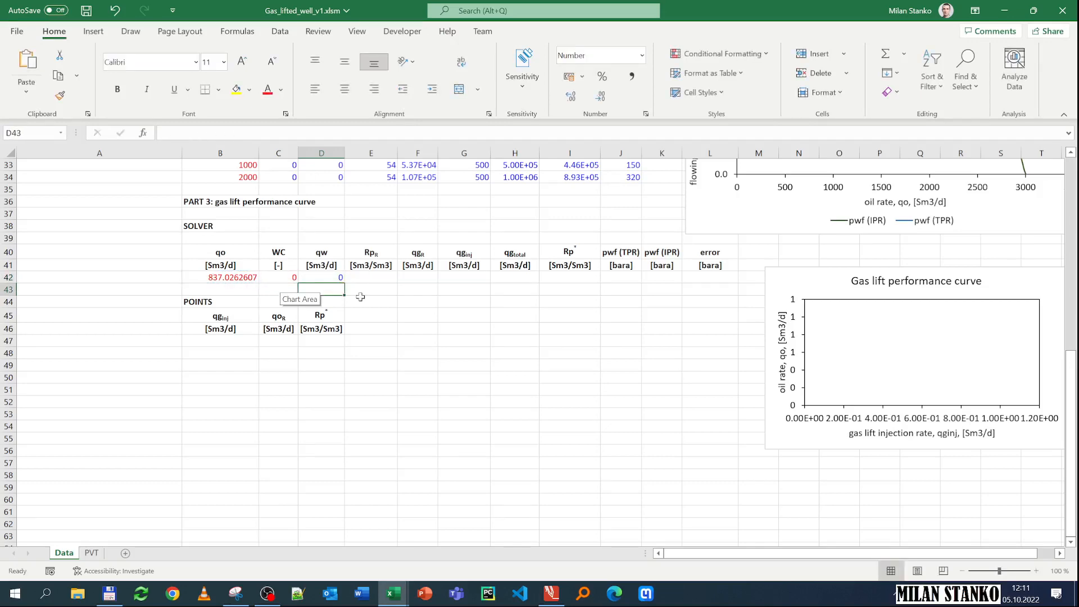
# - Copy the RpR value from cell E22 in Part 2 into cell E42 of the SOLVER row
pyautogui.click(364, 277)
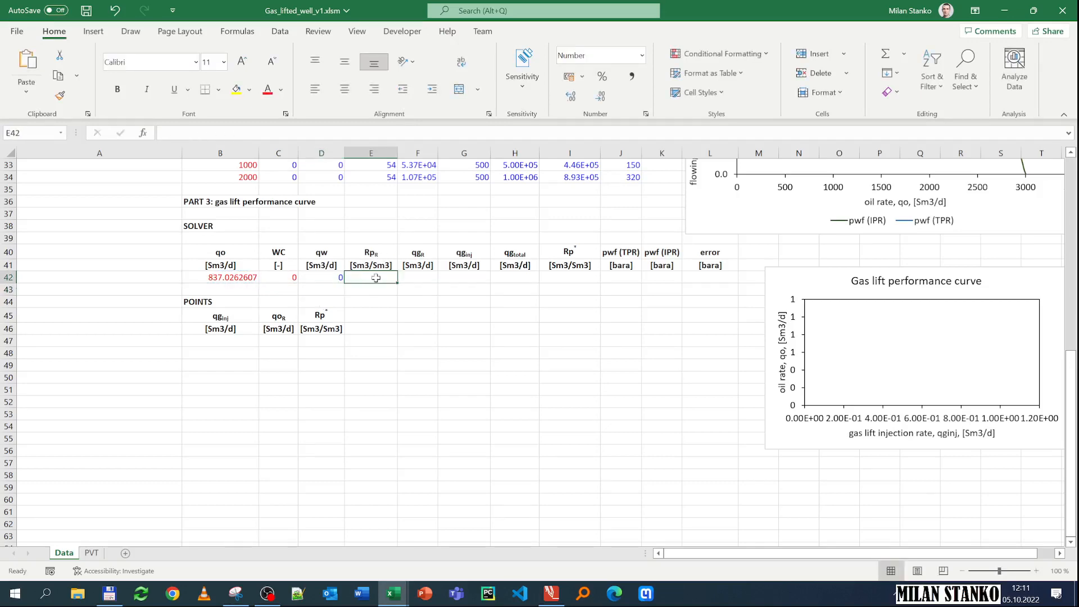
pyautogui.scroll(5, 376, 277)
pyautogui.click(381, 215)
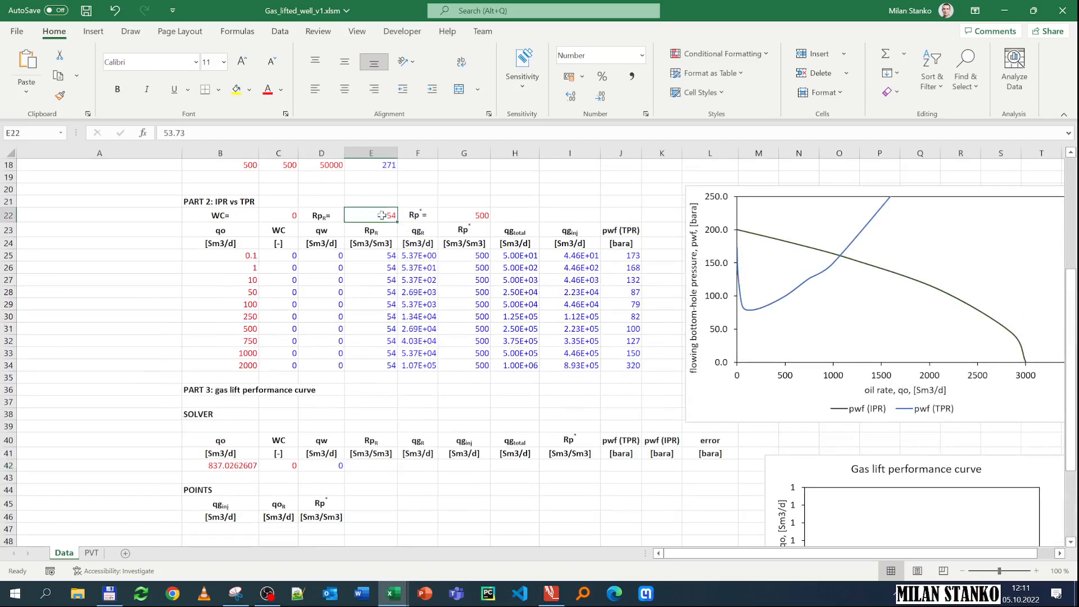
pyautogui.hotkey('ctrl', 'c')
pyautogui.scroll(-2, 386, 272)
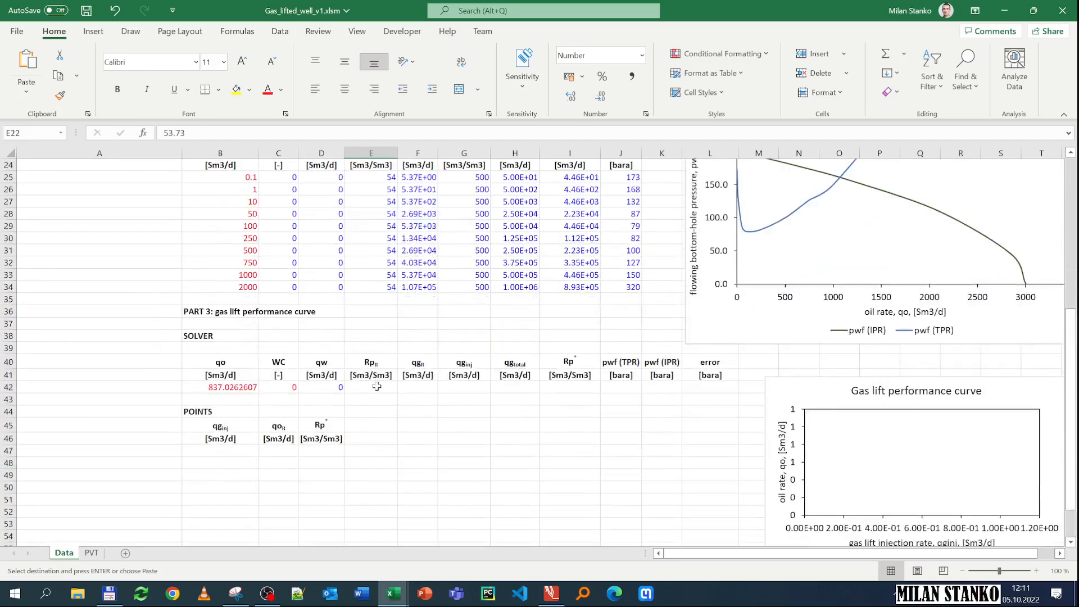
pyautogui.click(376, 387)
pyautogui.hotkey('ctrl', 'v')
# - Calculate the reservoir gas rate qgR in cell F42 by multiplying RpR in E42 by the oil rate qo in B42
pyautogui.click(423, 387)
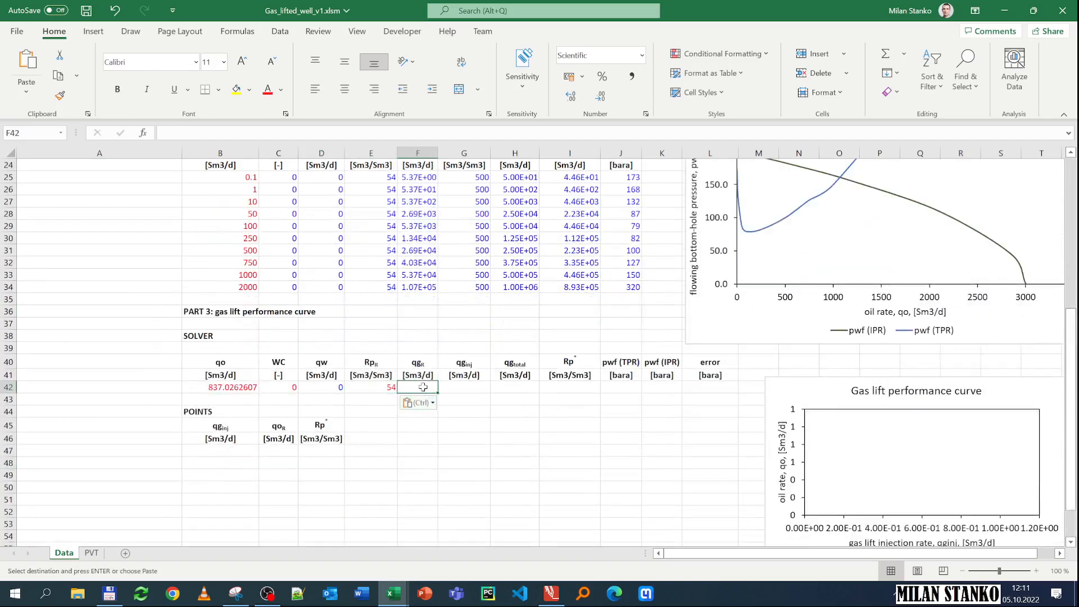
pyautogui.write('=')
pyautogui.press('Left')
pyautogui.write('*')
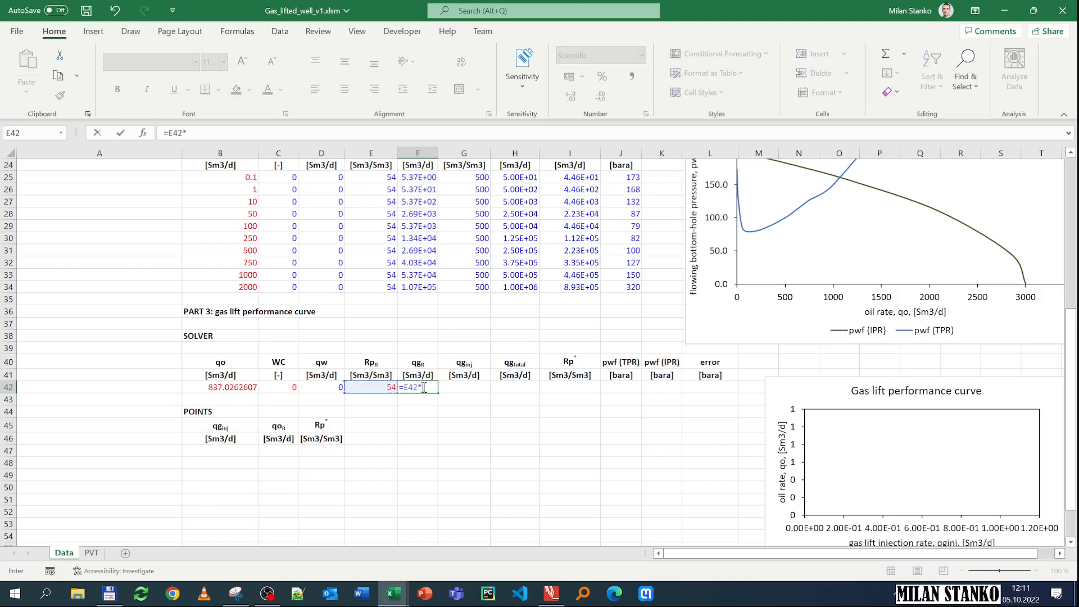
pyautogui.press('Return')
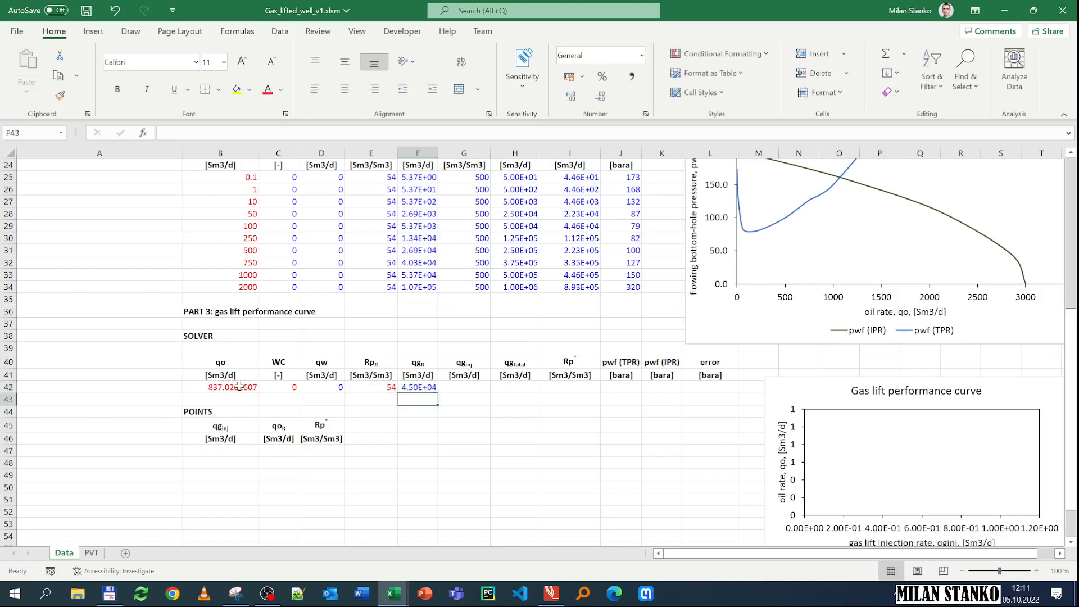
# - Set the injected gas rate qginj in cell G42 to 0
pyautogui.press('Right')
pyautogui.press('Up')
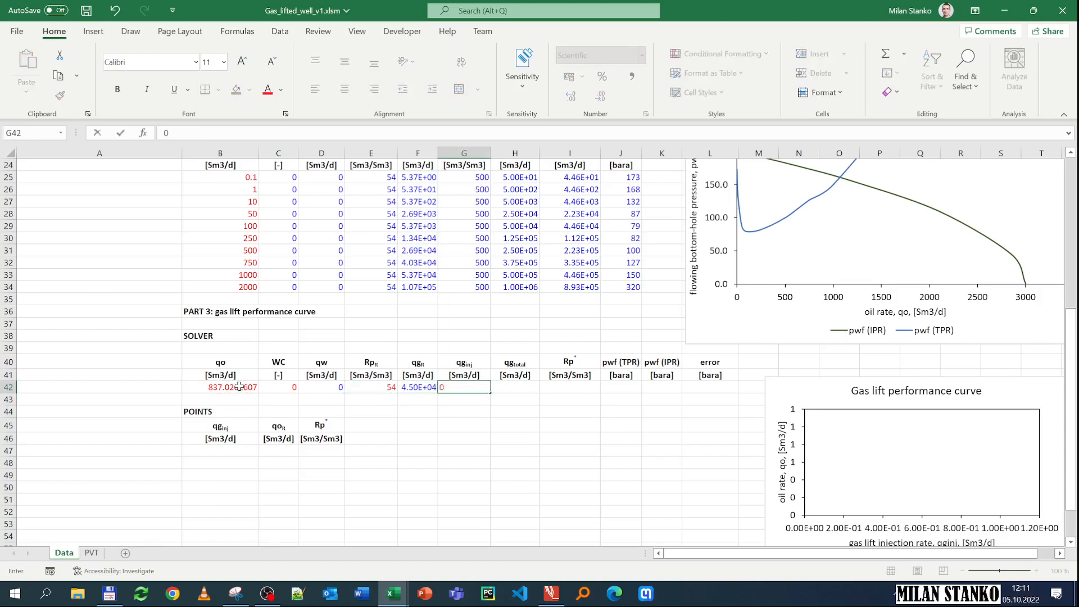
pyautogui.write('00E+00')
pyautogui.press('Right')
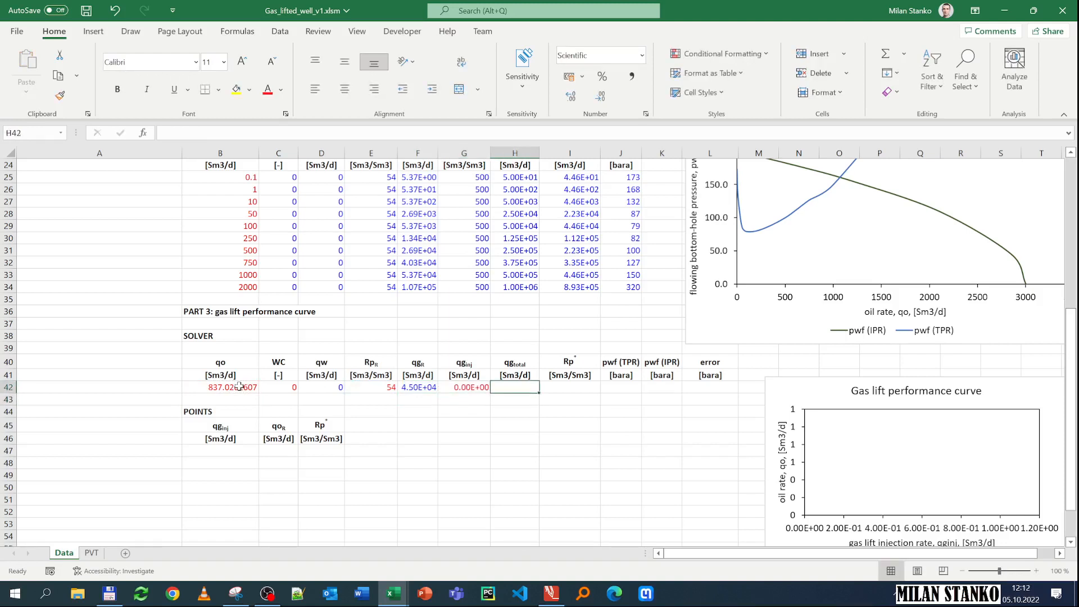
# - Calculate the total gas rate qgtotal in cell H42 with the formula =G42+F42
pyautogui.write('=')
pyautogui.press('Left')
pyautogui.write('+')
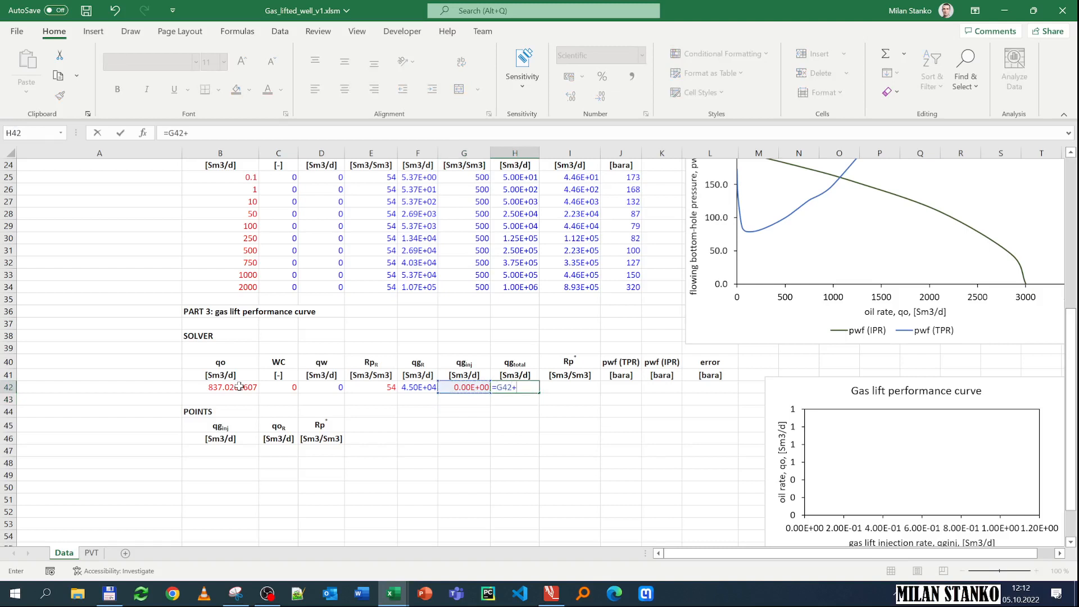
pyautogui.press('Left')
pyautogui.press('Return')
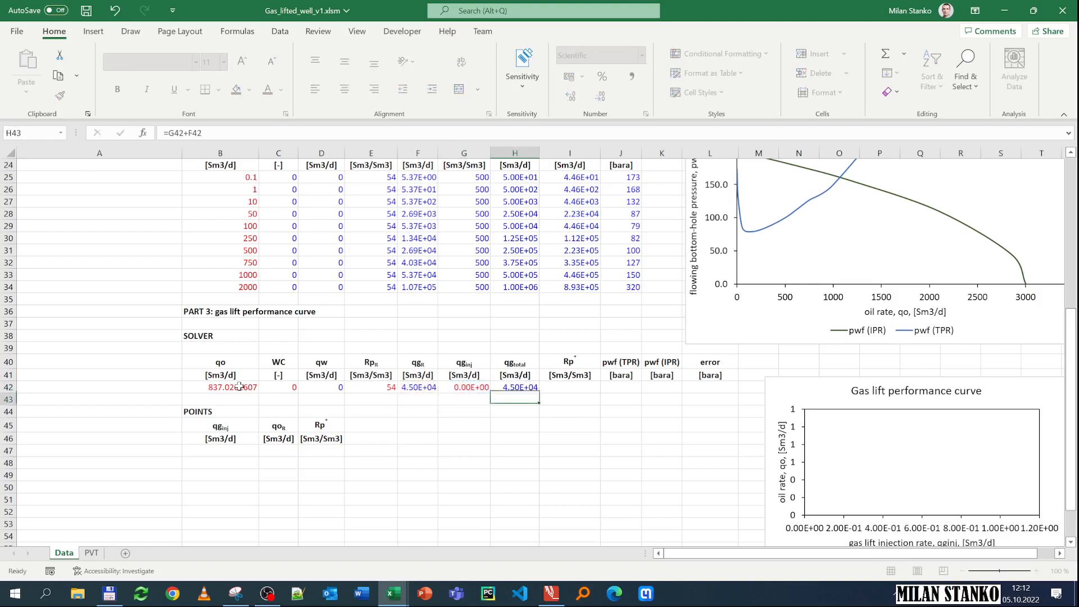
# - Calculate Rp* in cell I42 with the formula =H42/B42, and select the qginj cell G42
pyautogui.press('Up')
pyautogui.press('Right')
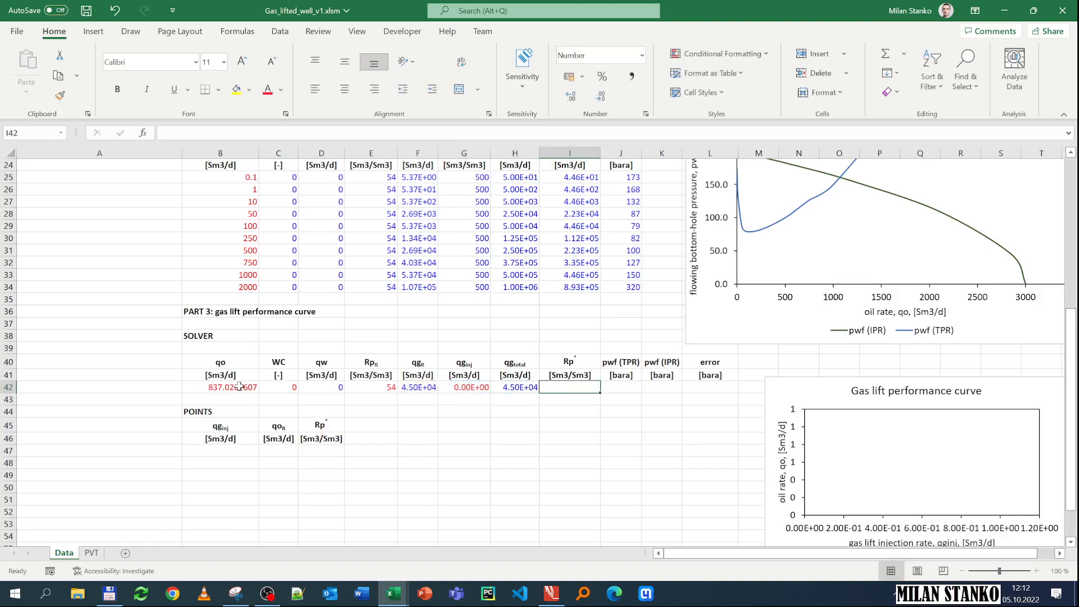
pyautogui.write('=')
pyautogui.press('Left')
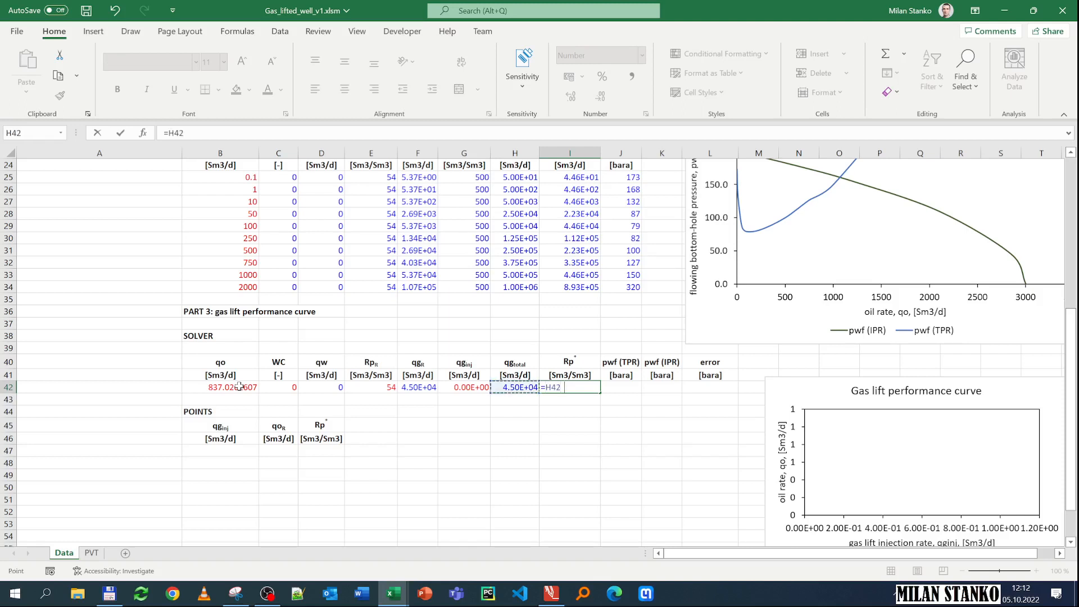
pyautogui.write('/')
pyautogui.press('Left')
pyautogui.press('Left')
pyautogui.press('Left')
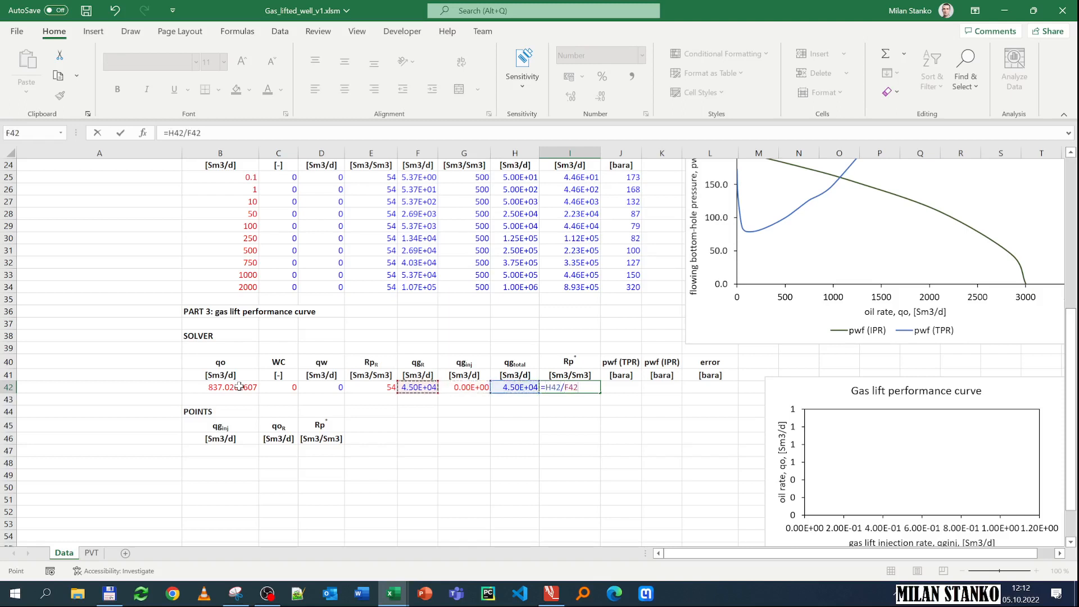
pyautogui.press('Left')
pyautogui.press('Left')
pyautogui.press('Left')
pyautogui.press('Left')
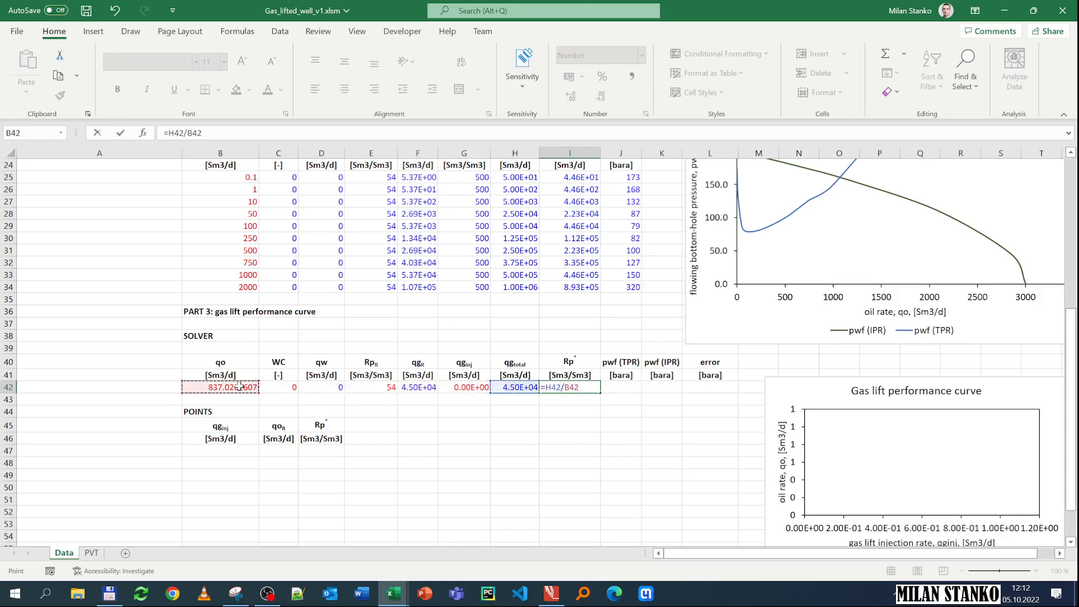
pyautogui.press('Return')
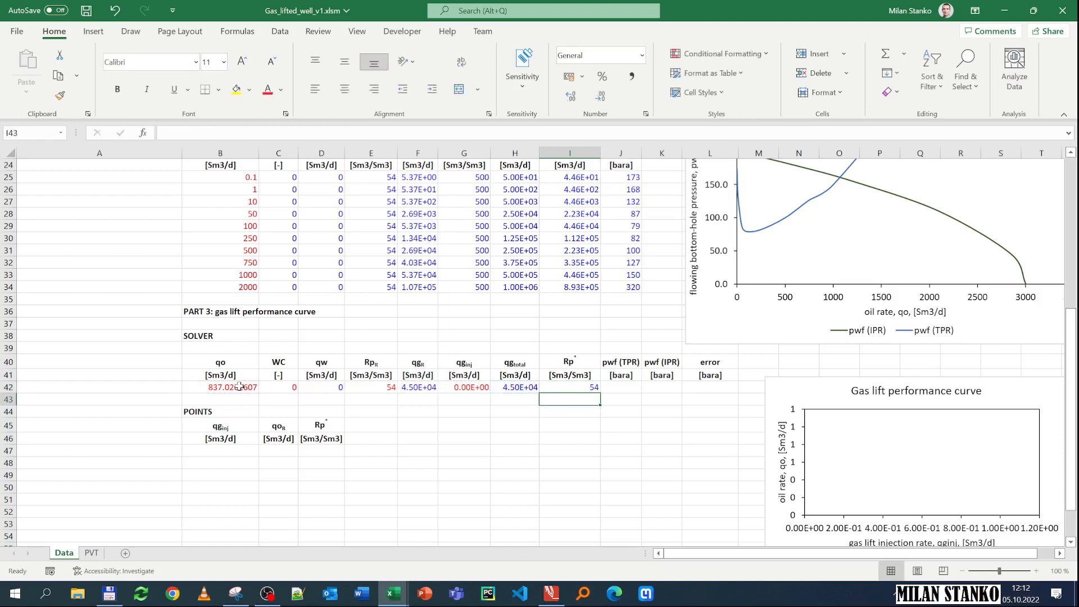
pyautogui.press('Up')
pyautogui.click(467, 388)
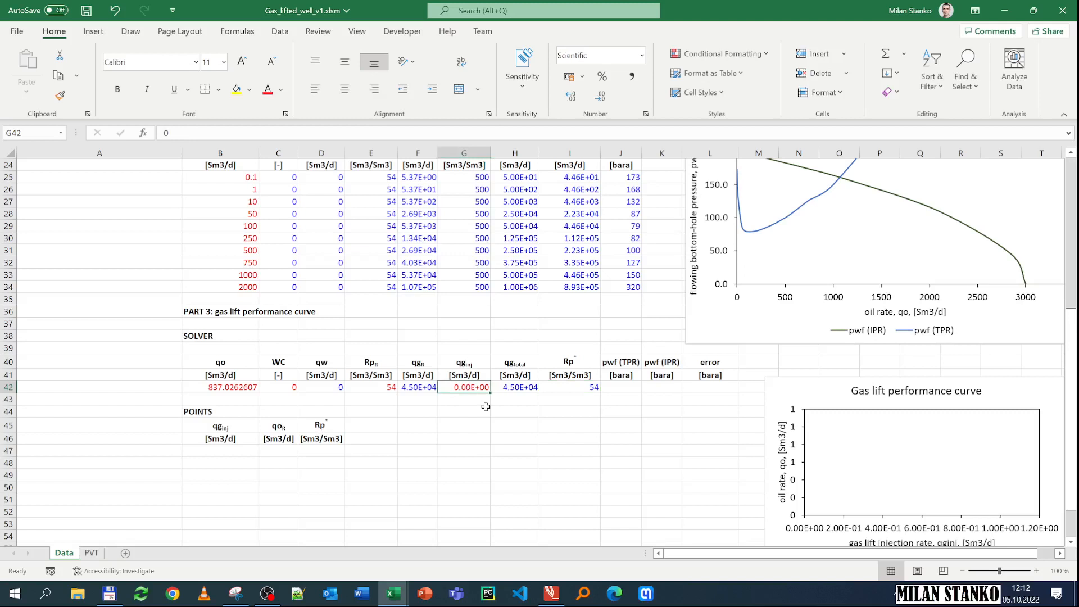
# - Try an injected gas rate qginj of 10000 in cell G42 and restore it to 0
pyautogui.write('10')
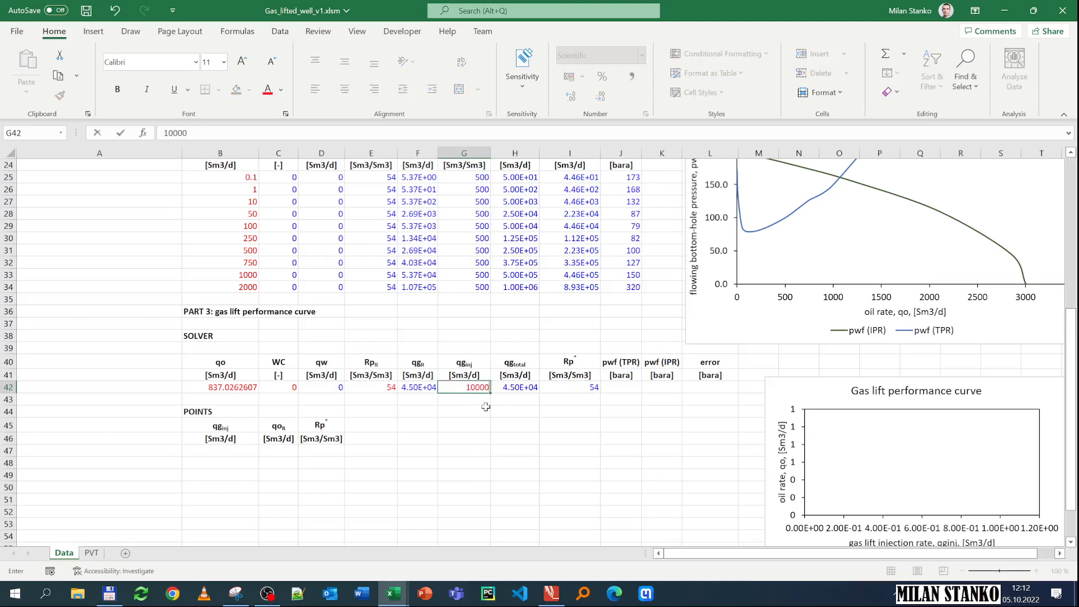
pyautogui.press('Return')
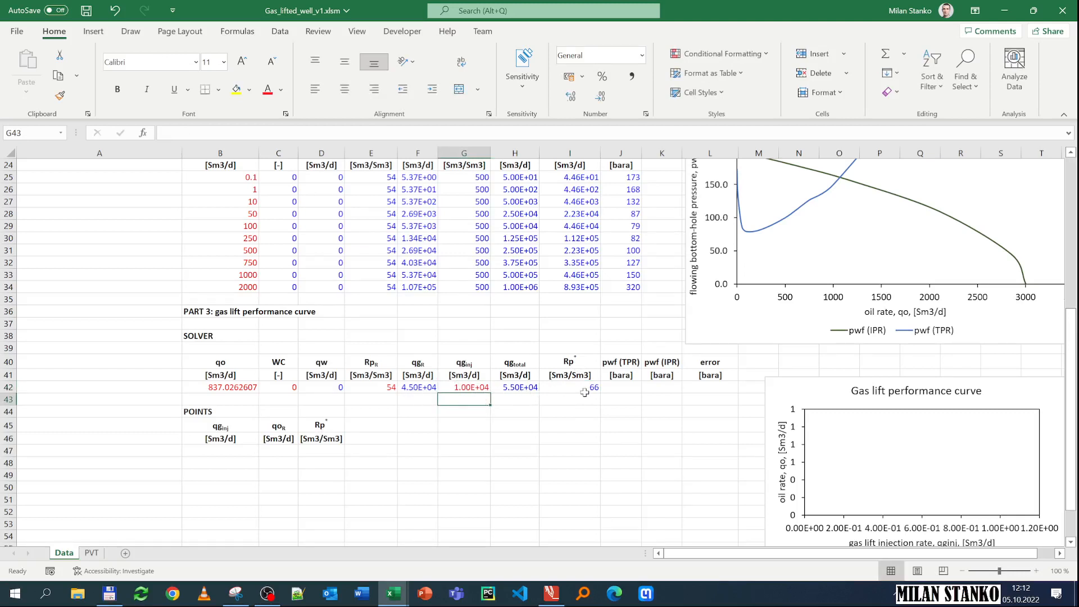
pyautogui.click(463, 388)
pyautogui.write('0')
pyautogui.press('Return')
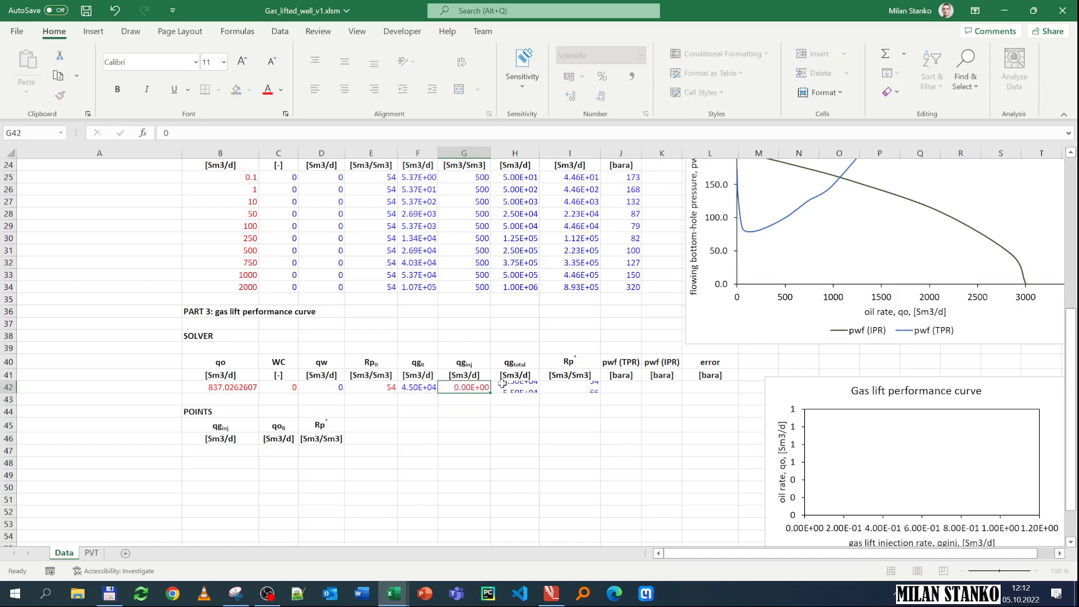
pyautogui.press('Up')
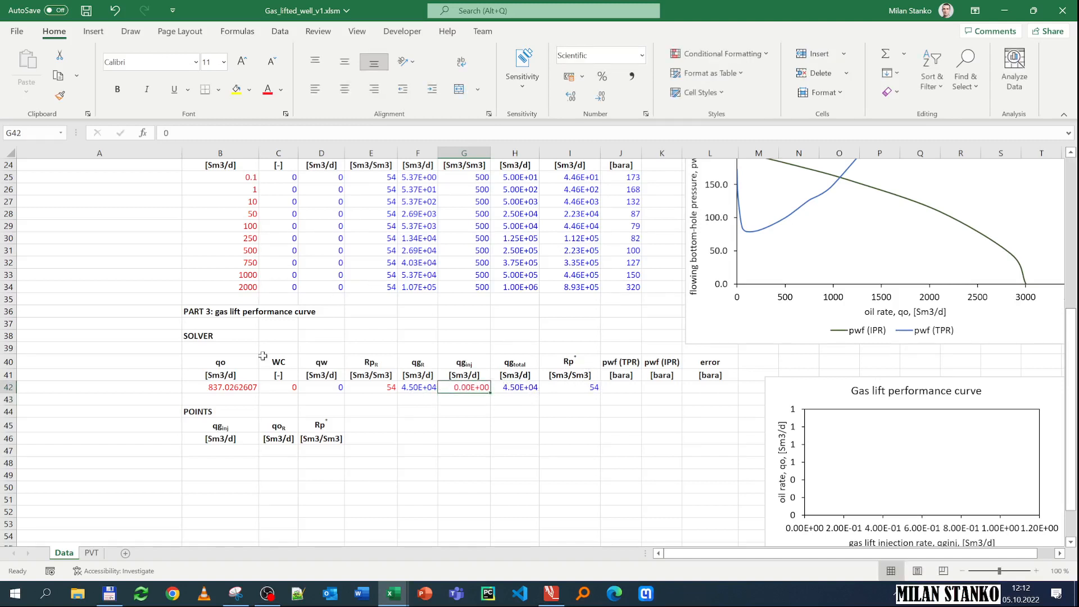
# - Start an mpf_p formula in the pwf (TPR) cell J42 and open its function arguments
pyautogui.click(625, 283)
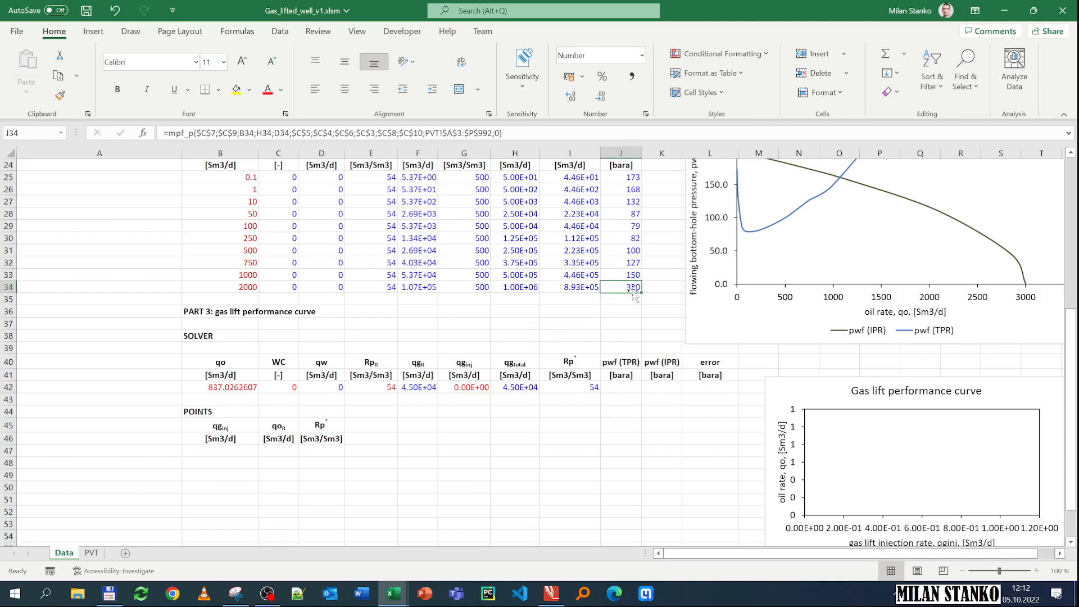
pyautogui.click(625, 388)
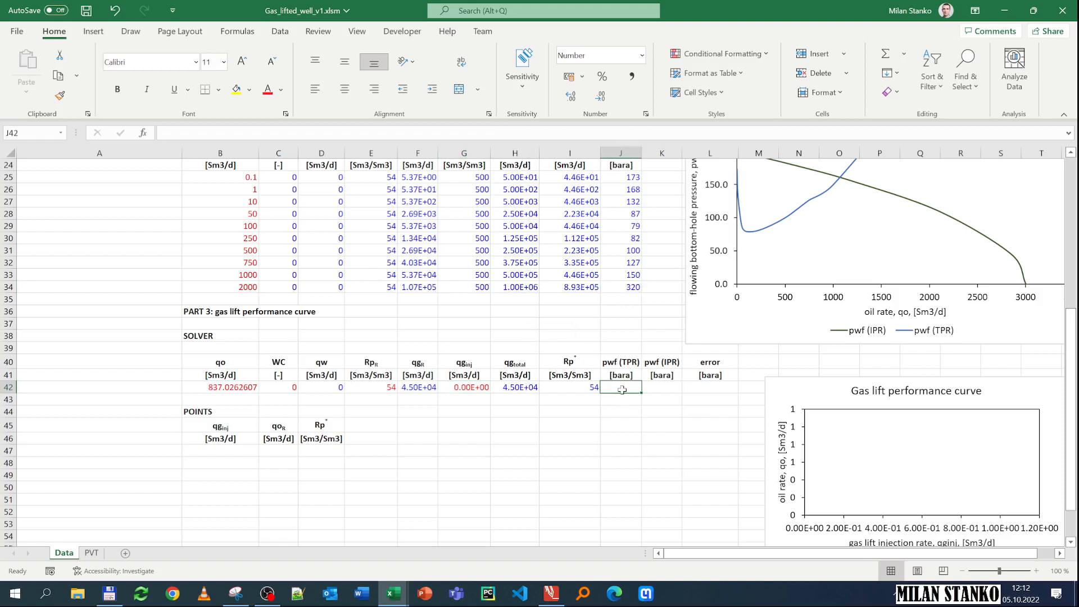
pyautogui.write('=mpf')
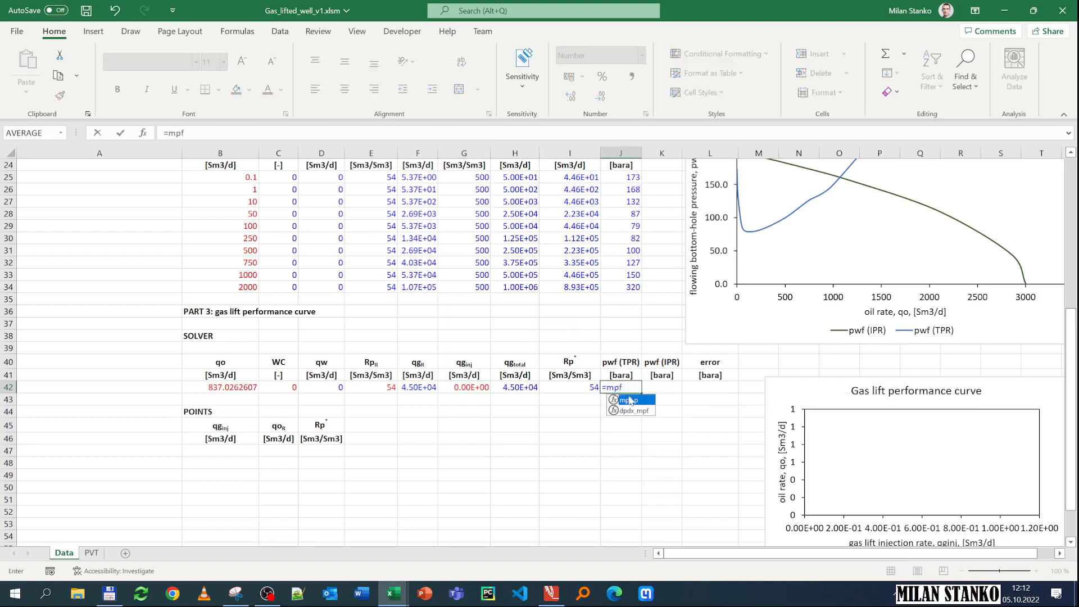
pyautogui.doubleClick(629, 400)
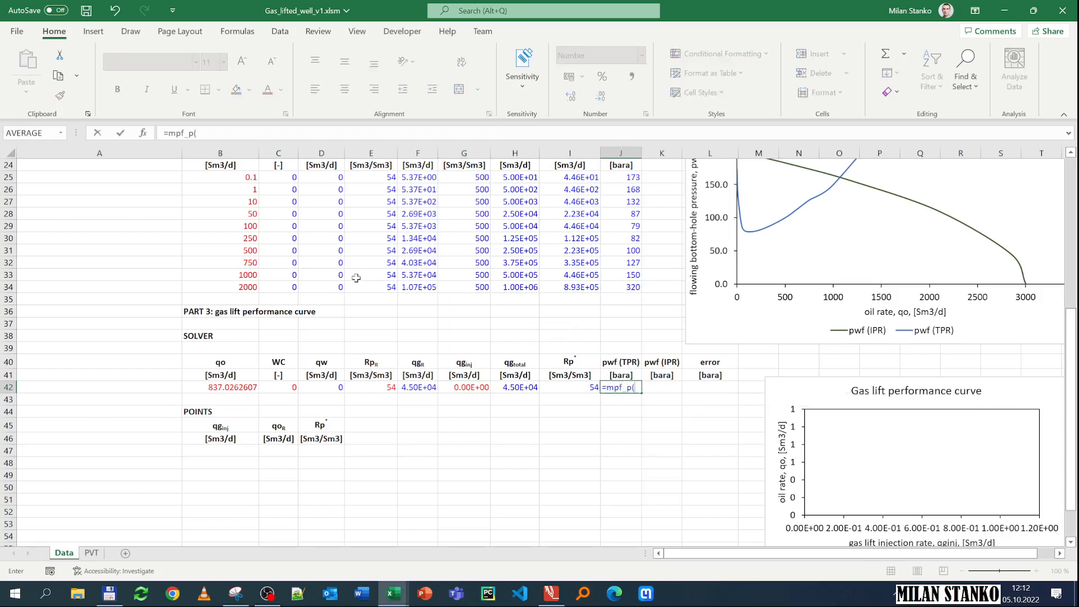
pyautogui.scroll(3, 357, 281)
pyautogui.click(143, 133)
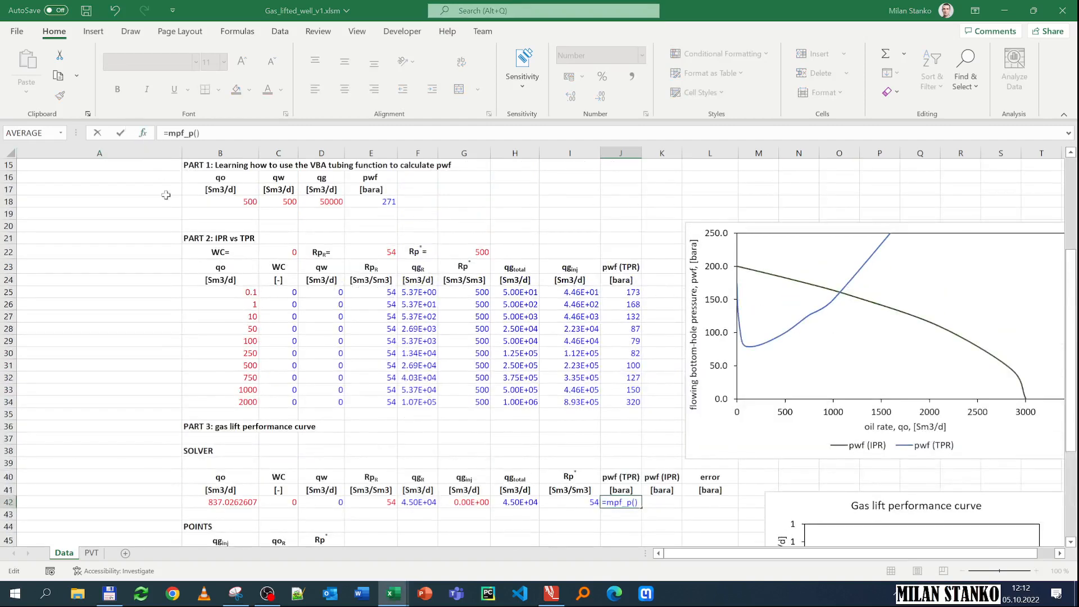
# - Set PBound to the wellhead pressure $C$7 and BoundType to the type of bound $C$9
pyautogui.scroll(4, 190, 251)
pyautogui.scroll(1, 190, 250)
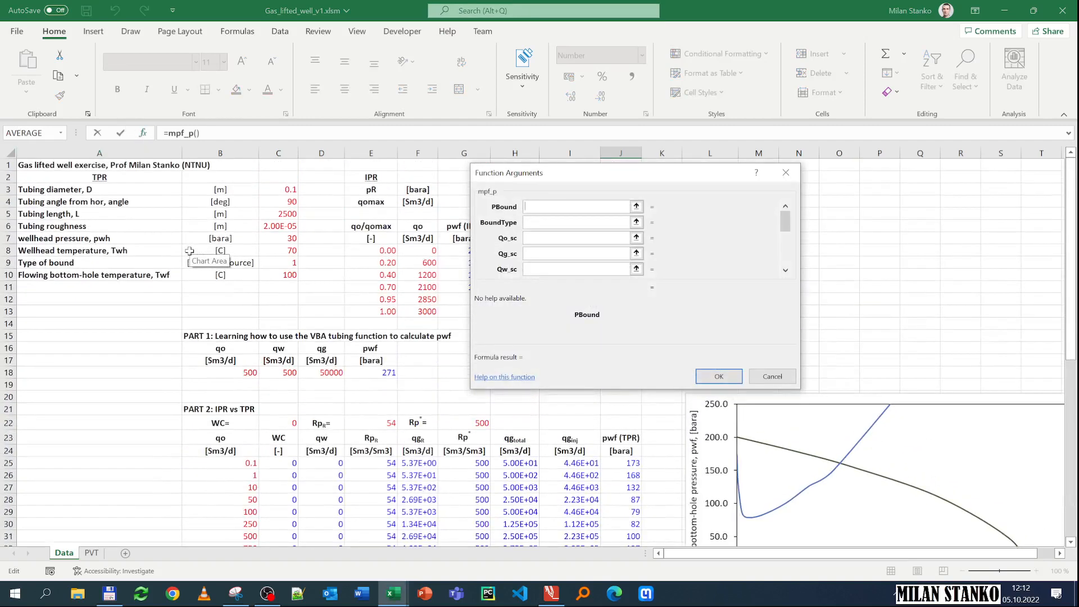
pyautogui.click(281, 238)
pyautogui.scroll(-9, 411, 226)
pyautogui.click(538, 225)
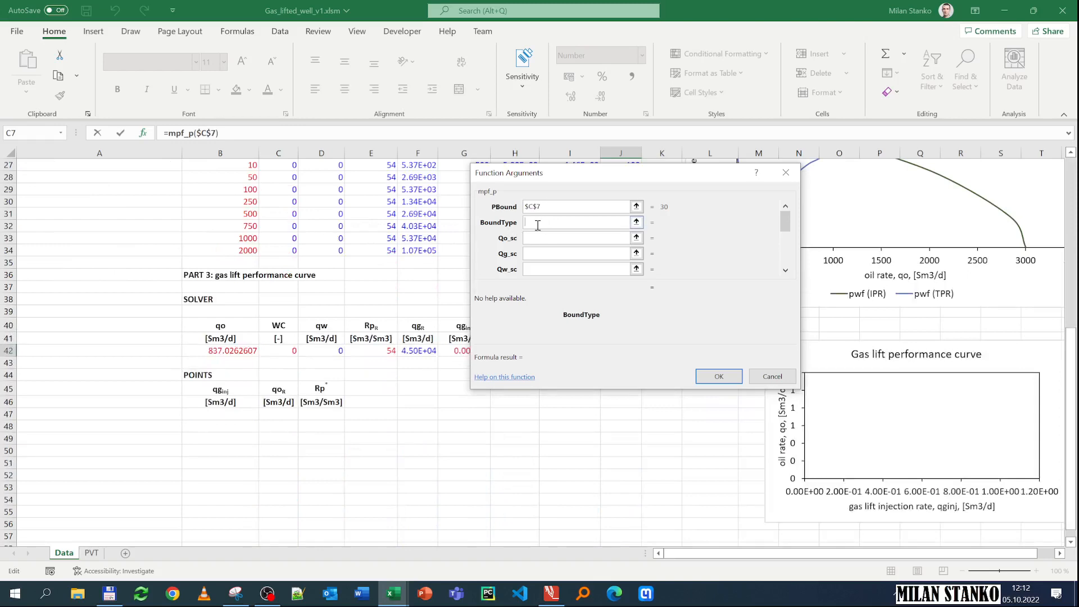
pyautogui.scroll(7, 273, 198)
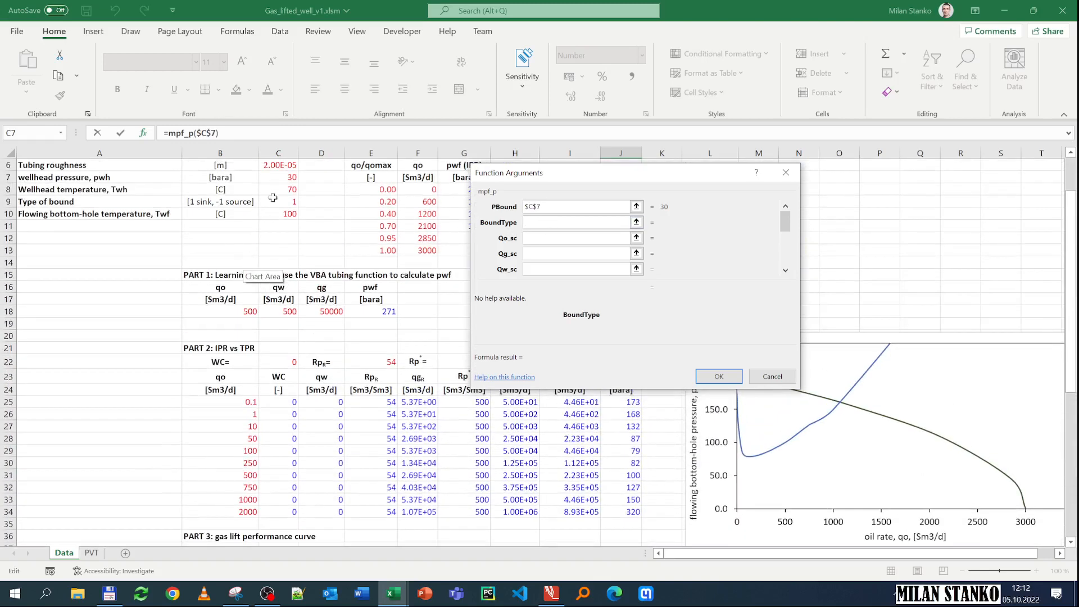
pyautogui.click(284, 201)
pyautogui.scroll(-7, 298, 209)
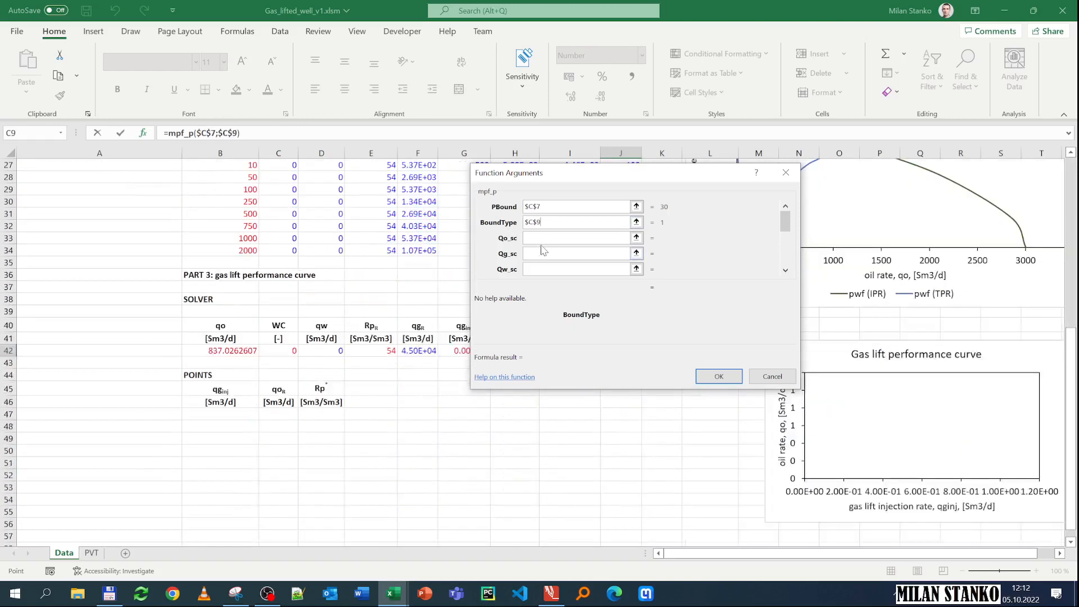
# - Set the rate arguments from the solver row: Qo_sc to B42, Qg_sc to H42 and Qw_sc to D42
pyautogui.click(542, 237)
pyautogui.click(233, 350)
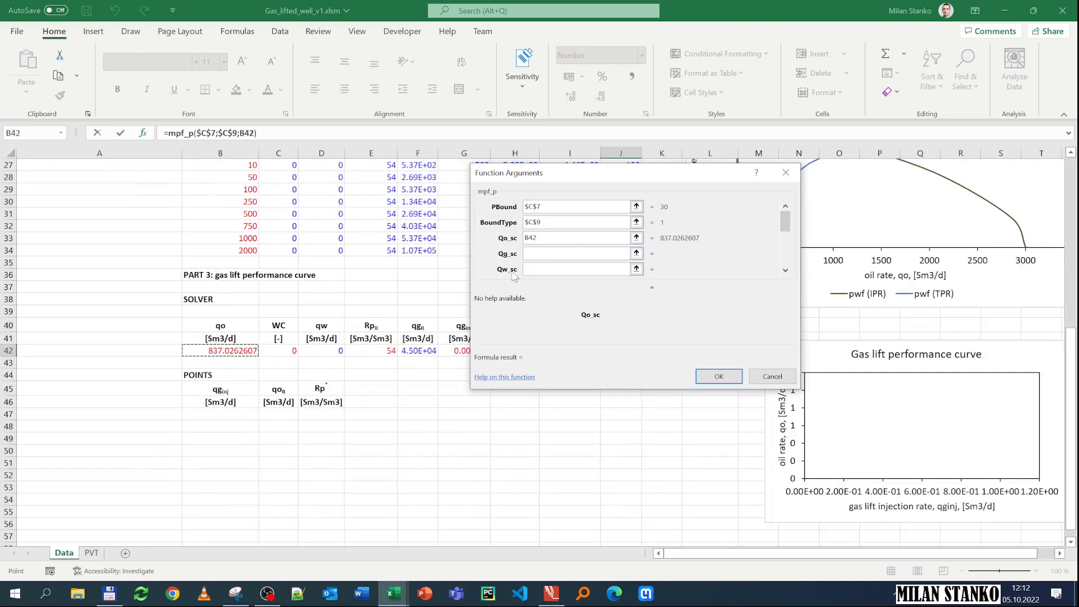
pyautogui.click(532, 255)
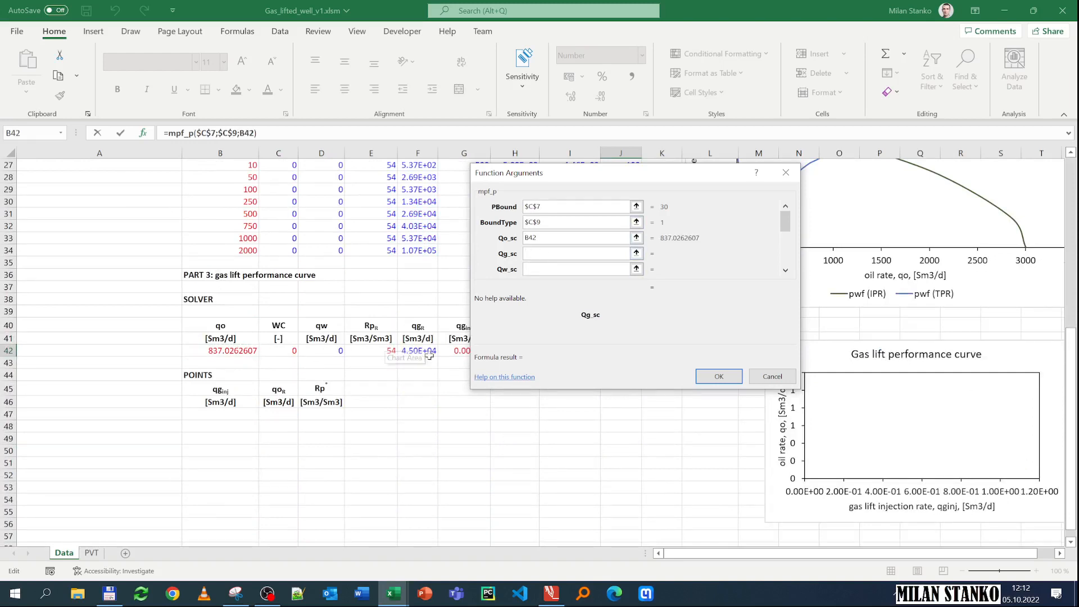
pyautogui.moveTo(656, 170); pyautogui.dragTo(600, 151)
pyautogui.click(516, 350)
pyautogui.click(185, 306)
pyautogui.click(332, 351)
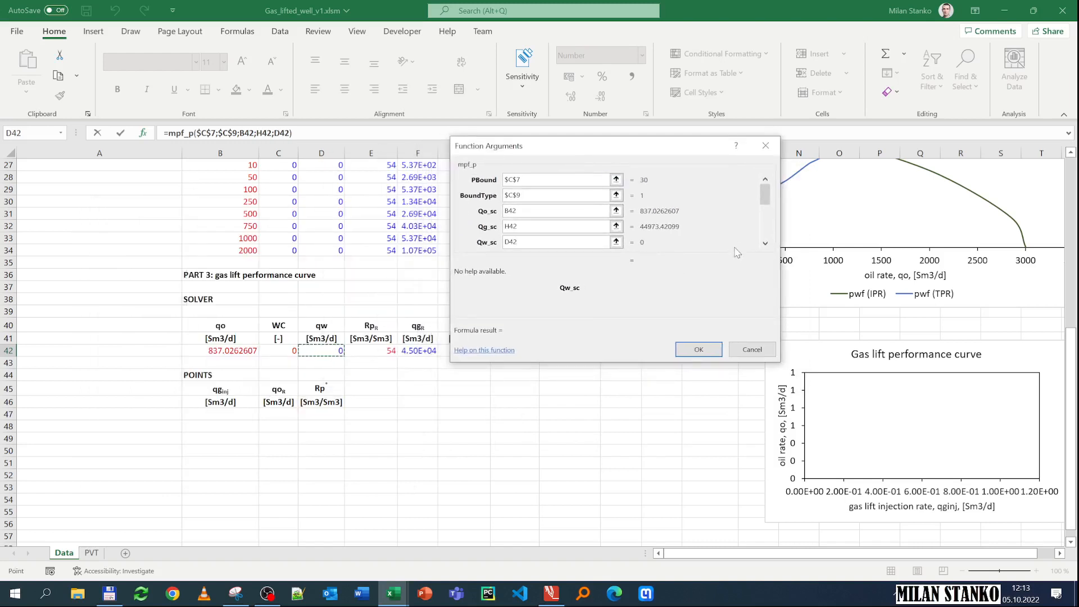
# - Set the length argument L to the tubing length with the absolute reference $C$5
pyautogui.click(765, 242)
pyautogui.click(765, 243)
pyautogui.click(765, 243)
pyautogui.click(765, 243)
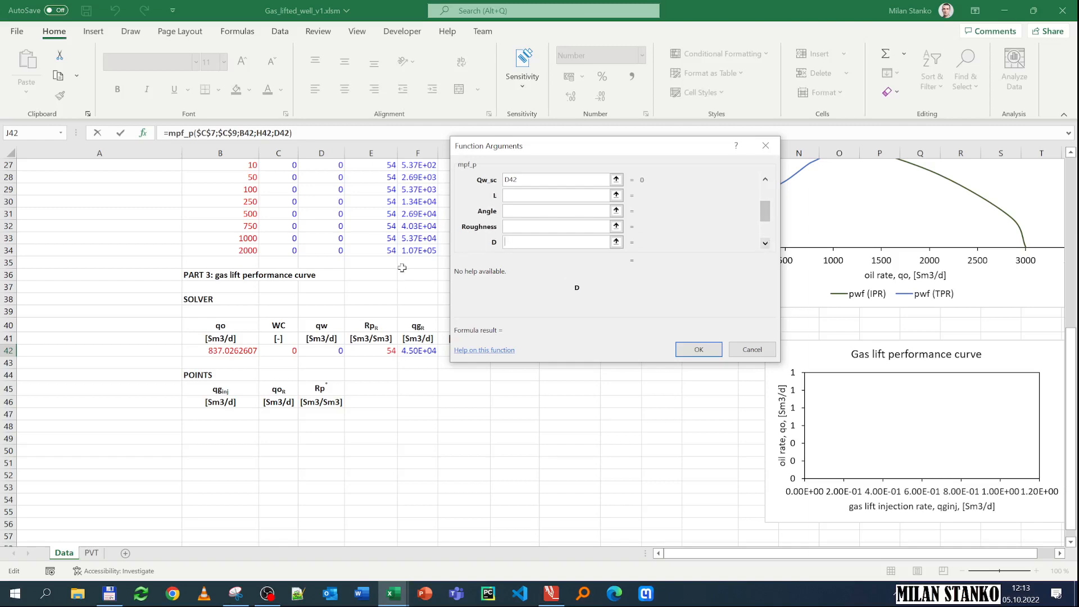
pyautogui.scroll(3, 387, 271)
pyautogui.scroll(6, 388, 271)
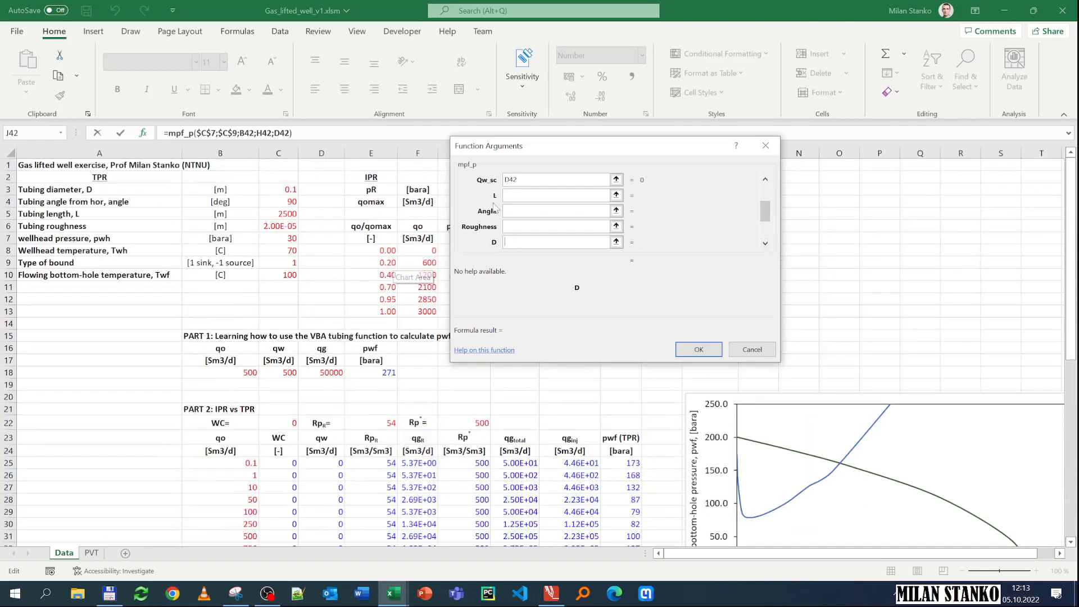
pyautogui.click(517, 196)
pyautogui.click(280, 215)
pyautogui.press('F4')
pyautogui.scroll(-9, 225, 264)
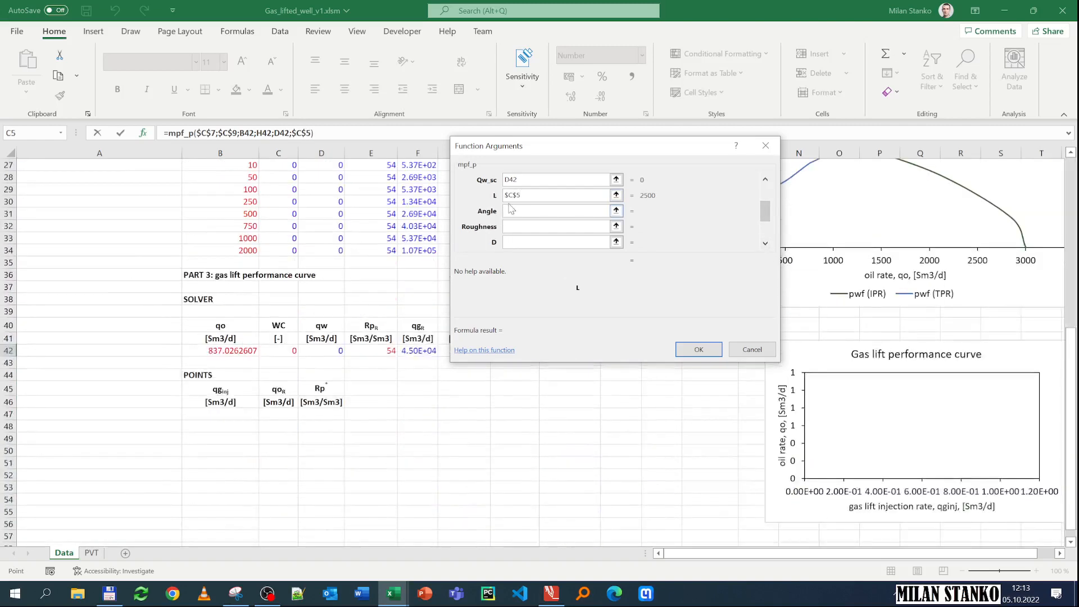
# - Set Angle to the tubing angle $C$4 and Roughness to the tubing roughness $C$6, both as absolute references
pyautogui.press('Tab')
pyautogui.scroll(9, 164, 315)
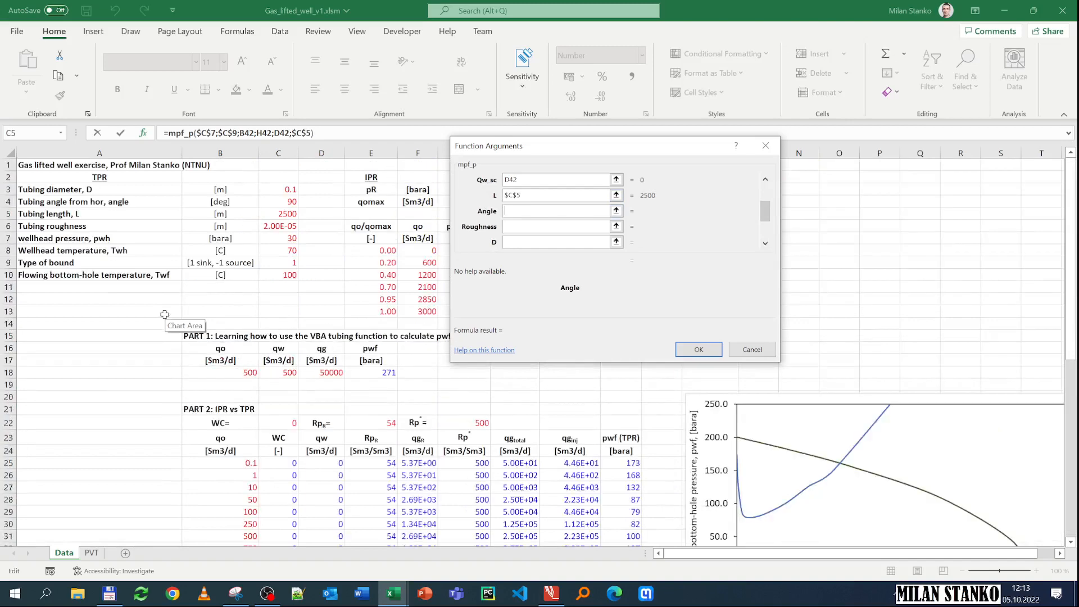
pyautogui.click(280, 201)
pyautogui.press('F4')
pyautogui.scroll(-9, 444, 224)
pyautogui.scroll(9, 234, 289)
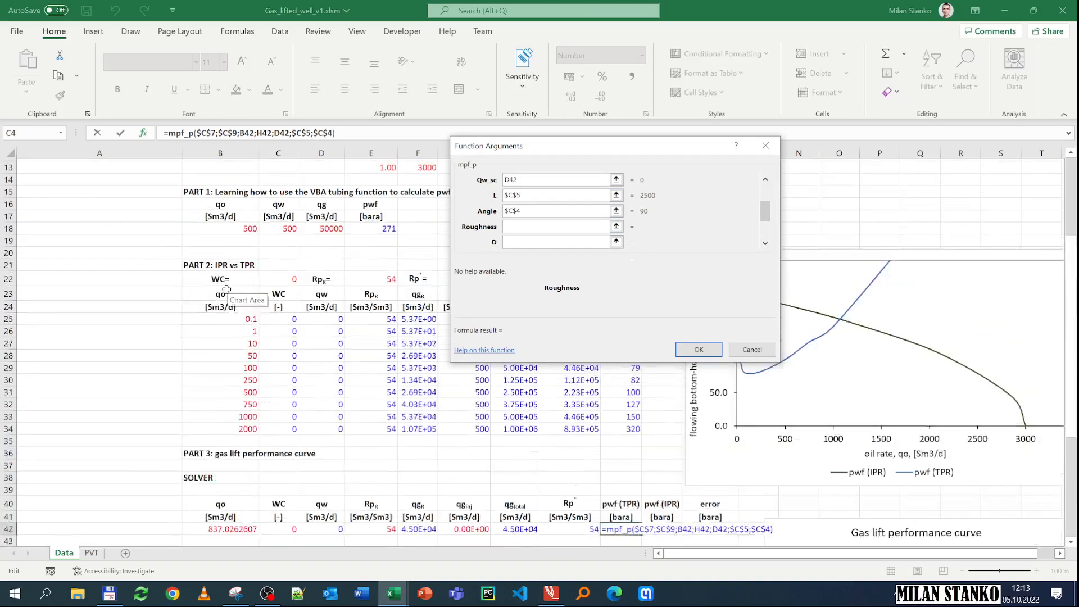
pyautogui.click(281, 226)
pyautogui.press('F4')
pyautogui.scroll(-9, 281, 226)
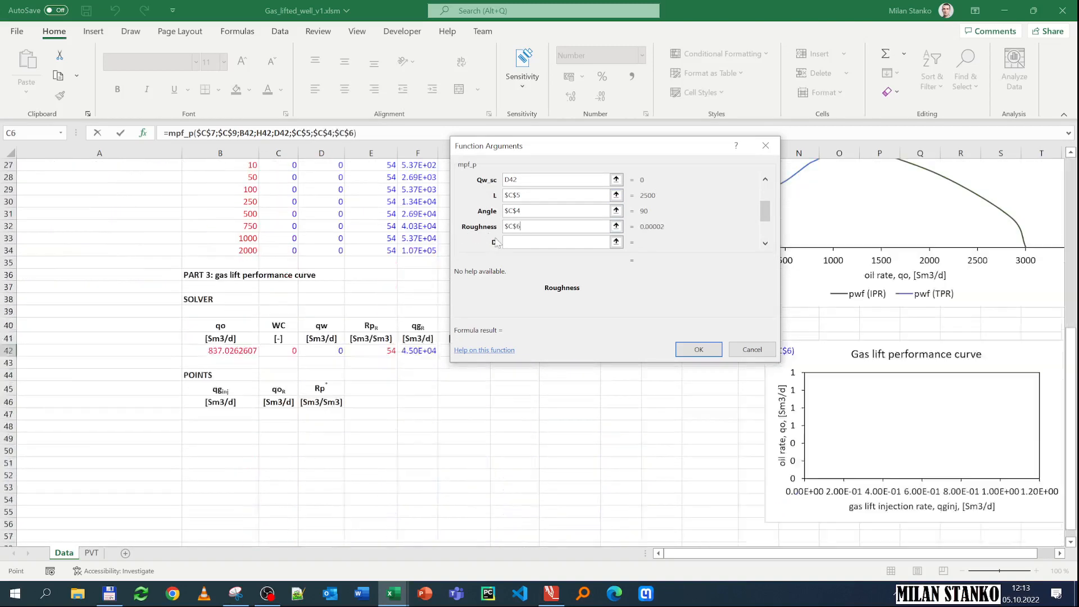
# - Set the diameter argument D to the tubing diameter with the absolute reference $C$3
pyautogui.press('Tab')
pyautogui.scroll(7, 135, 298)
pyautogui.scroll(2, 135, 298)
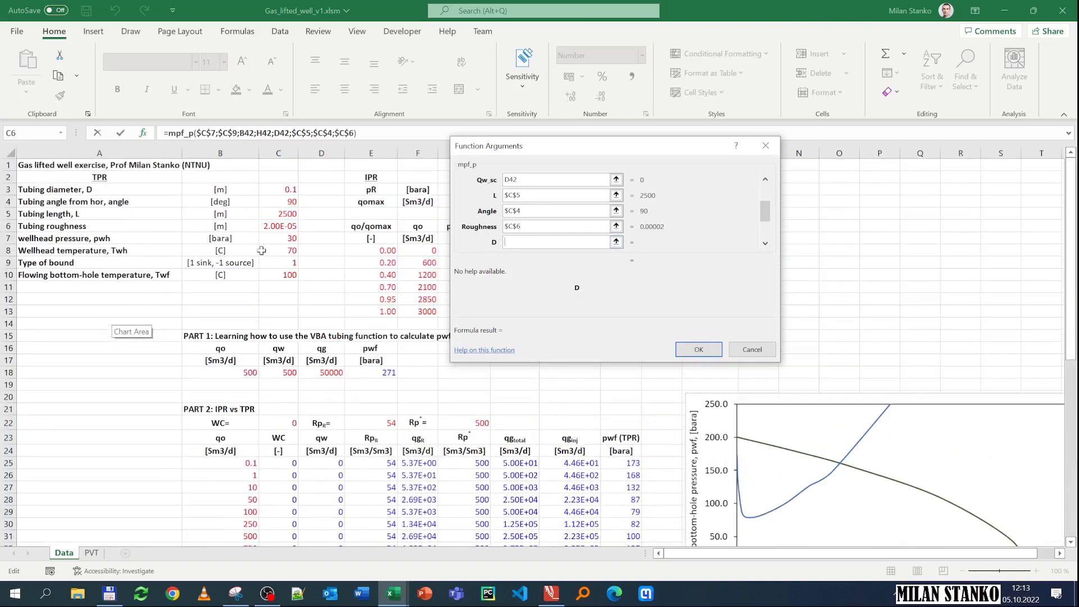
pyautogui.click(284, 189)
pyautogui.press('F4')
pyautogui.scroll(-9, 284, 190)
# - Set TBound to the wellhead temperature $C$8 and TBound2 to the flowing bottom-hole temperature $C$10
pyautogui.click(765, 243)
pyautogui.click(765, 243)
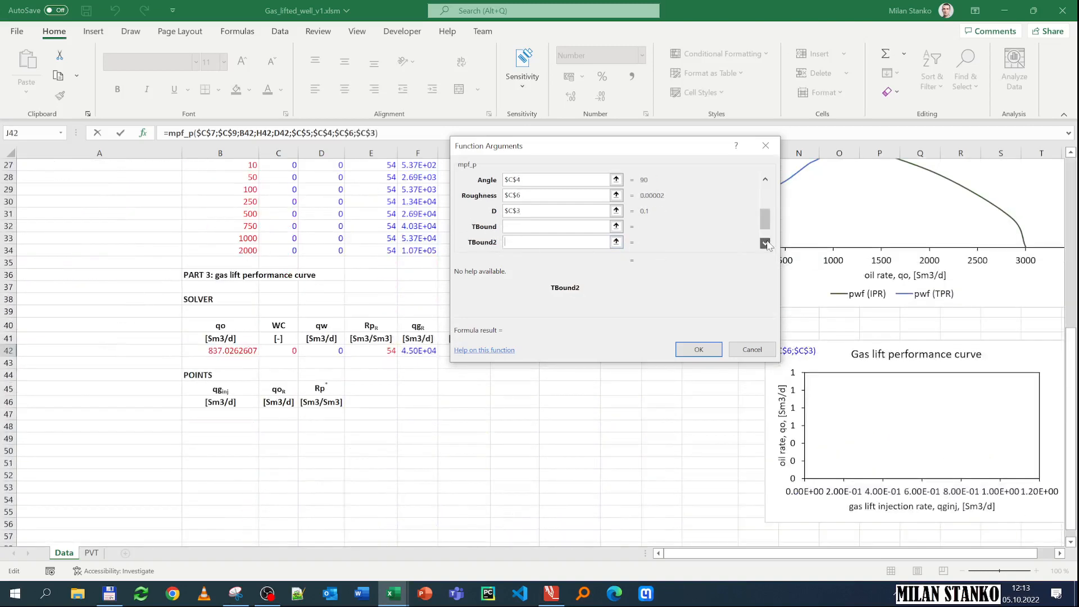
pyautogui.click(766, 243)
pyautogui.click(765, 243)
pyautogui.scroll(8, 258, 276)
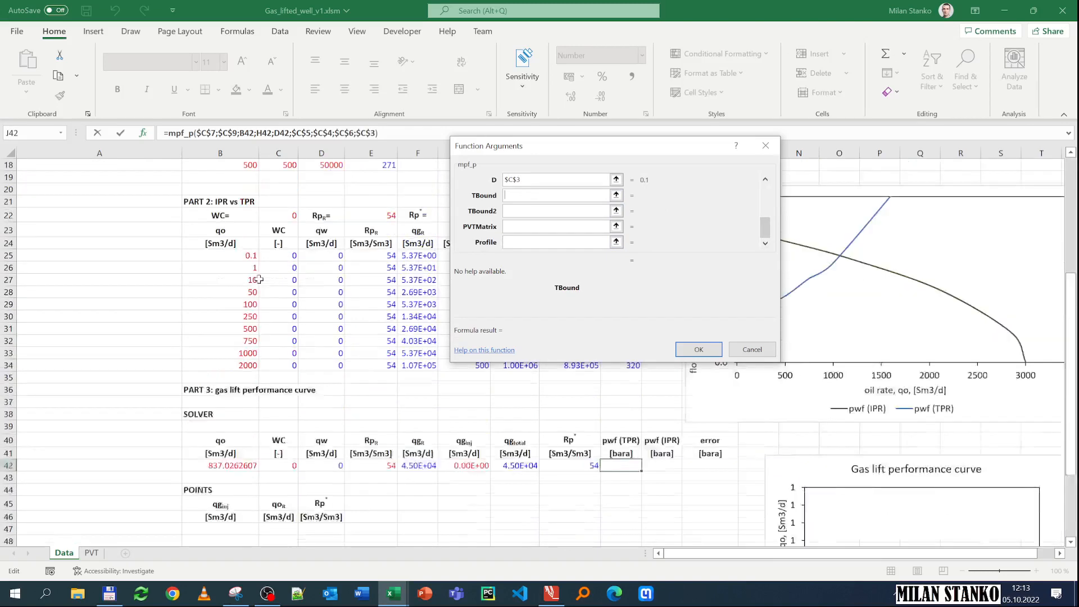
pyautogui.click(281, 223)
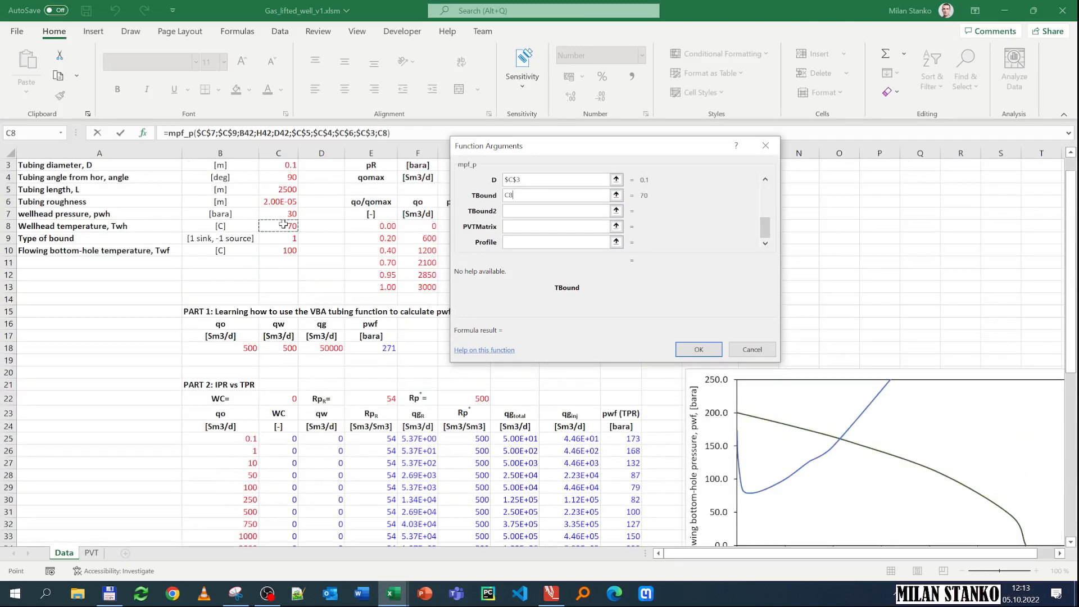
pyautogui.scroll(-8, 313, 274)
pyautogui.press('Tab')
pyautogui.scroll(8, 313, 274)
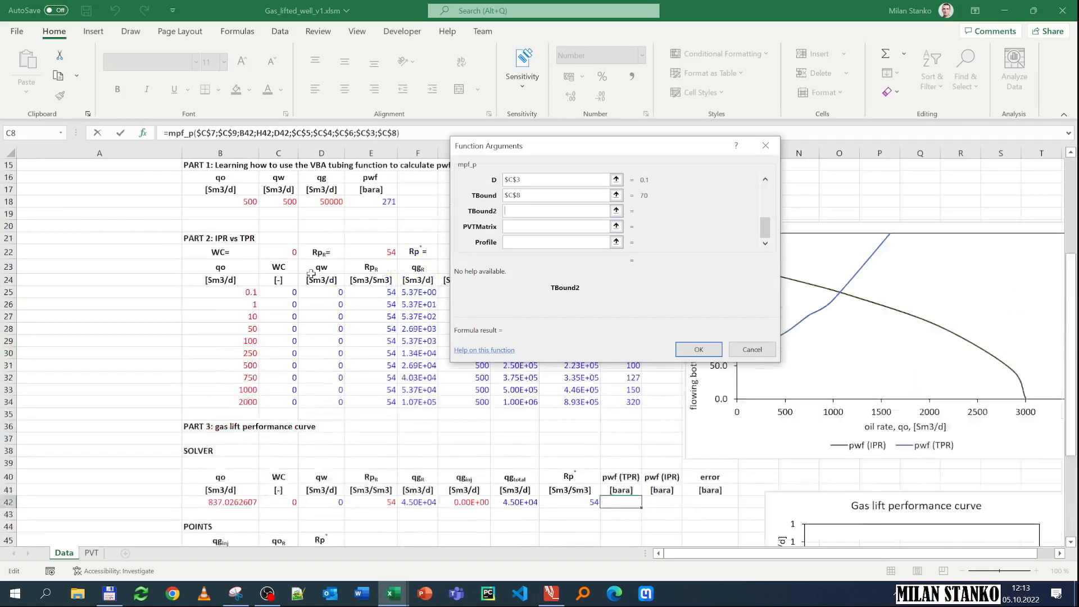
pyautogui.click(282, 251)
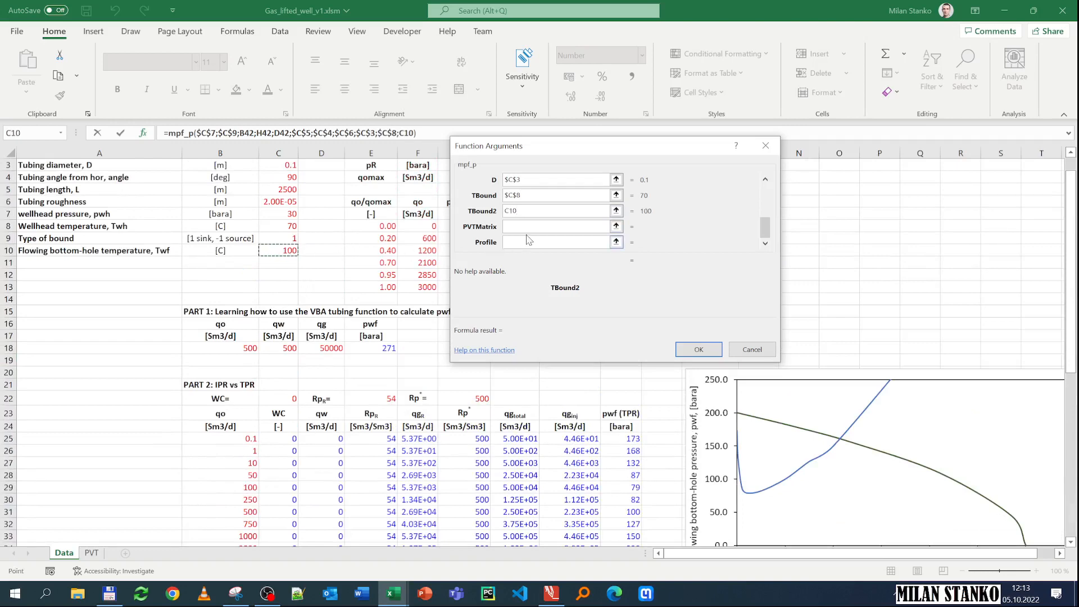
pyautogui.press('F4')
# - Set PVTMatrix to the full data table on the PVT sheet, with the absolute range PVT!$A$3:$P$992
pyautogui.click(516, 227)
pyautogui.scroll(-8, 516, 228)
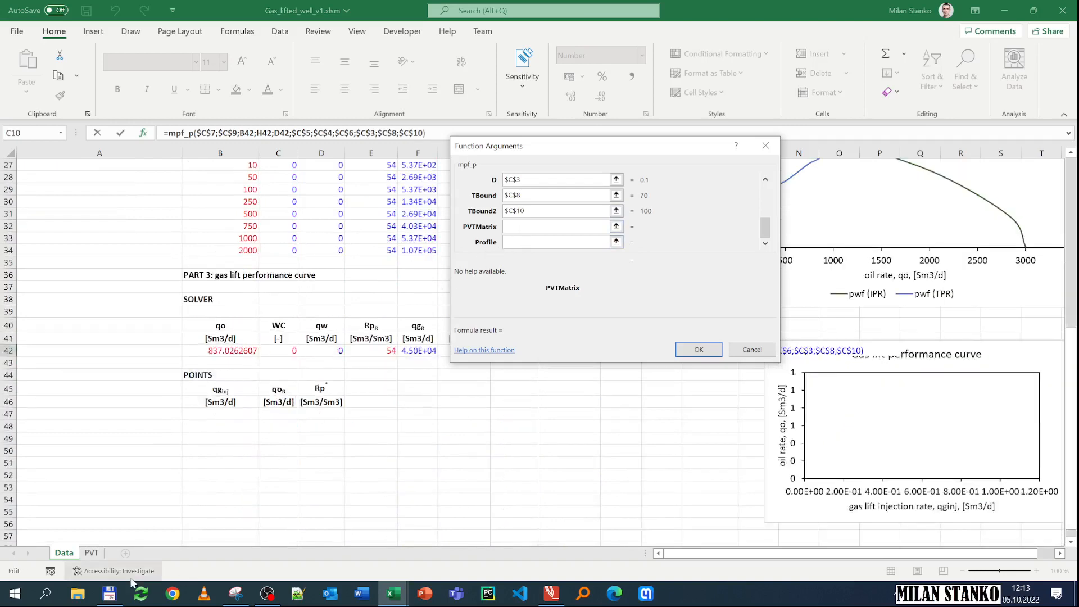
pyautogui.click(91, 553)
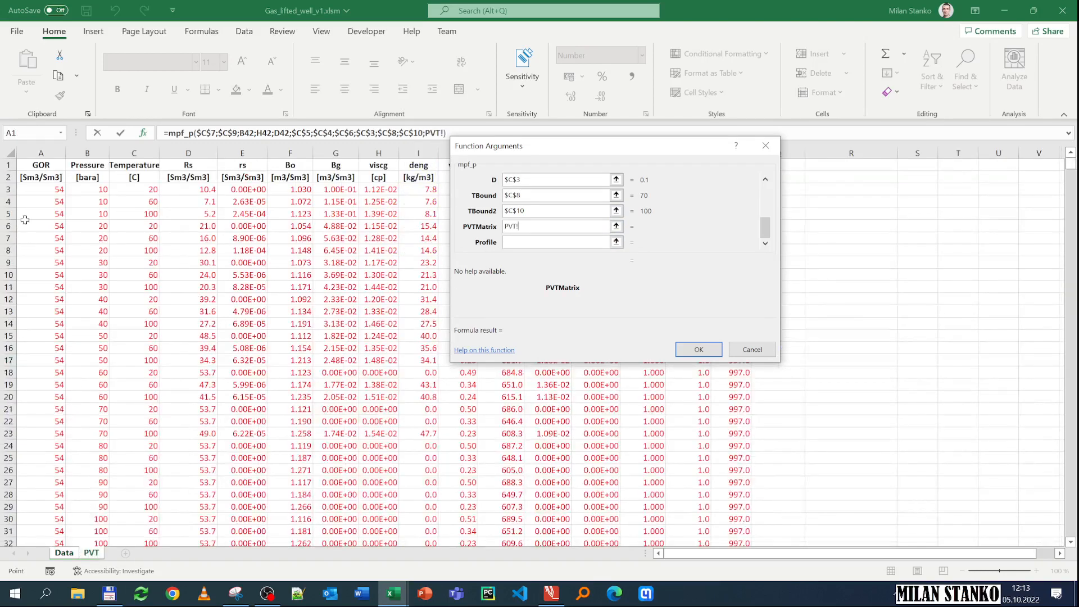
pyautogui.click(35, 192)
pyautogui.hotkey('ctrl', 'shift', 'Right')
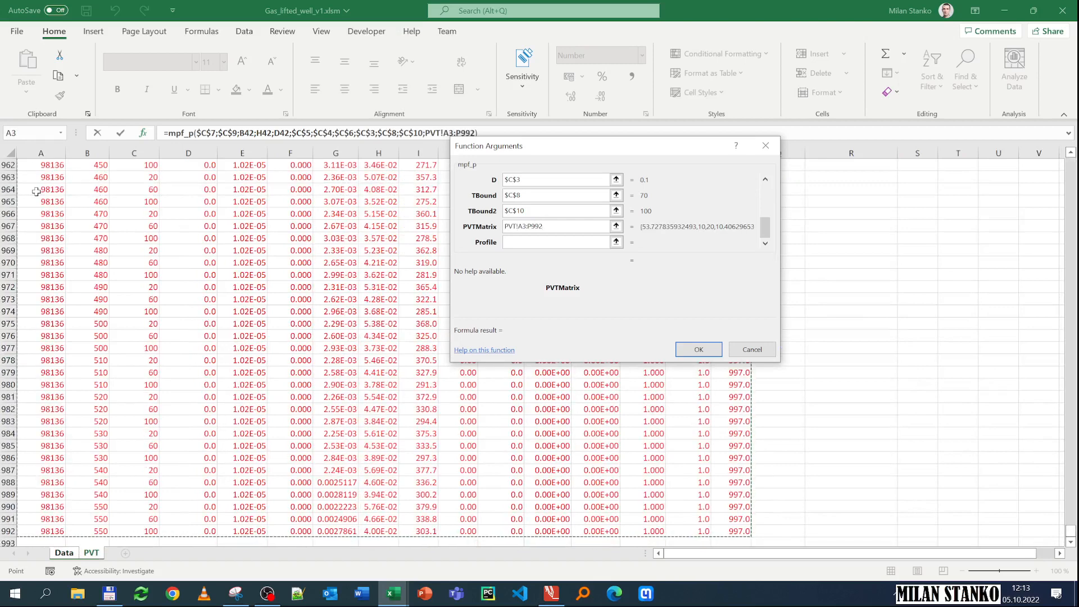
pyautogui.press('F4')
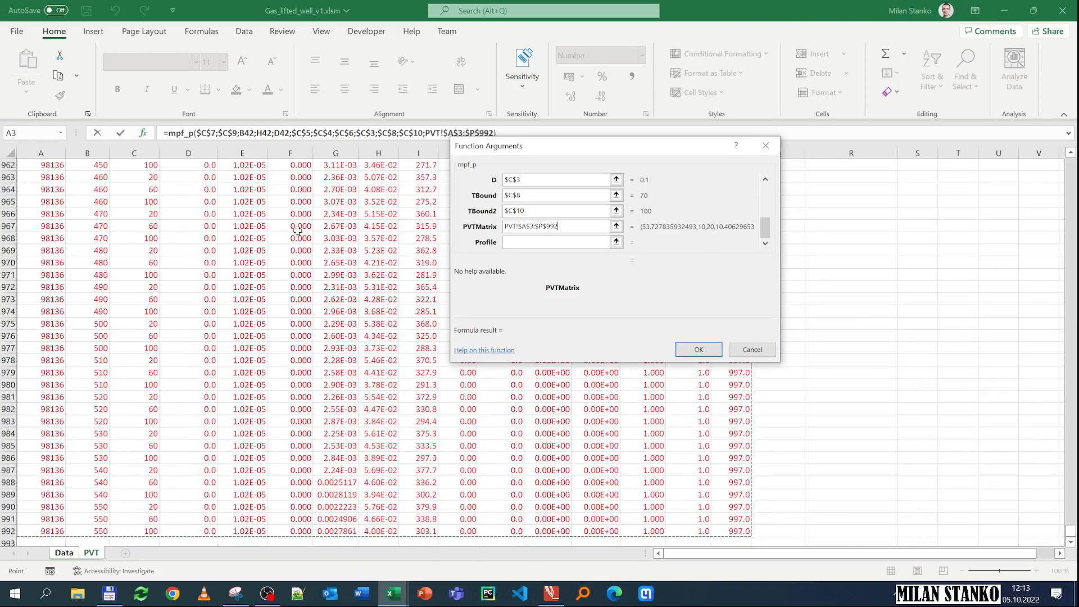
# - Set the Profile argument to 0 and complete the mpf_p formula in J42
pyautogui.click(590, 242)
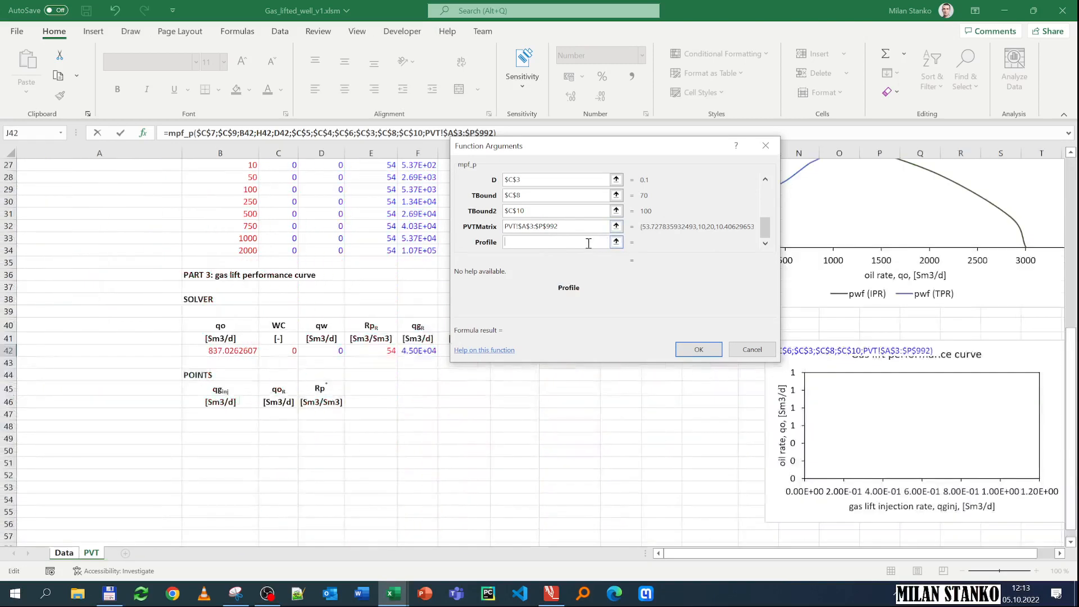
pyautogui.write('0')
pyautogui.click(698, 349)
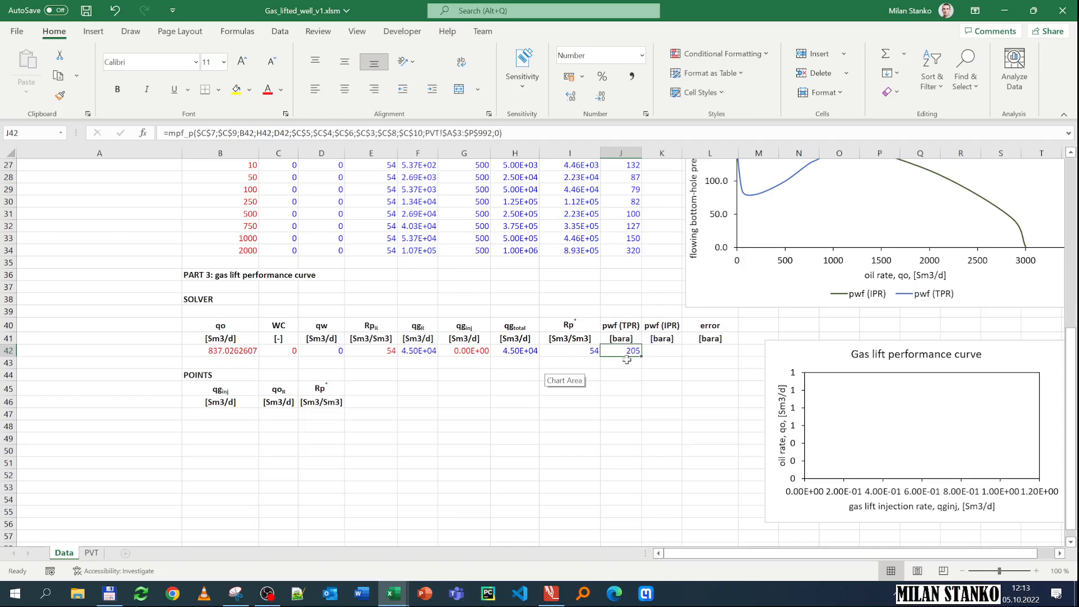
pyautogui.scroll(6, 627, 356)
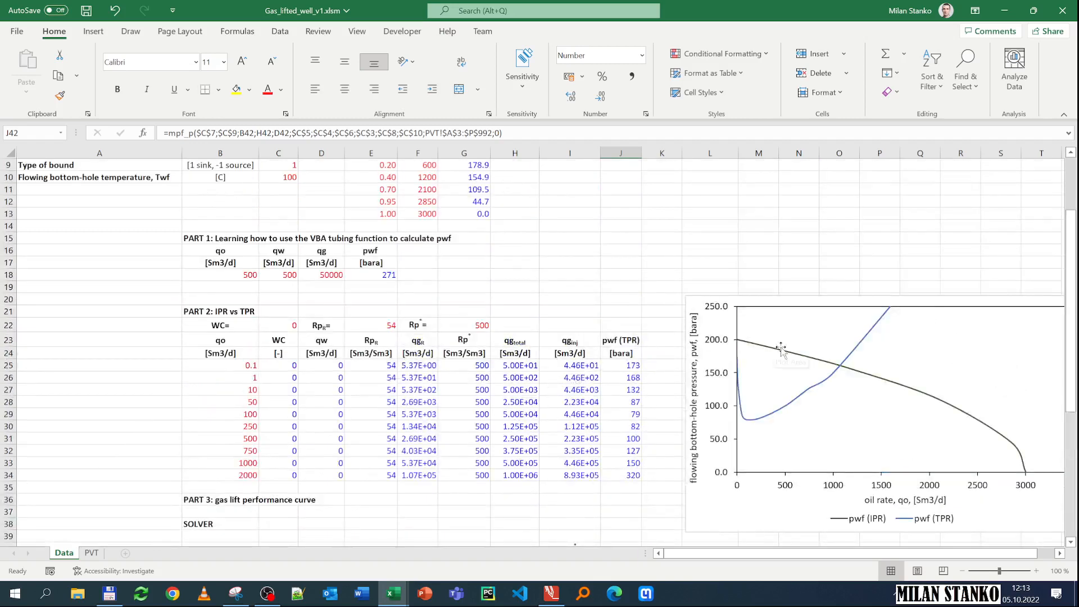
# - Start an IPR_Fetkovich_pwf formula in K42 under pwf (IPR) and open its function arguments
pyautogui.scroll(3, 637, 293)
pyautogui.scroll(-9, 614, 292)
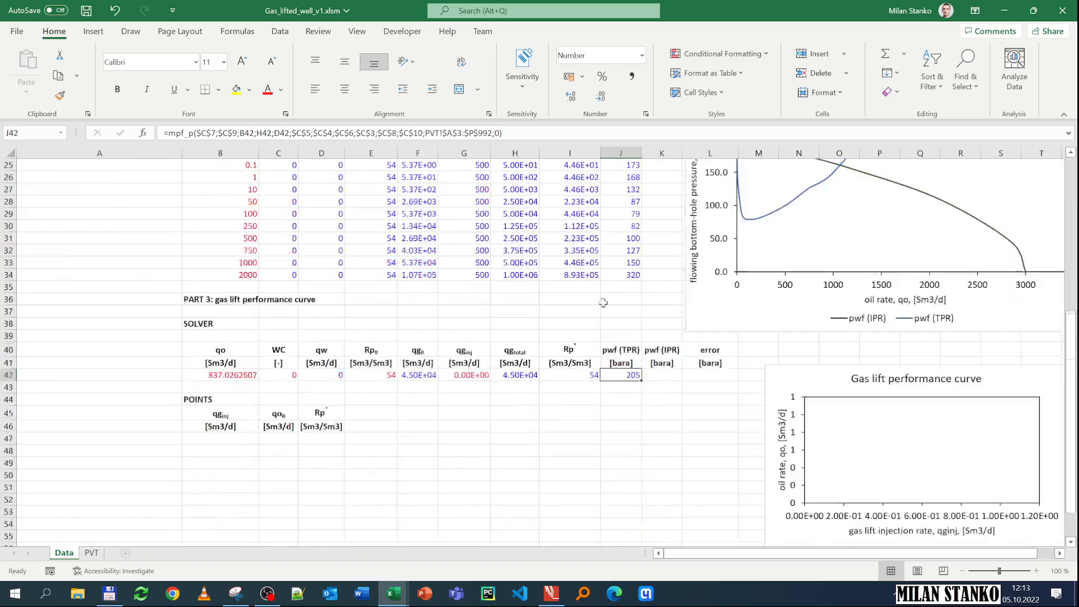
pyautogui.scroll(2, 810, 306)
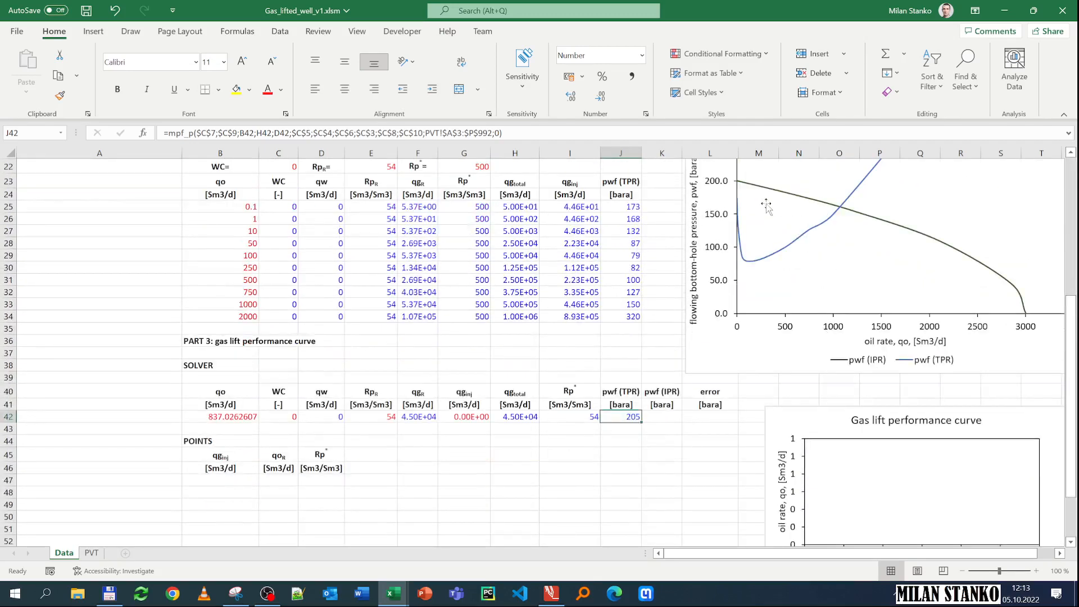
pyautogui.moveTo(738, 203)
pyautogui.scroll(7, 631, 322)
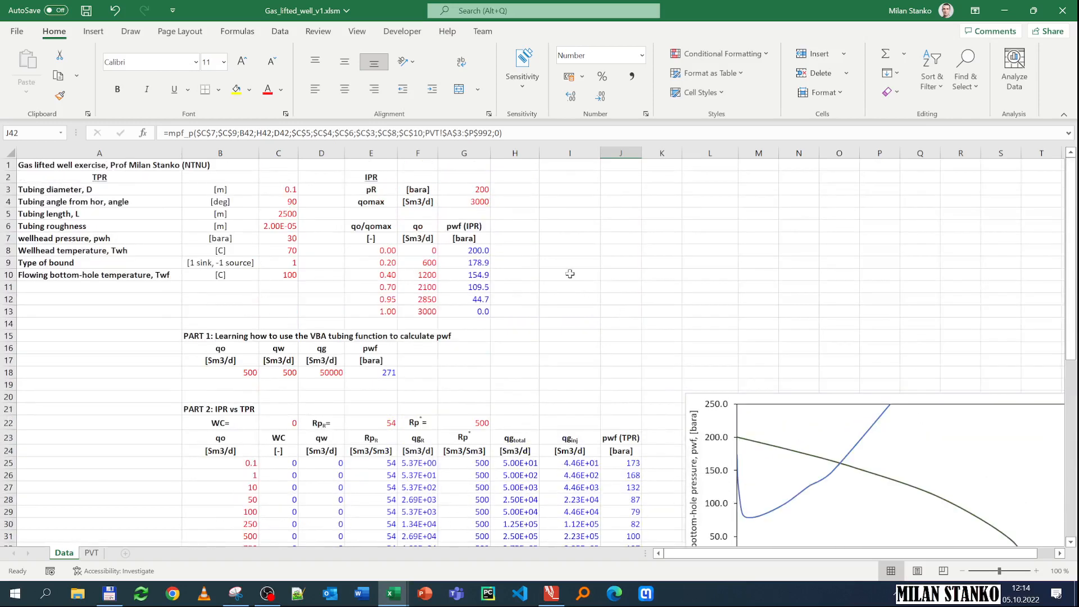
pyautogui.scroll(-3, 507, 290)
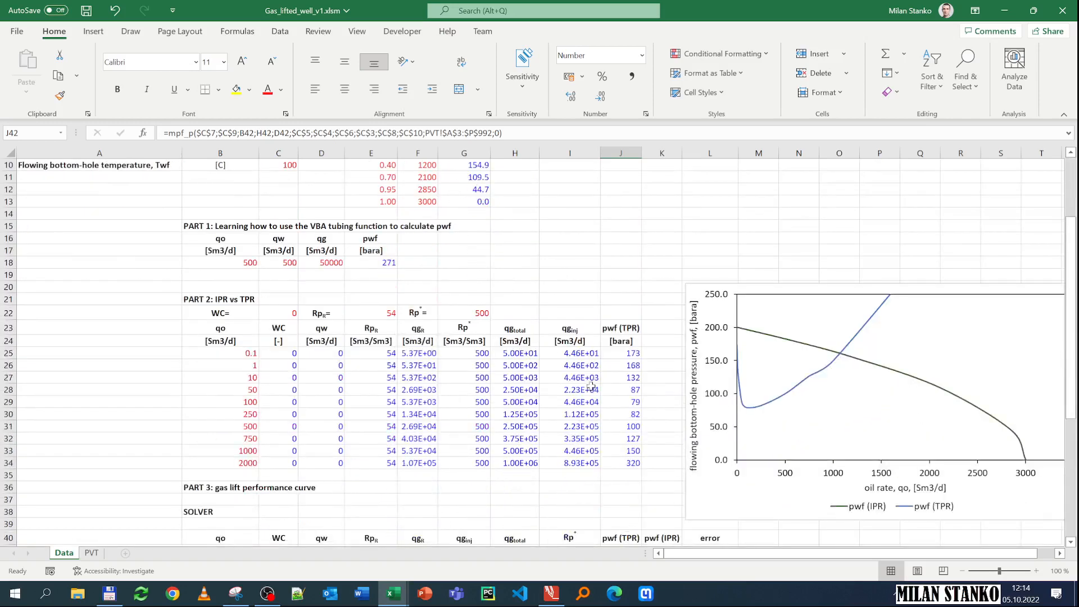
pyautogui.scroll(-2, 591, 386)
pyautogui.click(660, 489)
pyautogui.write('=ipr')
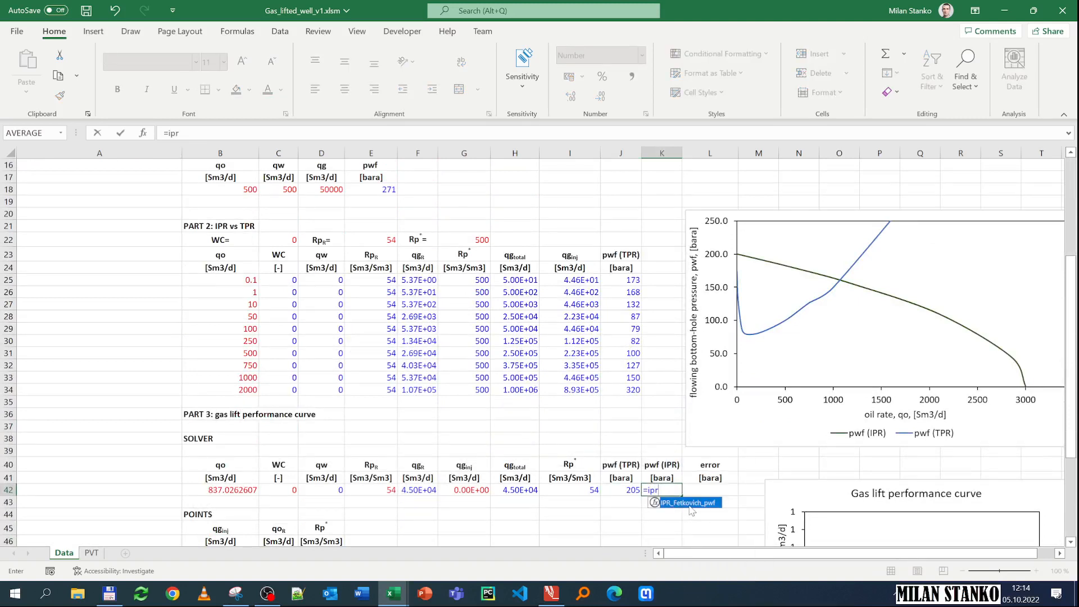
pyautogui.doubleClick(690, 504)
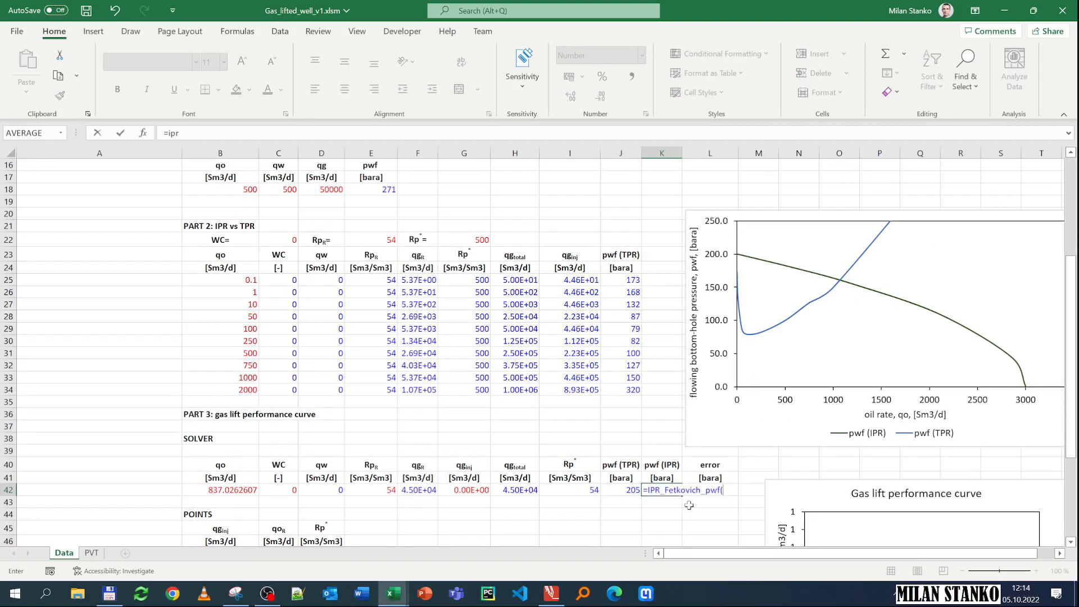
pyautogui.click(144, 133)
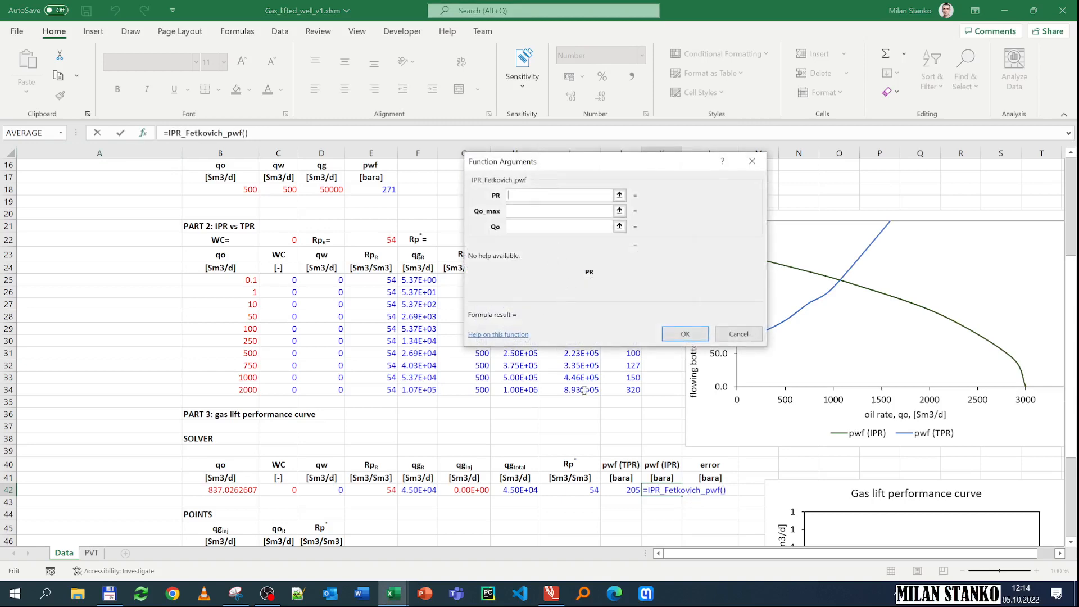
# - Set the PR argument to the reservoir pressure with the absolute reference $G$3
pyautogui.scroll(4, 584, 390)
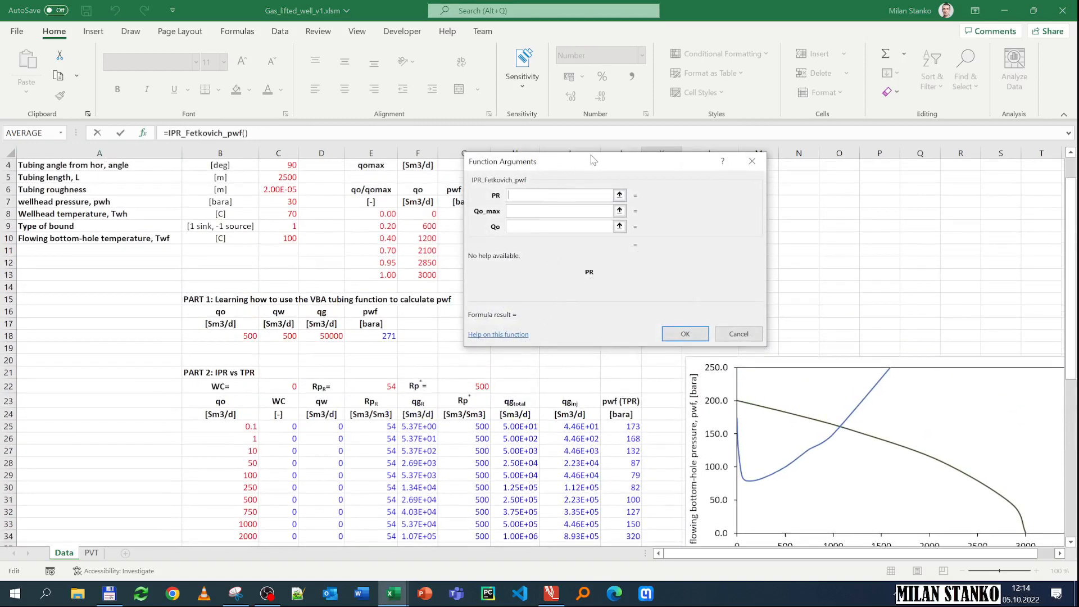
pyautogui.moveTo(593, 161); pyautogui.dragTo(806, 180)
pyautogui.scroll(1, 481, 233)
pyautogui.click(461, 188)
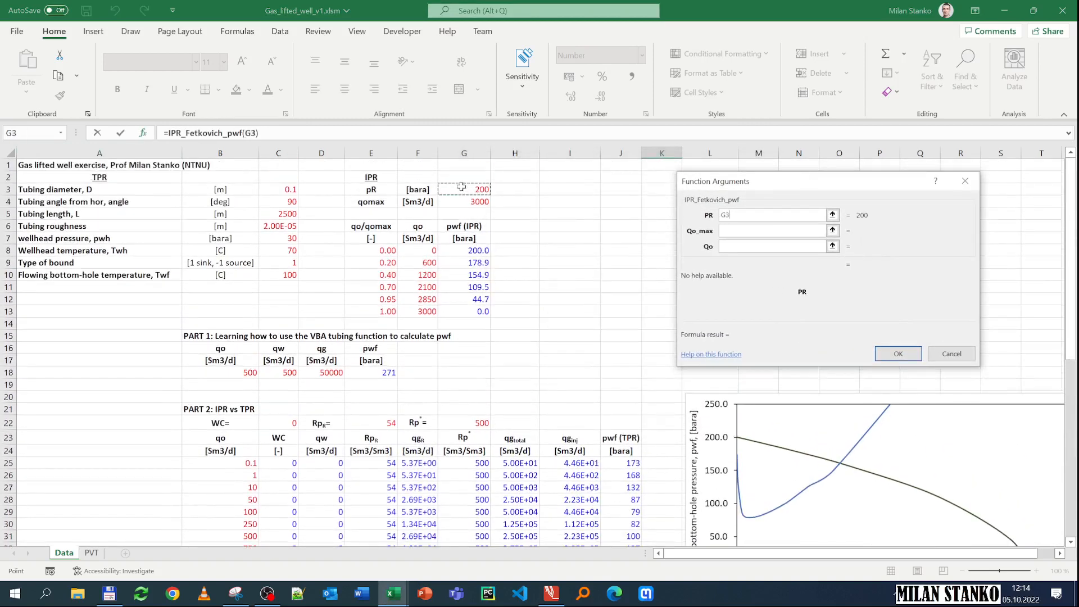
pyautogui.press('F4')
pyautogui.scroll(-9, 534, 303)
pyautogui.press('Tab')
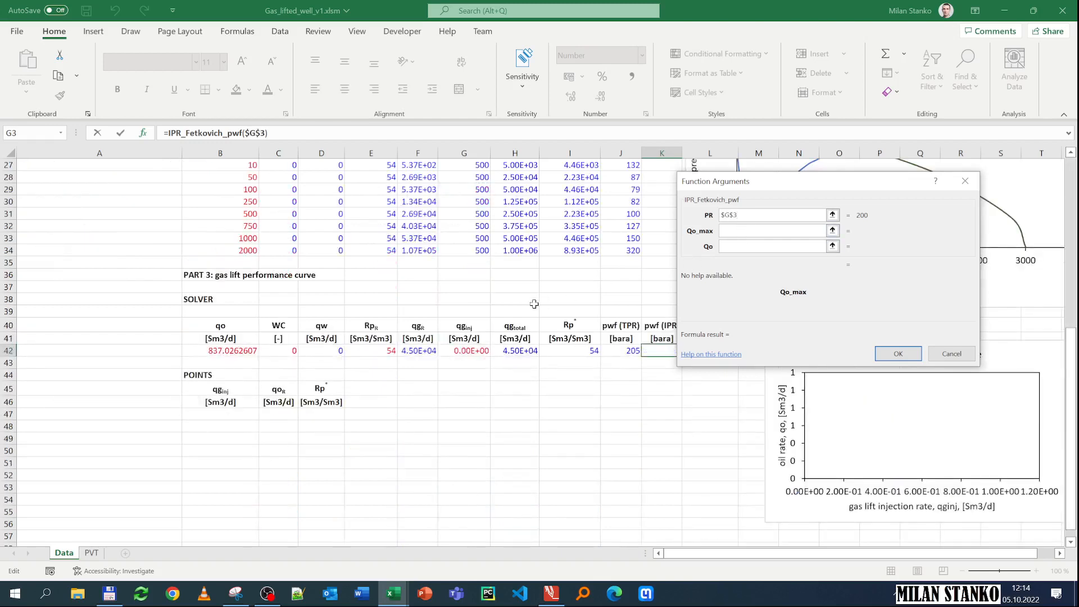
# - Set Qo_max to $G$4 and Qo to the solver oil rate B42, and complete the IPR formula in K42
pyautogui.scroll(8, 534, 304)
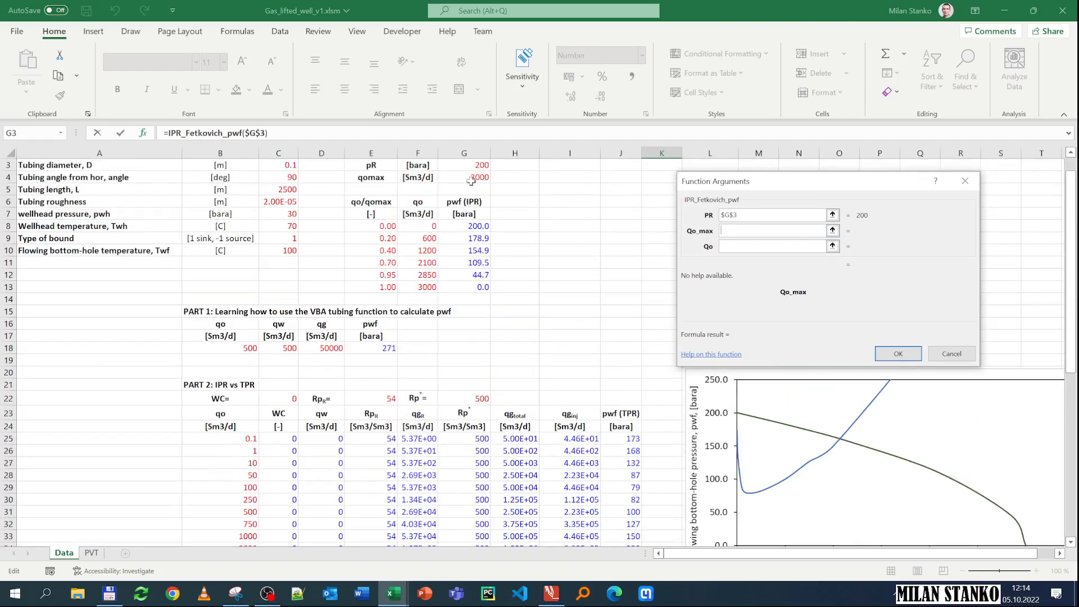
pyautogui.click(471, 180)
pyautogui.press('F4')
pyautogui.scroll(-8, 471, 225)
pyautogui.press('Tab')
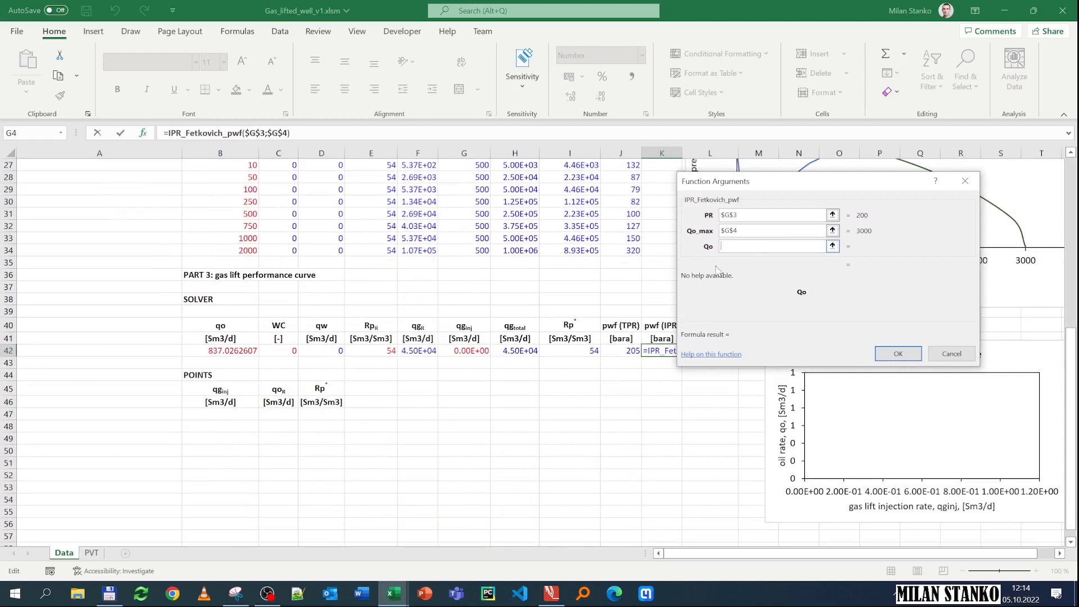
pyautogui.click(241, 347)
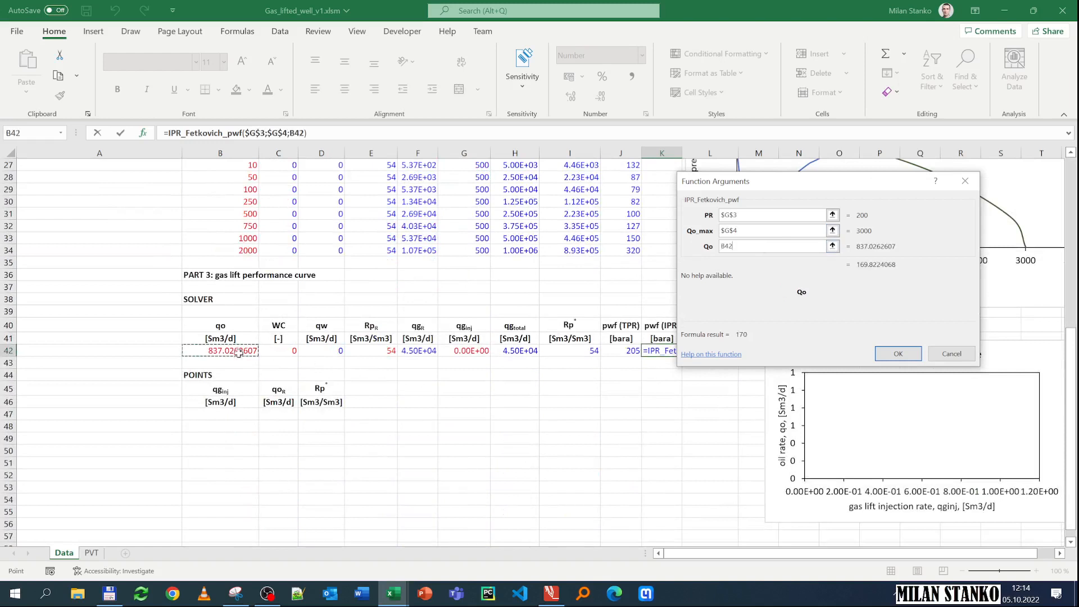
pyautogui.click(898, 354)
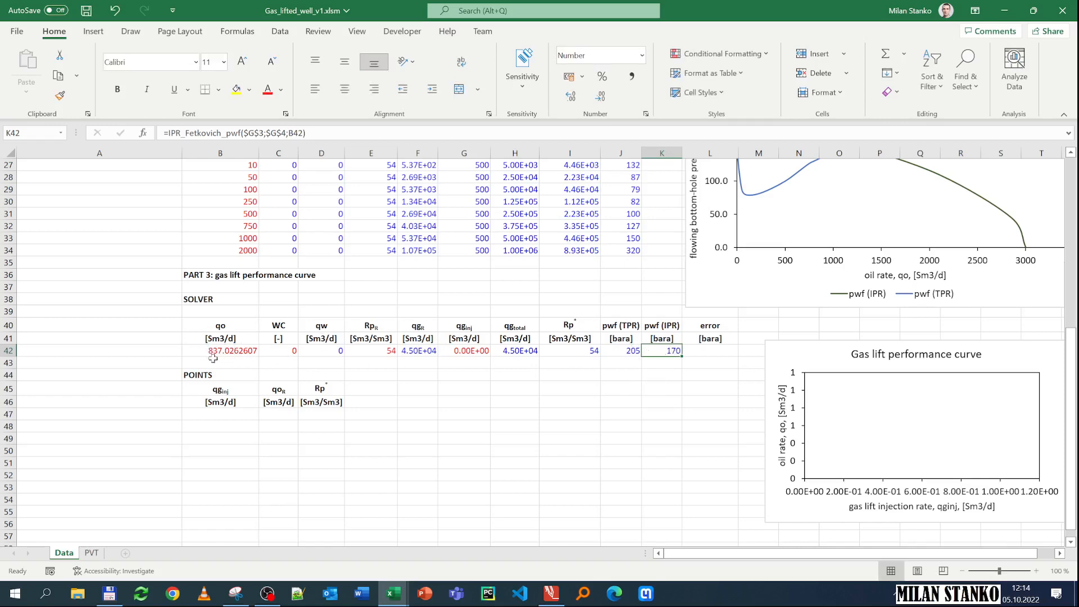
# - Copy the RpR value from E22 into the Rp* input cell G22 of Part 2
pyautogui.scroll(3, 228, 368)
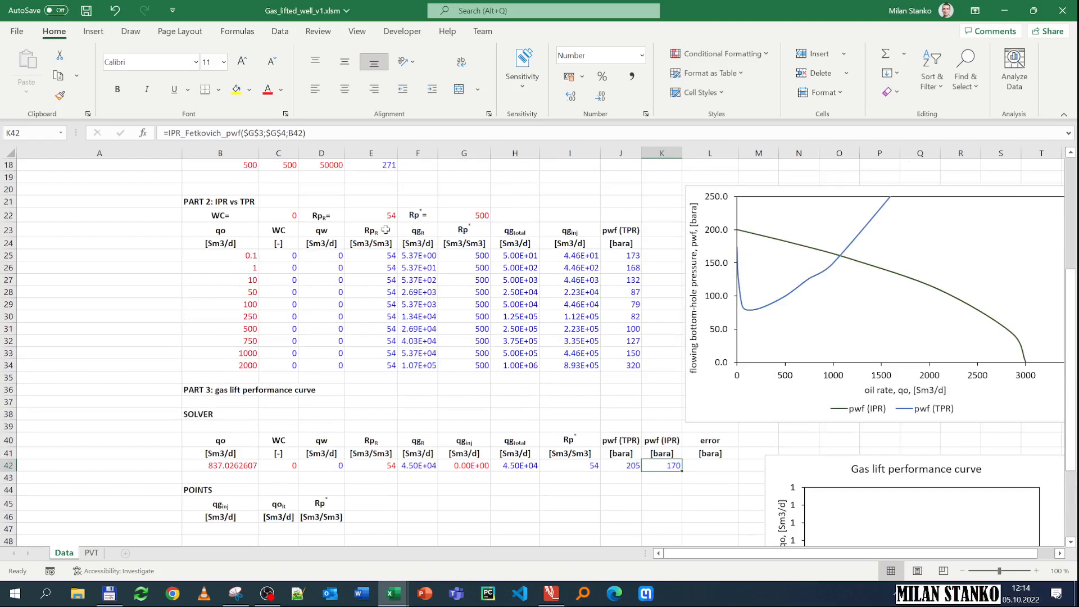
pyautogui.click(456, 215)
pyautogui.press('Left')
pyautogui.press('Left')
pyautogui.hotkey('ctrl', 'c')
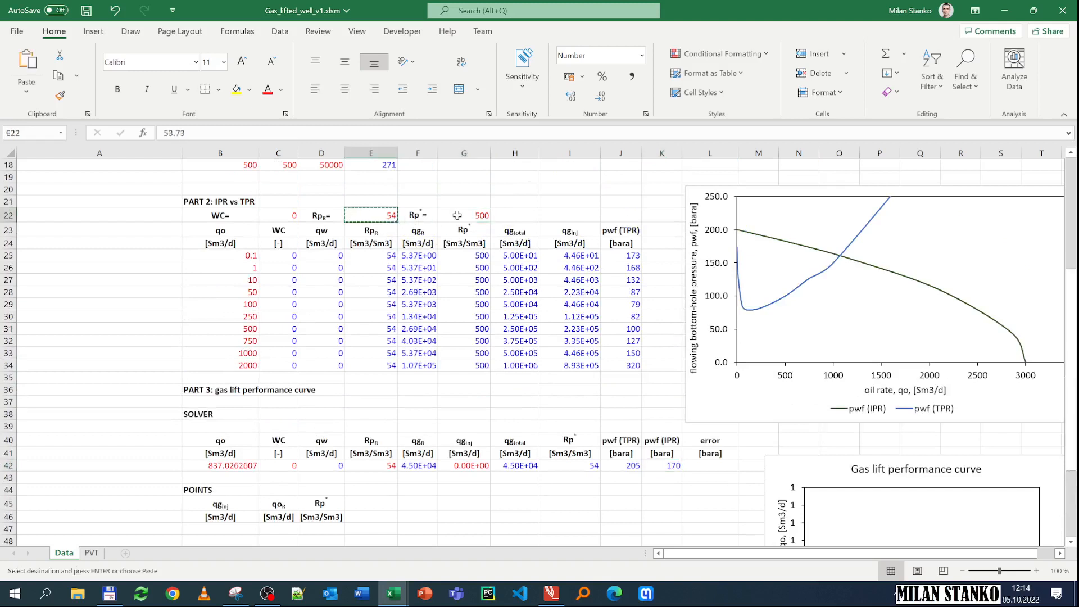
pyautogui.click(457, 215)
pyautogui.hotkey('ctrl', 'v')
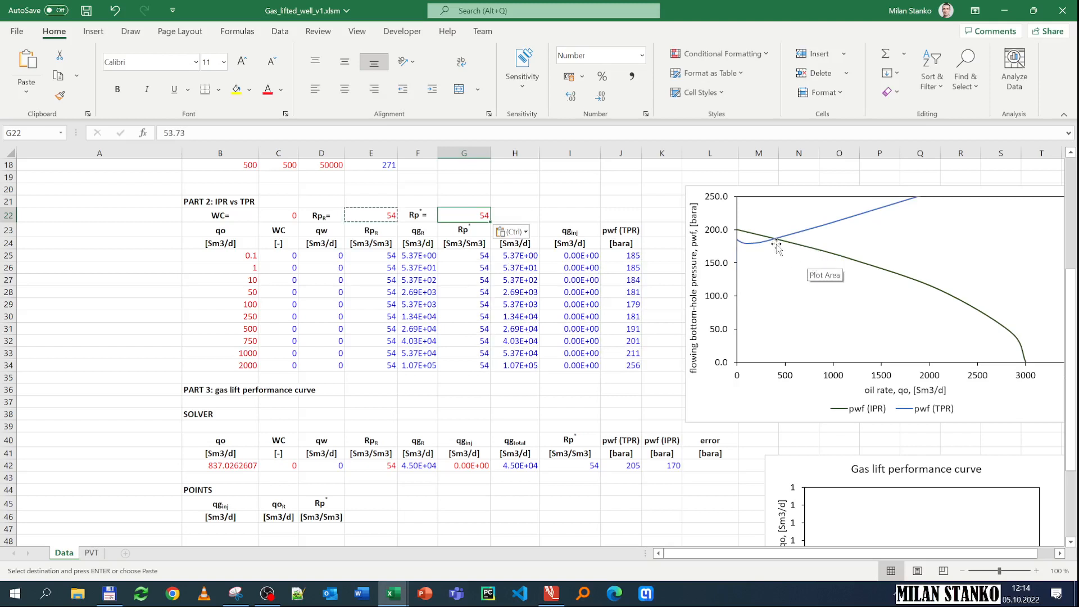
# - Set the solver oil rate qo in B42 to 400 as the starting guess
pyautogui.click(227, 463)
pyautogui.press('Escape')
pyautogui.write('400')
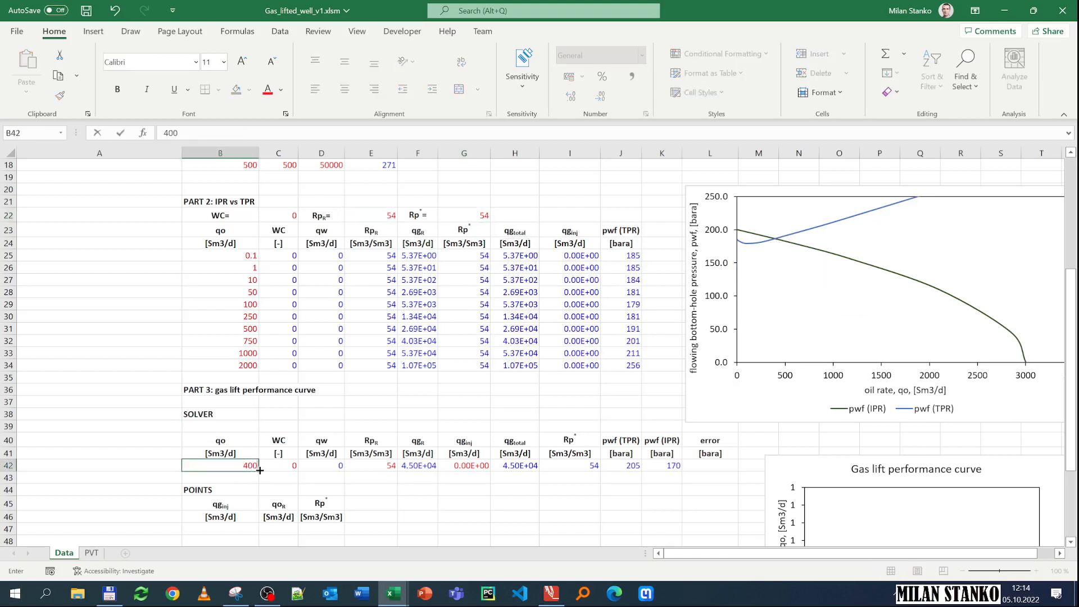
pyautogui.press('Return')
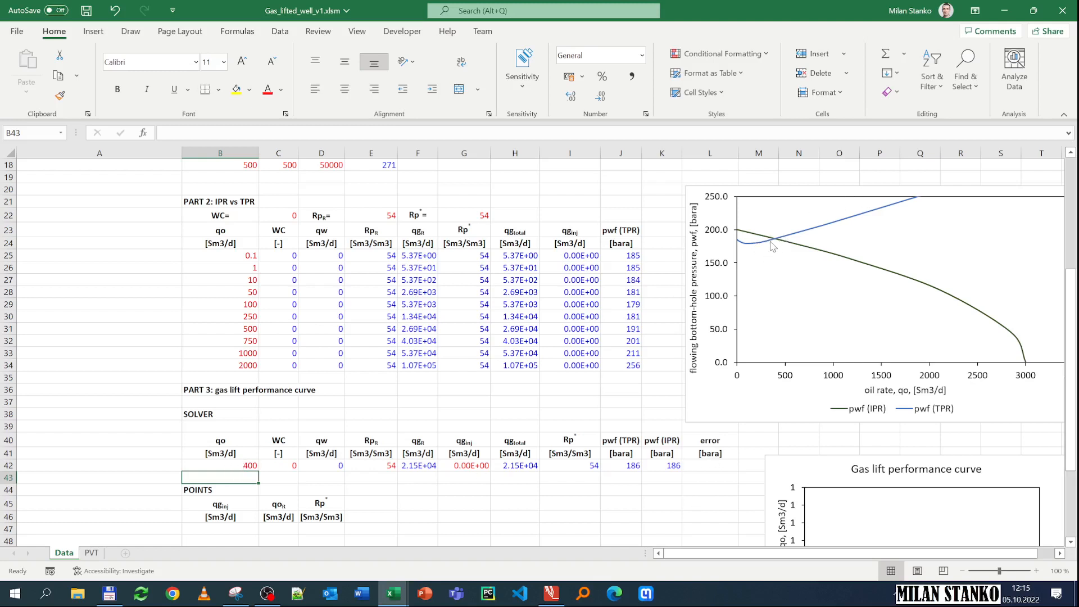
# - Calculate the error in L42 as pwf (IPR) minus pwf (TPR) with =K42-J42
pyautogui.click(703, 469)
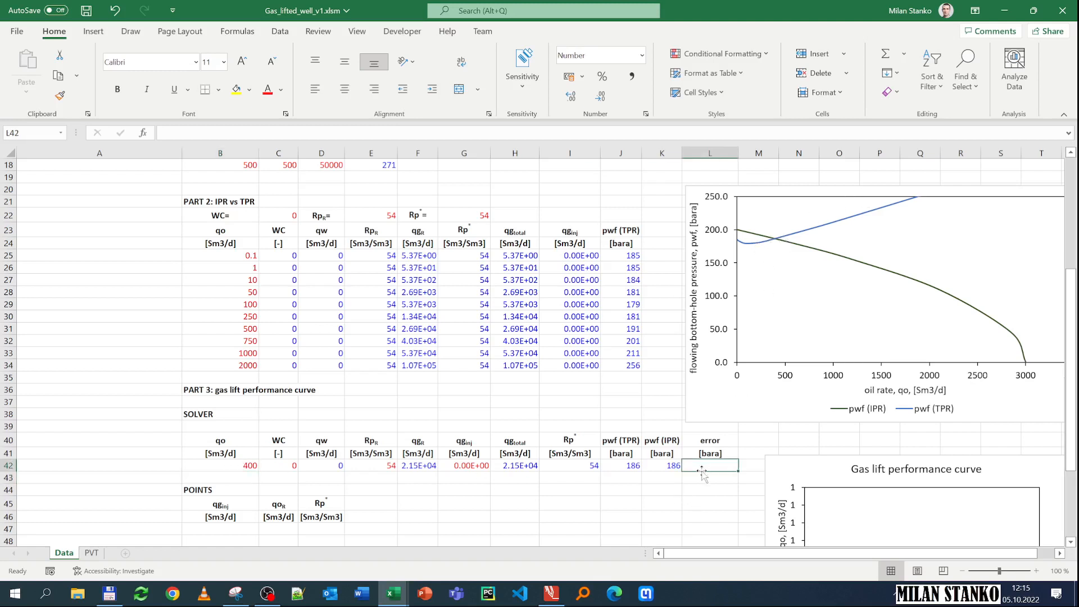
pyautogui.write('=')
pyautogui.press('Left')
pyautogui.write('-')
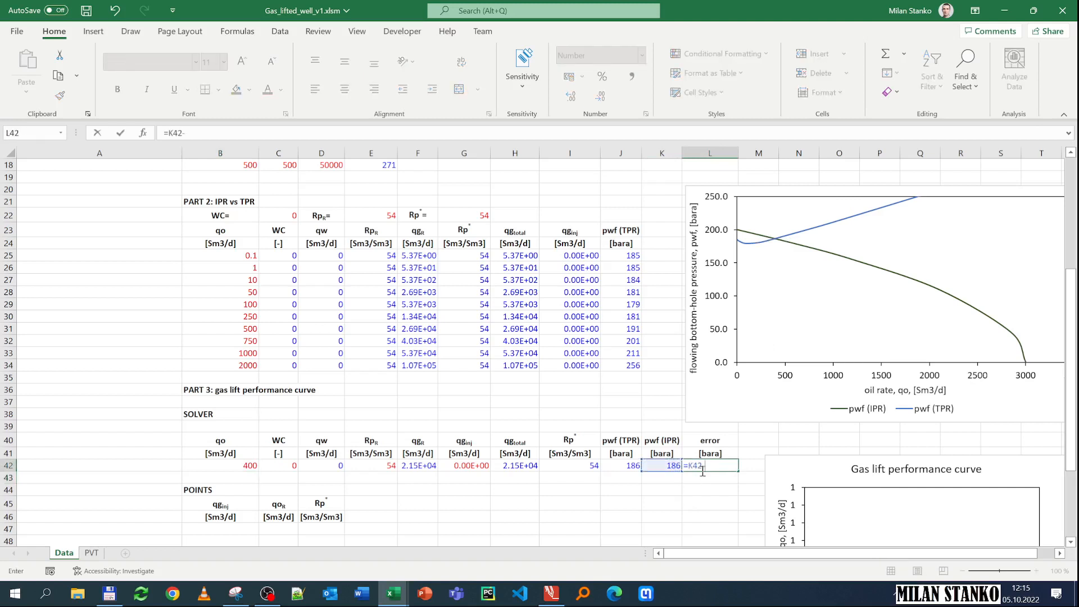
pyautogui.press('Left')
pyautogui.press('Left')
pyautogui.press('Return')
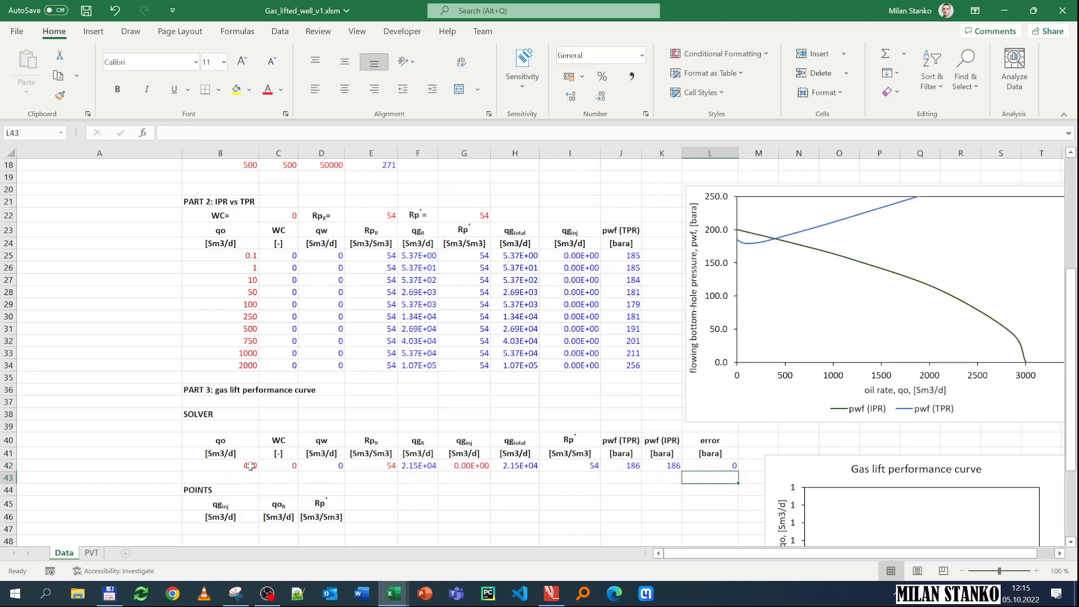
# - Run Goal Seek to bring the error in L42 to 0 by changing the oil rate in B42, and accept the solution
pyautogui.click(888, 74)
pyautogui.click(829, 8)
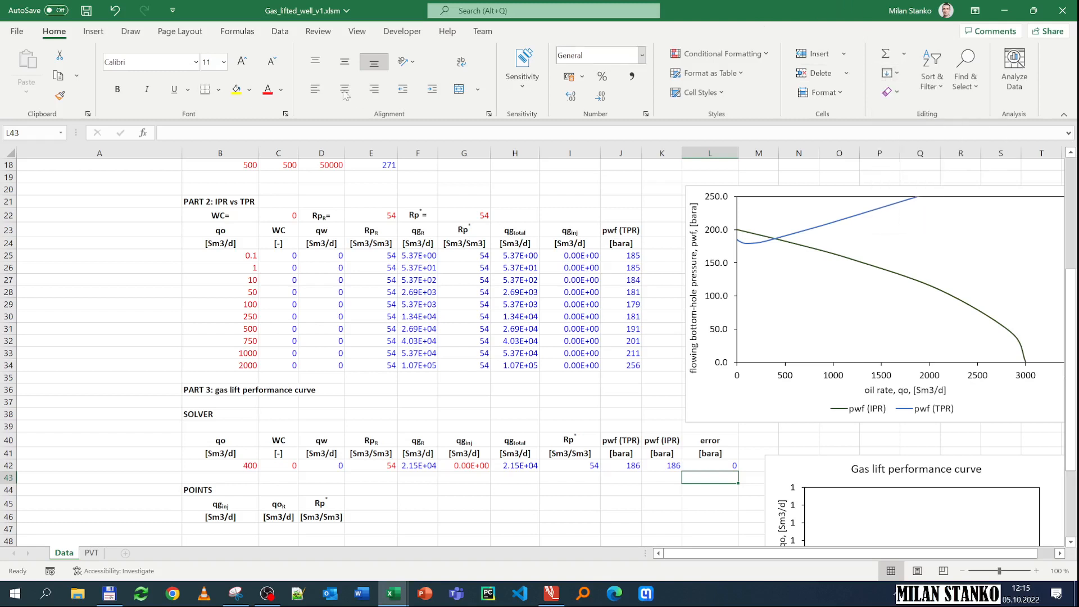
pyautogui.click(274, 12)
pyautogui.click(230, 17)
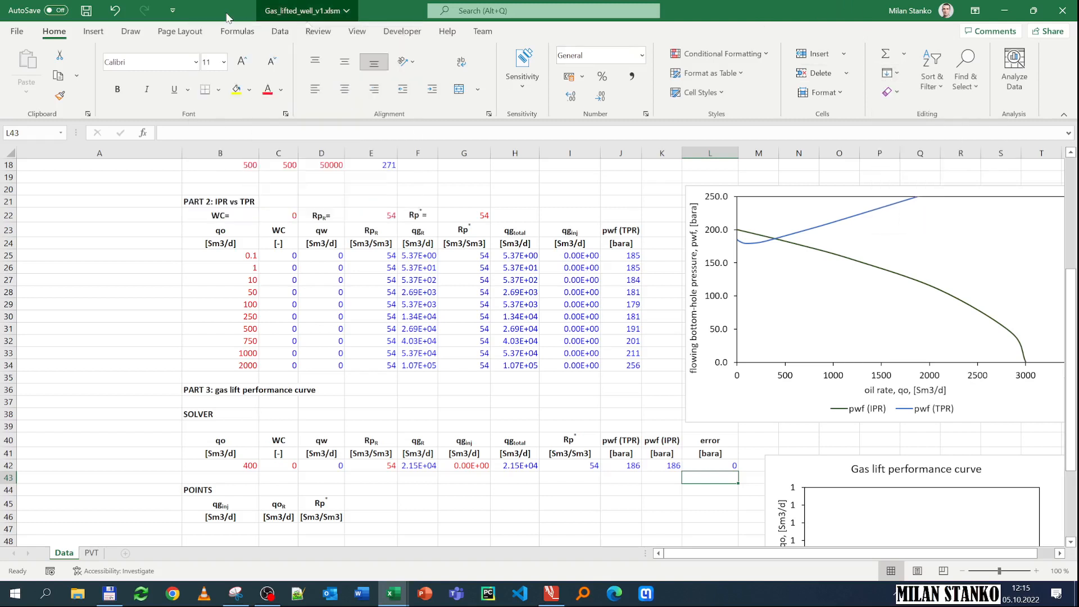
pyautogui.click(280, 31)
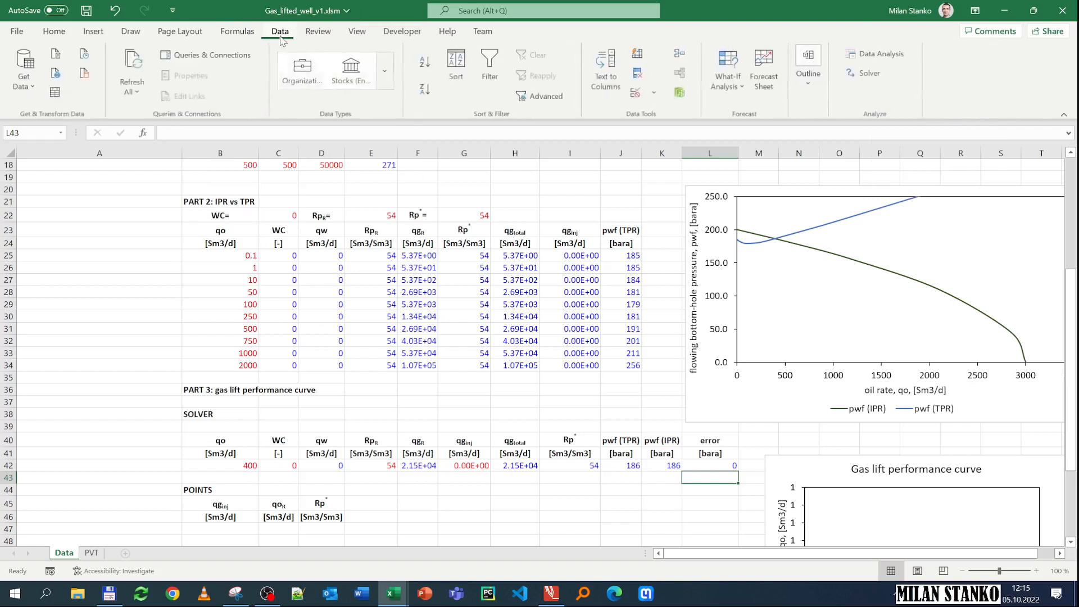
pyautogui.click(729, 79)
pyautogui.click(760, 131)
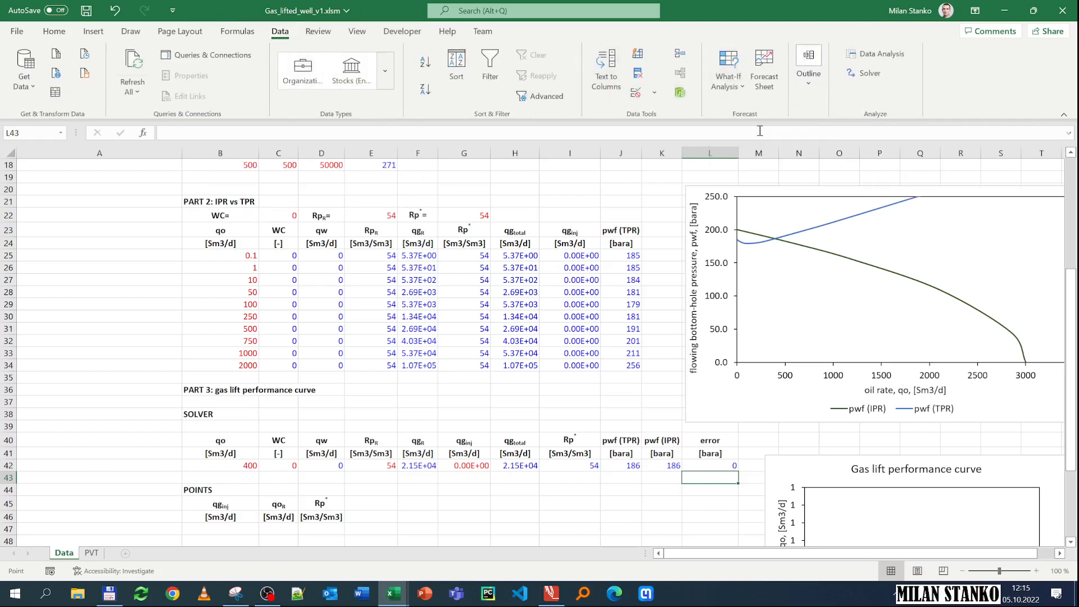
pyautogui.click(725, 466)
pyautogui.click(831, 267)
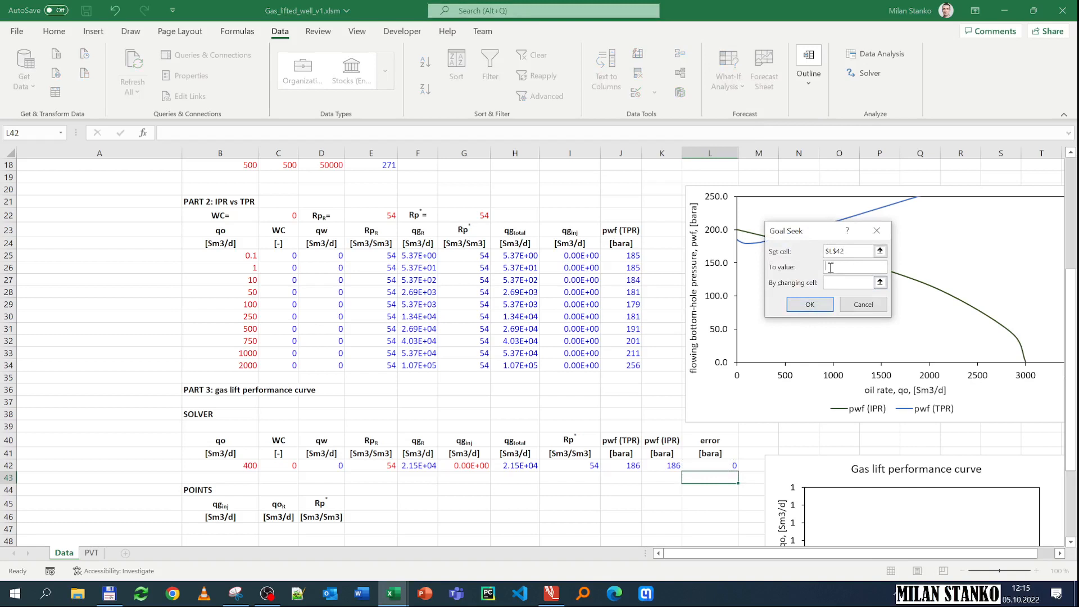
pyautogui.click(830, 283)
pyautogui.click(248, 466)
pyautogui.click(815, 306)
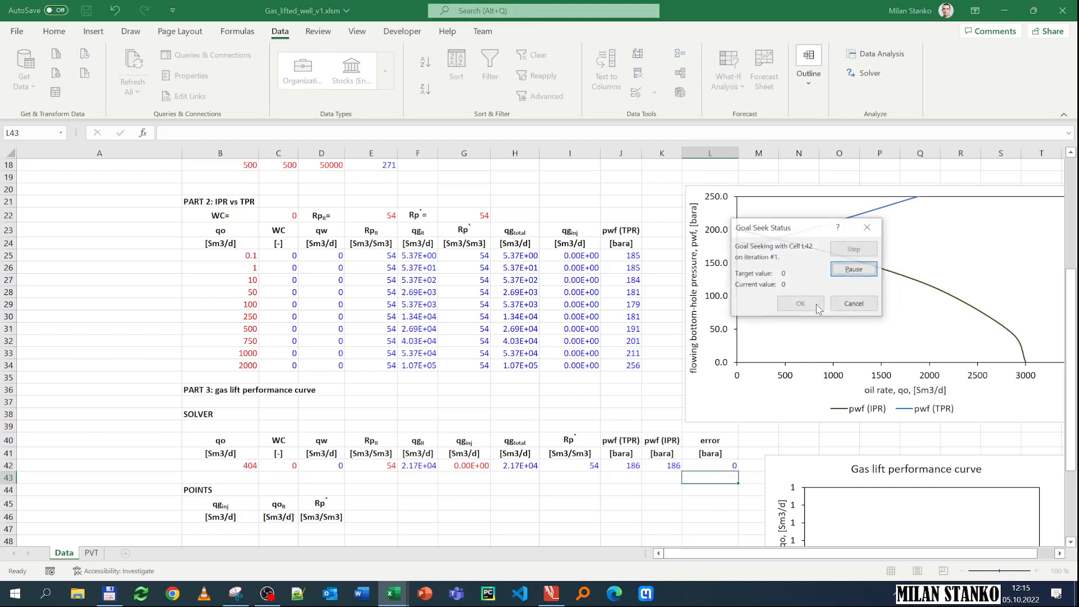
pyautogui.click(816, 306)
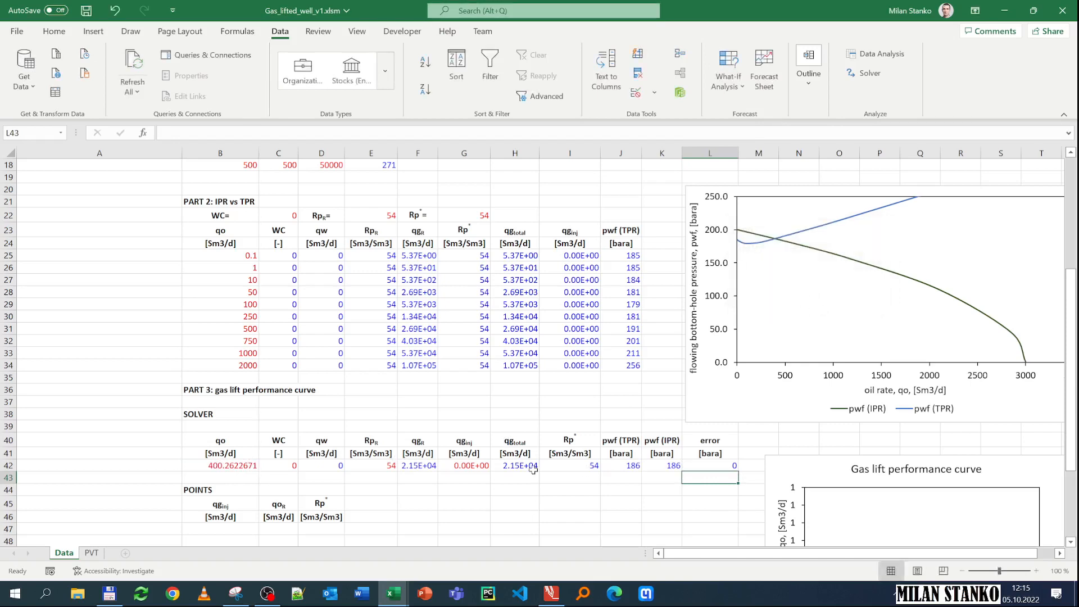
# - Copy the gas injection rate qginj from G42 into B47, the first row of the POINTS table
pyautogui.scroll(-1, 276, 478)
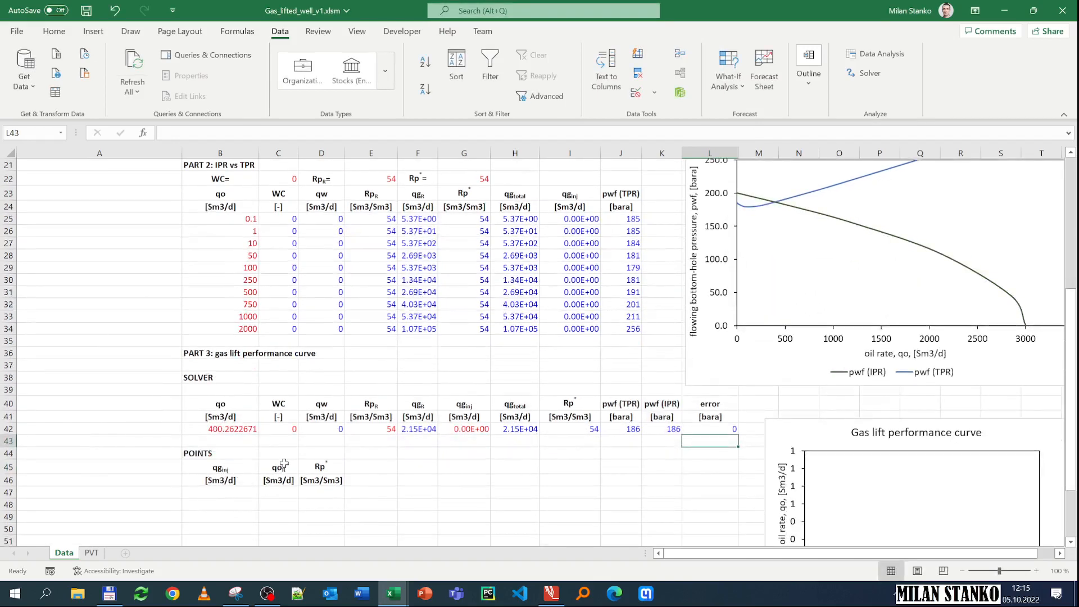
pyautogui.scroll(-1, 285, 464)
pyautogui.click(477, 386)
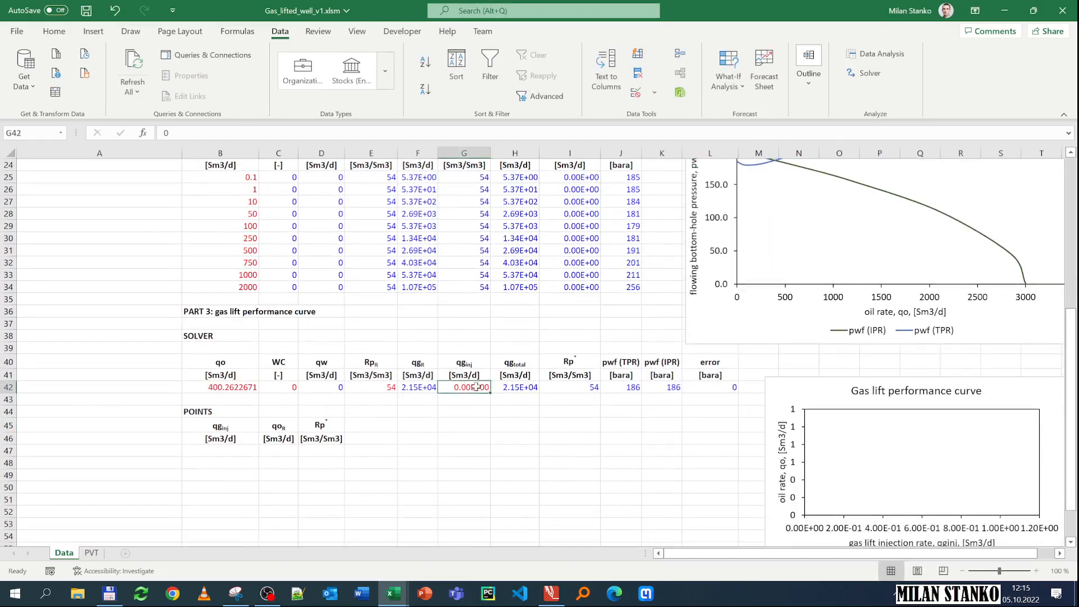
pyautogui.hotkey('ctrl', 'c')
pyautogui.click(219, 451)
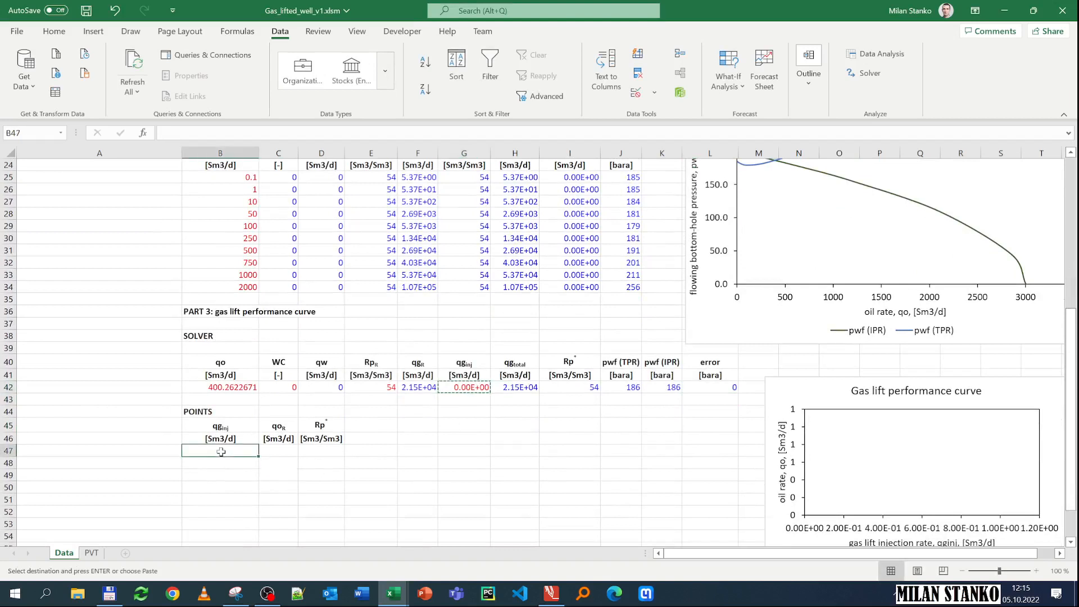
pyautogui.hotkey('ctrl', 'v')
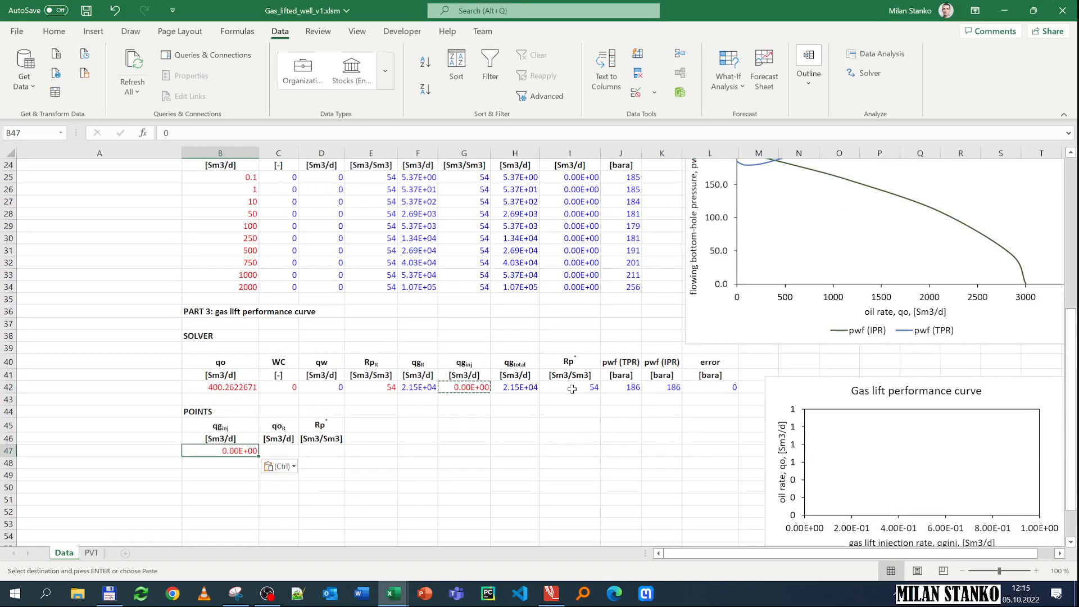
# - Copy Rp* from I42 and paste it as a value into D47, the first row of the POINTS table
pyautogui.click(572, 389)
pyautogui.hotkey('ctrl', 'c')
pyautogui.click(321, 452)
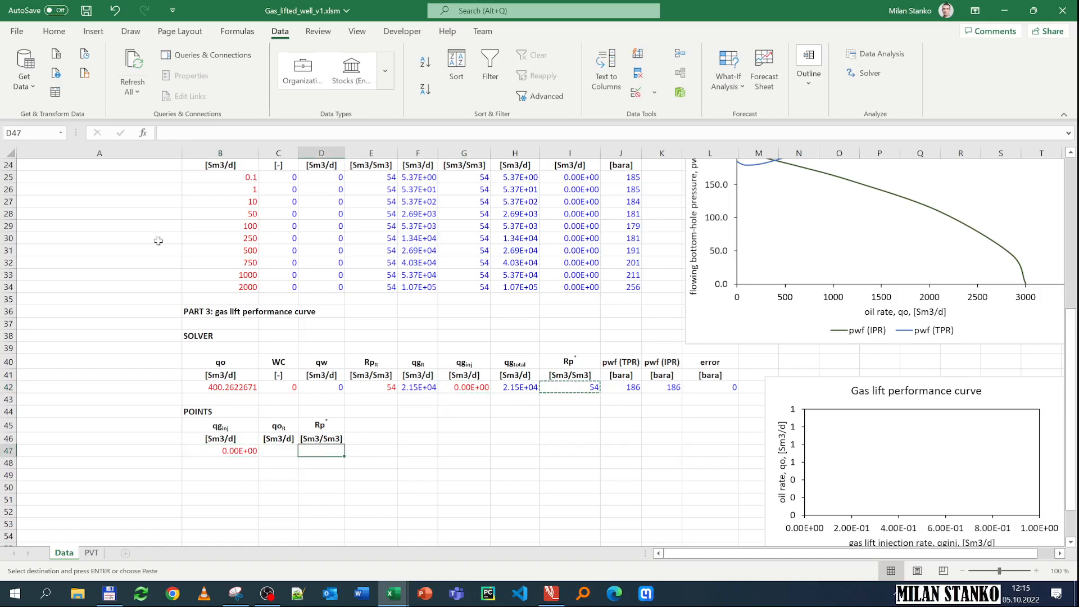
pyautogui.click(53, 31)
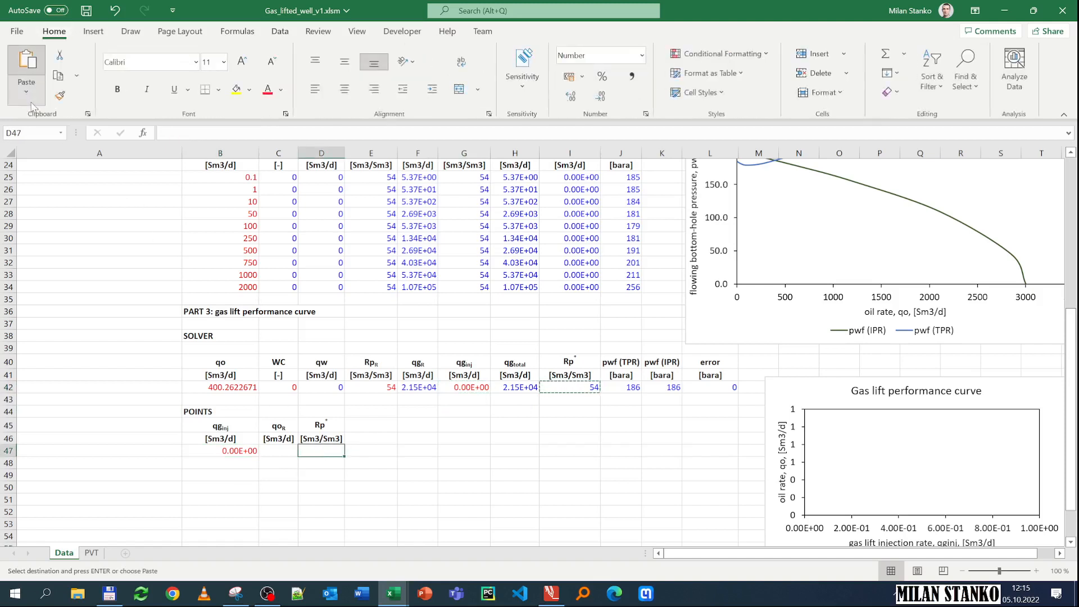
pyautogui.click(27, 88)
pyautogui.click(18, 192)
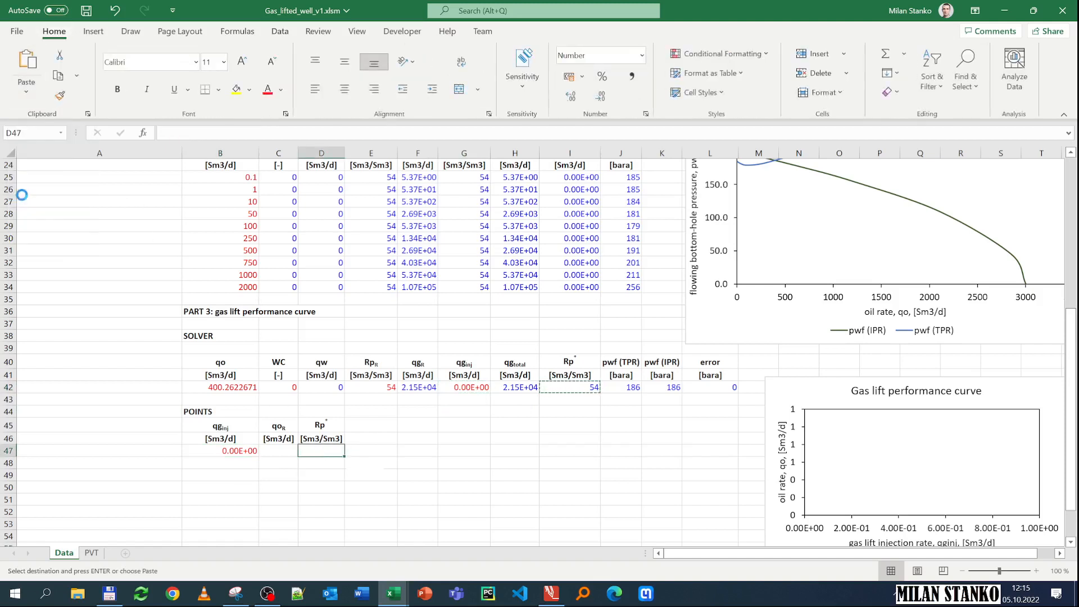
# - Copy the solved oil rate from B42 and paste it as a value into C47 of the POINTS table
pyautogui.click(280, 453)
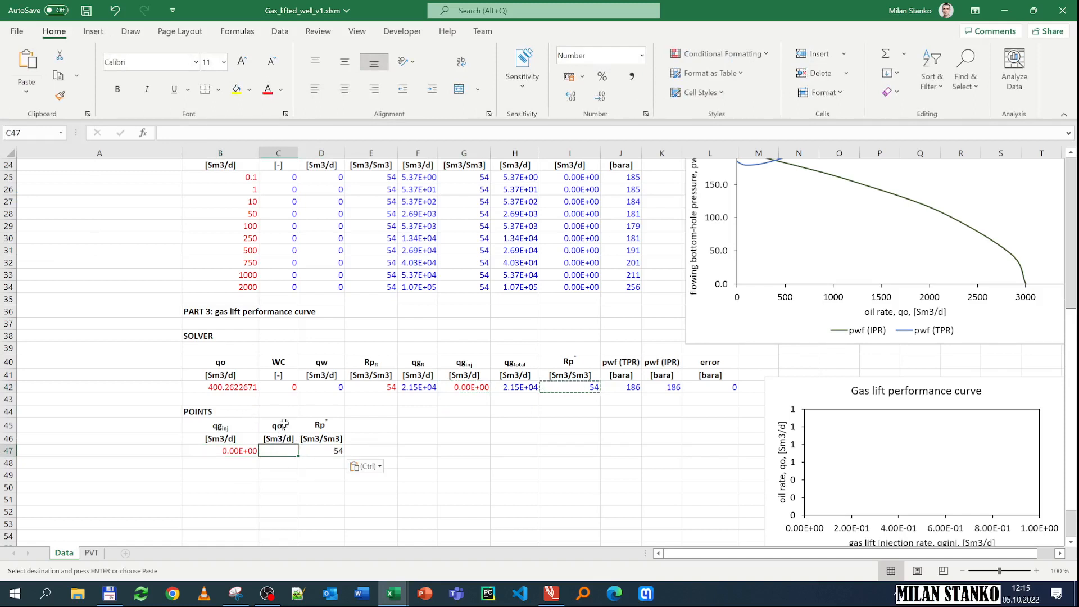
pyautogui.click(239, 387)
pyautogui.hotkey('ctrl', 'c')
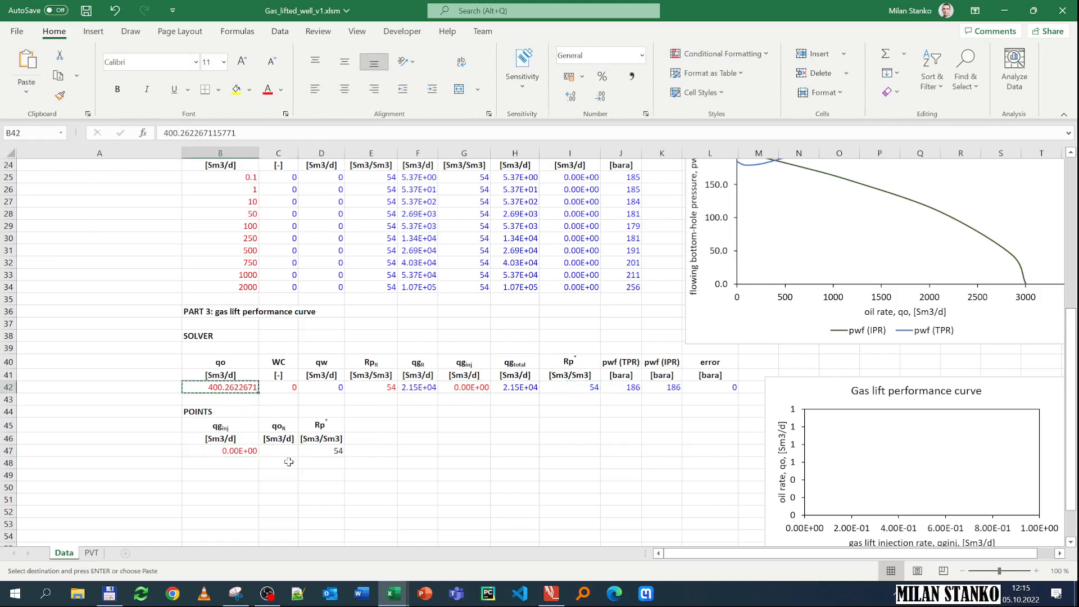
pyautogui.click(285, 453)
pyautogui.click(26, 89)
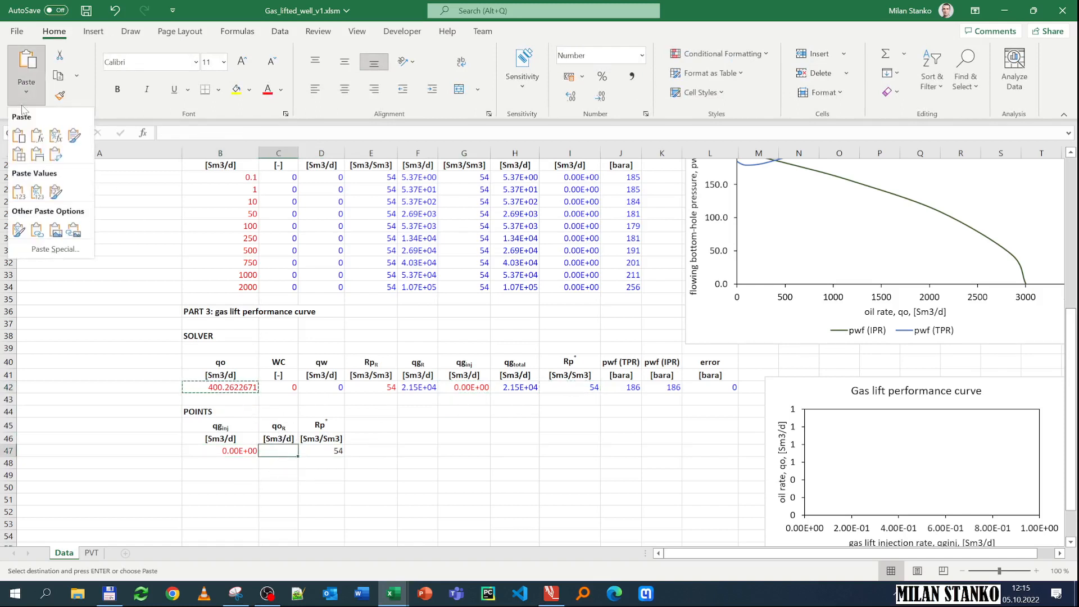
pyautogui.click(19, 191)
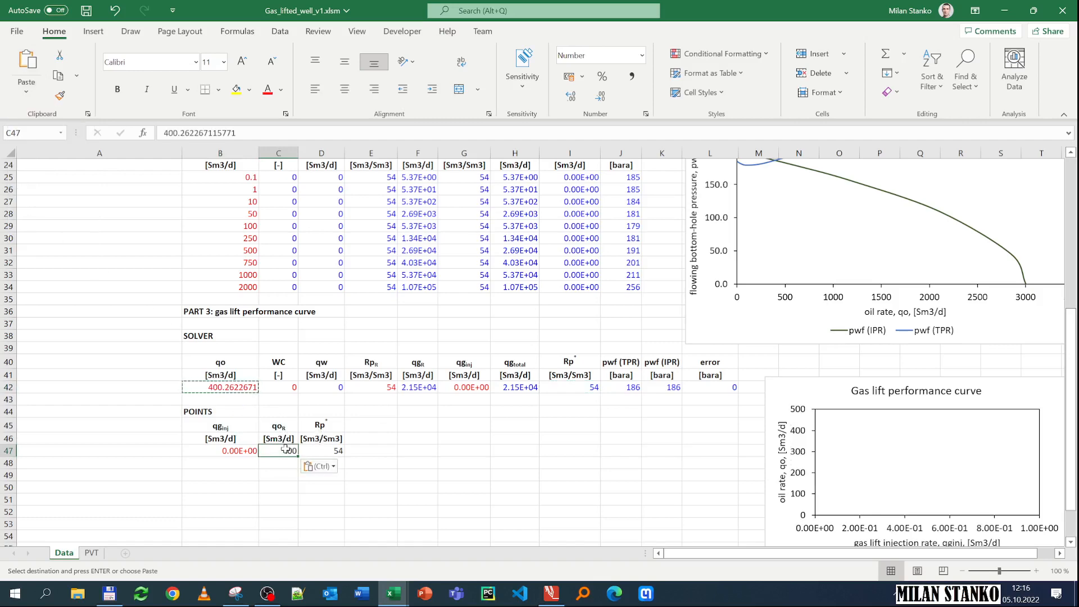
# - Set the solver's gas injection rate qginj in G42 to 1000
pyautogui.scroll(-1, 285, 448)
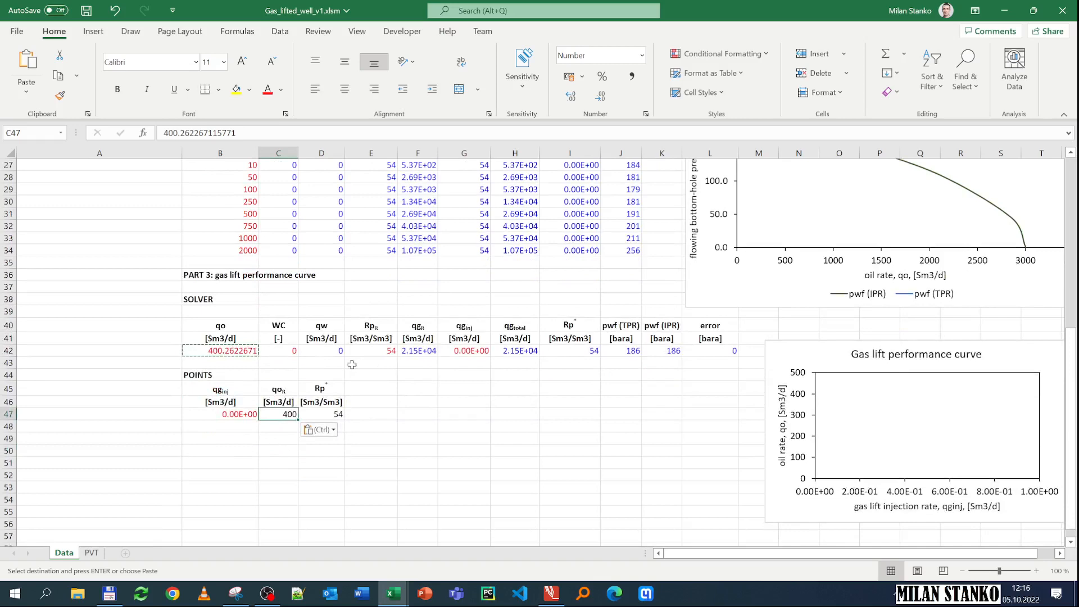
pyautogui.scroll(1, 460, 351)
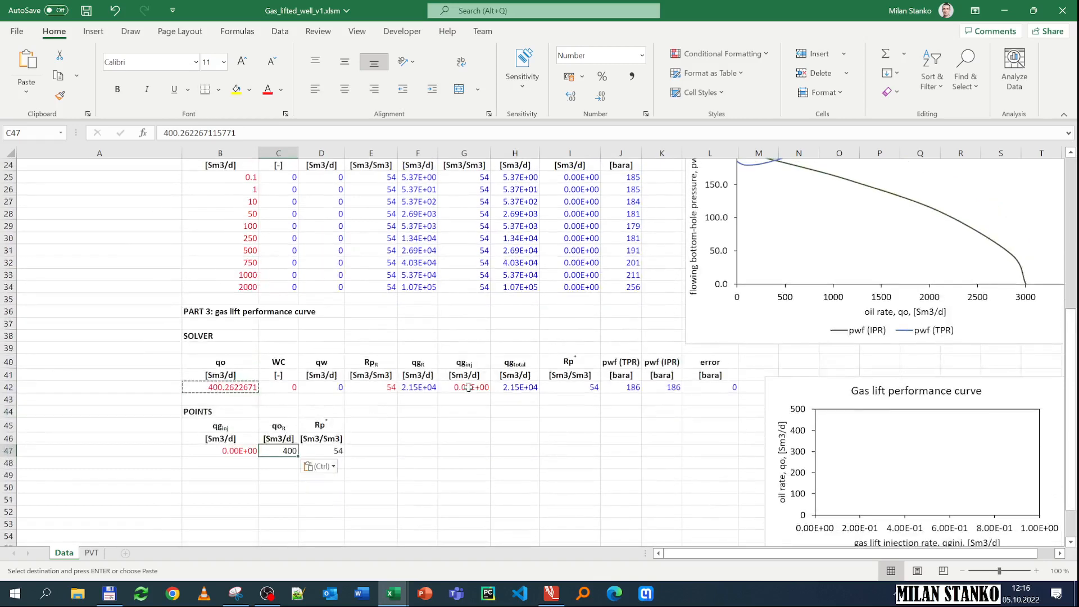
pyautogui.click(464, 387)
pyautogui.write('1000')
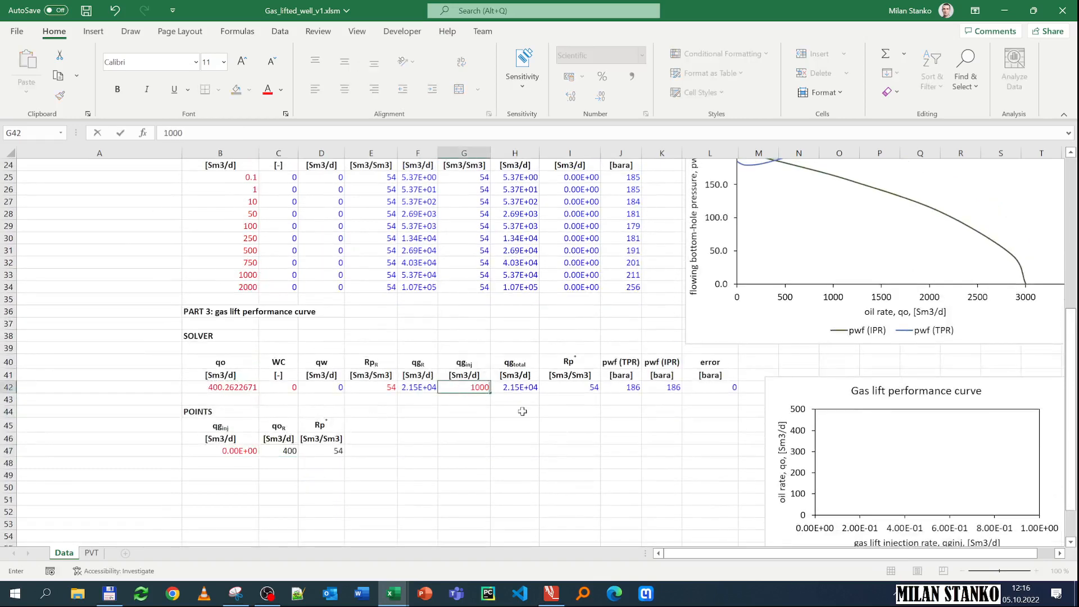
pyautogui.press('Return')
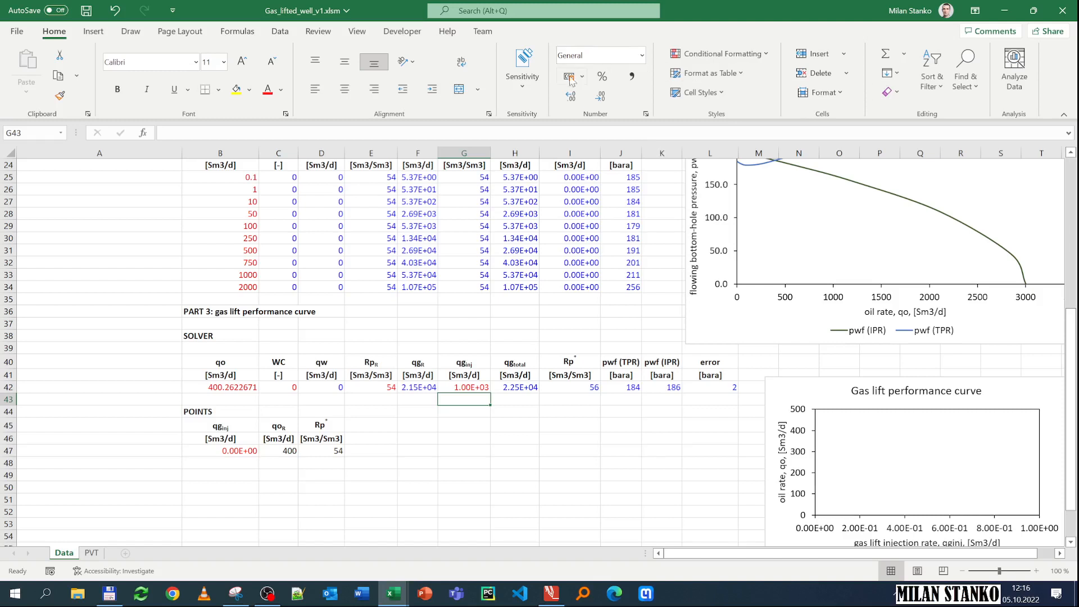
# - Run Goal Seek for the new injection rate, setting the error in L42 to 0 by changing B42, and accept the solution
pyautogui.click(280, 32)
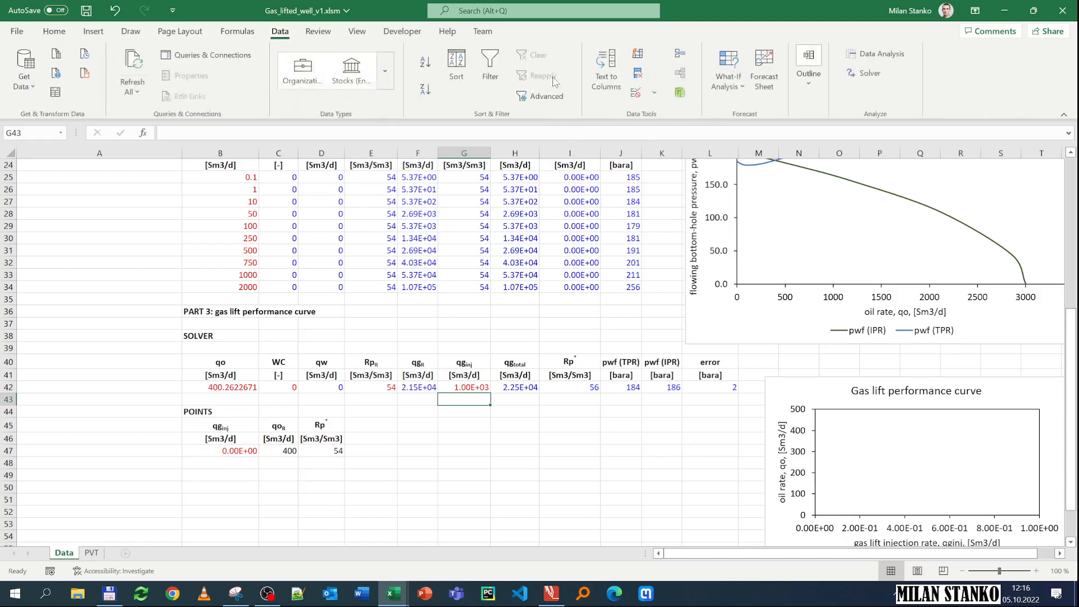
pyautogui.click(729, 79)
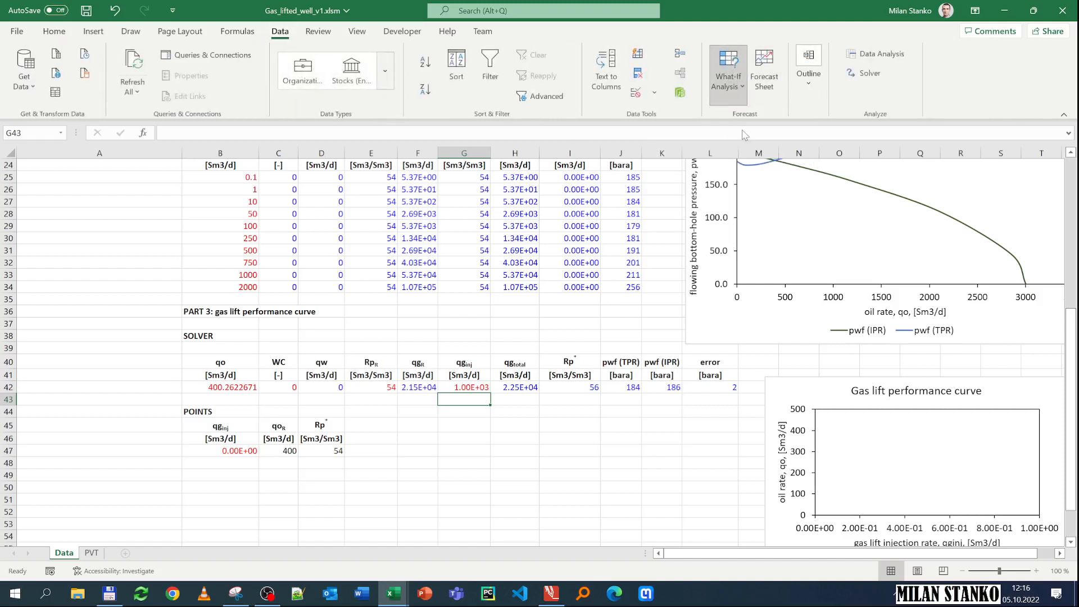
pyautogui.click(745, 136)
pyautogui.click(729, 387)
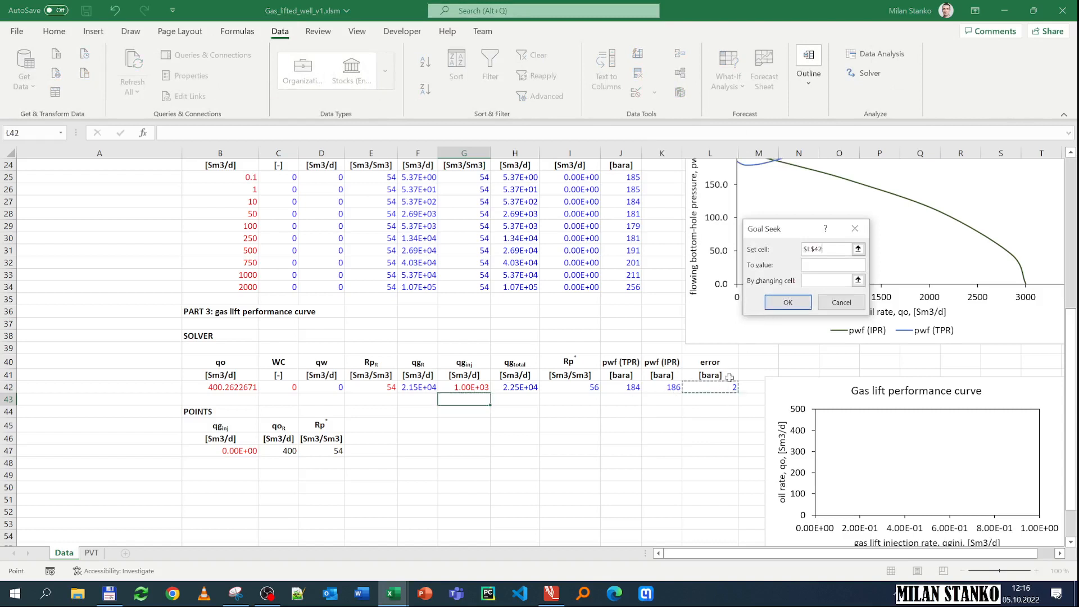
pyautogui.click(821, 266)
pyautogui.click(817, 280)
pyautogui.click(246, 392)
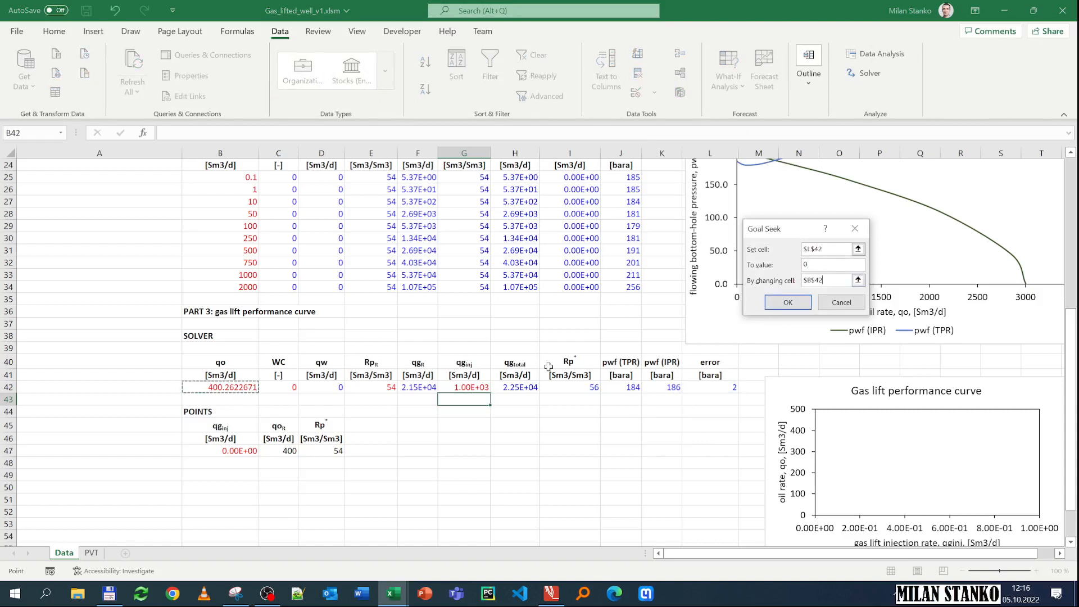
pyautogui.click(788, 301)
pyautogui.press('Return')
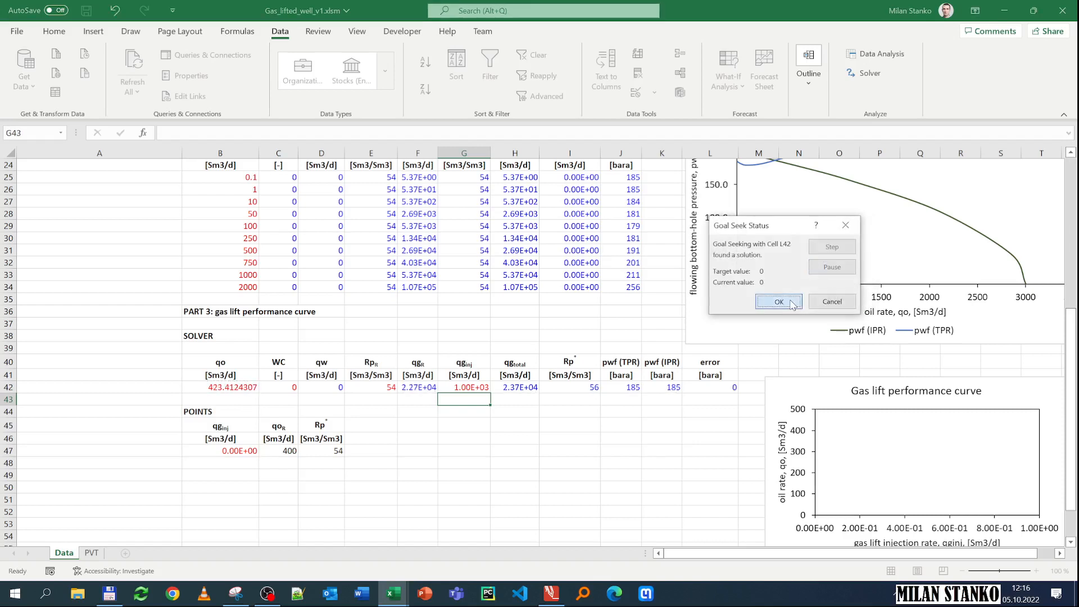
pyautogui.press('Return')
# - Copy the solved oil rate from B42 and paste it as a value into C48, the second POINTS row
pyautogui.click(235, 387)
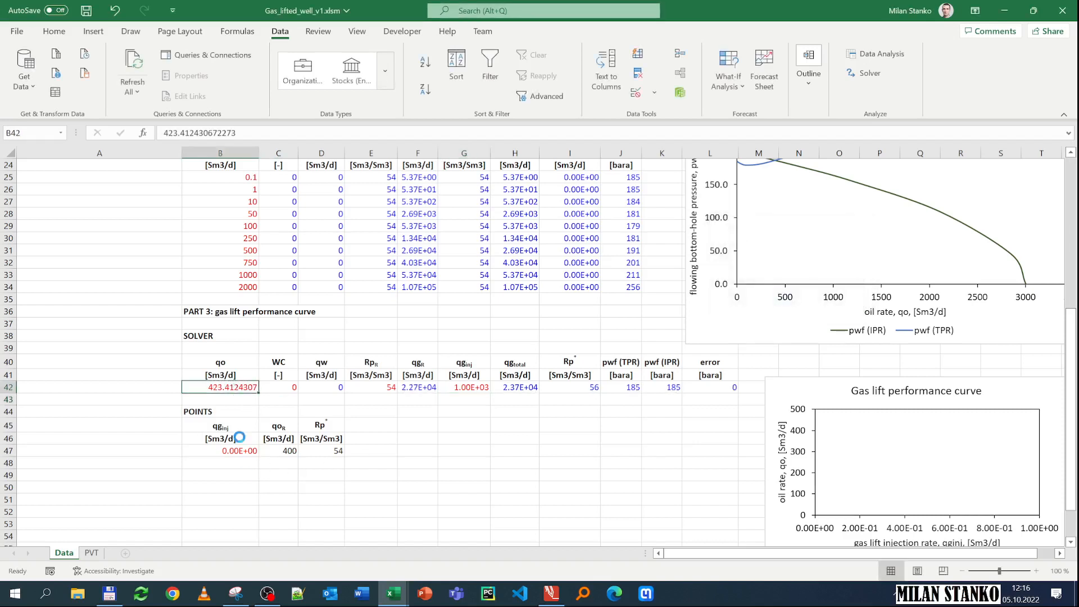
pyautogui.hotkey('ctrl', 'c')
pyautogui.click(274, 460)
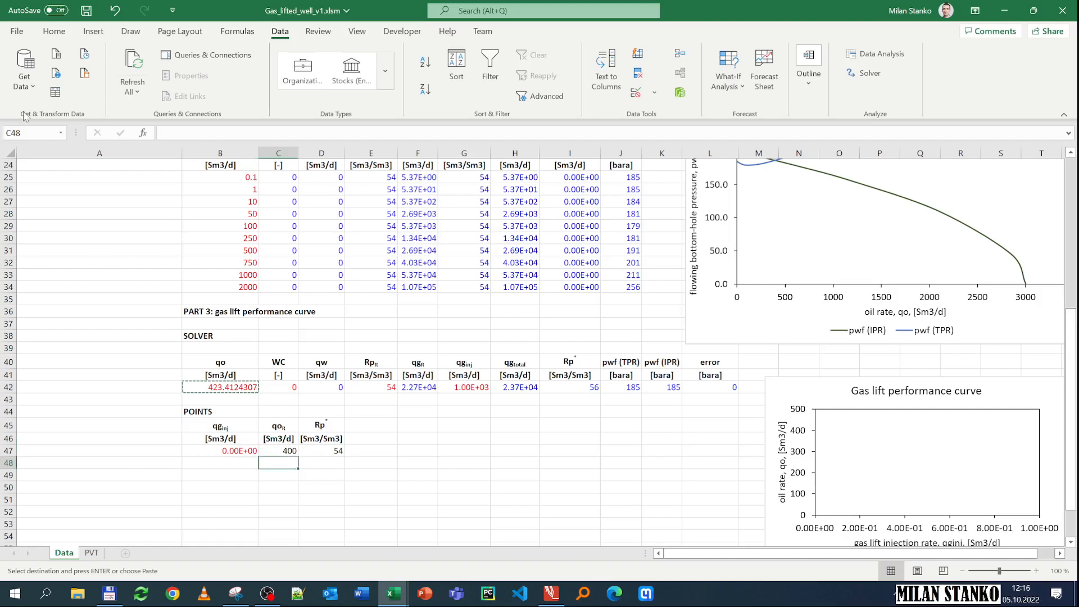
pyautogui.click(54, 31)
pyautogui.click(27, 91)
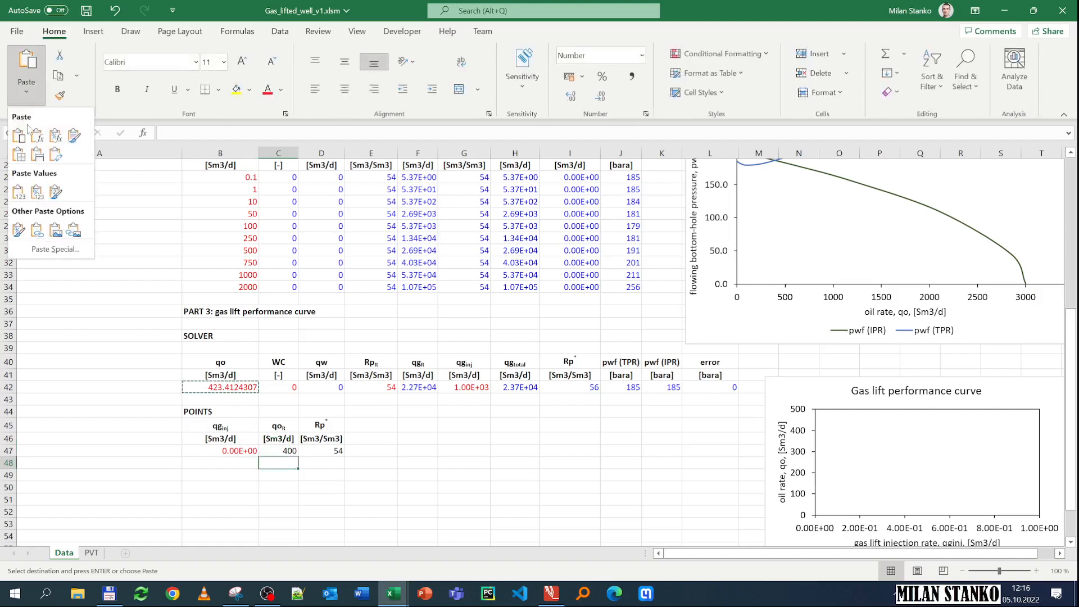
pyautogui.click(17, 190)
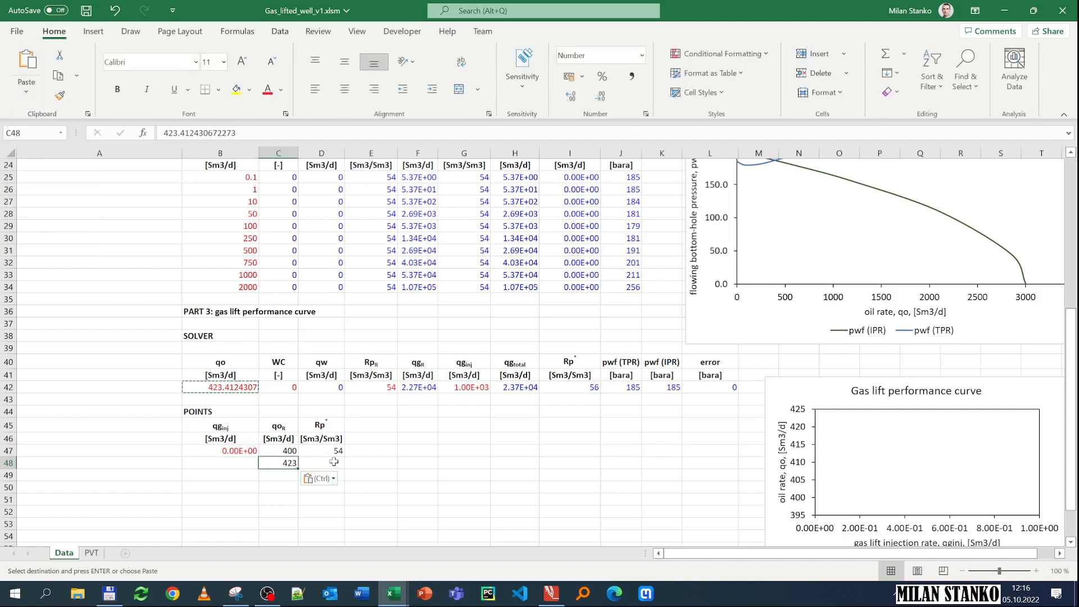
# - Copy Rp* from I42 and paste it as a value into D48 of the POINTS table
pyautogui.click(585, 388)
pyautogui.hotkey('ctrl', 'c')
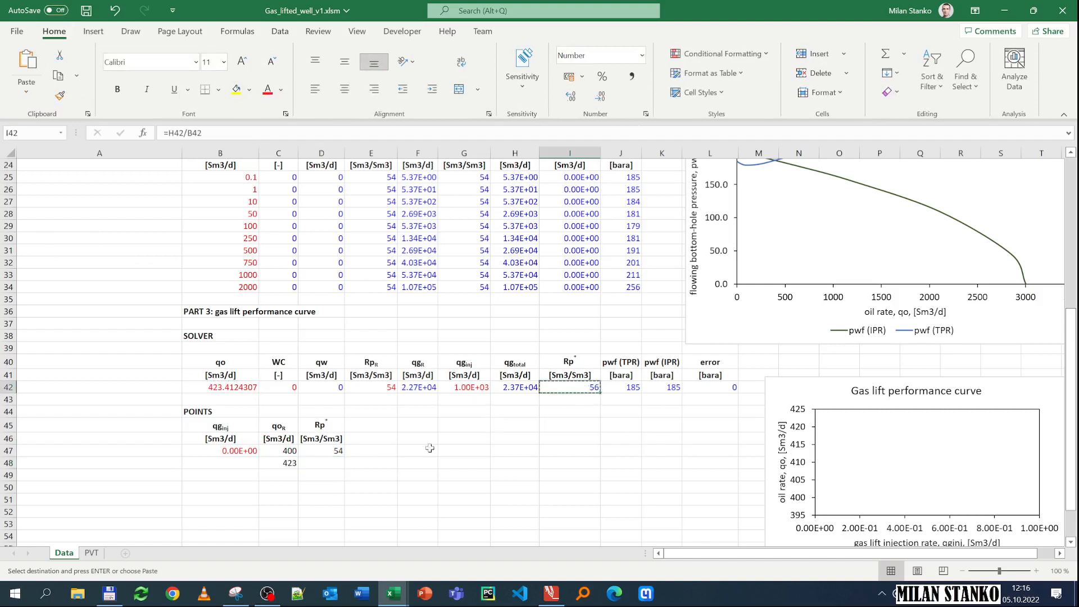
pyautogui.click(323, 464)
pyautogui.click(26, 100)
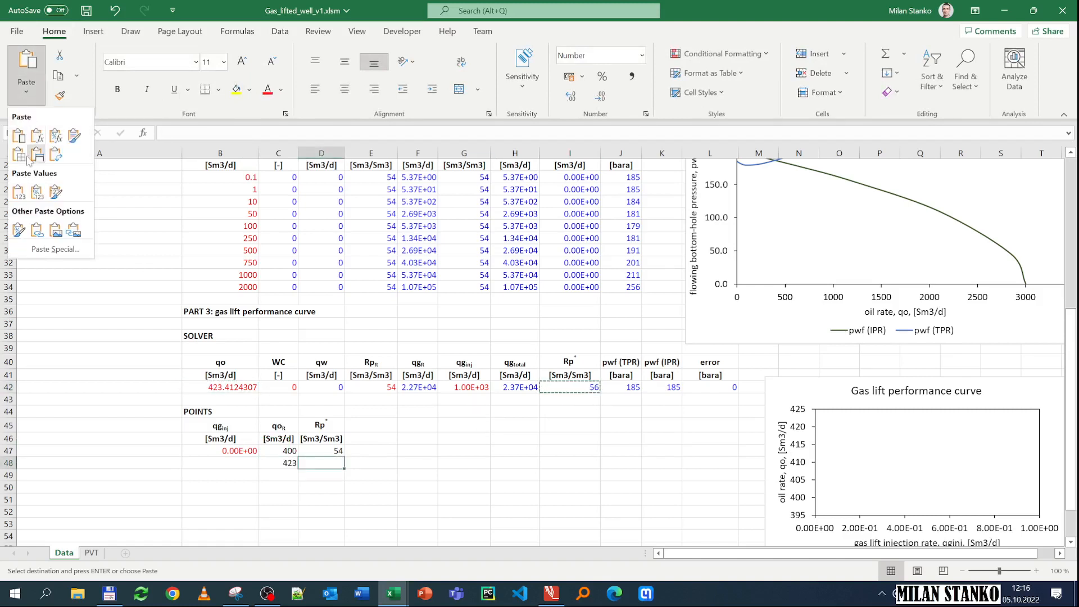
pyautogui.click(17, 193)
# - Copy the gas injection rate from G42 and paste it as a value into B48 of the POINTS table
pyautogui.click(476, 383)
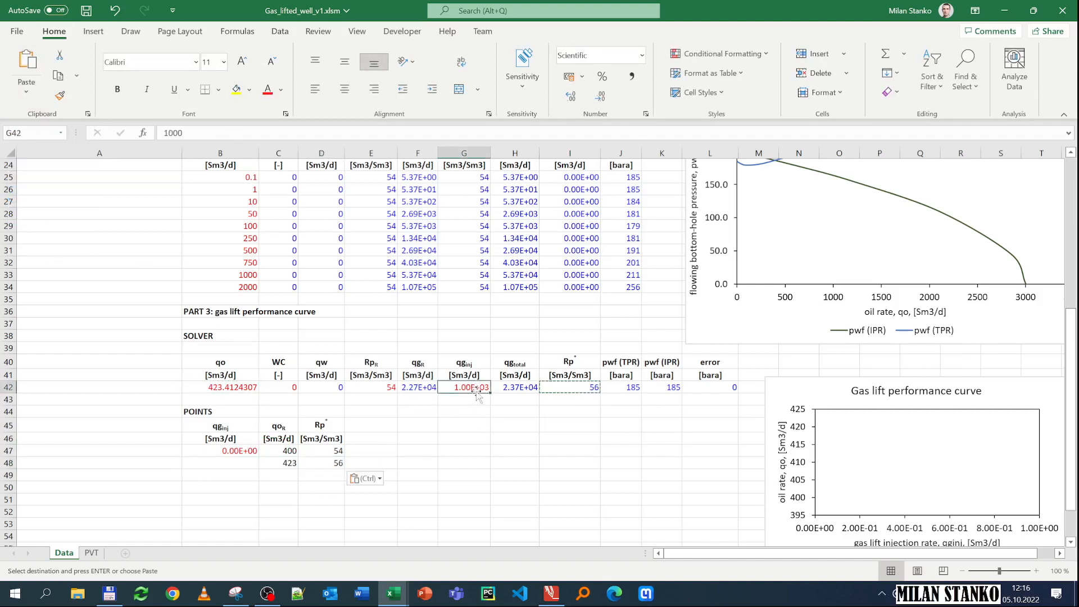
pyautogui.hotkey('ctrl', 'c')
pyautogui.click(213, 461)
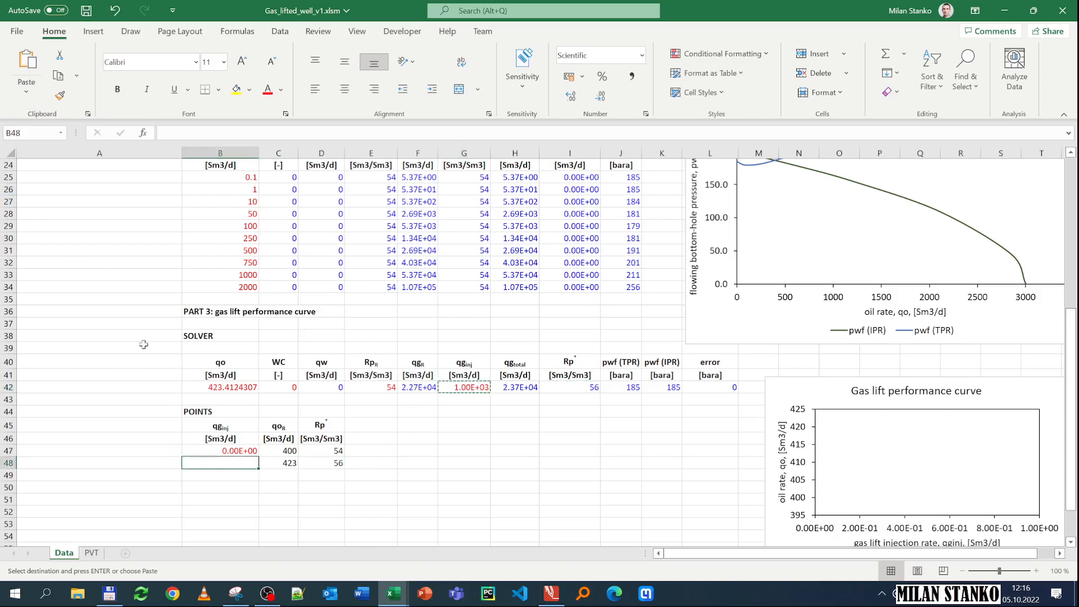
pyautogui.click(26, 100)
pyautogui.click(18, 197)
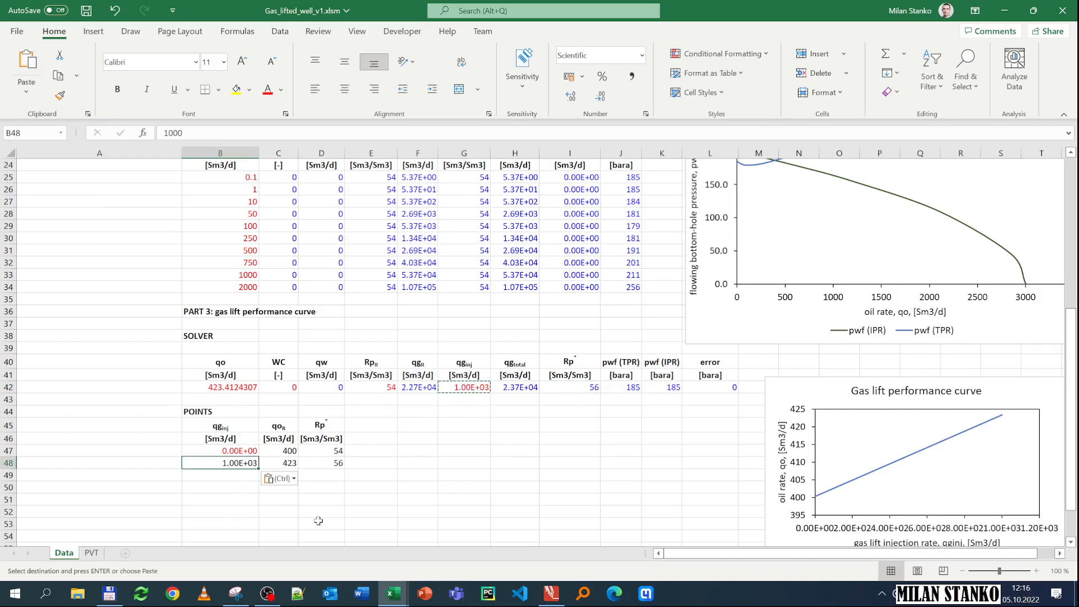
pyautogui.click(267, 593)
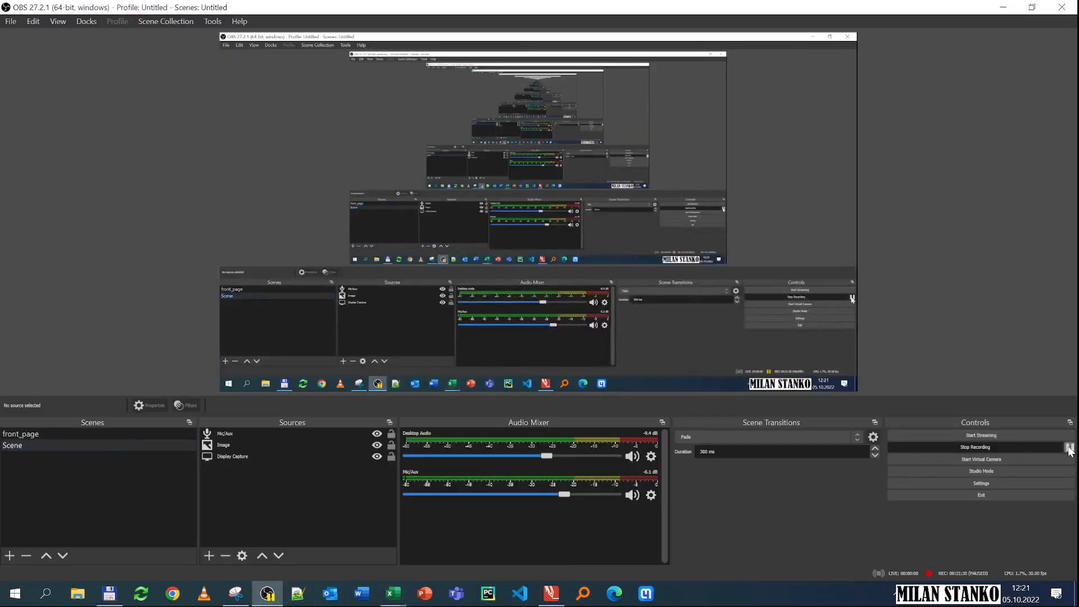
pyautogui.click(1005, 11)
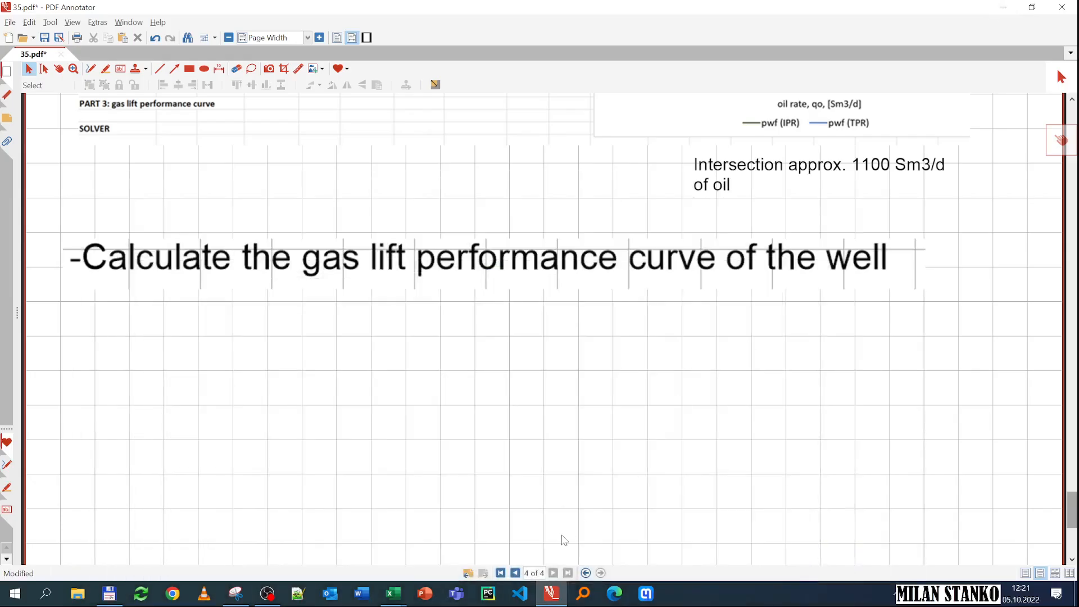
pyautogui.moveTo(402, 595)
pyautogui.click(345, 555)
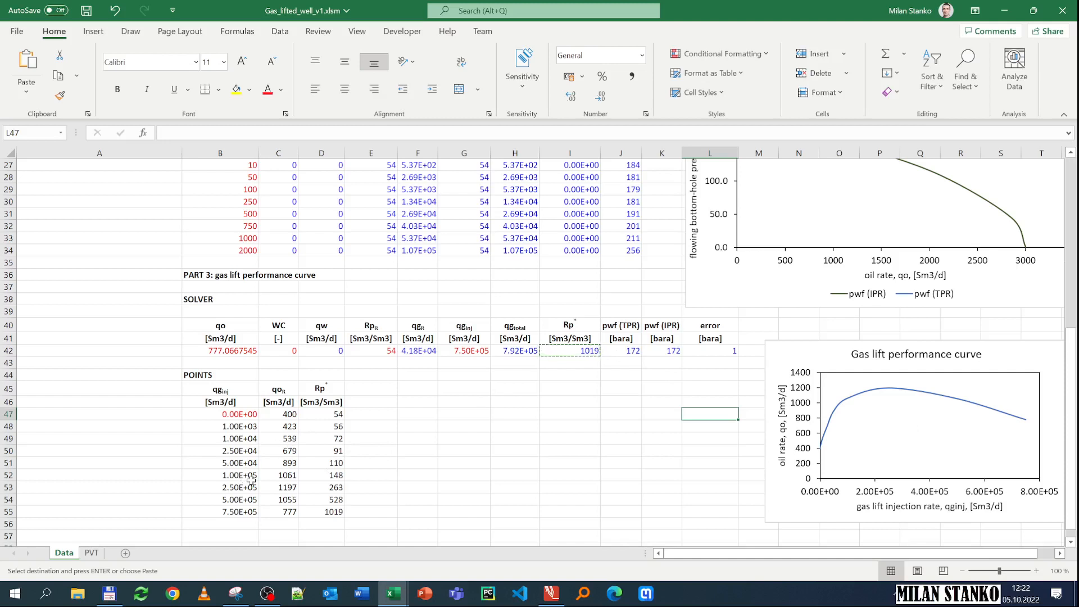
# - Examine the oil rates and Rp* values for the 2.50E+05 and 5.00E+05 injection rates, ending on the oil rate in C53
pyautogui.moveTo(287, 493)
pyautogui.mouseDown()
pyautogui.moveTo(336, 501)
pyautogui.moveTo(290, 501)
pyautogui.mouseUp()
pyautogui.click(337, 494)
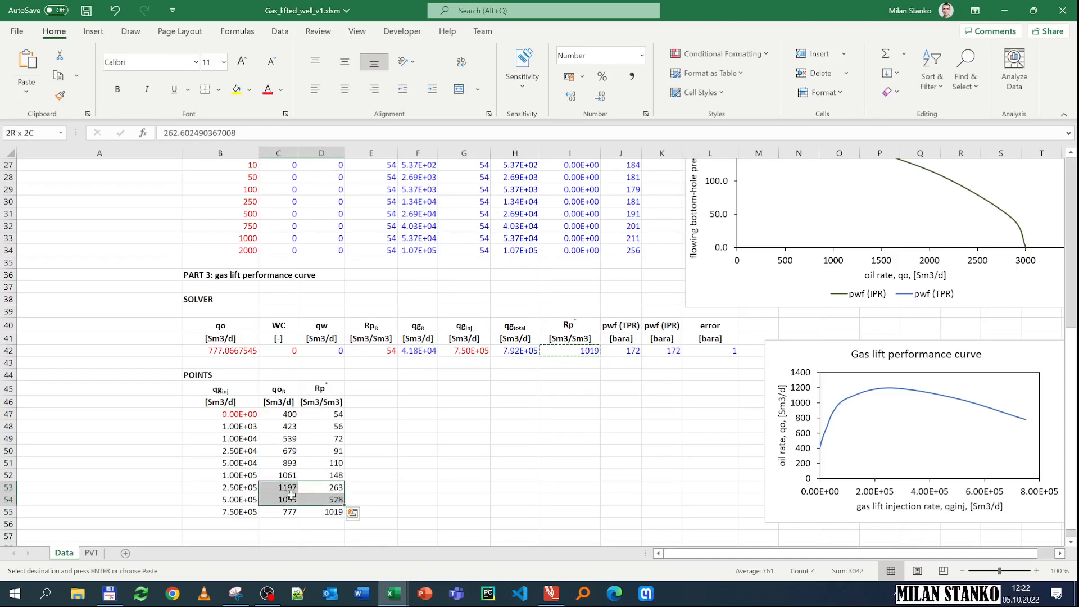
pyautogui.click(292, 489)
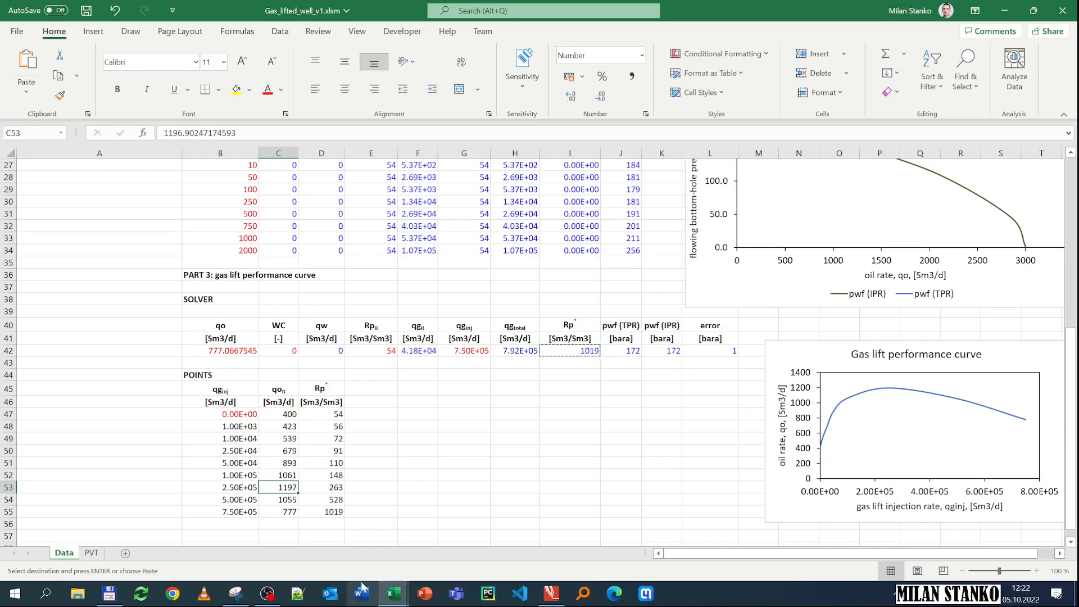
pyautogui.click(262, 599)
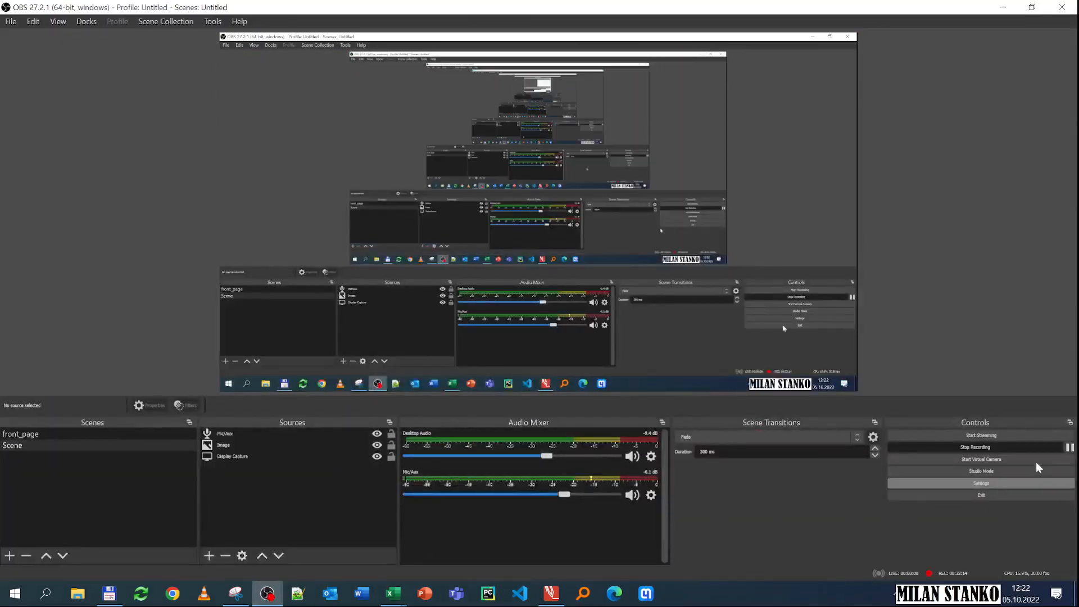